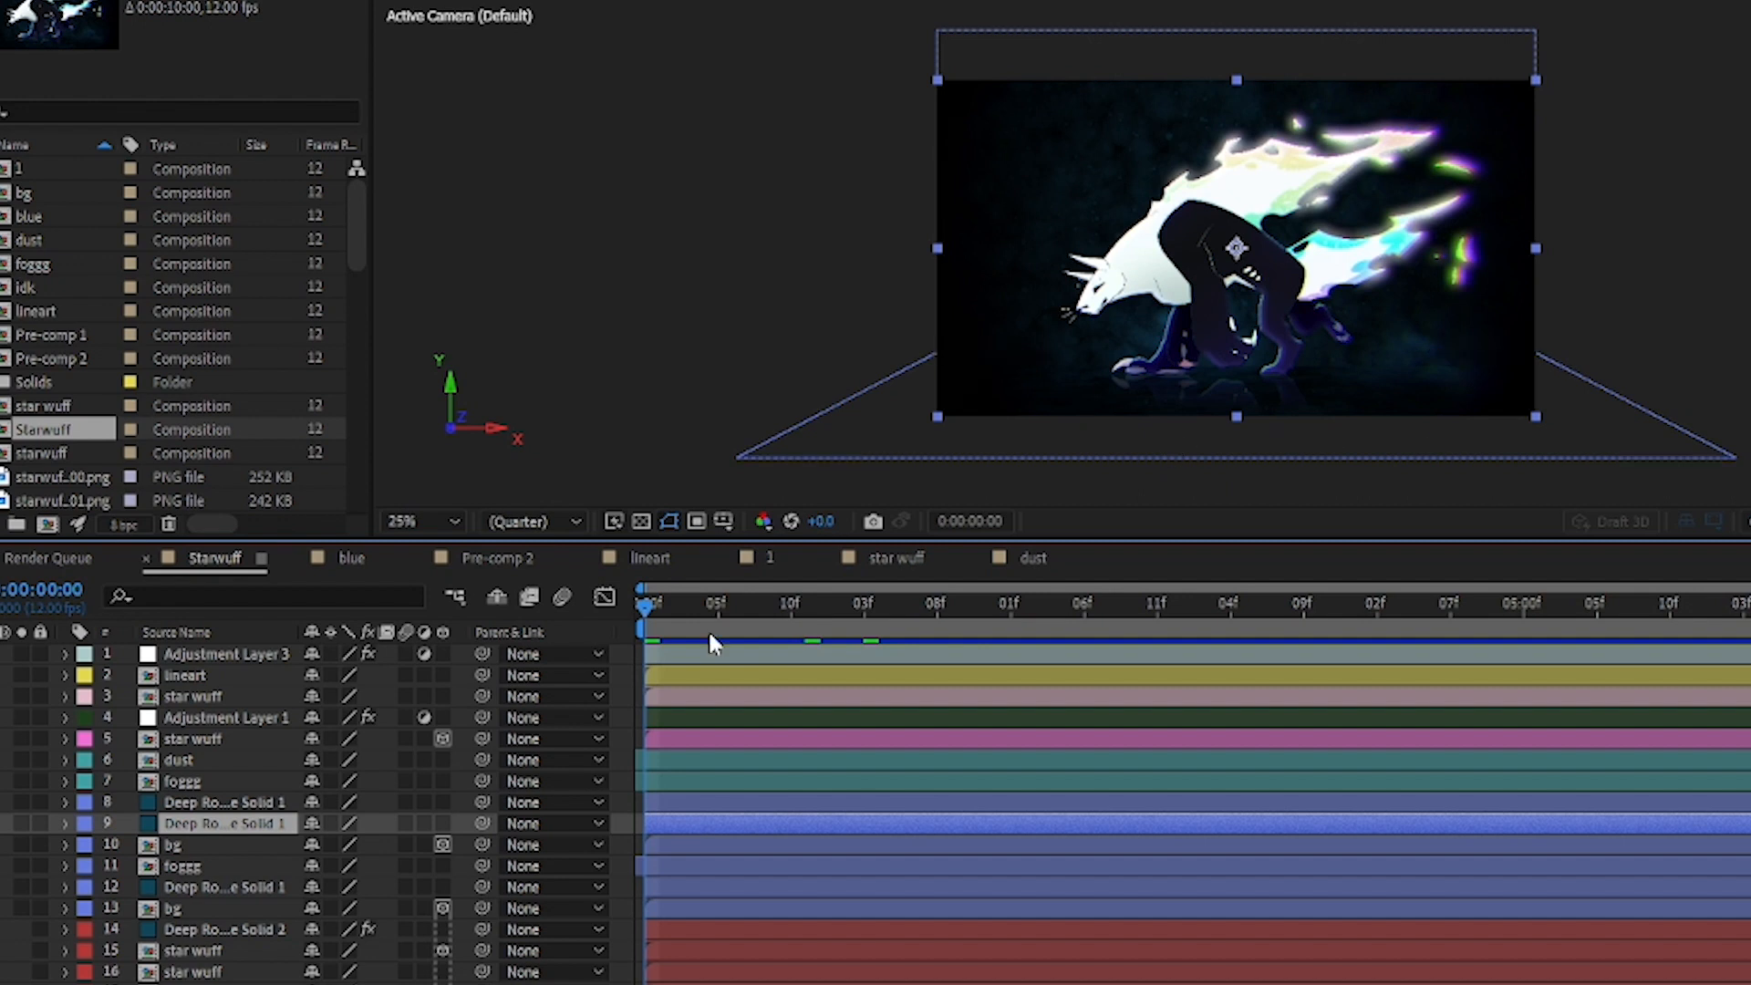
Step: Select the background layers 8 to 13 in the timeline, then open the bg composition from layer 10
{"action": "left_click_drag", "start_coordinate": [619, 910], "coordinate": [167, 804]}
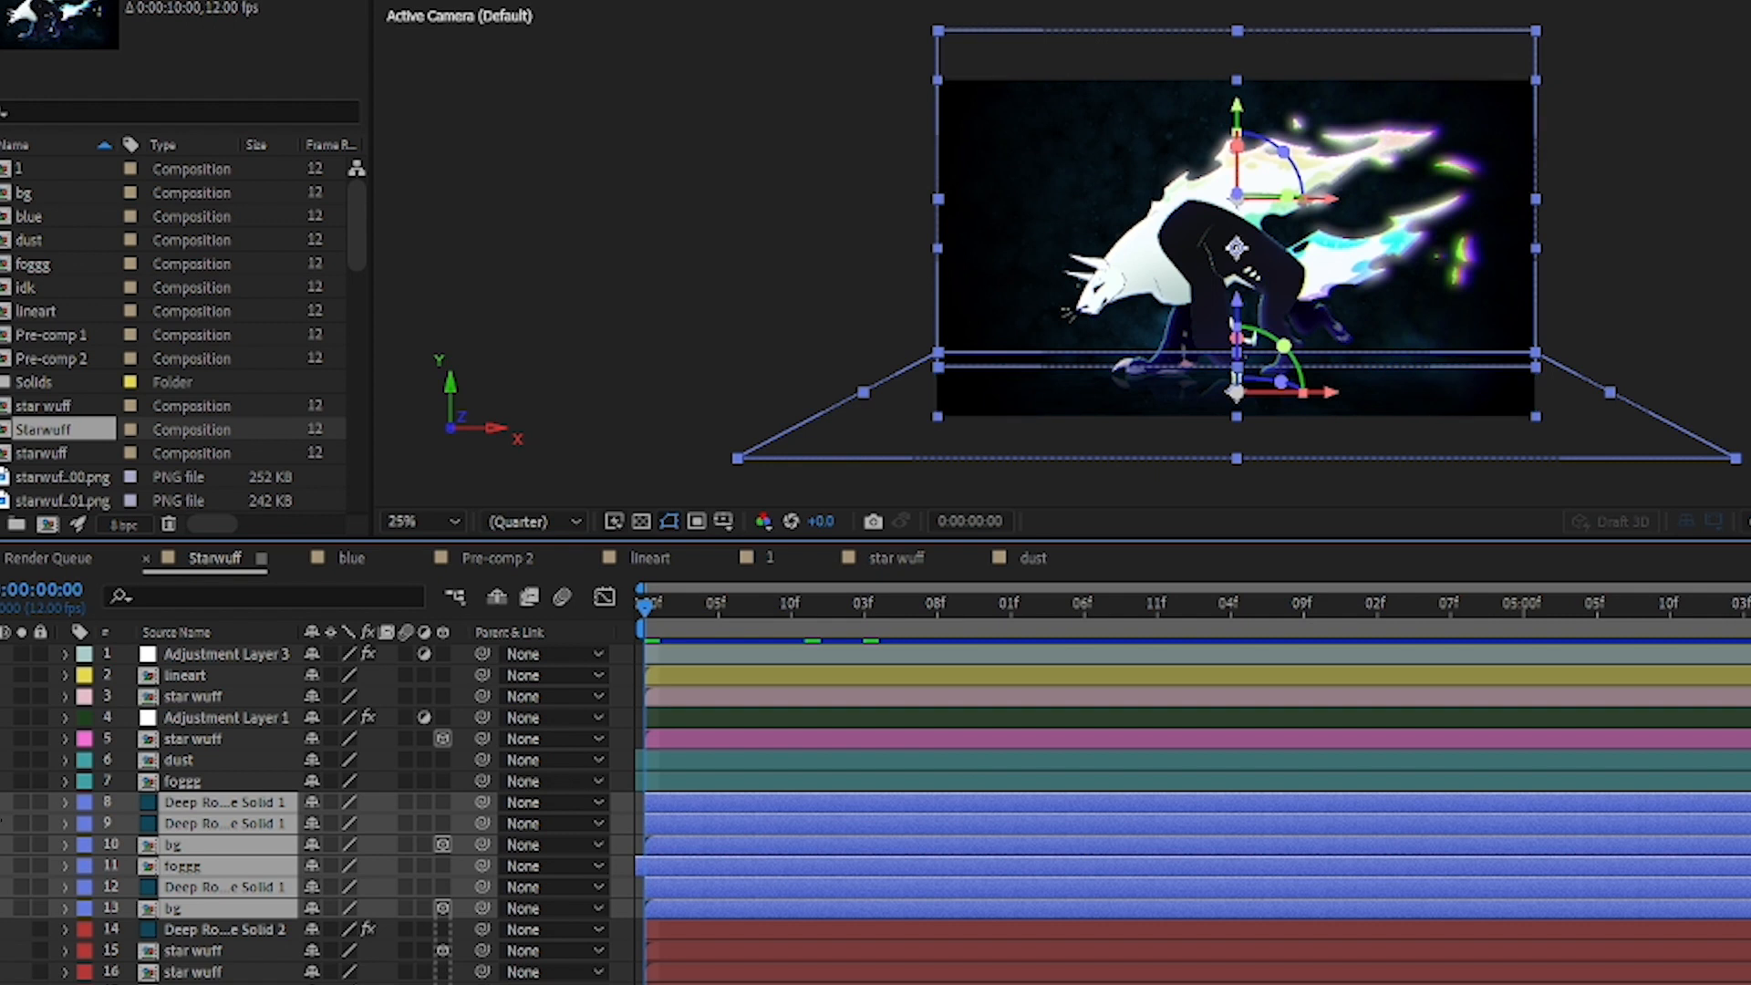
{"action": "left_click", "coordinate": [0, 803]}
{"action": "left_click", "coordinate": [238, 944]}
{"action": "left_click", "coordinate": [201, 844]}
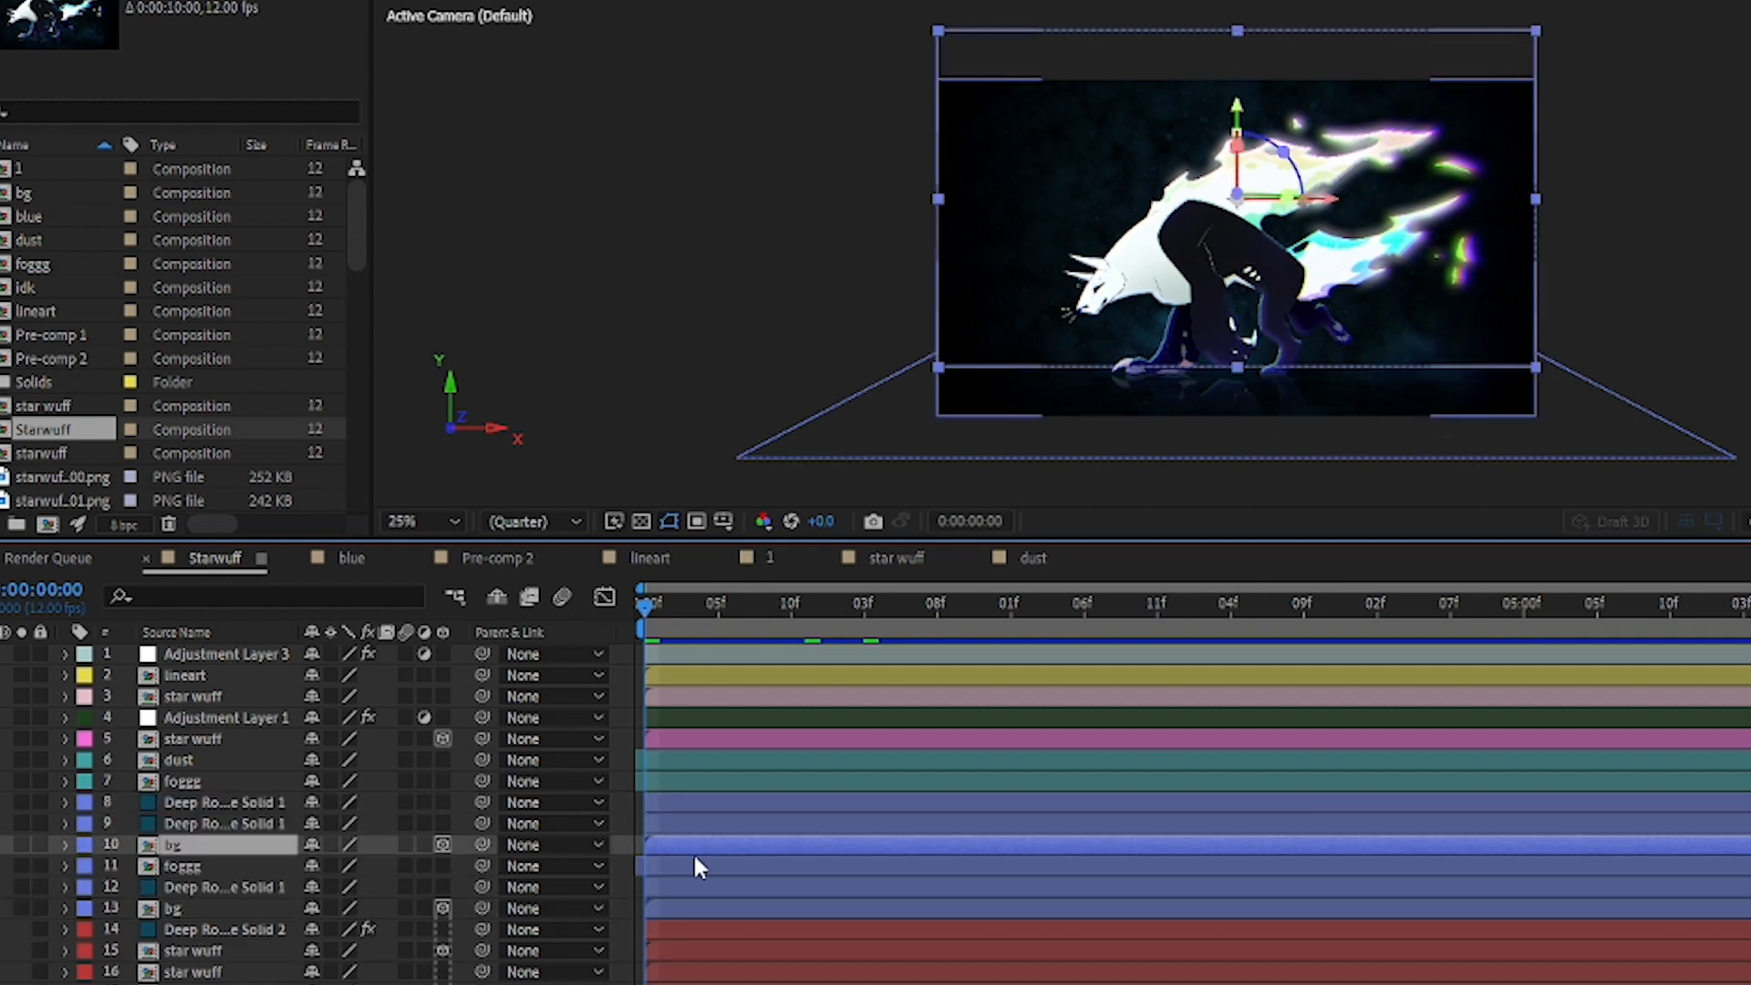
{"action": "double_click", "coordinate": [669, 848]}
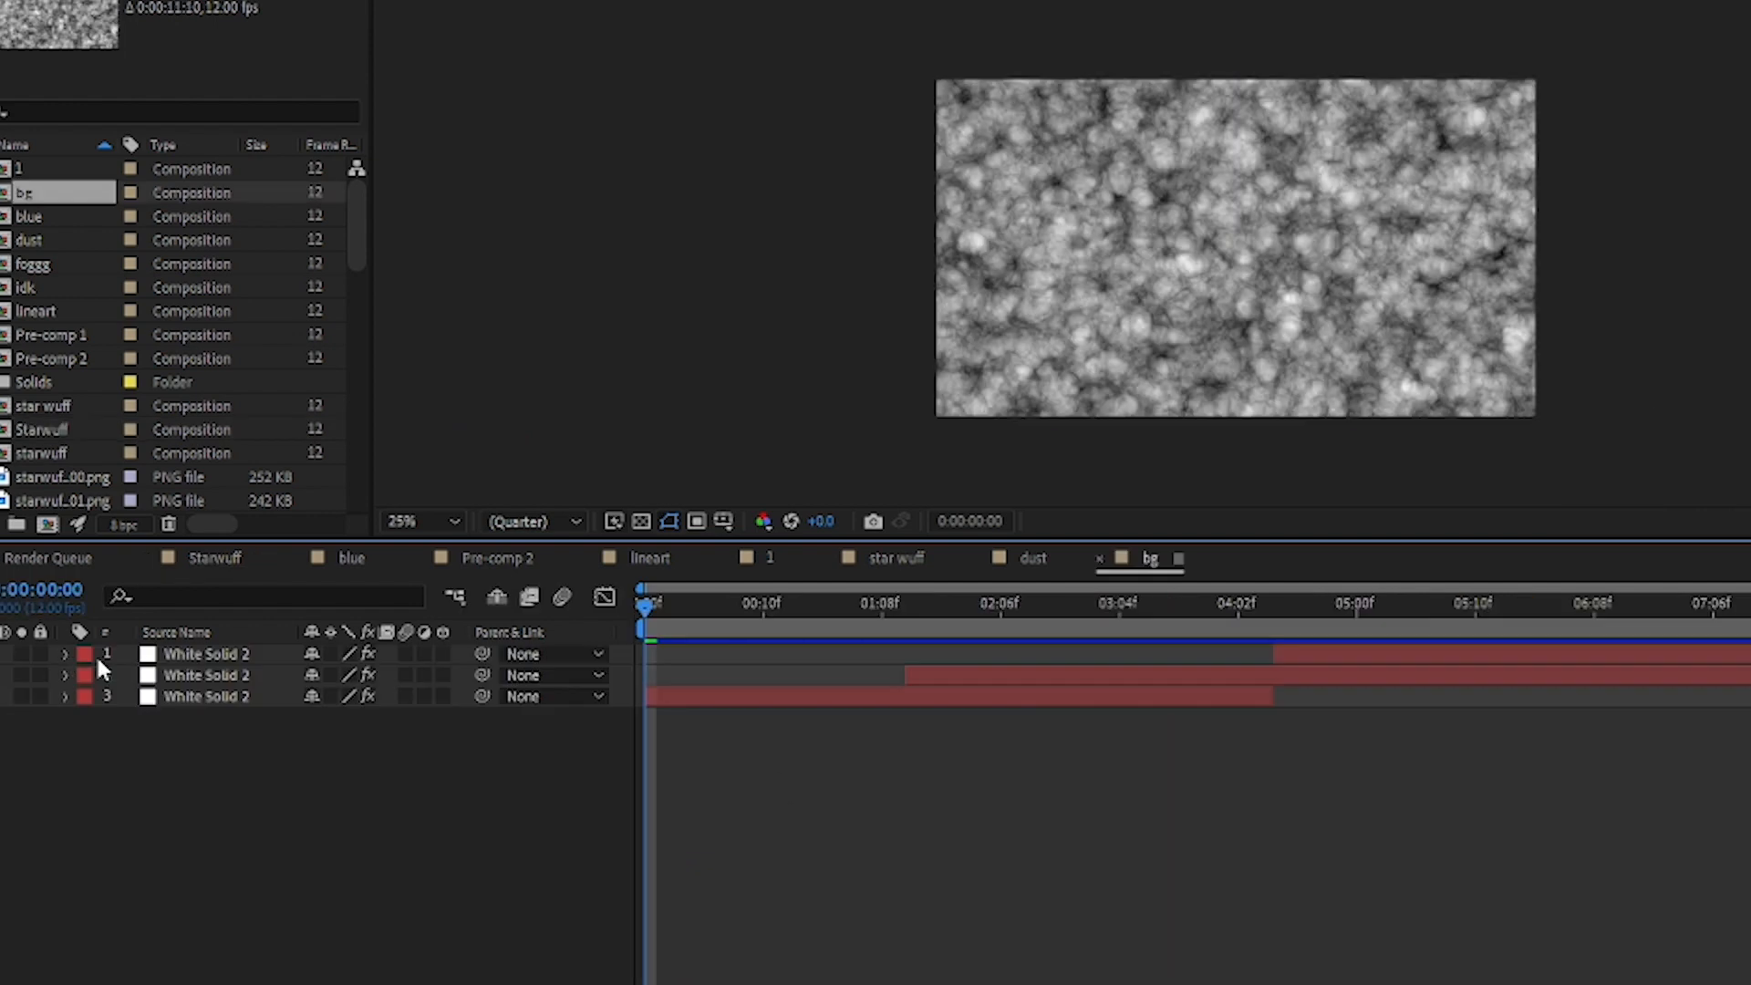
Step: Expand the effects of the third White Solid 2 layer and display its Fractal Noise settings
{"action": "left_click", "coordinate": [64, 696]}
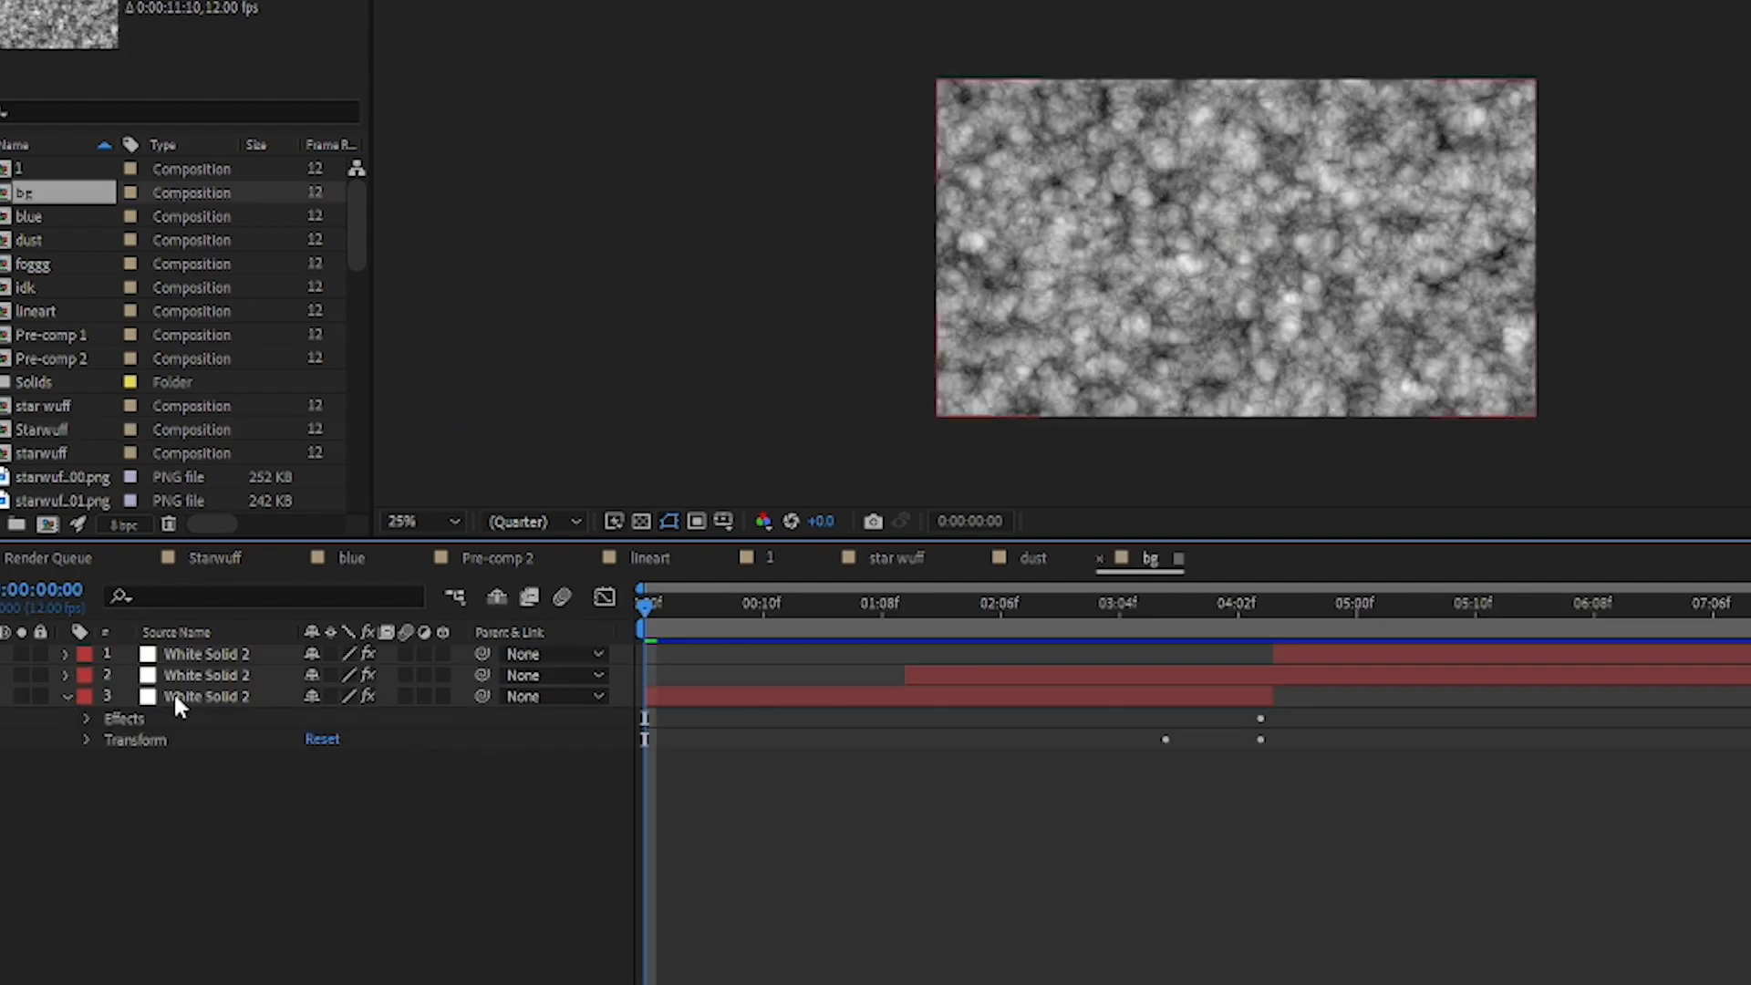
{"action": "left_click", "coordinate": [132, 720]}
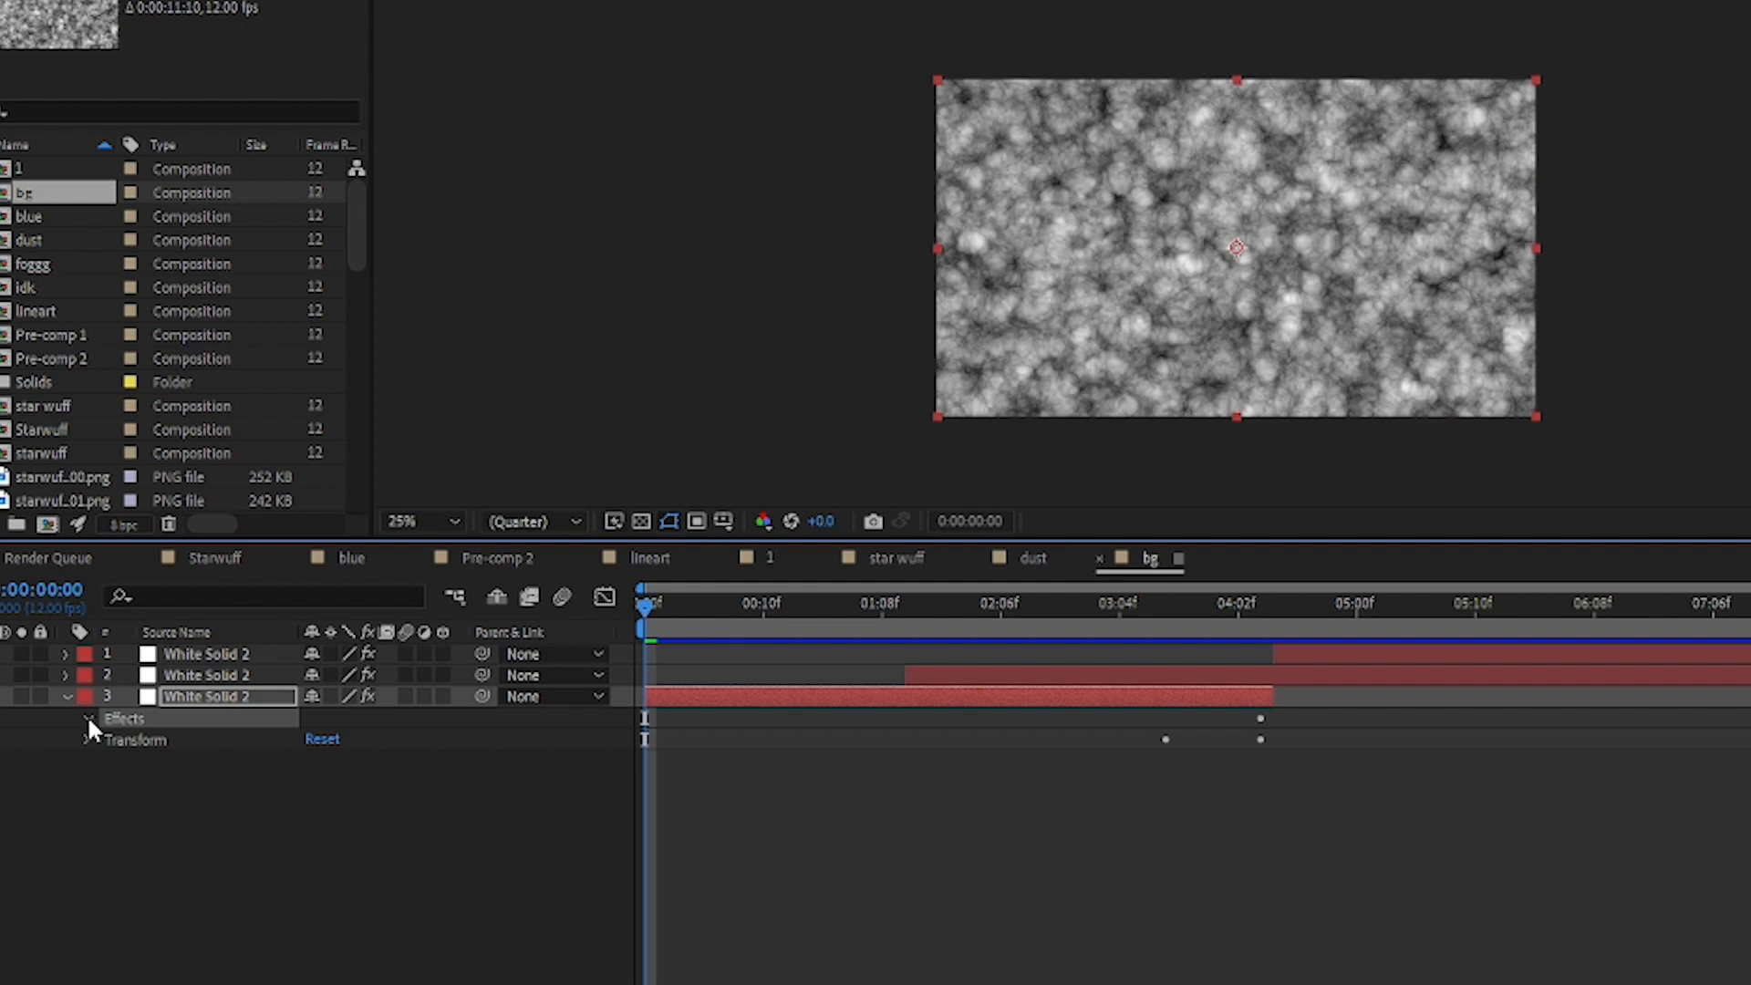
{"action": "left_click", "coordinate": [86, 717]}
{"action": "left_click", "coordinate": [155, 739]}
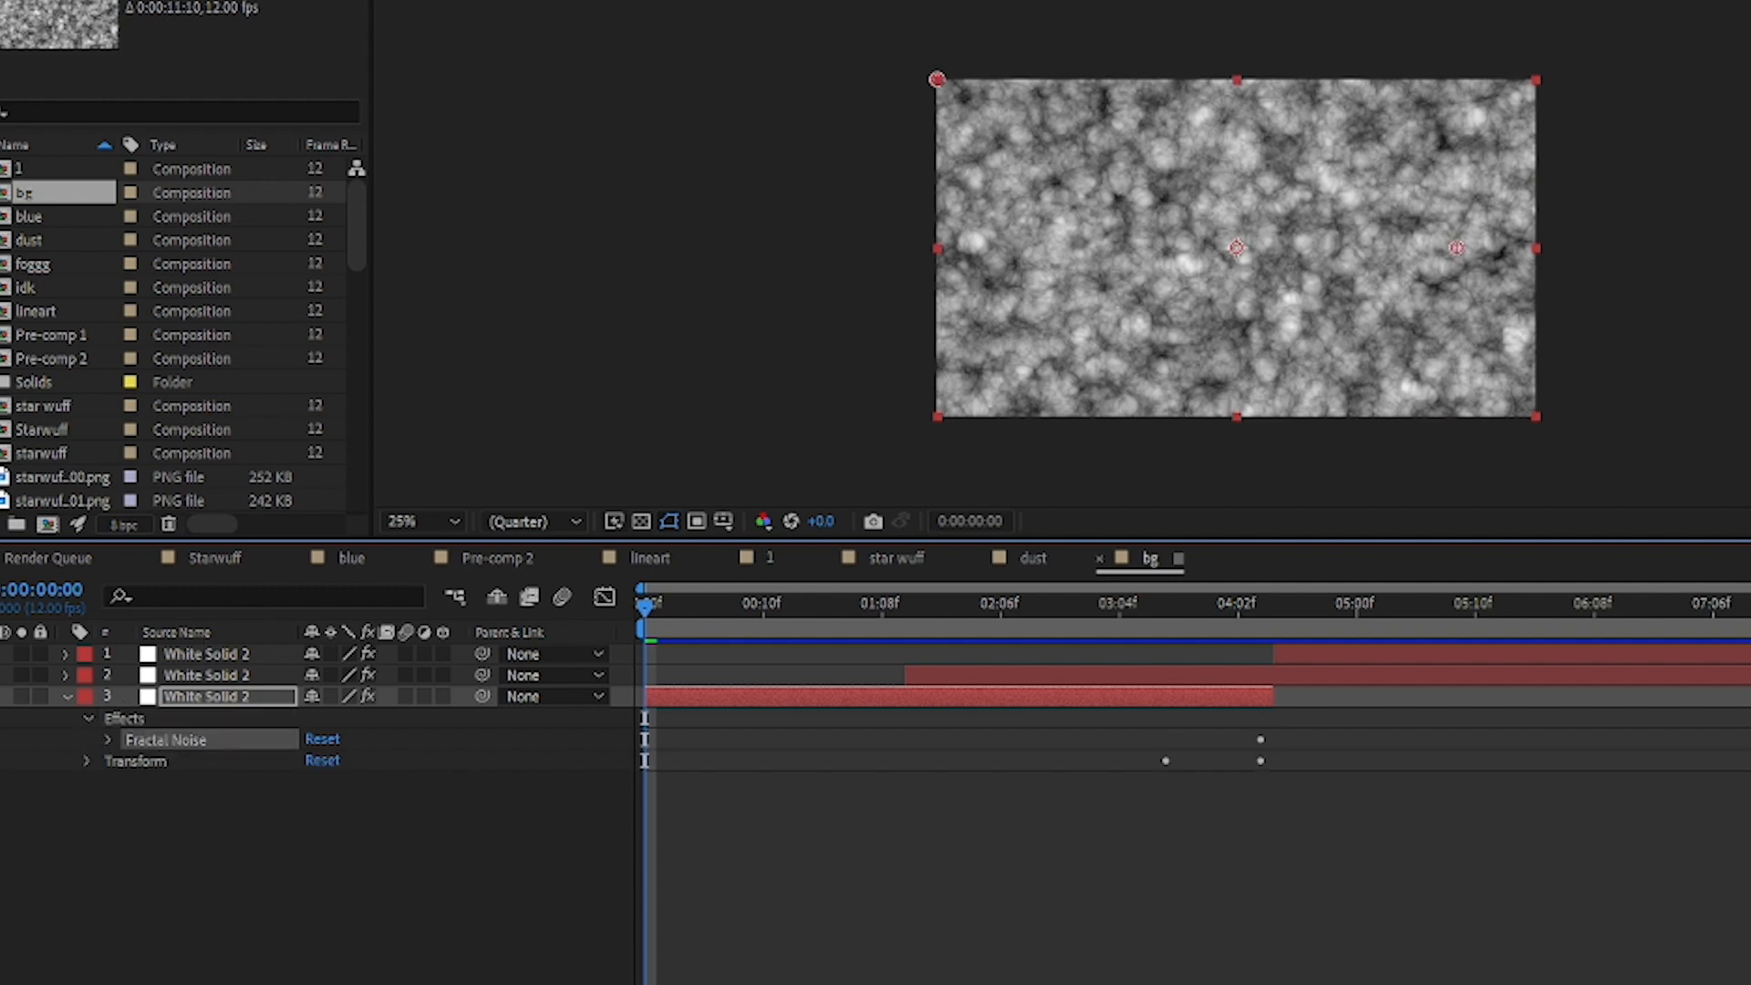
{"action": "key", "text": "F3"}
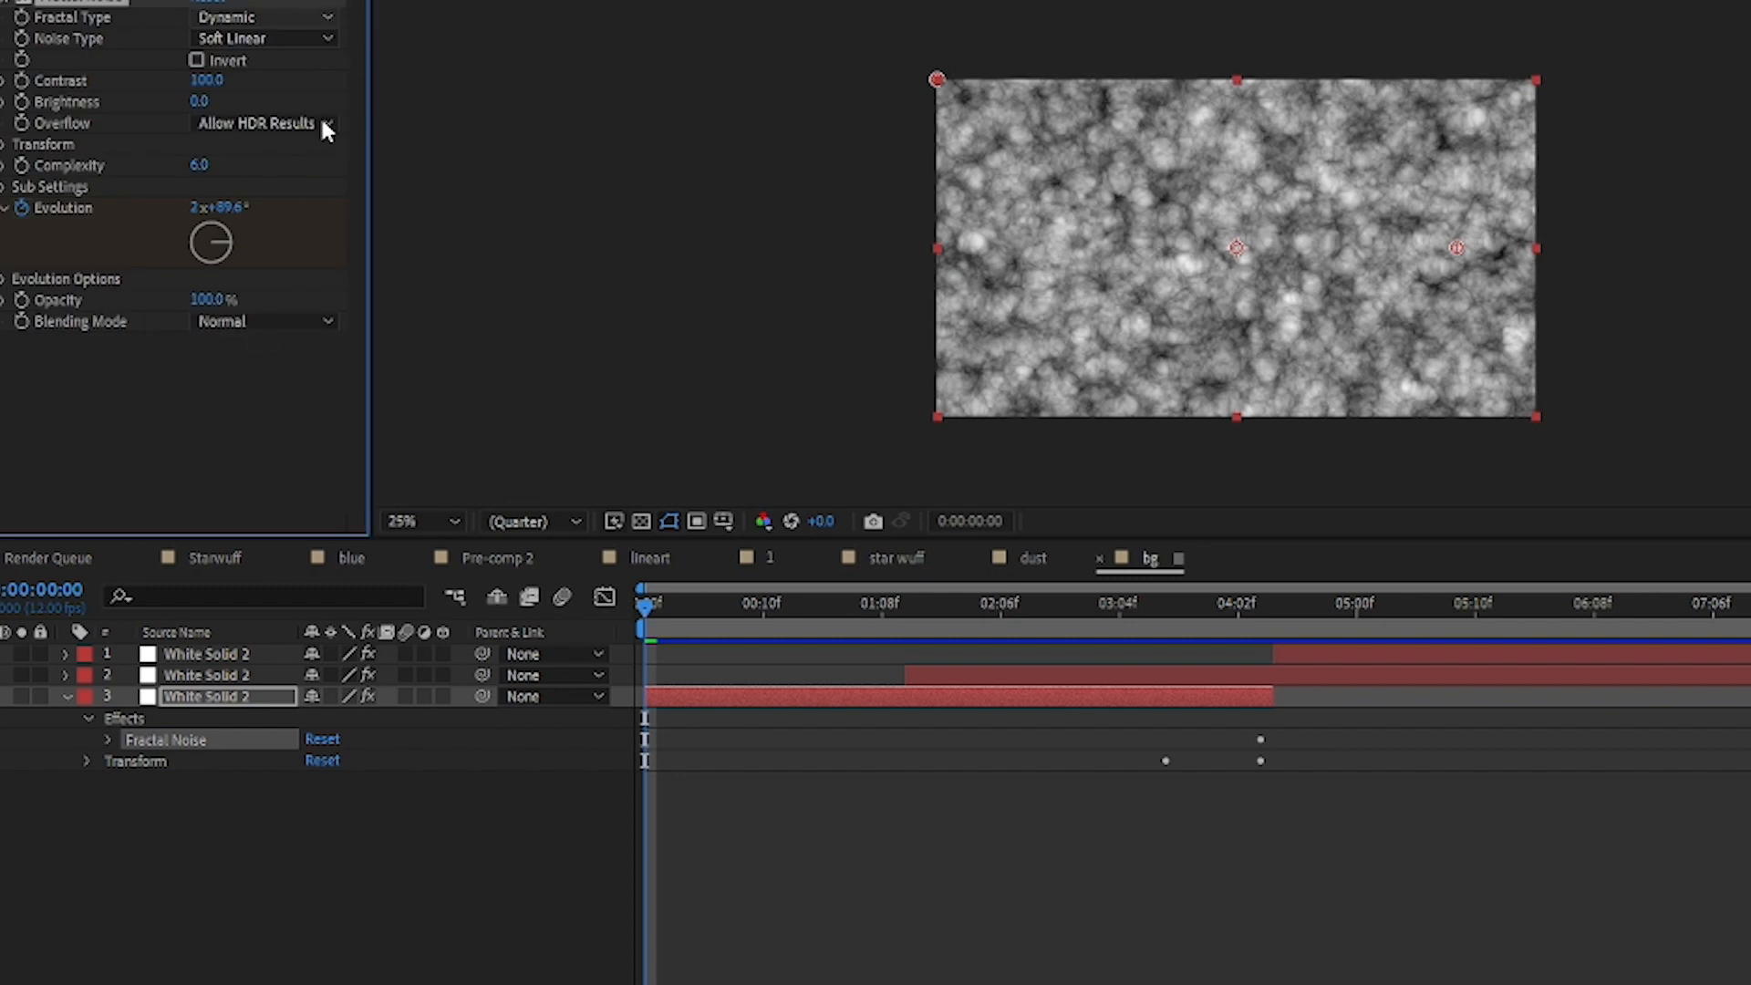
Step: Try the Turbulent Sharp fractal type on the Fractal Noise effect, preview it, and undo the change
{"action": "left_click", "coordinate": [299, 134]}
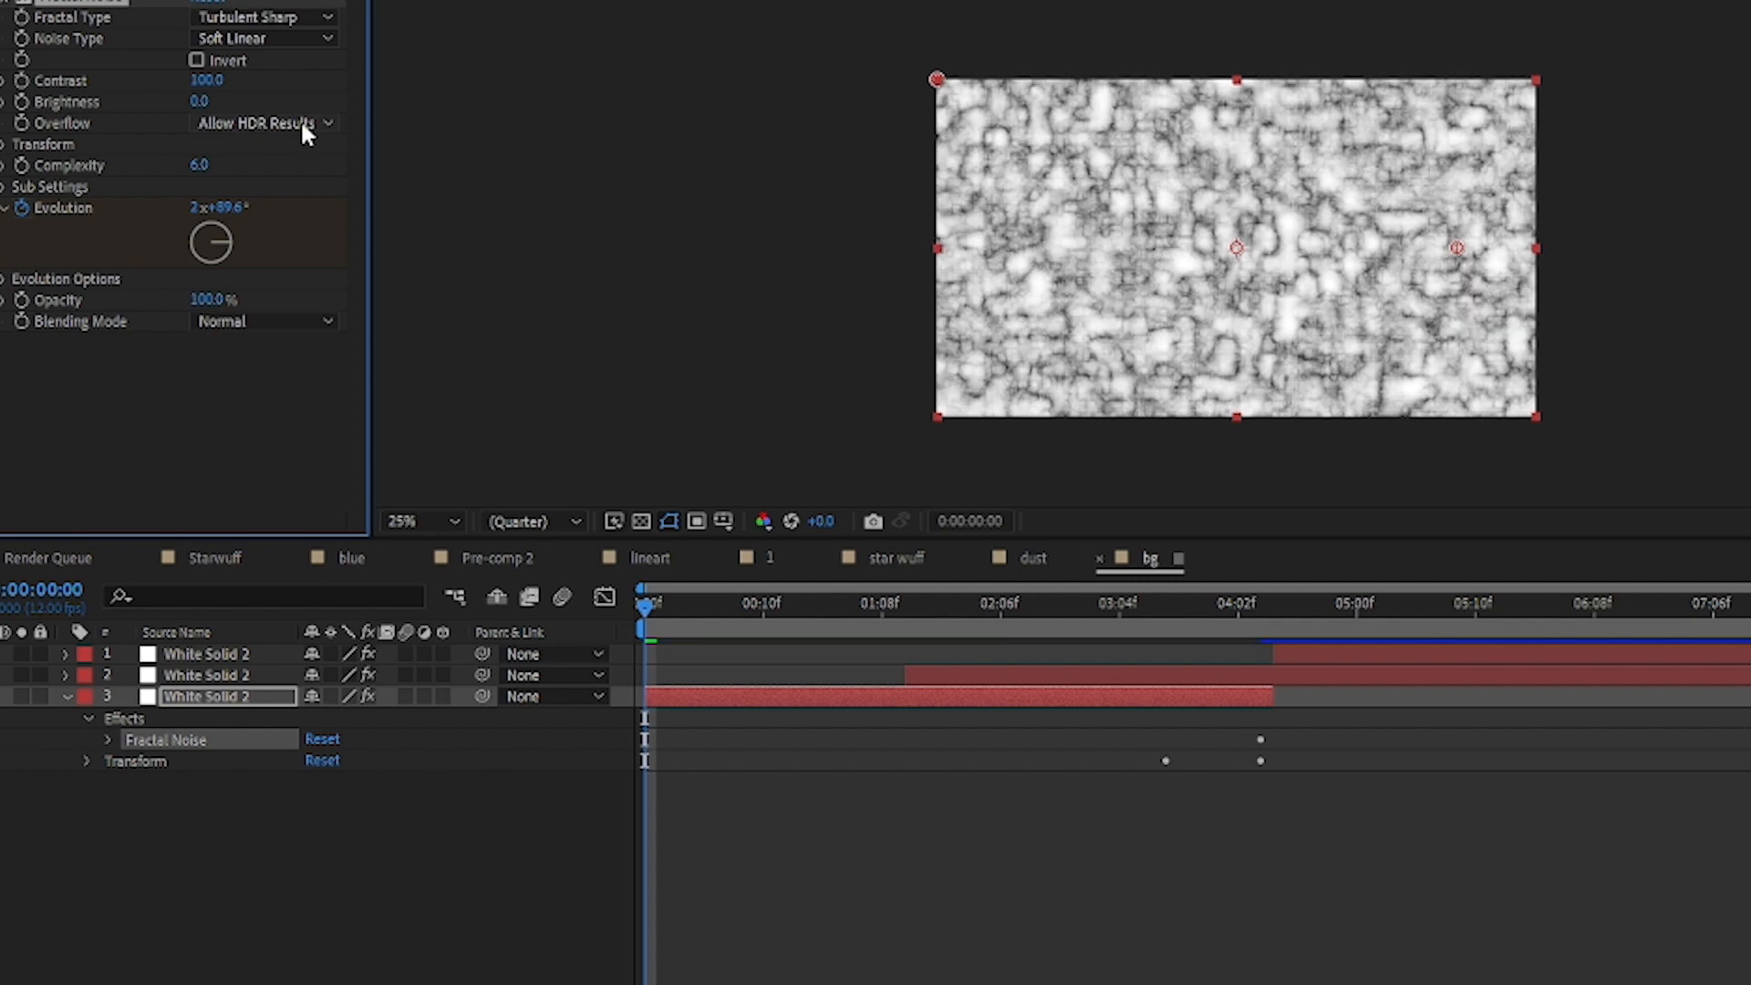
{"action": "key", "text": "space"}
{"action": "key", "text": "space"}
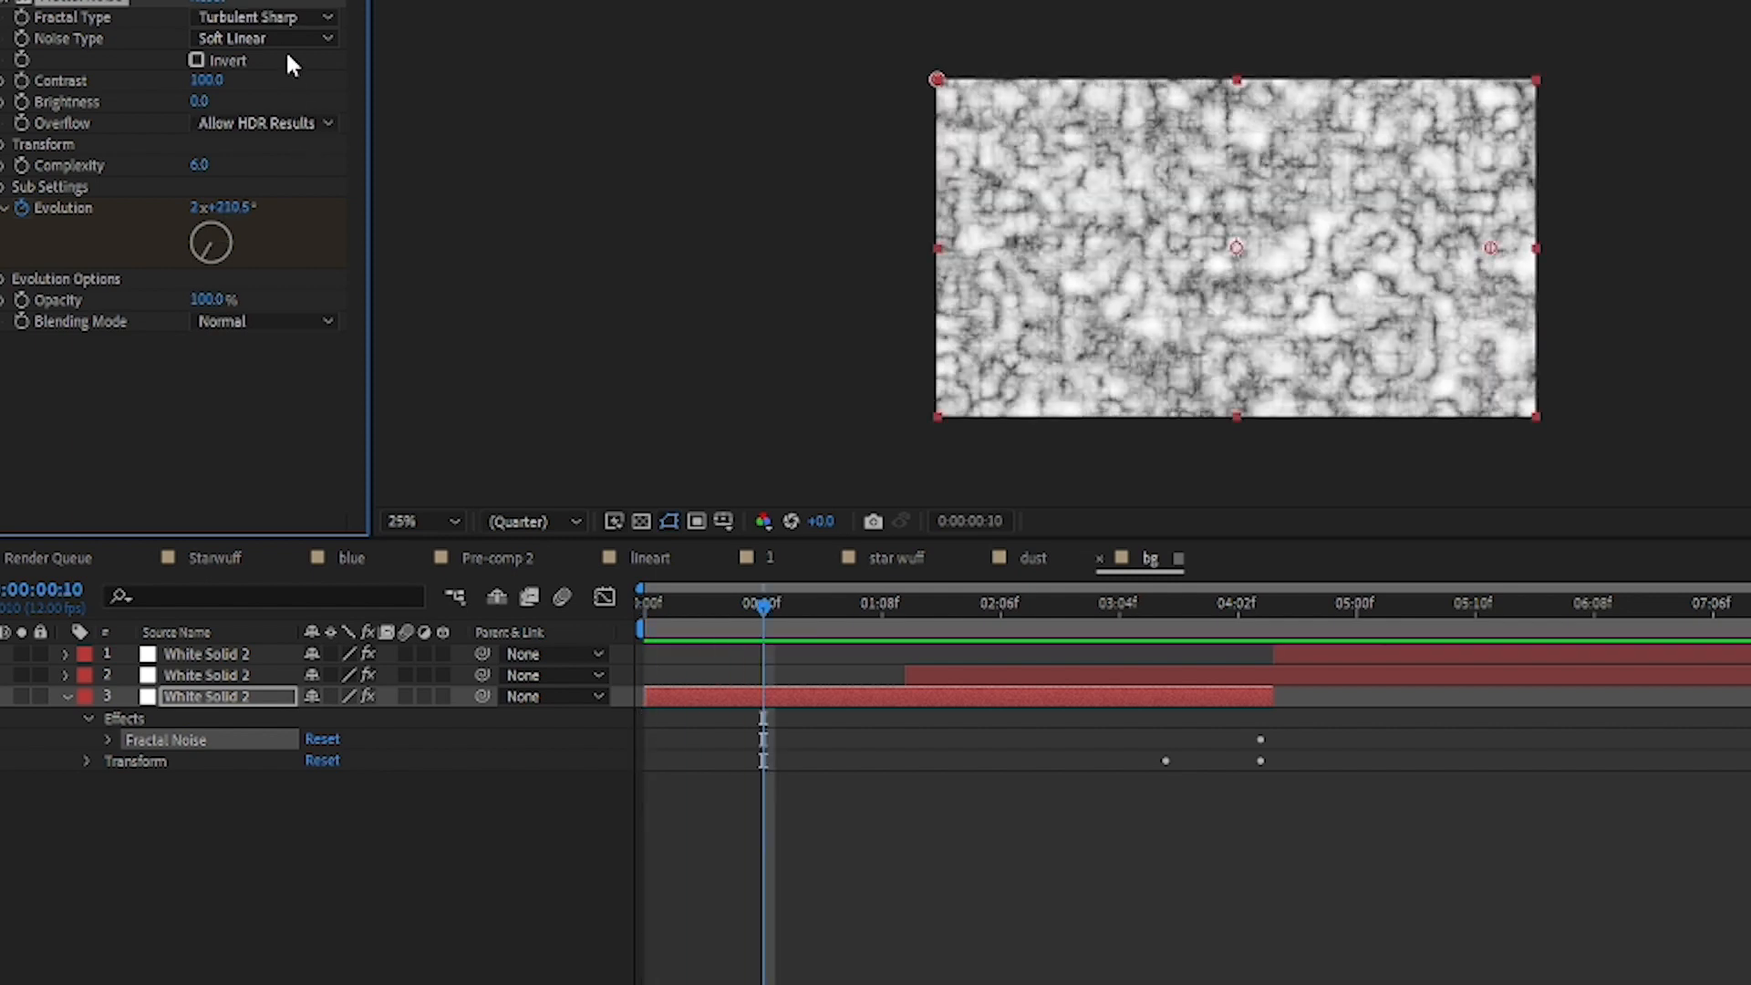
{"action": "key", "text": "ctrl+z"}
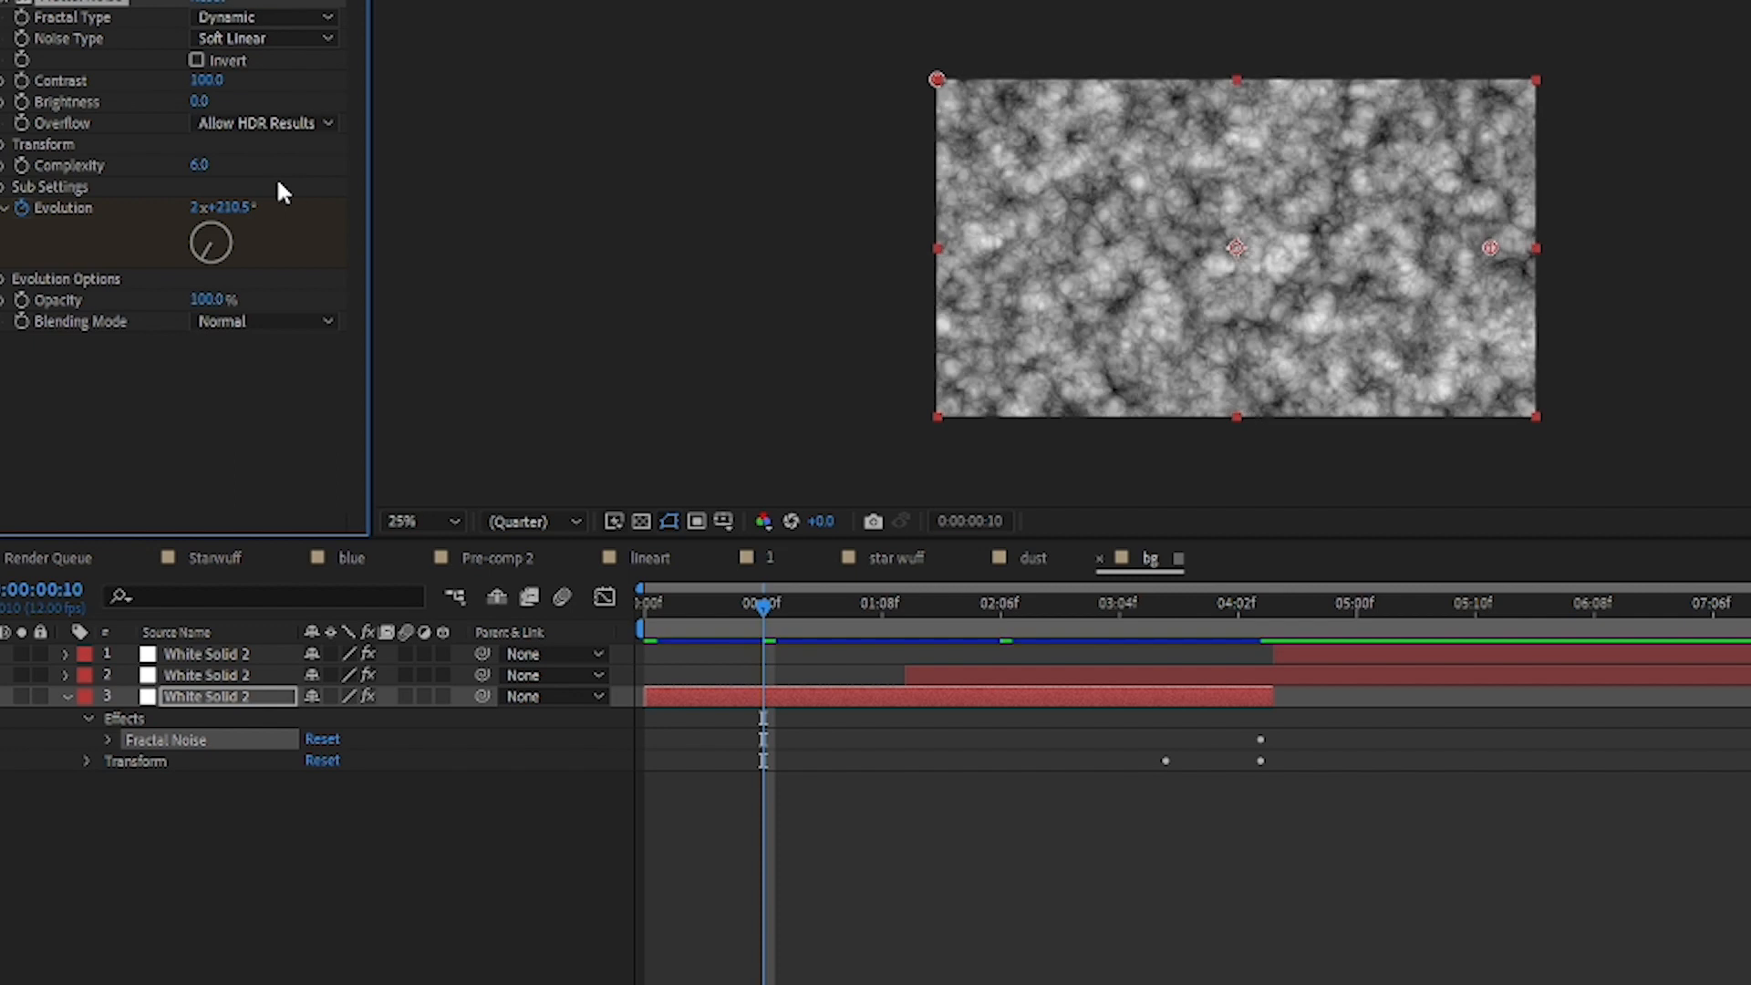
Step: Preview the fractal noise animation from the first frame of the bg composition
{"action": "left_click_drag", "start_coordinate": [763, 609], "coordinate": [649, 610]}
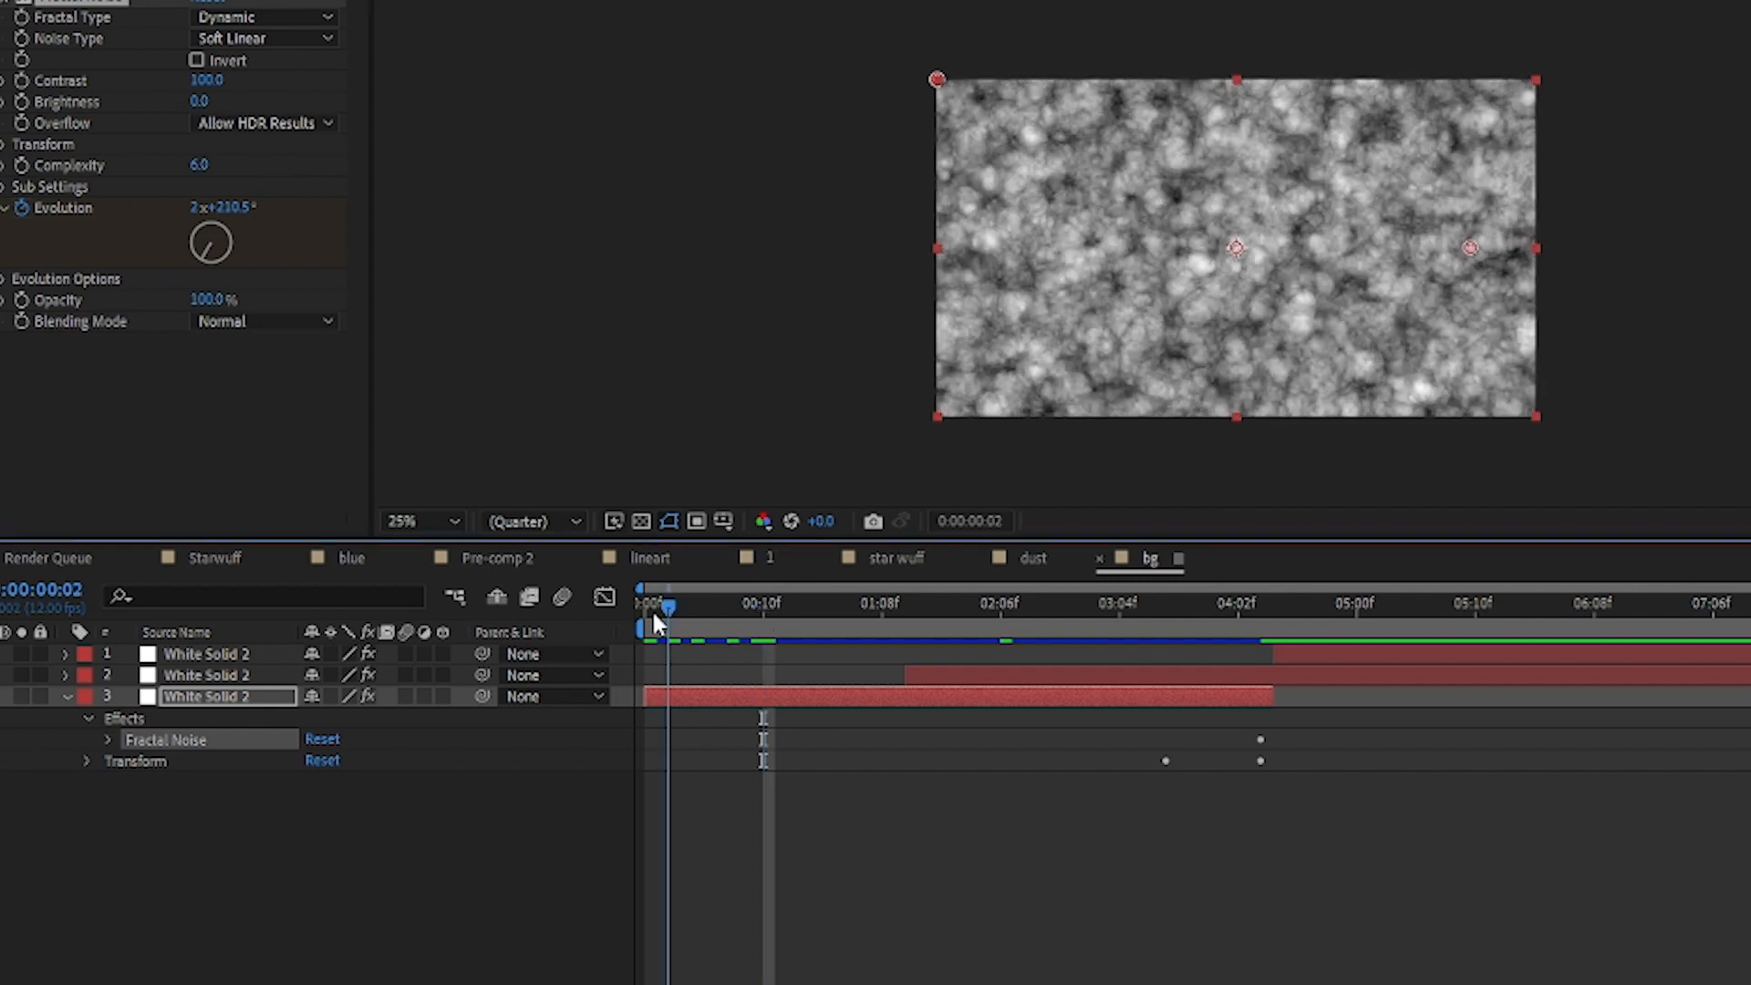
{"action": "key", "text": "space"}
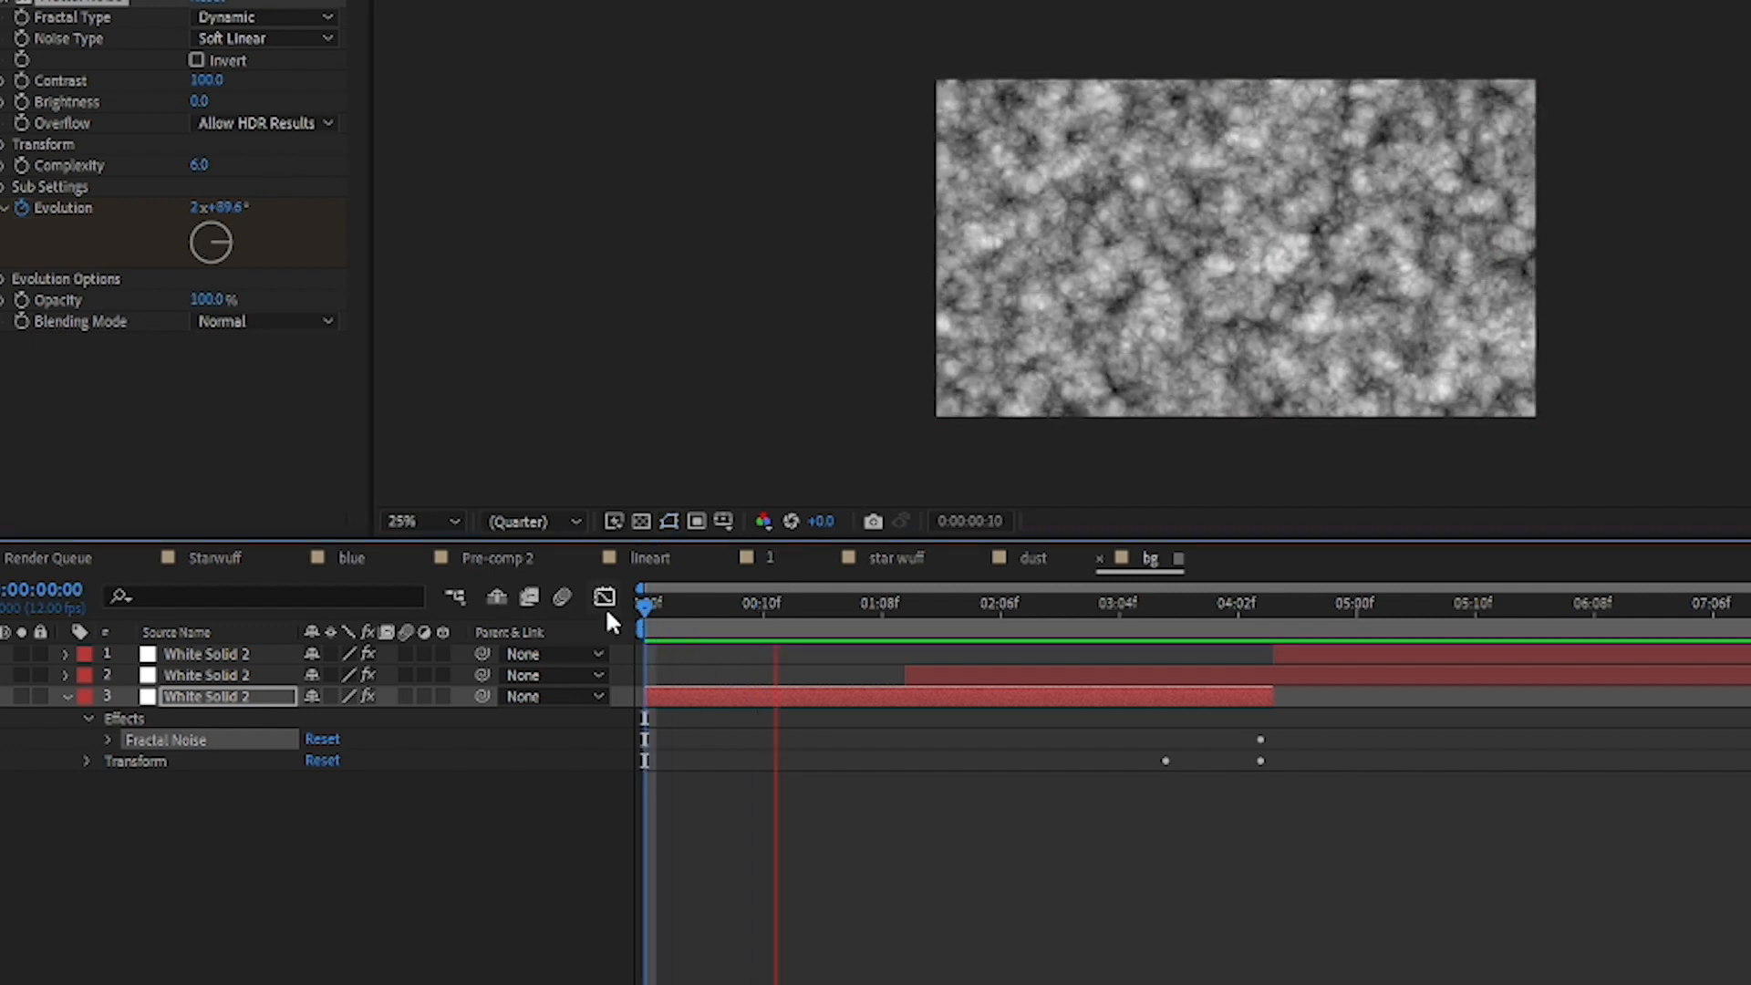
{"action": "key", "text": "space"}
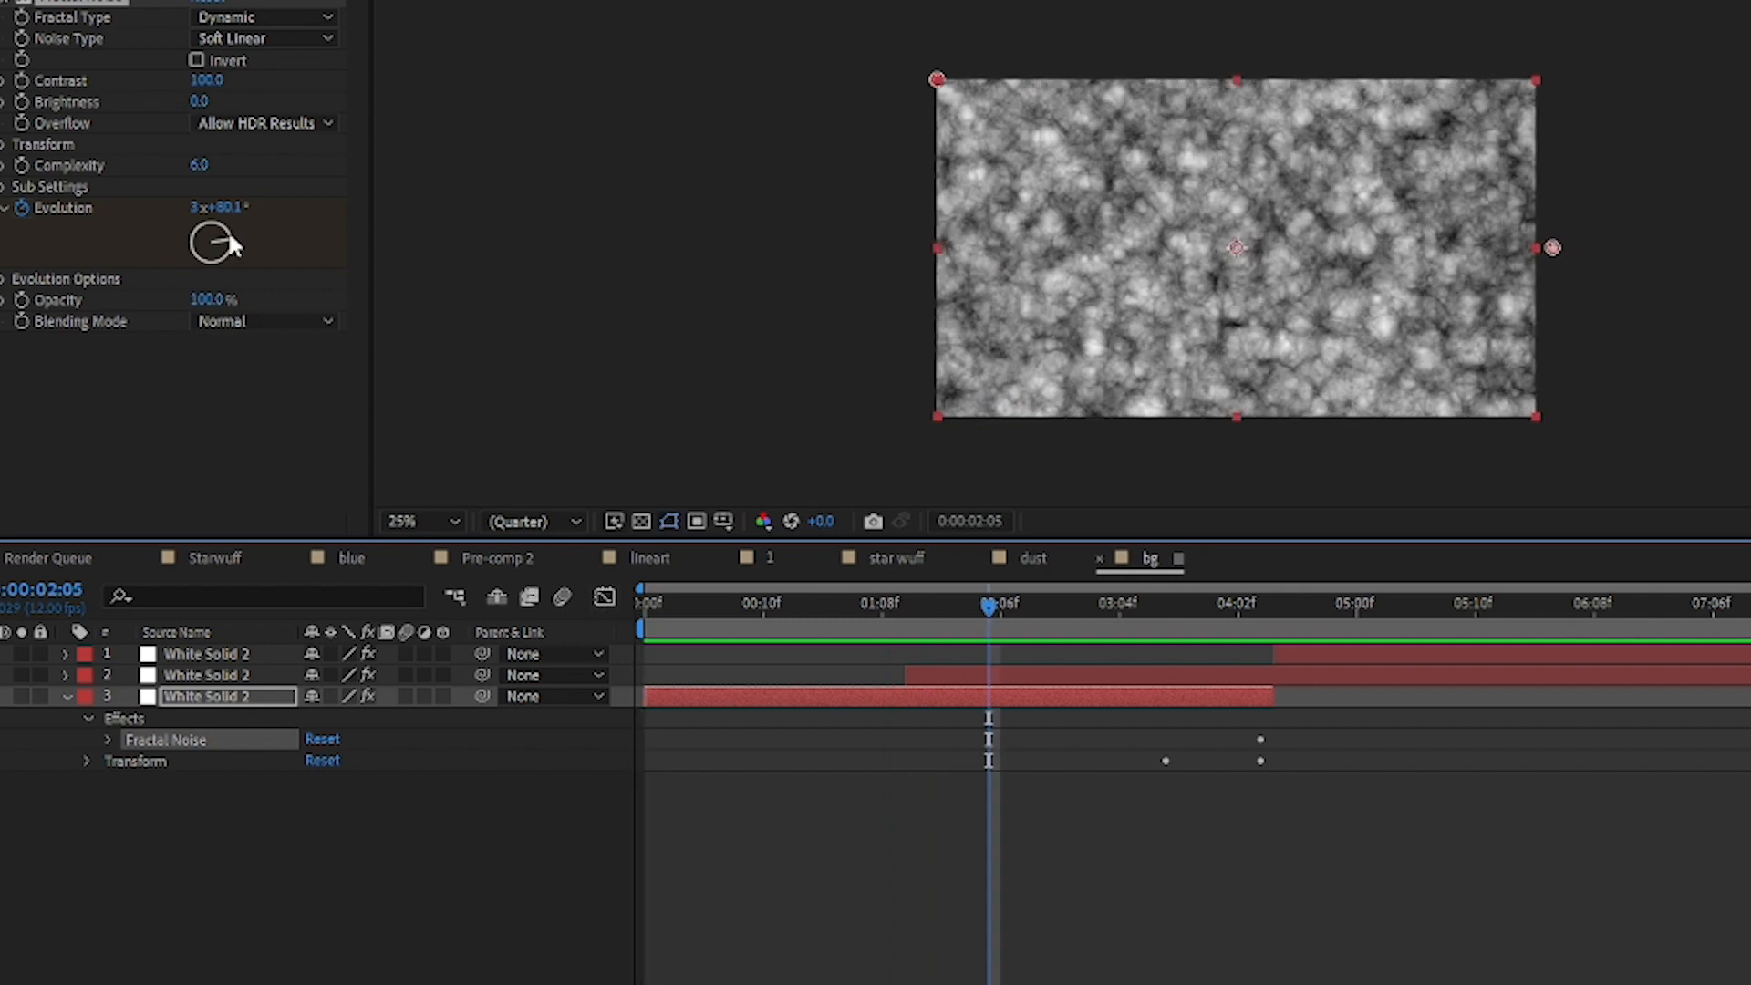
Step: Try a Fractal Noise Evolution of 6x+97.0° and undo the change
{"action": "left_click_drag", "start_coordinate": [227, 234], "coordinate": [306, 265]}
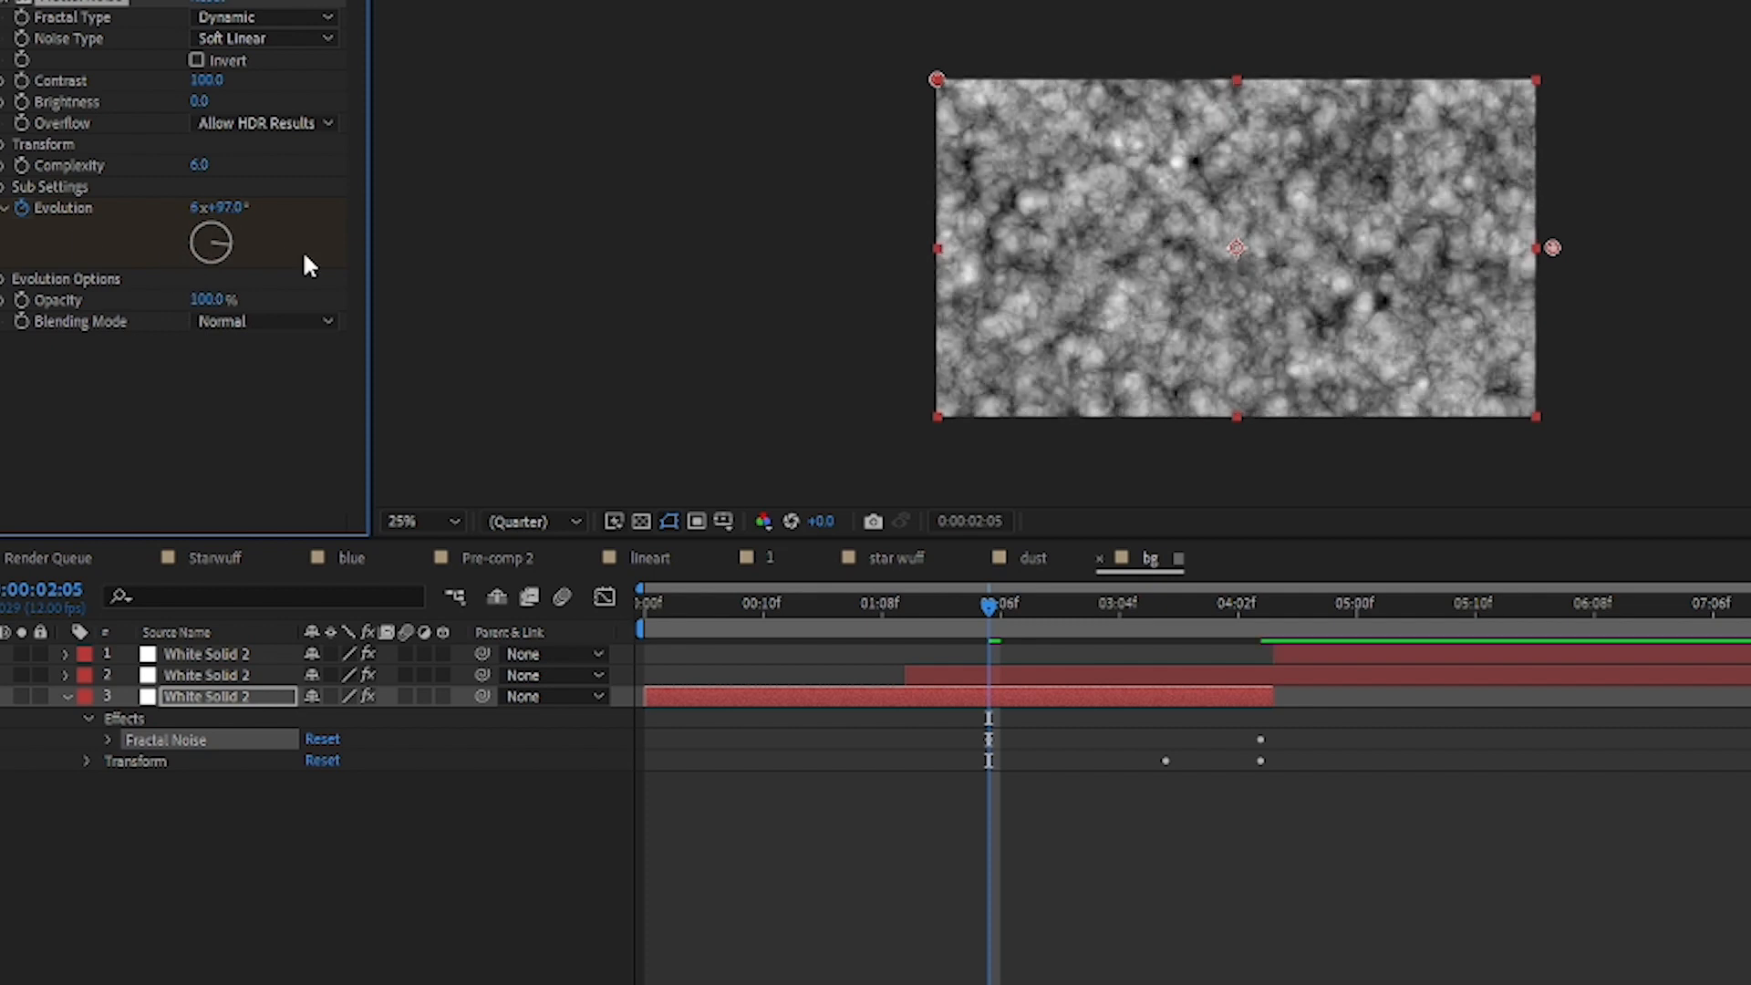
{"action": "key", "text": "ctrl+z"}
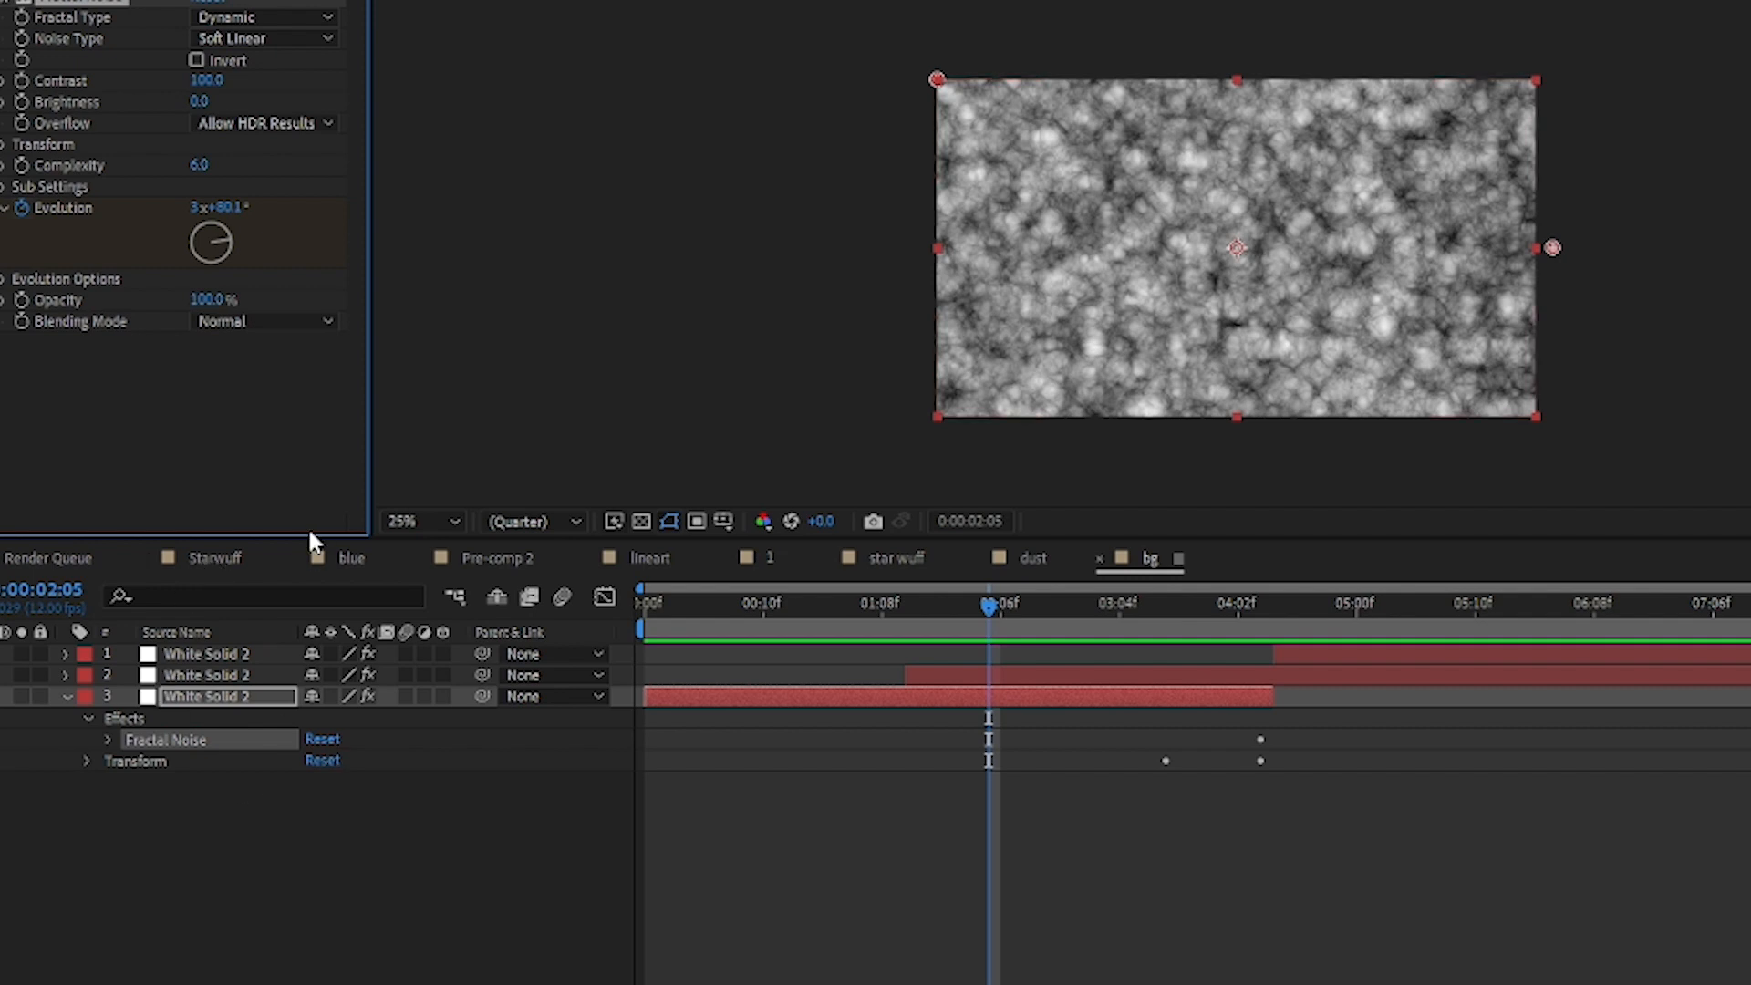
Step: Return to the Starwuff composition and hide the two dark solid layers 8 and 9 to expose the raw noise background
{"action": "left_click", "coordinate": [217, 558]}
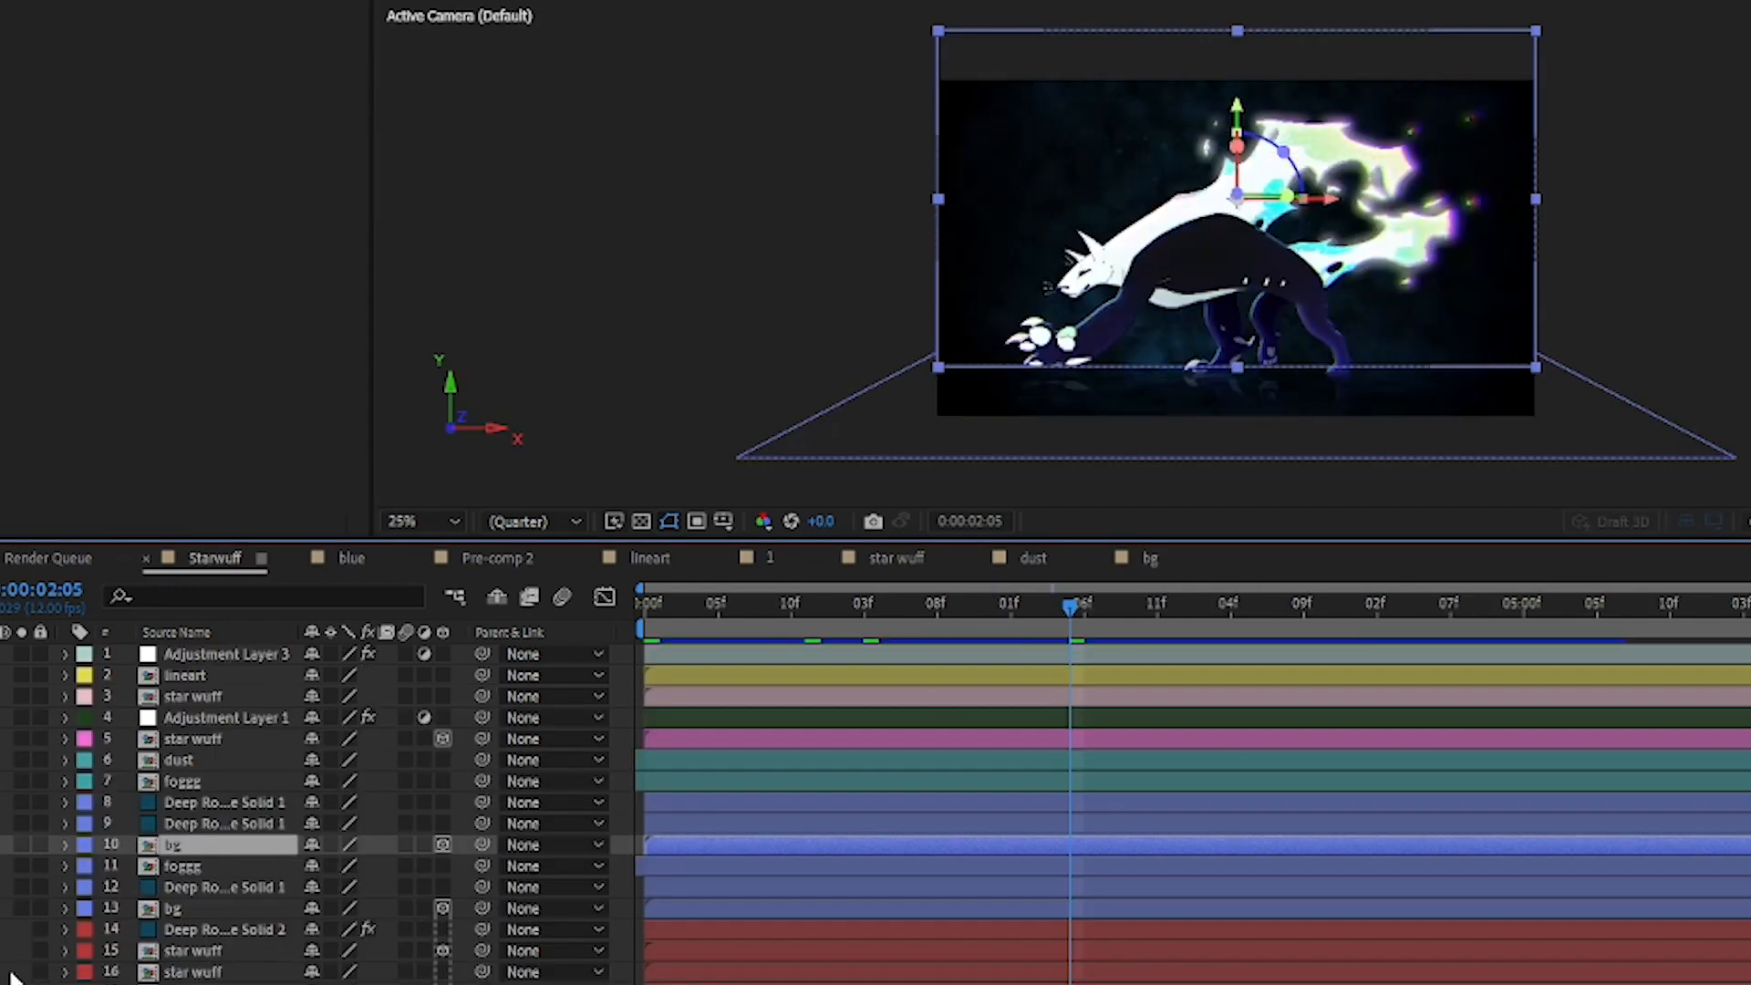
{"action": "left_click", "coordinate": [208, 802]}
{"action": "left_click", "coordinate": [205, 824]}
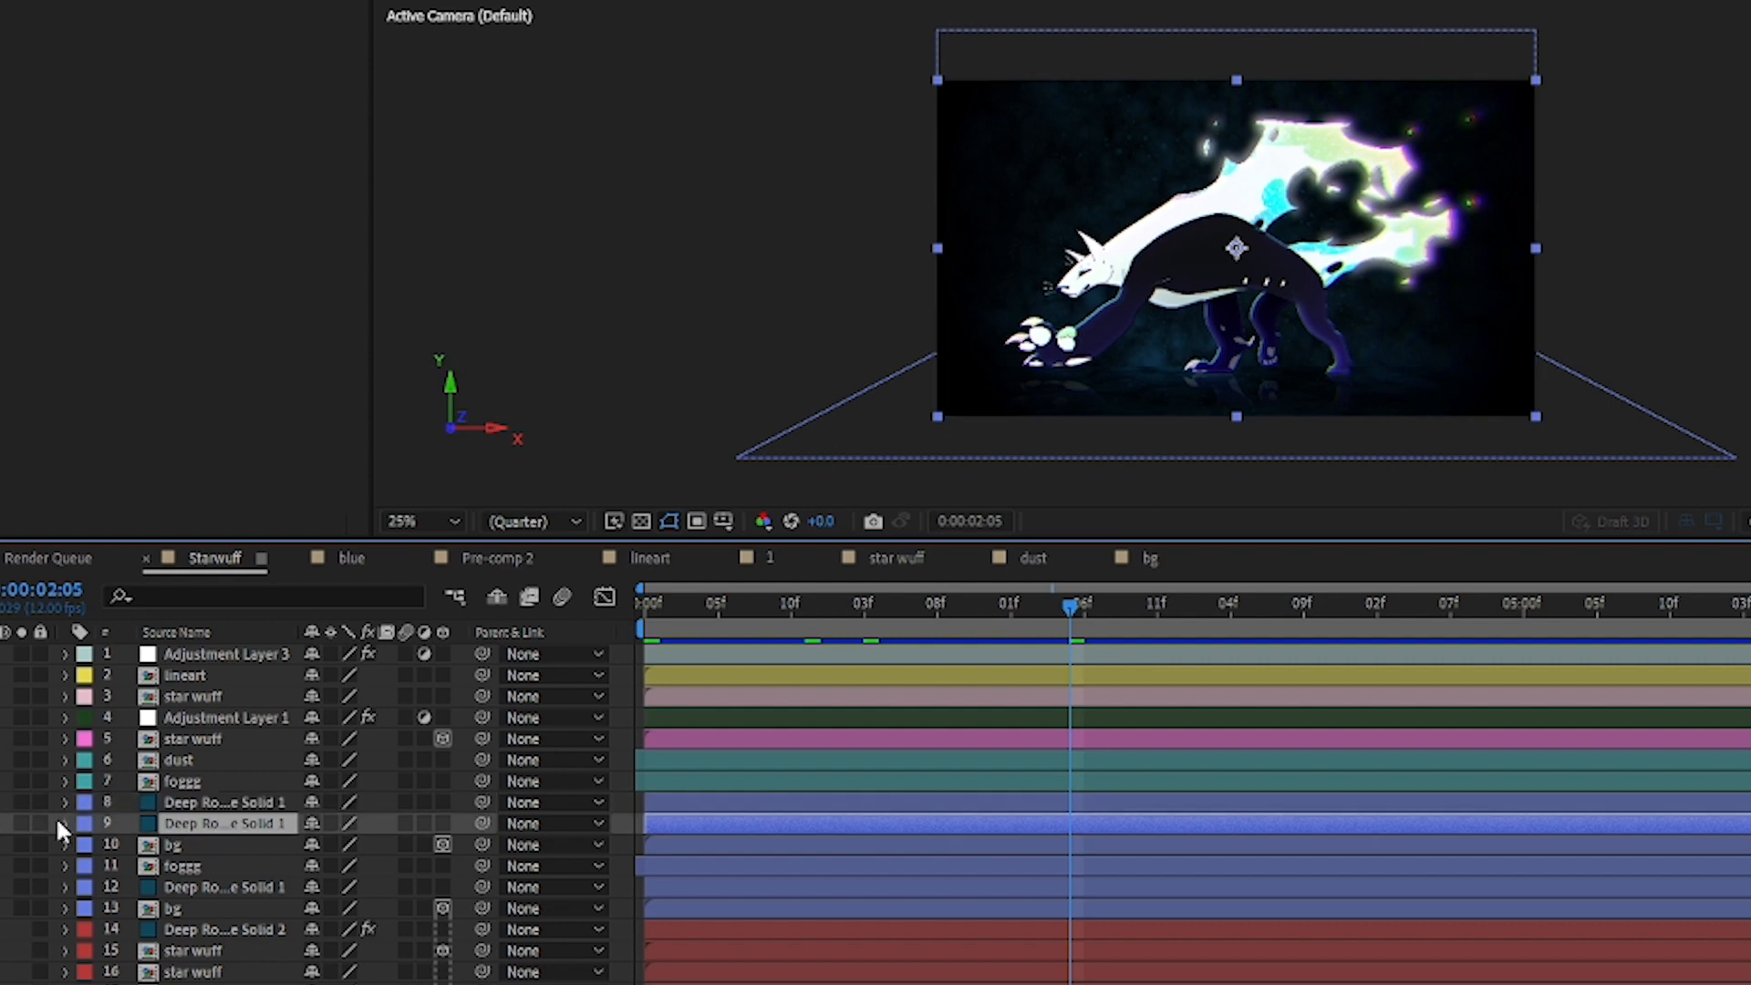
{"action": "left_click", "coordinate": [22, 823]}
{"action": "left_click", "coordinate": [22, 824]}
{"action": "key", "text": "ctrl+shift+a"}
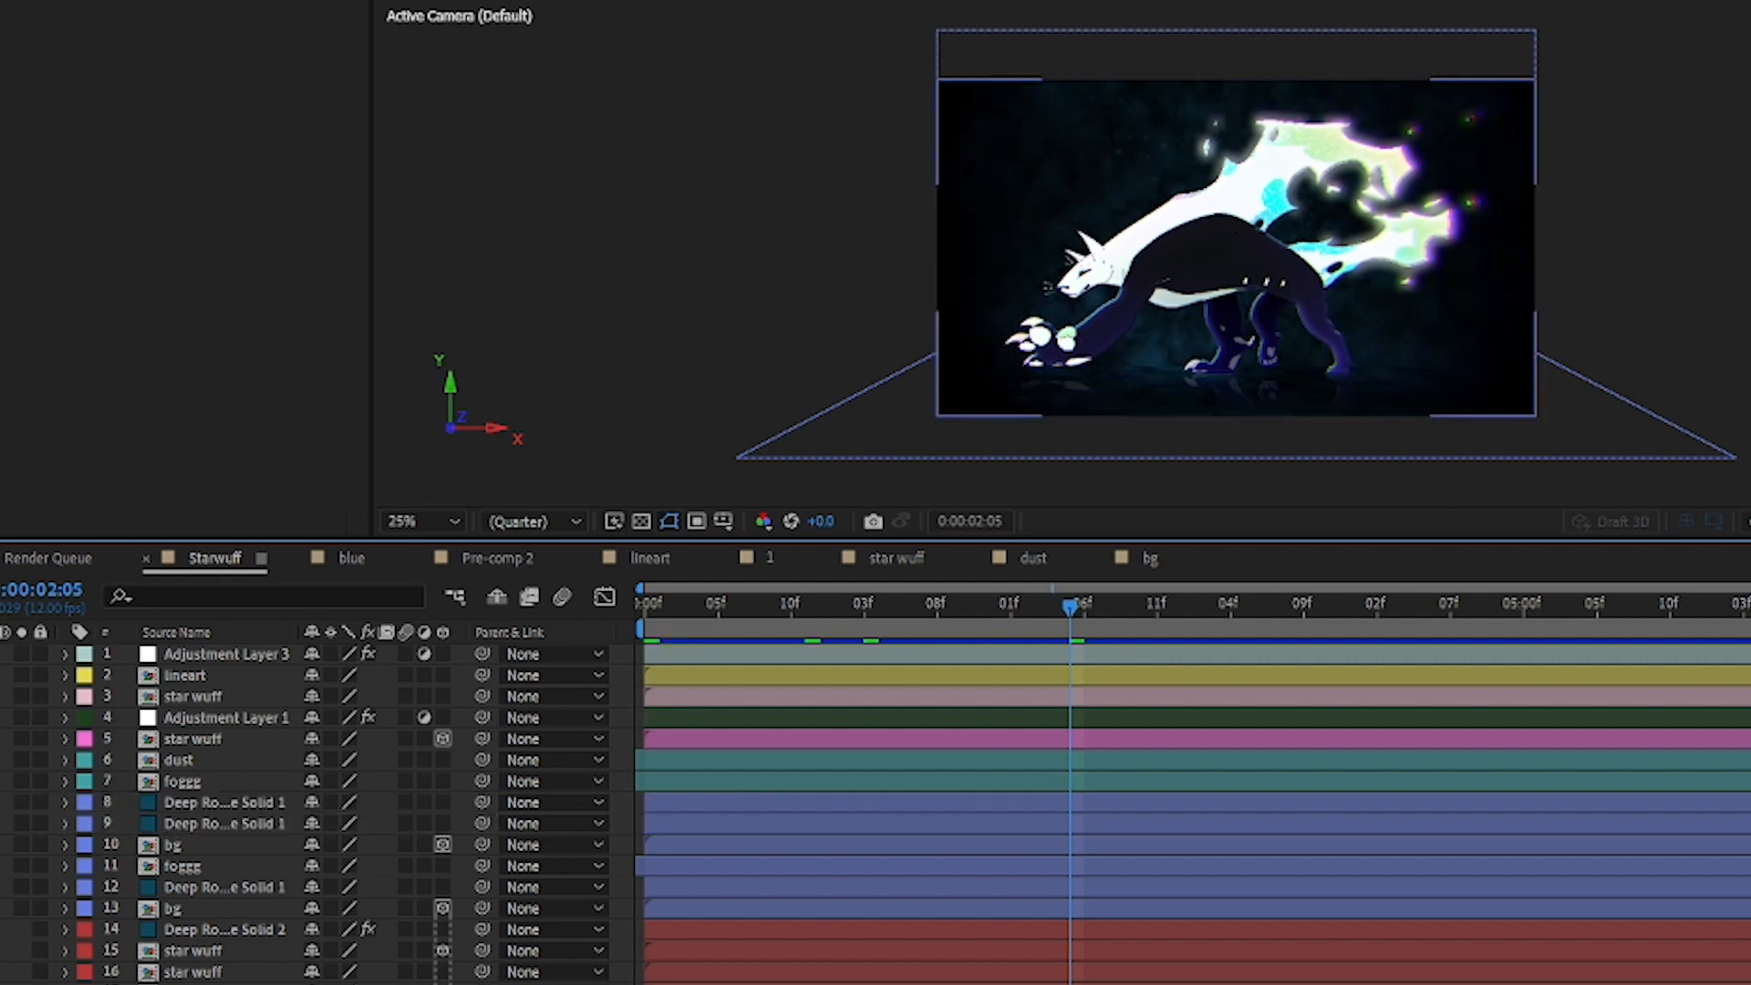
{"action": "left_click", "coordinate": [1, 802]}
{"action": "left_click", "coordinate": [2, 823]}
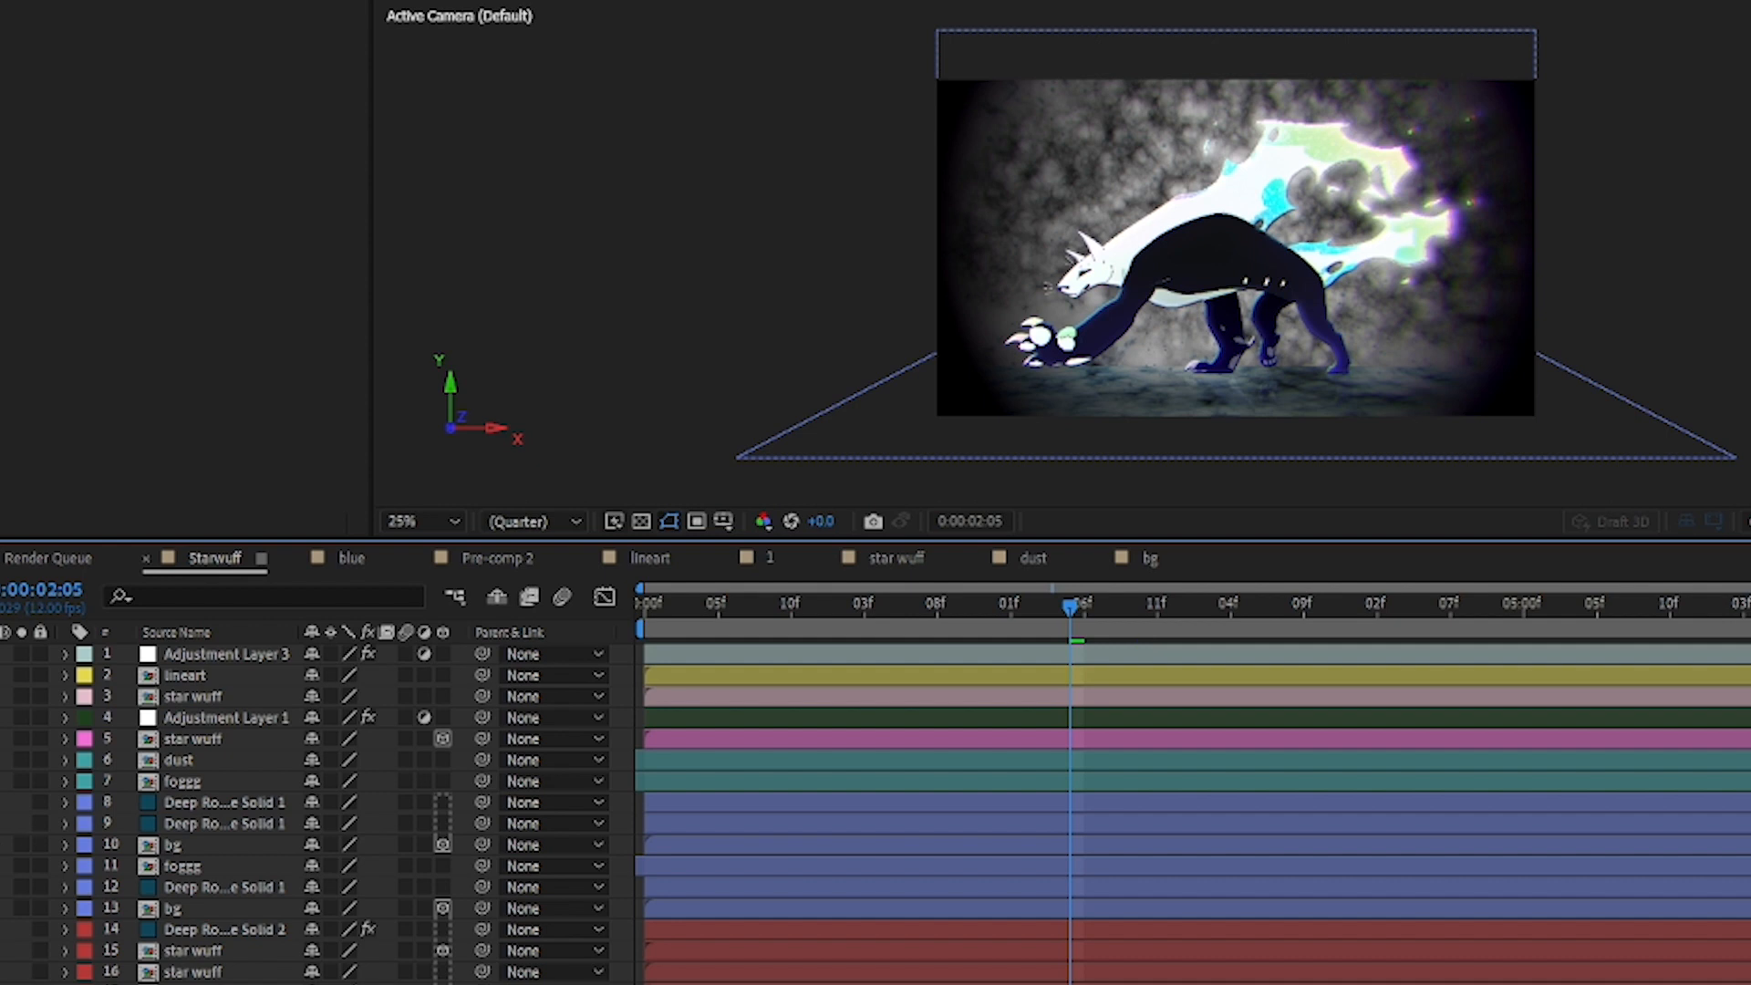
Step: Make solid layer 9 visible again, expand its Transform properties to check the opacity, and show solid layer 8 again
{"action": "left_click", "coordinate": [54, 824]}
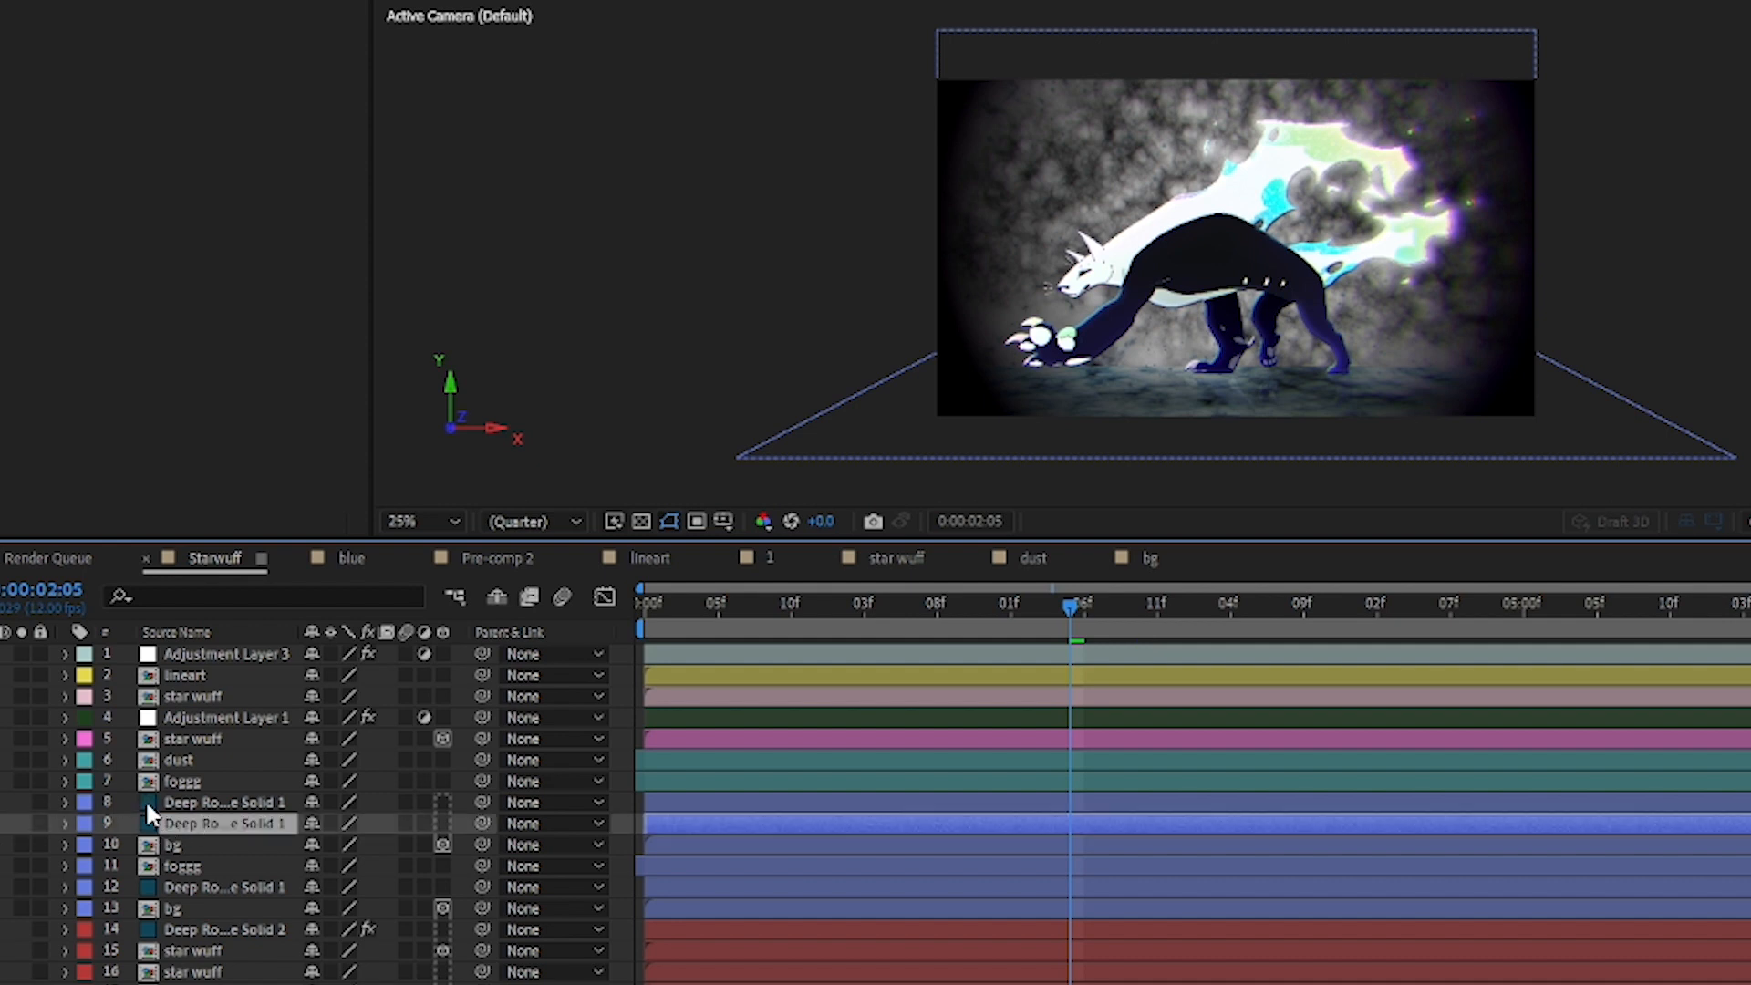
{"action": "left_click", "coordinate": [2, 823]}
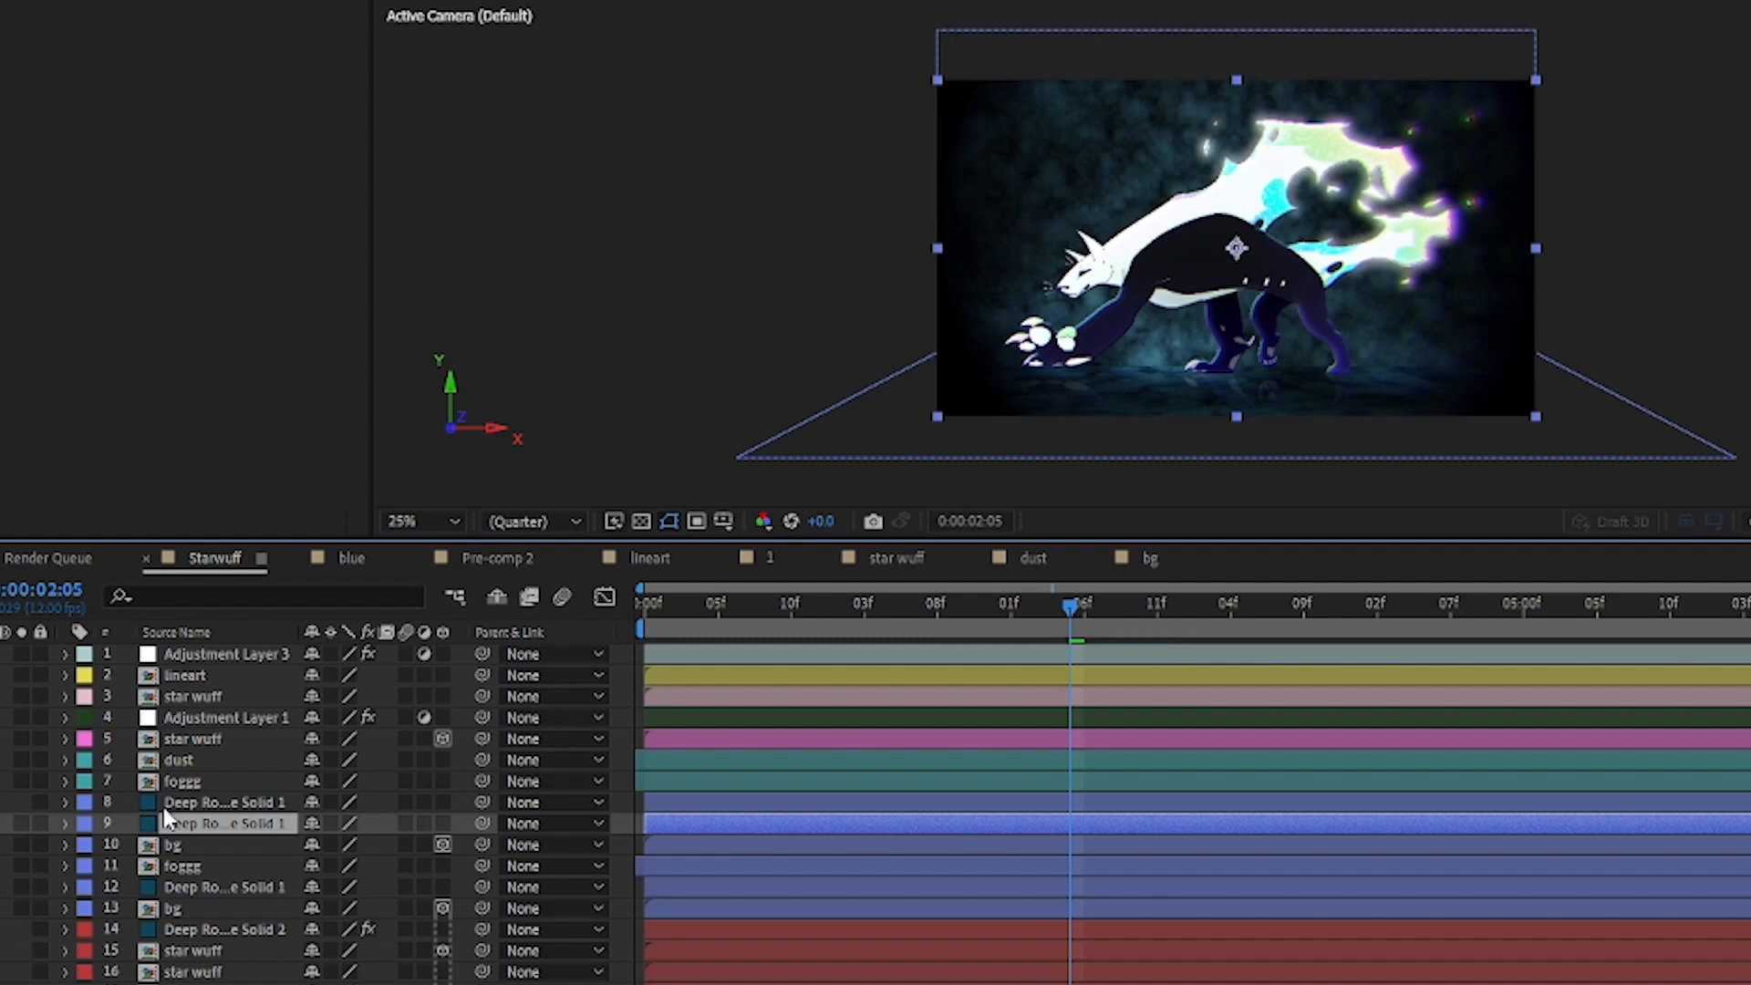
{"action": "left_click", "coordinate": [63, 824]}
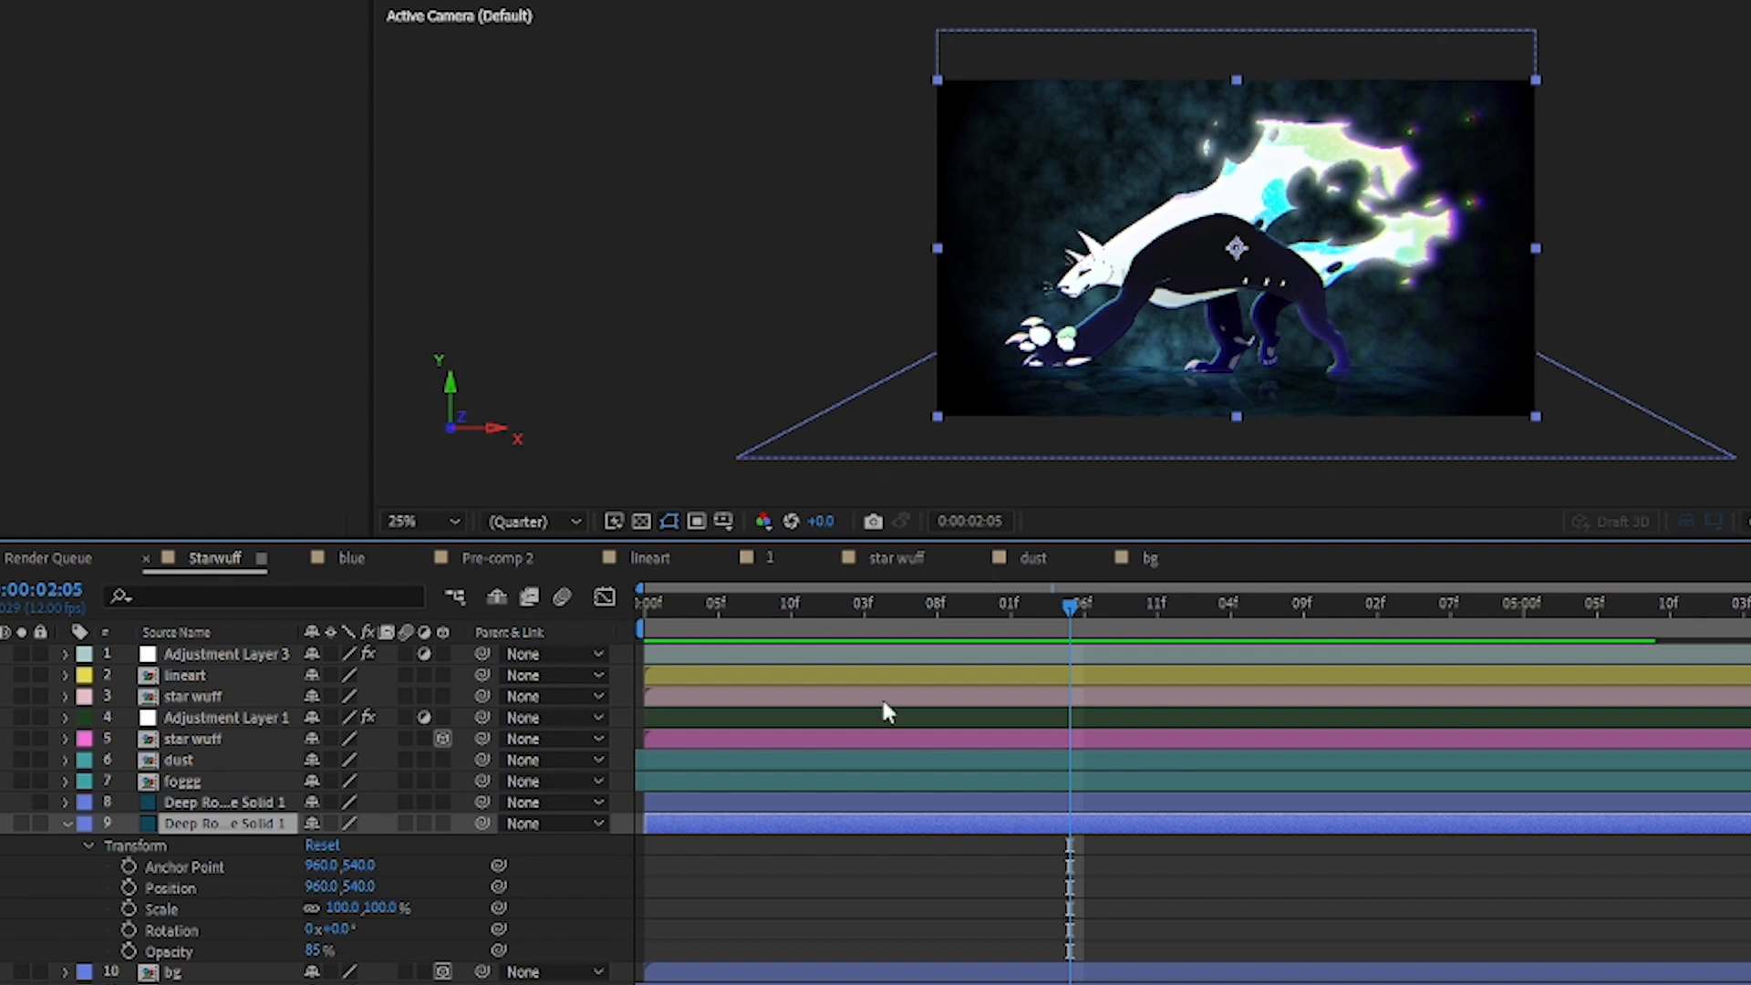
{"action": "left_click", "coordinate": [13, 802]}
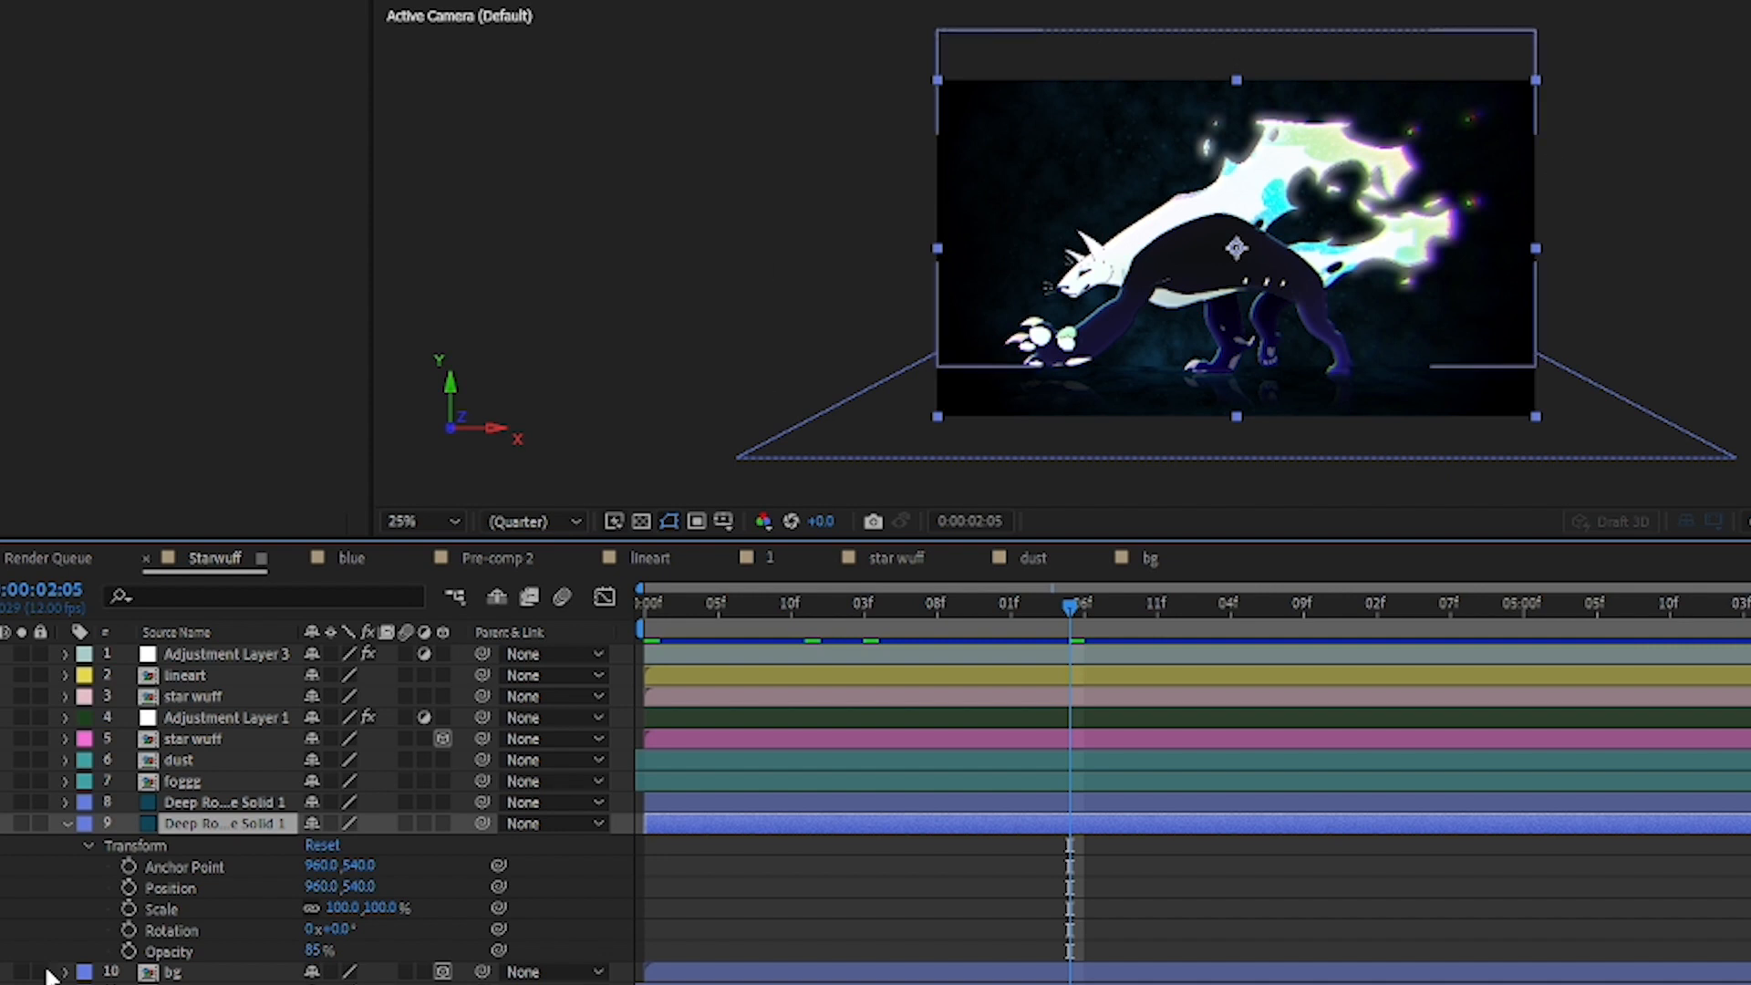
Step: Select the foggg layer 7 and toggle its visibility to compare the scene with and without the fog
{"action": "left_click", "coordinate": [219, 783]}
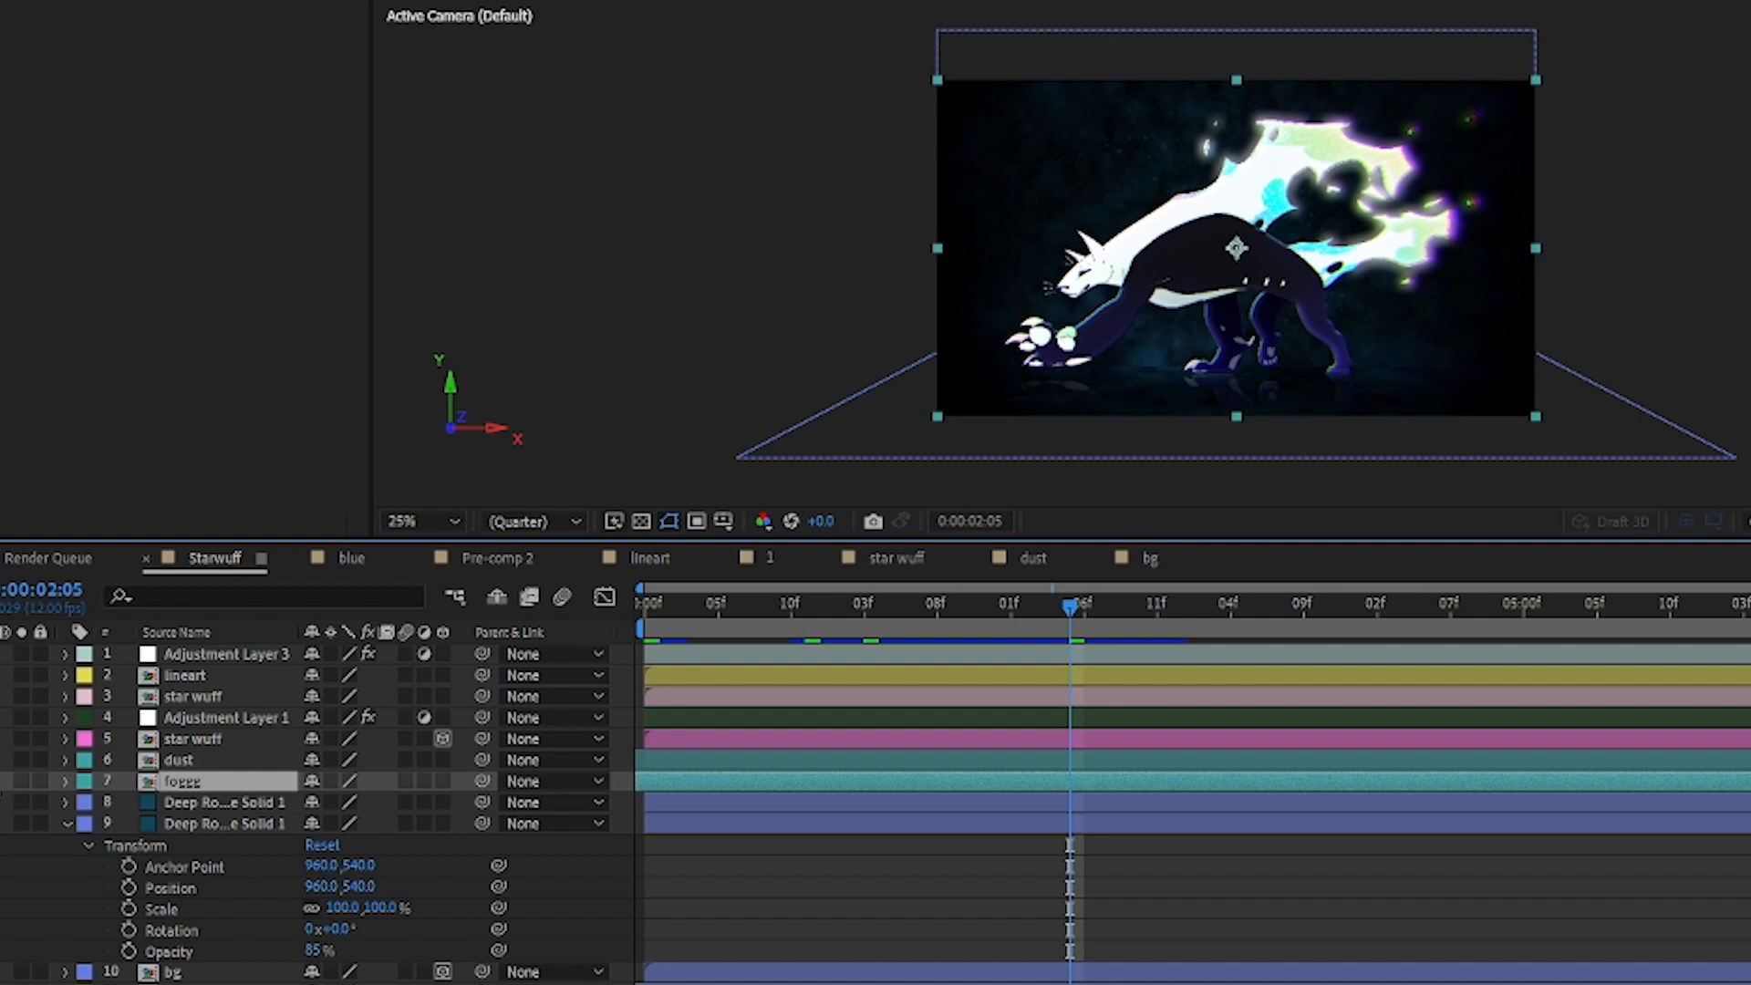
{"action": "left_click", "coordinate": [0, 781]}
{"action": "left_click", "coordinate": [0, 782]}
{"action": "left_click", "coordinate": [0, 782]}
Step: Toggle the visibility of the dust layer repeatedly to compare the scene with and without the particles
{"action": "left_click", "coordinate": [4, 760]}
{"action": "left_click", "coordinate": [0, 759]}
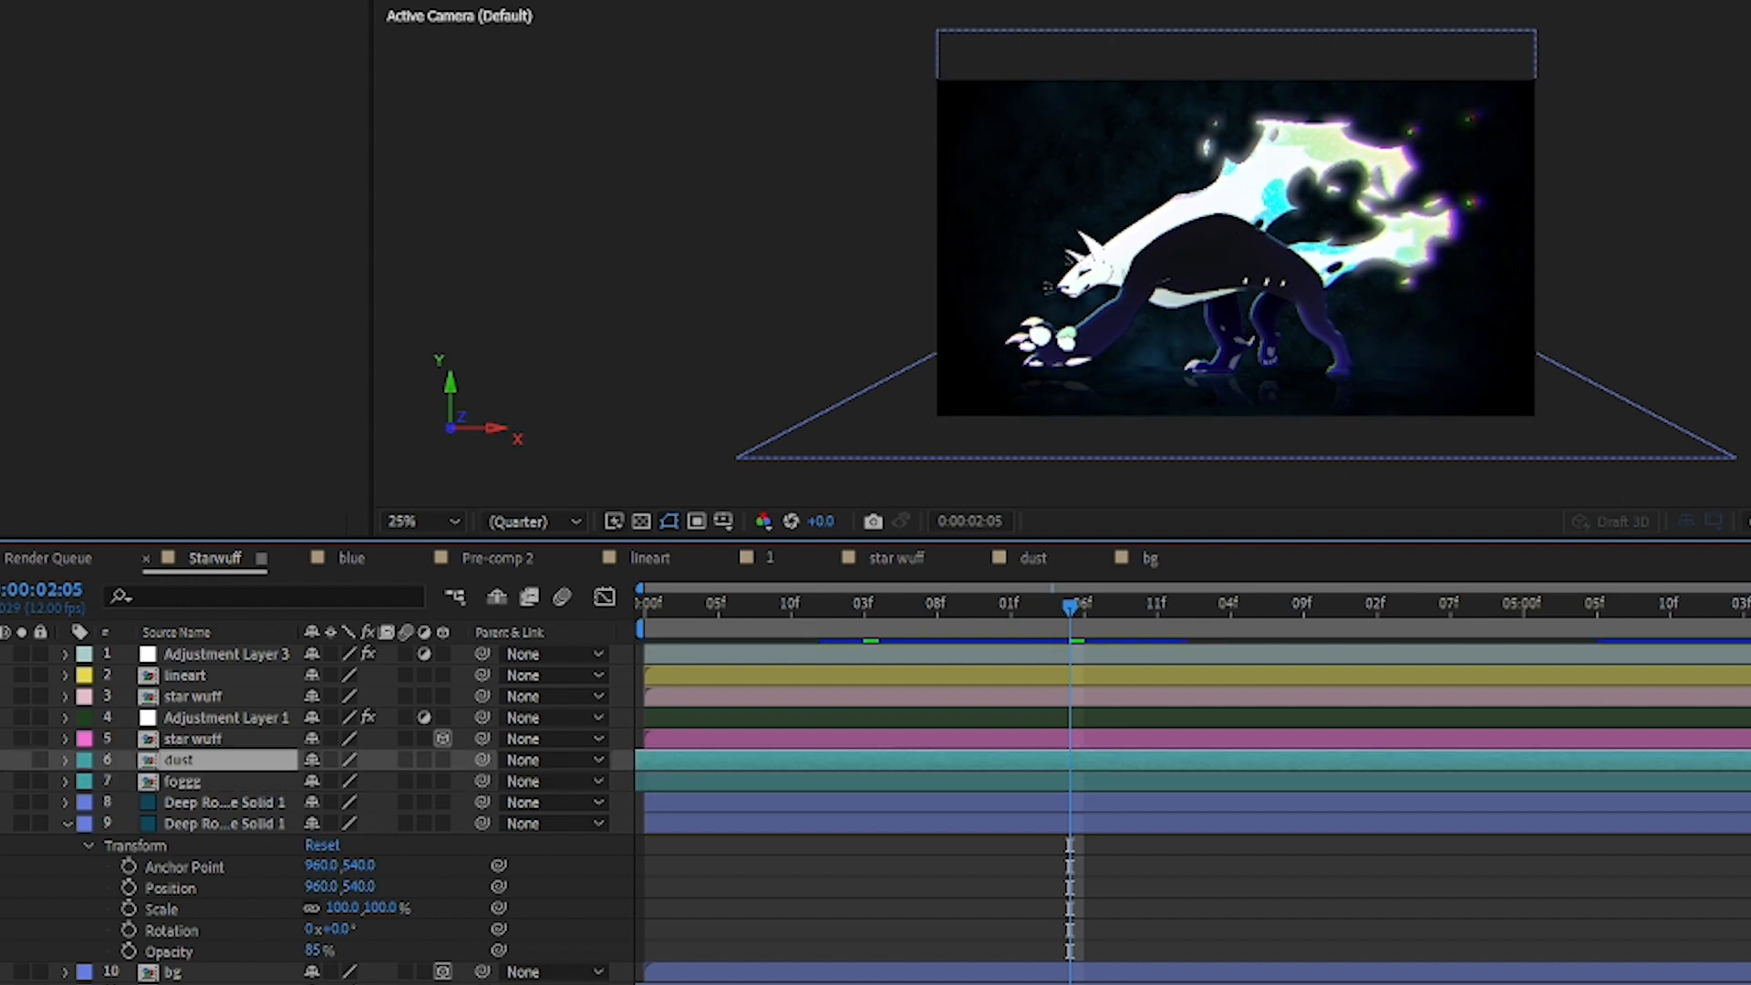
{"action": "left_click", "coordinate": [0, 759]}
{"action": "left_click", "coordinate": [0, 759]}
{"action": "left_click", "coordinate": [0, 759]}
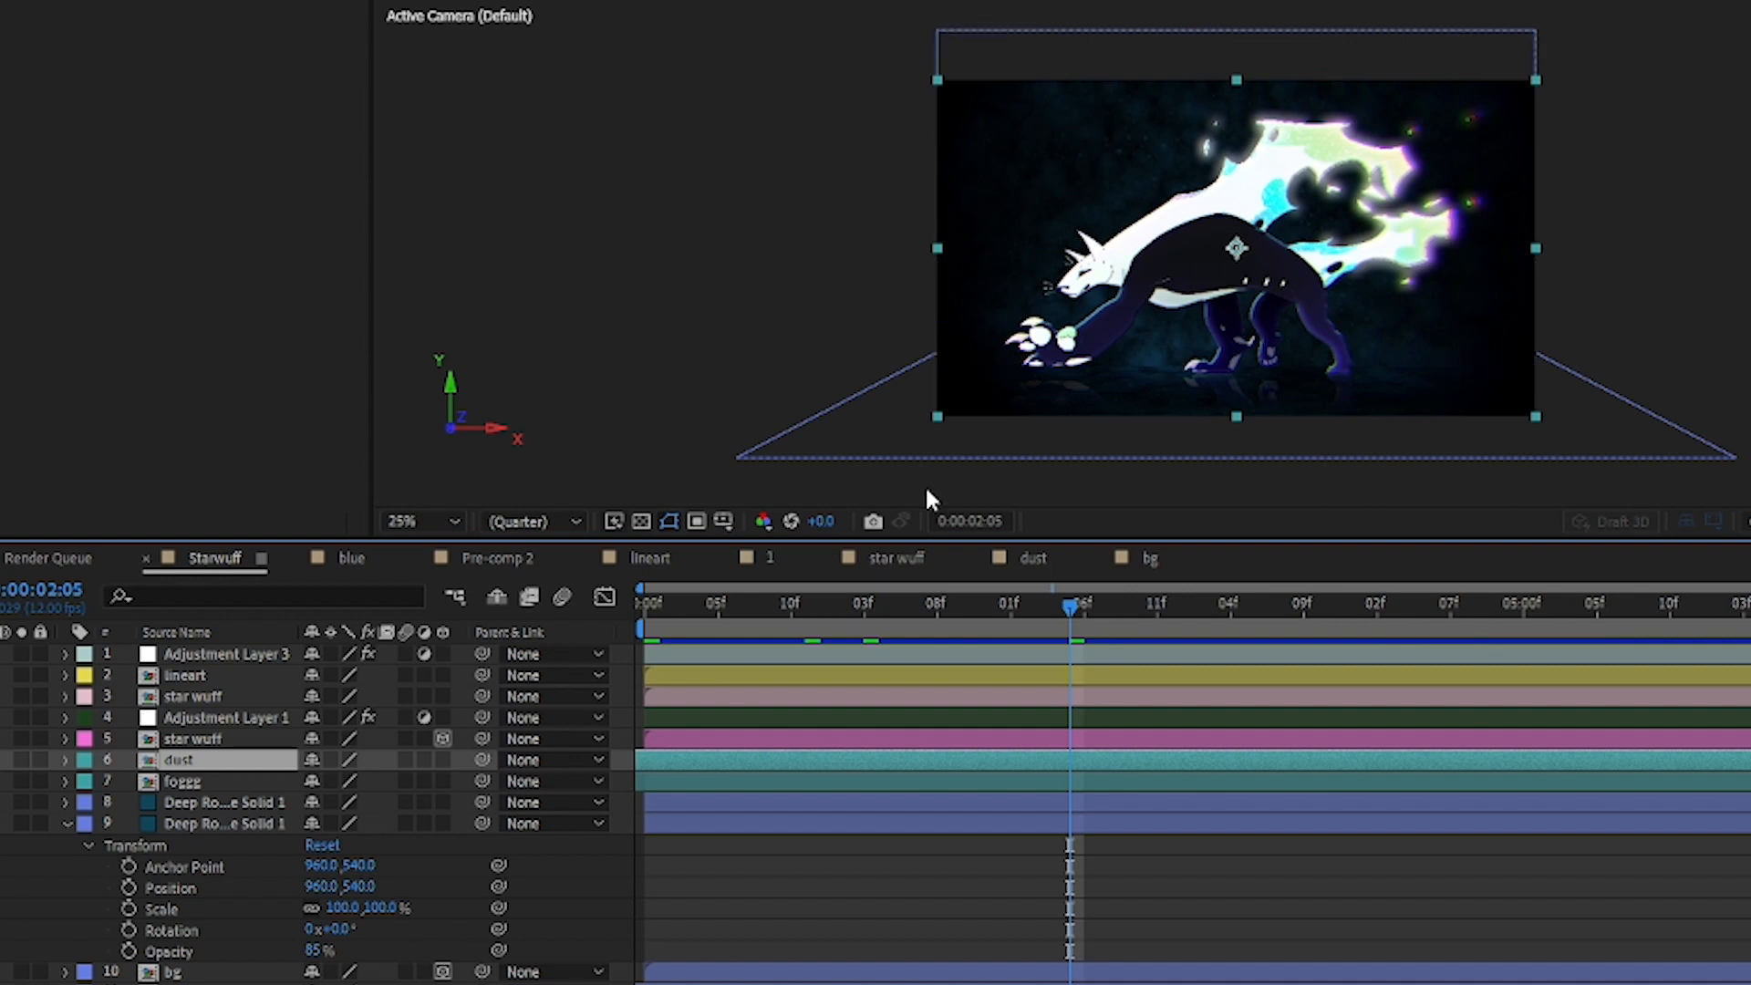
Step: Open the dust composition, scrub through its particle animation, and return to the Starwuff composition
{"action": "double_click", "coordinate": [686, 758]}
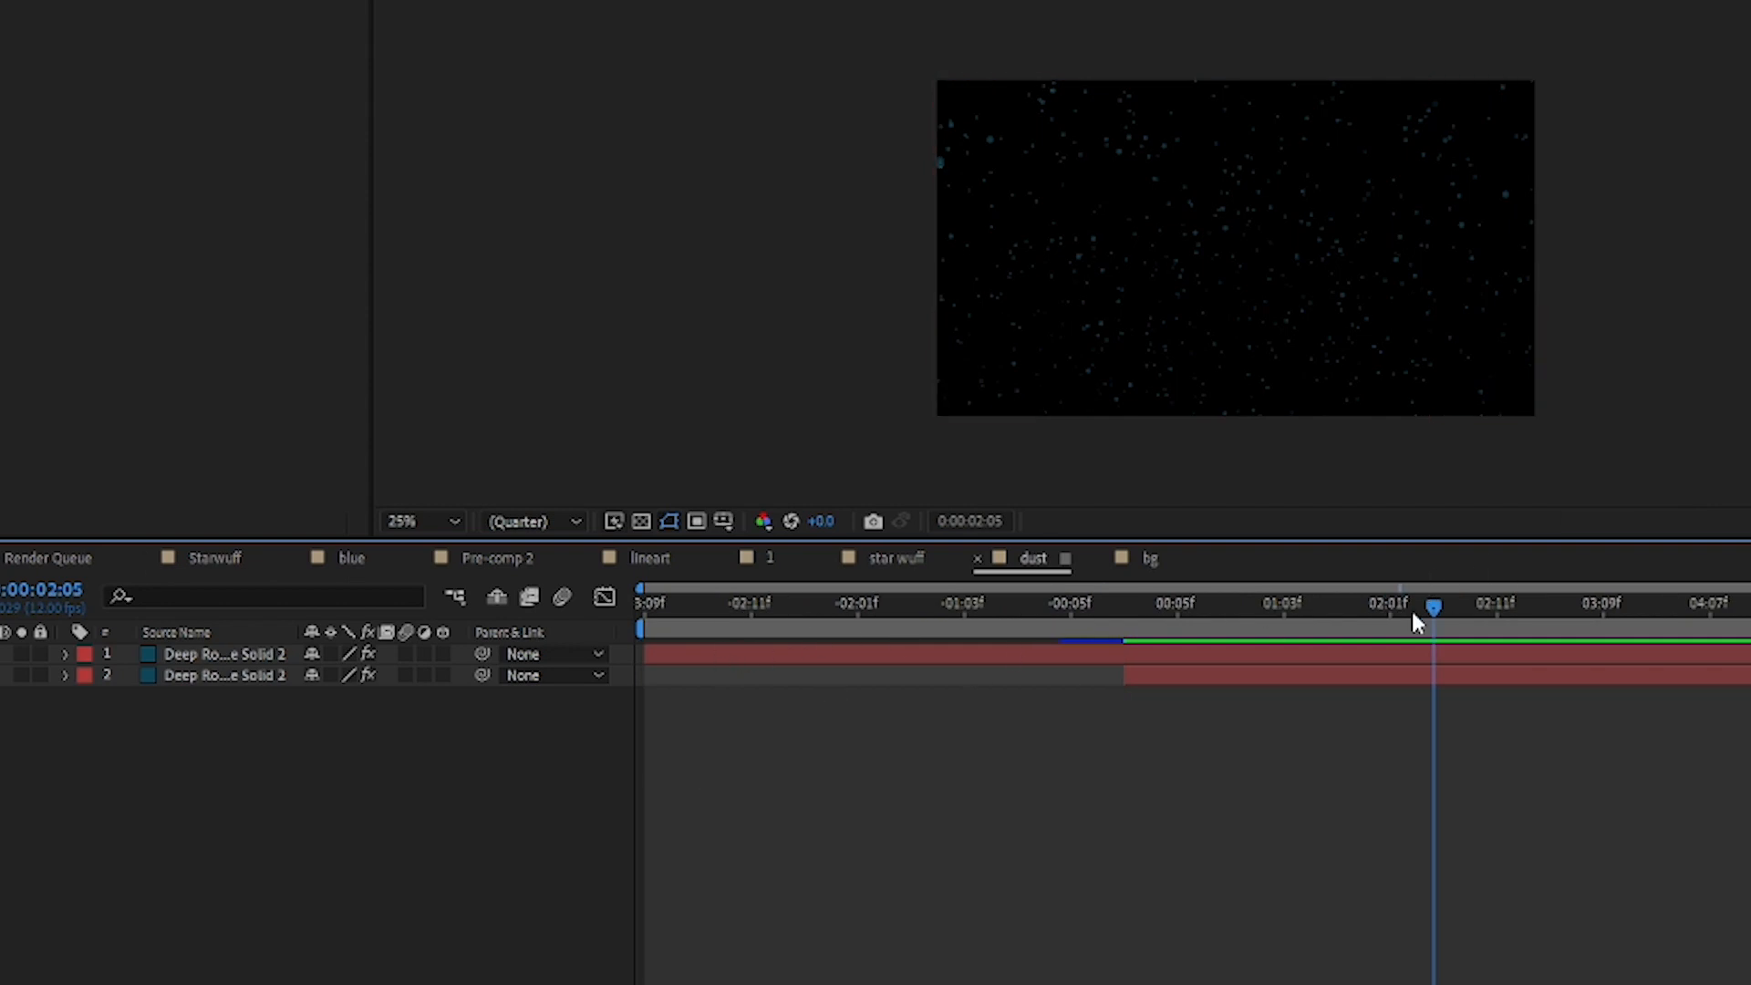
{"action": "left_click_drag", "start_coordinate": [1414, 609], "coordinate": [1478, 497]}
{"action": "left_click", "coordinate": [224, 558]}
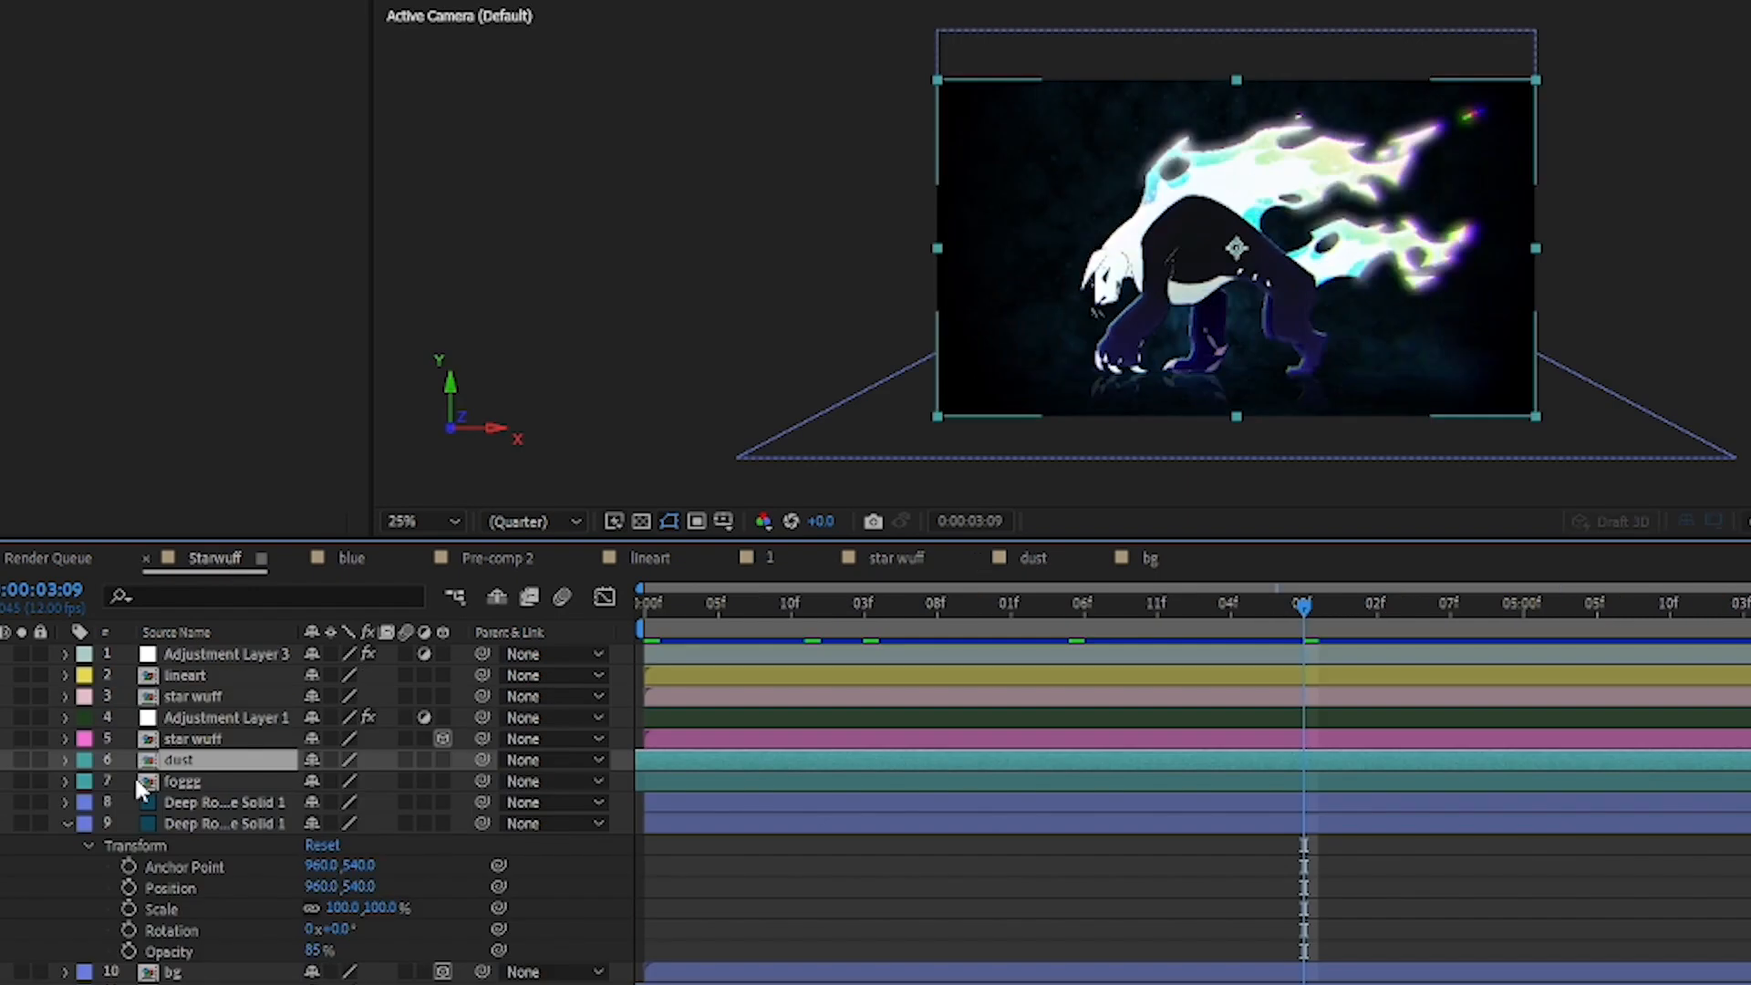
Step: Select the star wuff layer 5 and toggle its visibility repeatedly to compare the floor with and without the paw reflection
{"action": "left_click", "coordinate": [209, 744]}
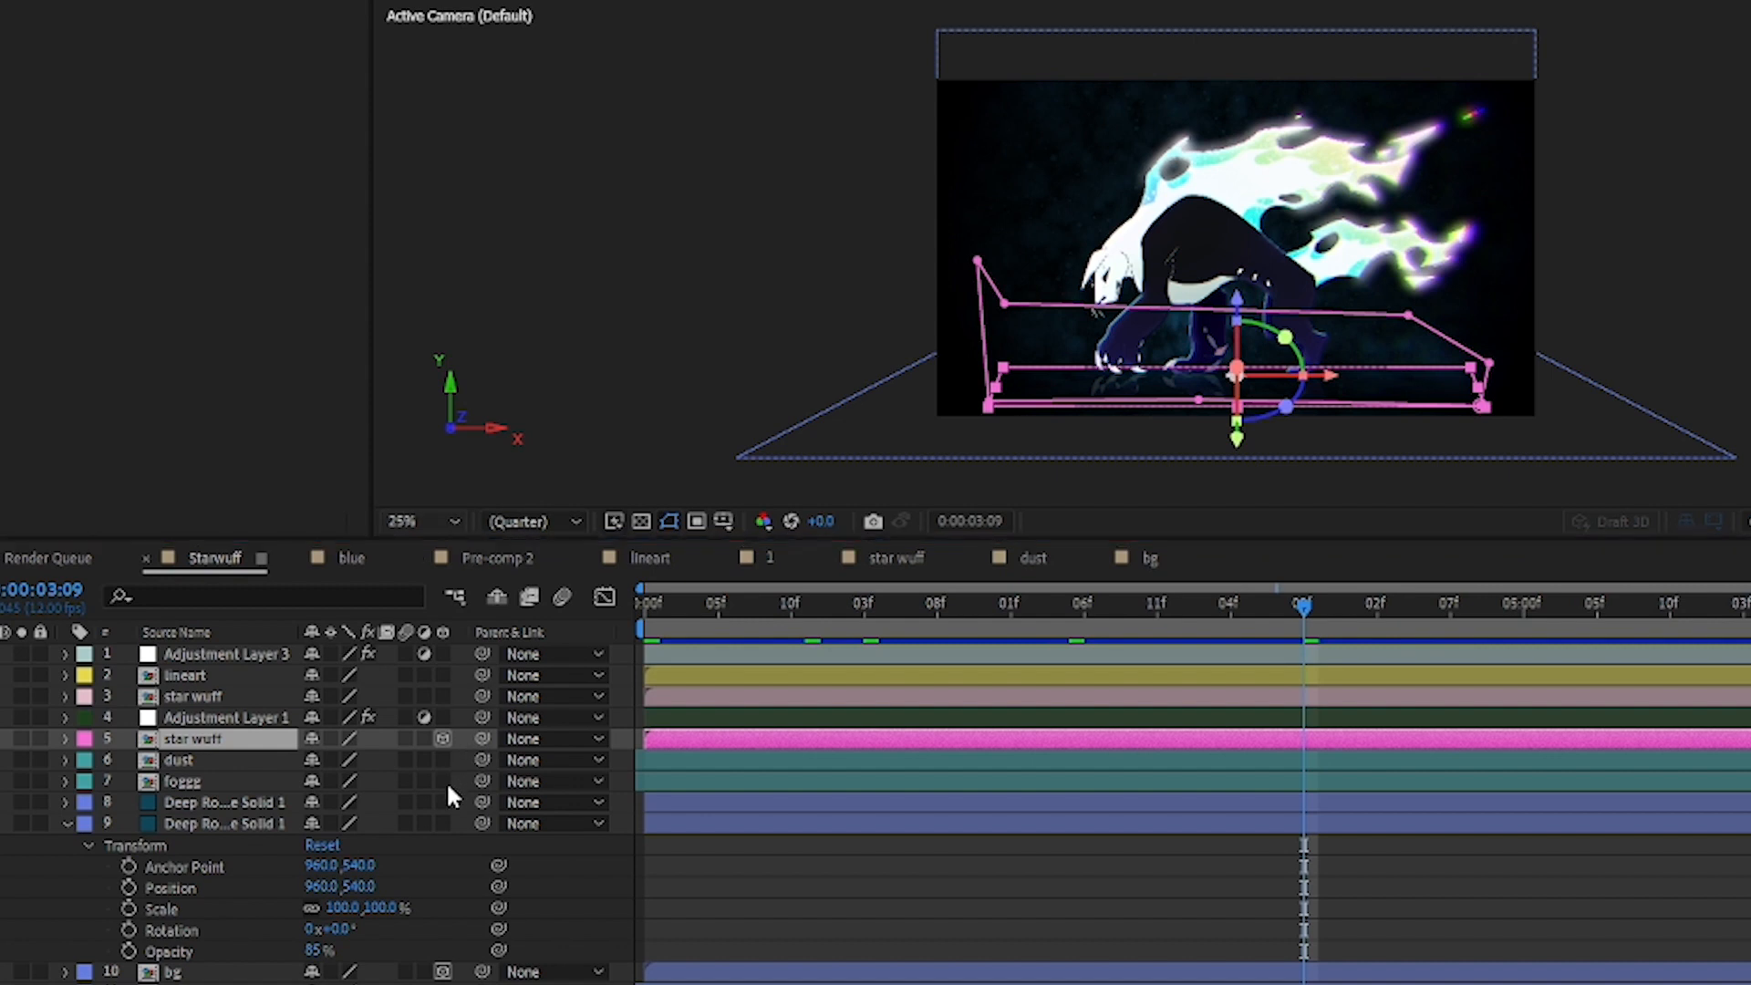
{"action": "key", "text": "period"}
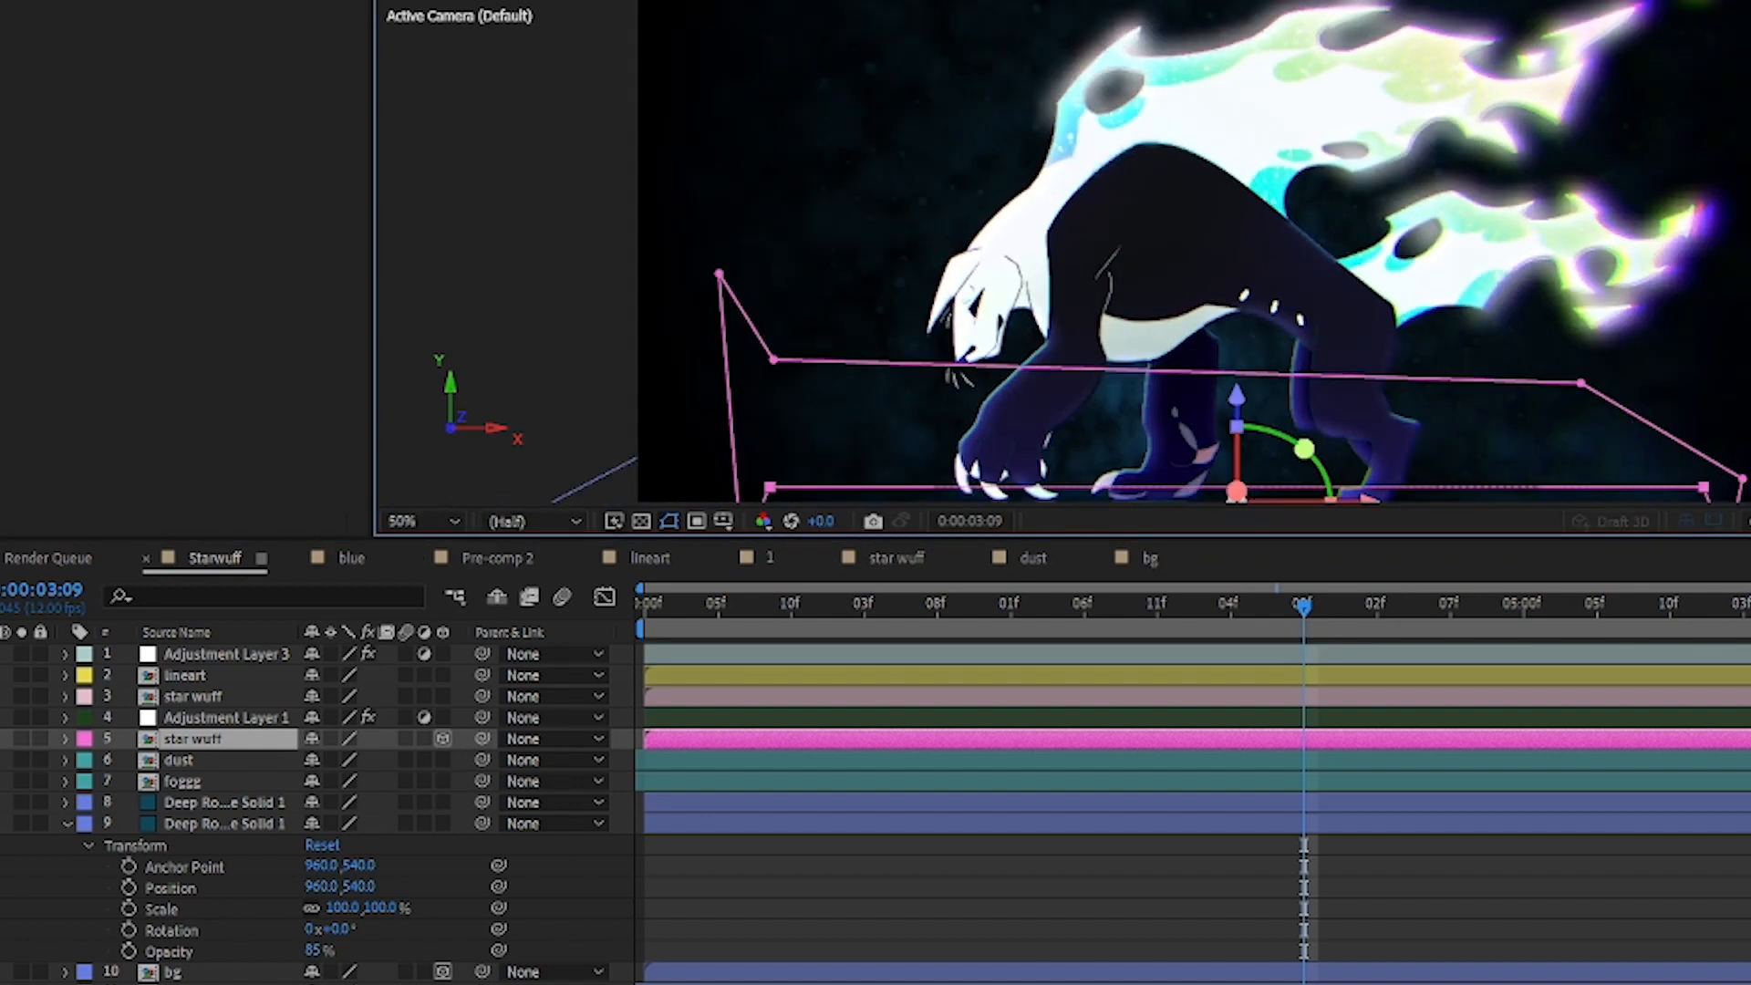
{"action": "left_click_drag", "start_coordinate": [629, 409], "coordinate": [590, 174]}
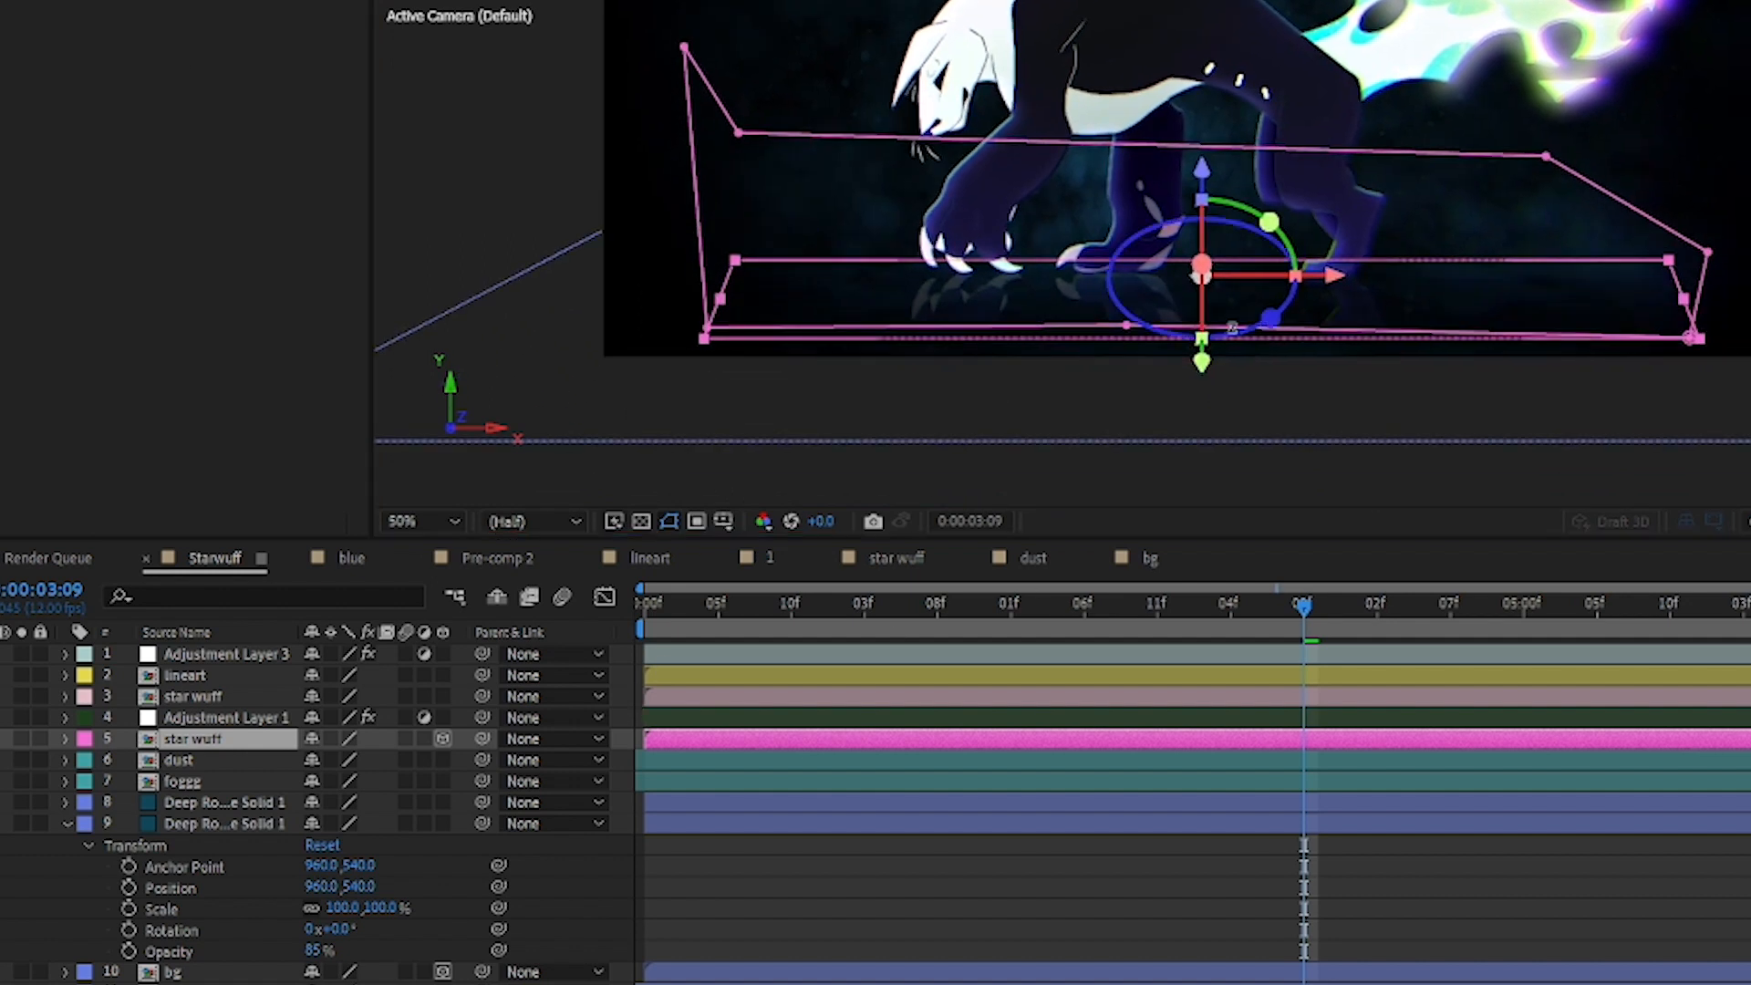
{"action": "left_click", "coordinate": [2, 740]}
{"action": "left_click", "coordinate": [1, 740]}
{"action": "left_click", "coordinate": [2, 740]}
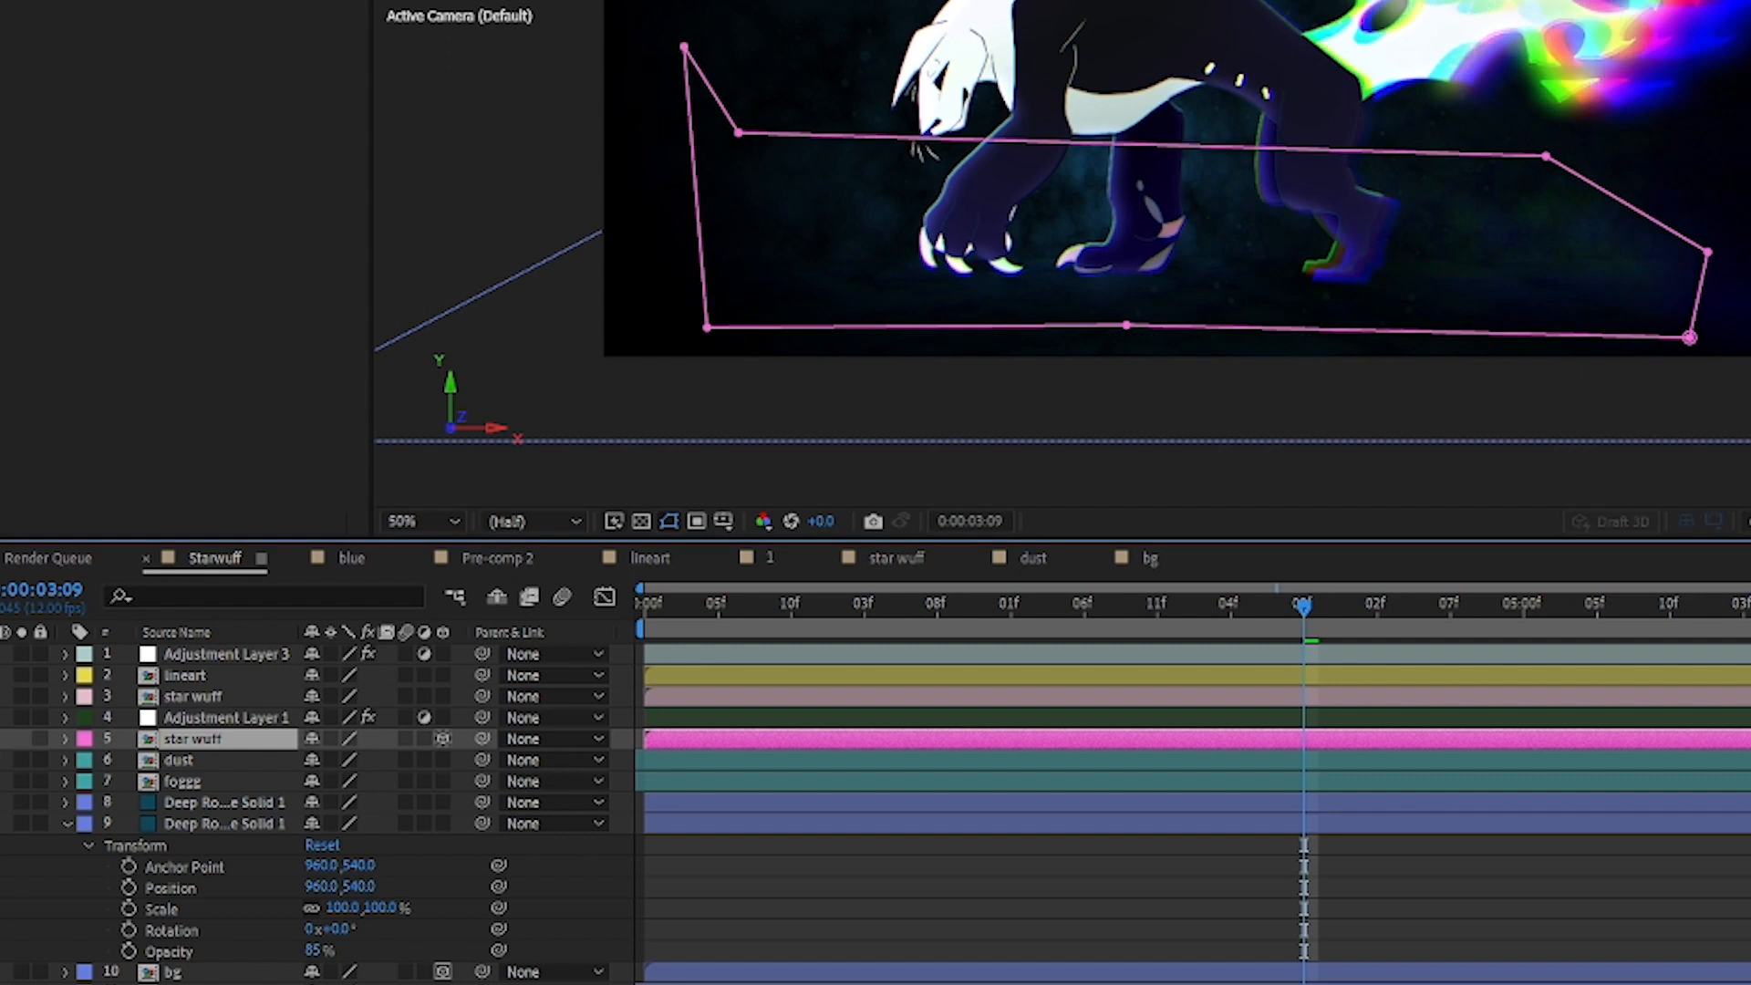
{"action": "left_click", "coordinate": [2, 739]}
{"action": "left_click", "coordinate": [2, 740]}
{"action": "left_click", "coordinate": [2, 739]}
{"action": "left_click", "coordinate": [2, 740]}
{"action": "left_click", "coordinate": [2, 740]}
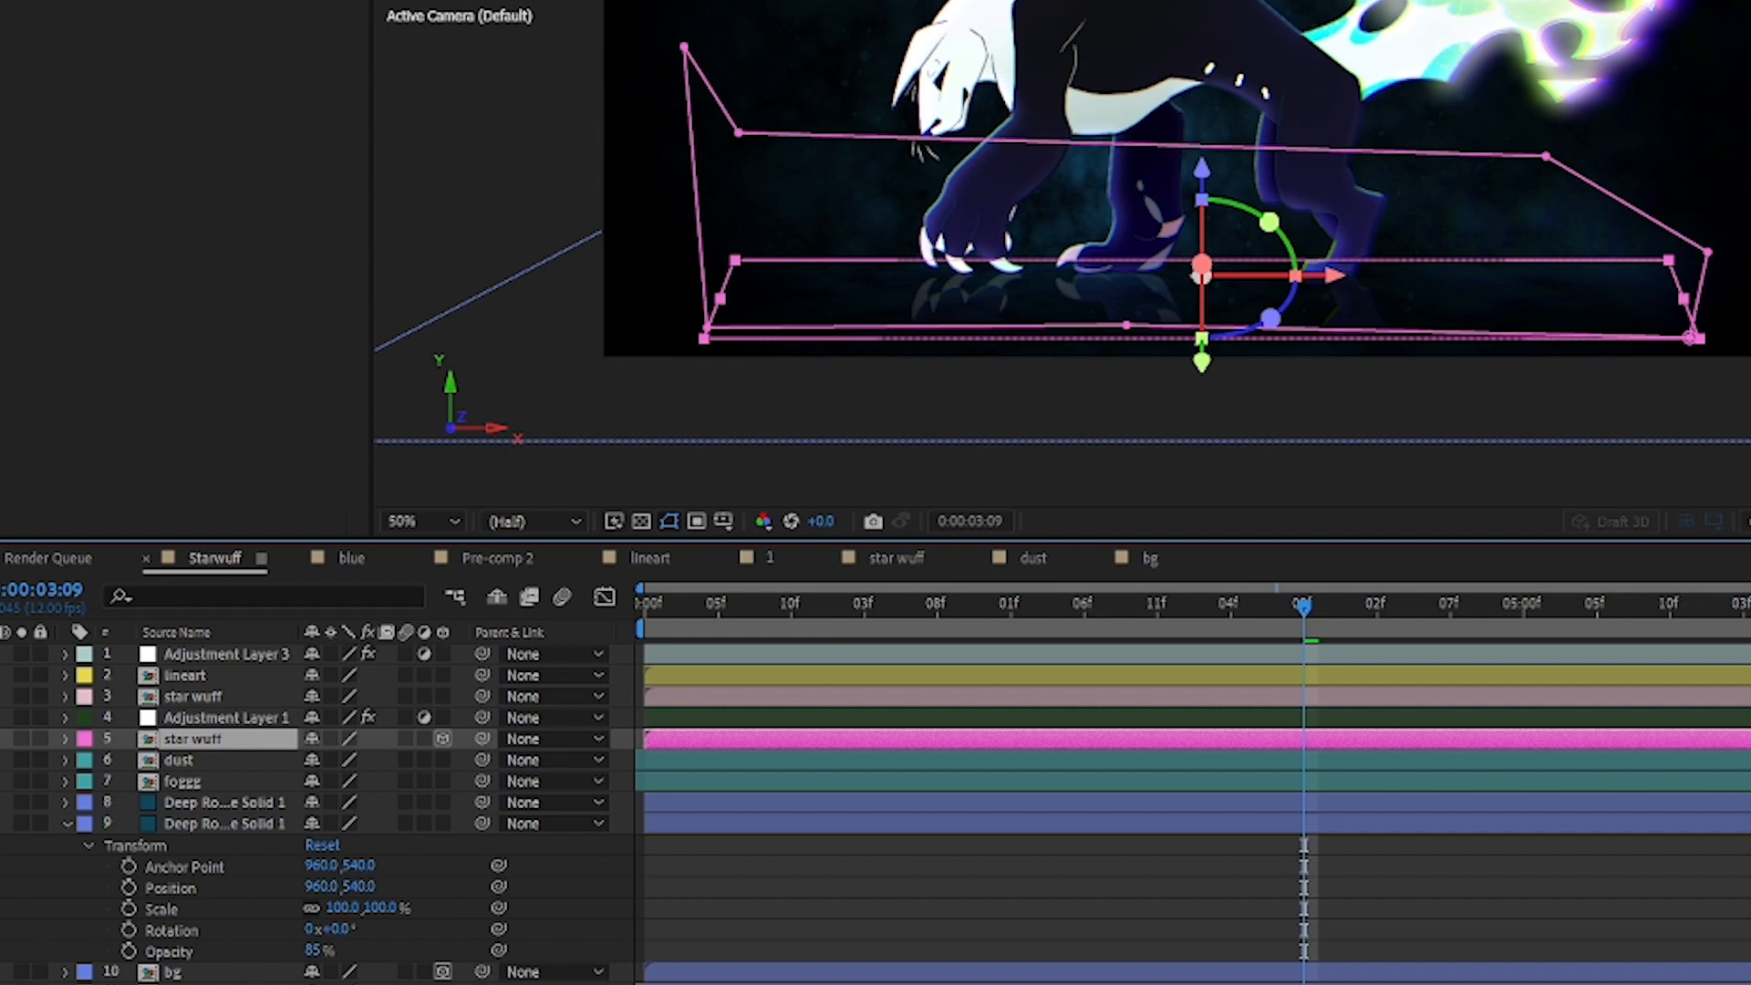
Step: Hide and show the layer 5 reflection once more, and expand its properties to check the mask and Transform values
{"action": "left_click_drag", "start_coordinate": [602, 173], "coordinate": [366, 322]}
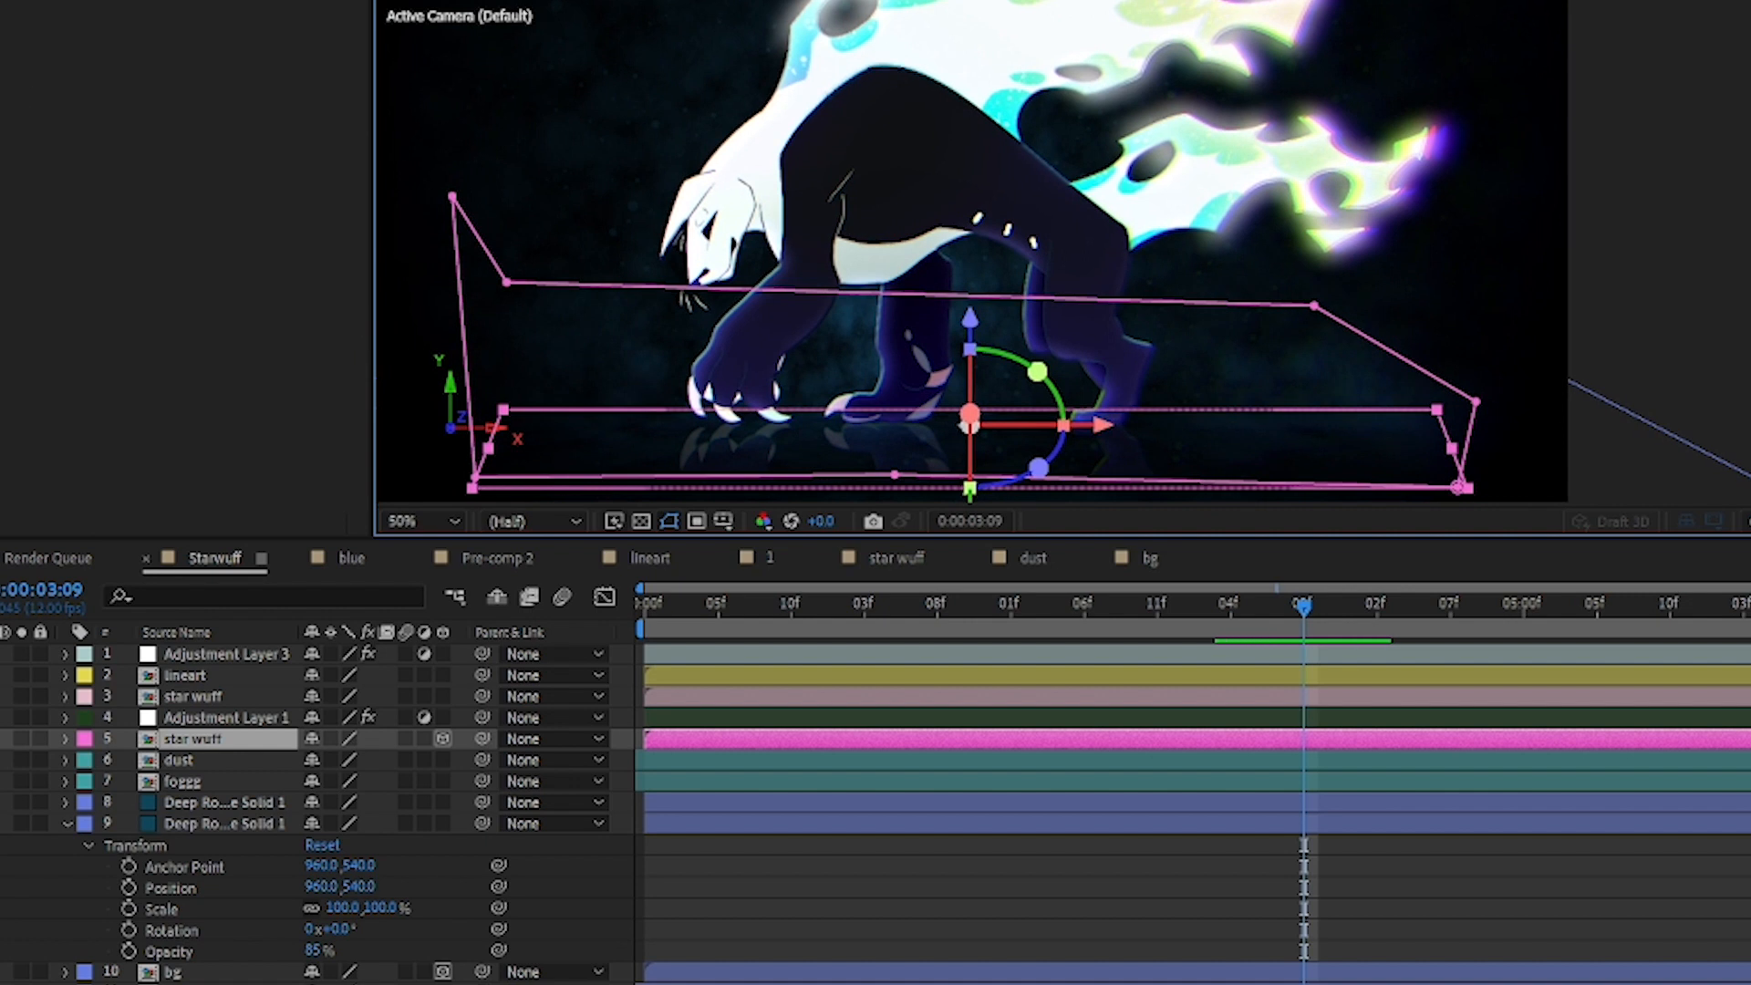
{"action": "left_click", "coordinate": [1, 739]}
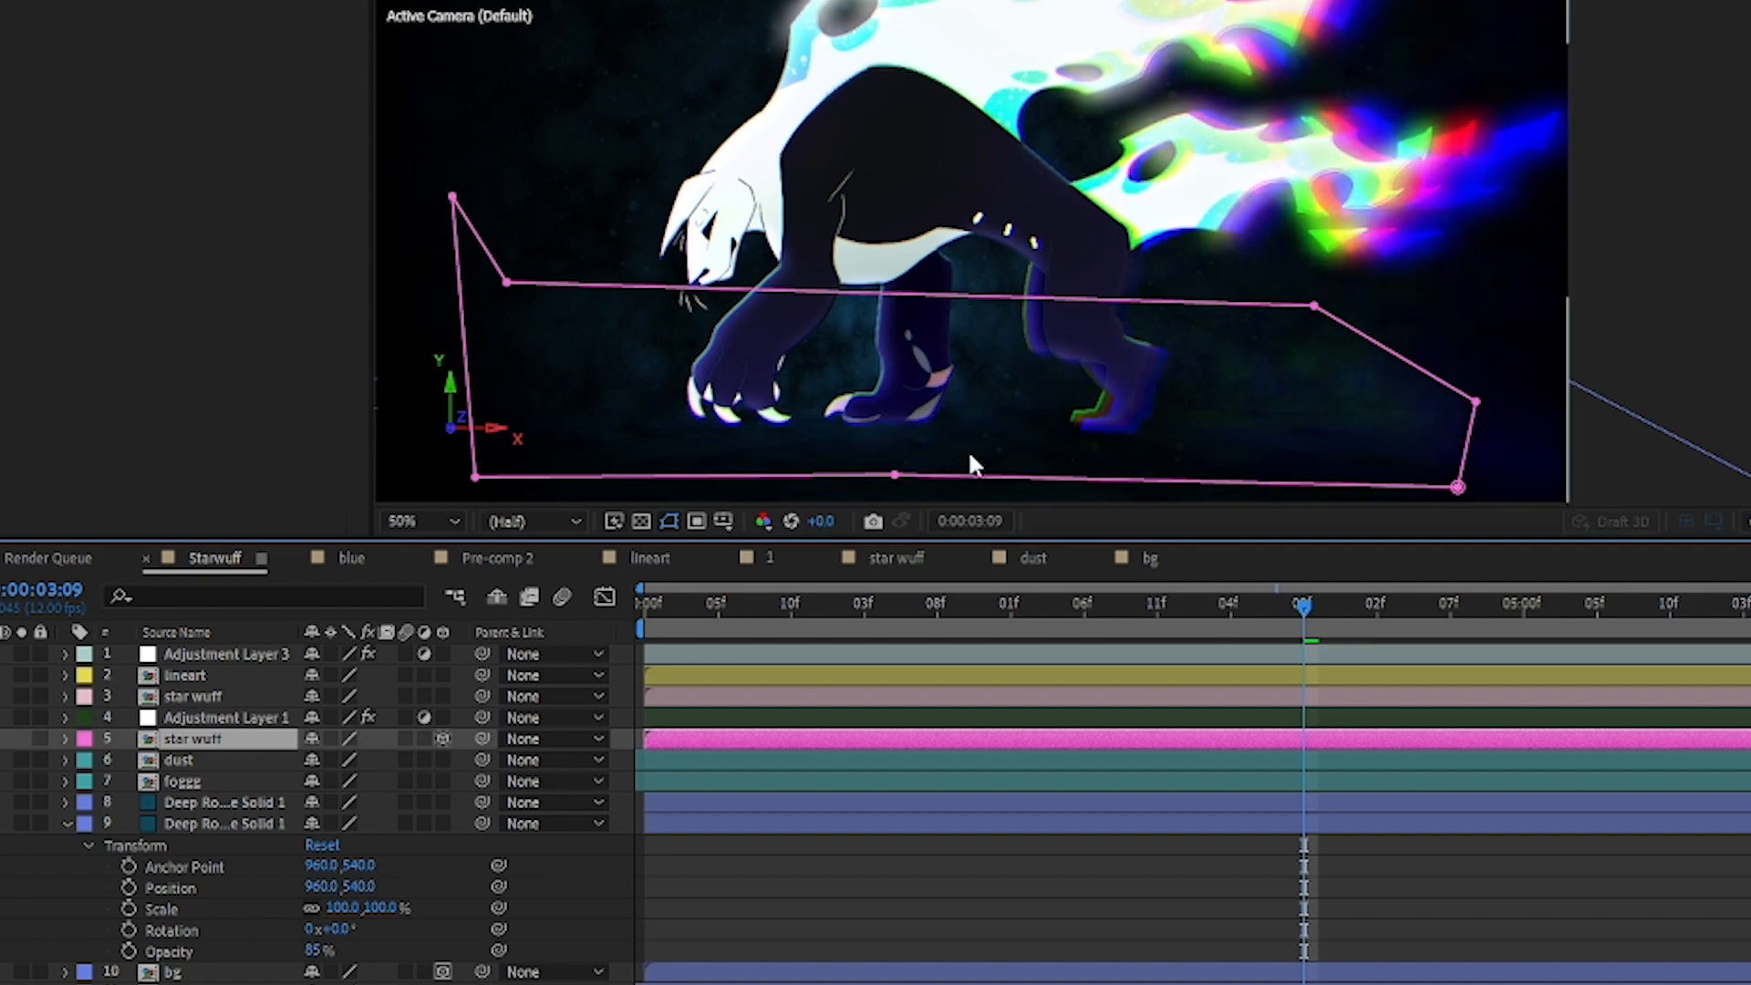
{"action": "left_click", "coordinate": [3, 739]}
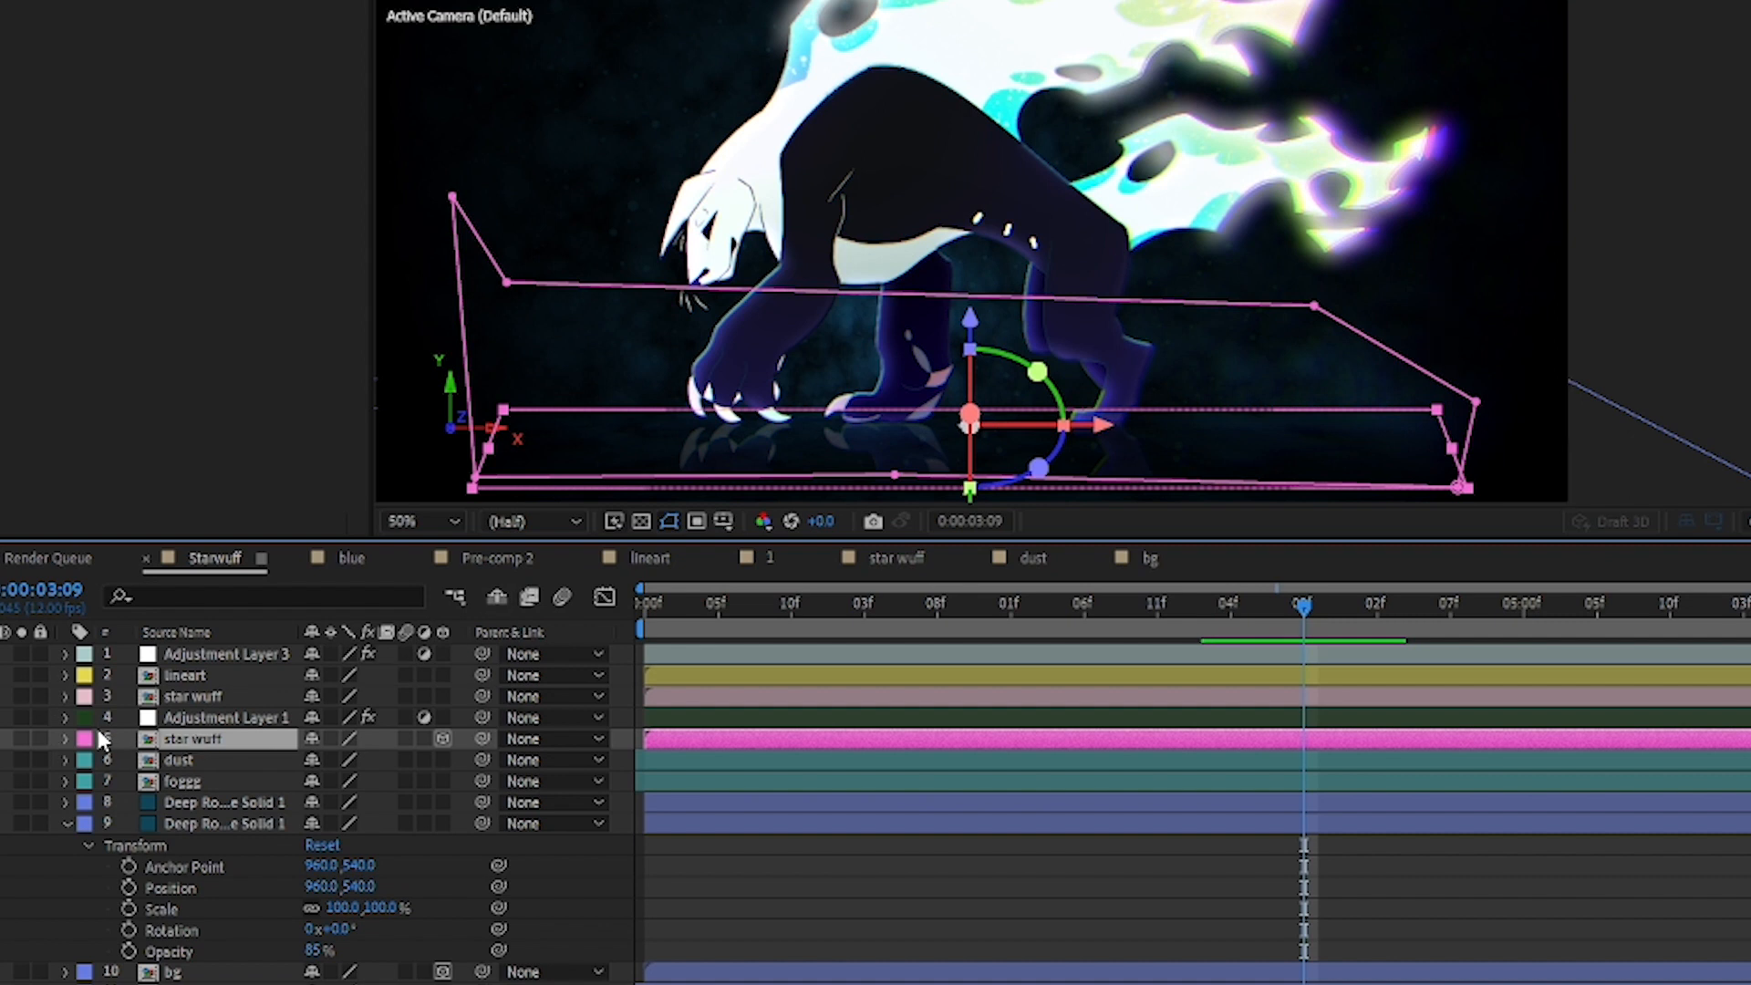
{"action": "left_click", "coordinate": [64, 739]}
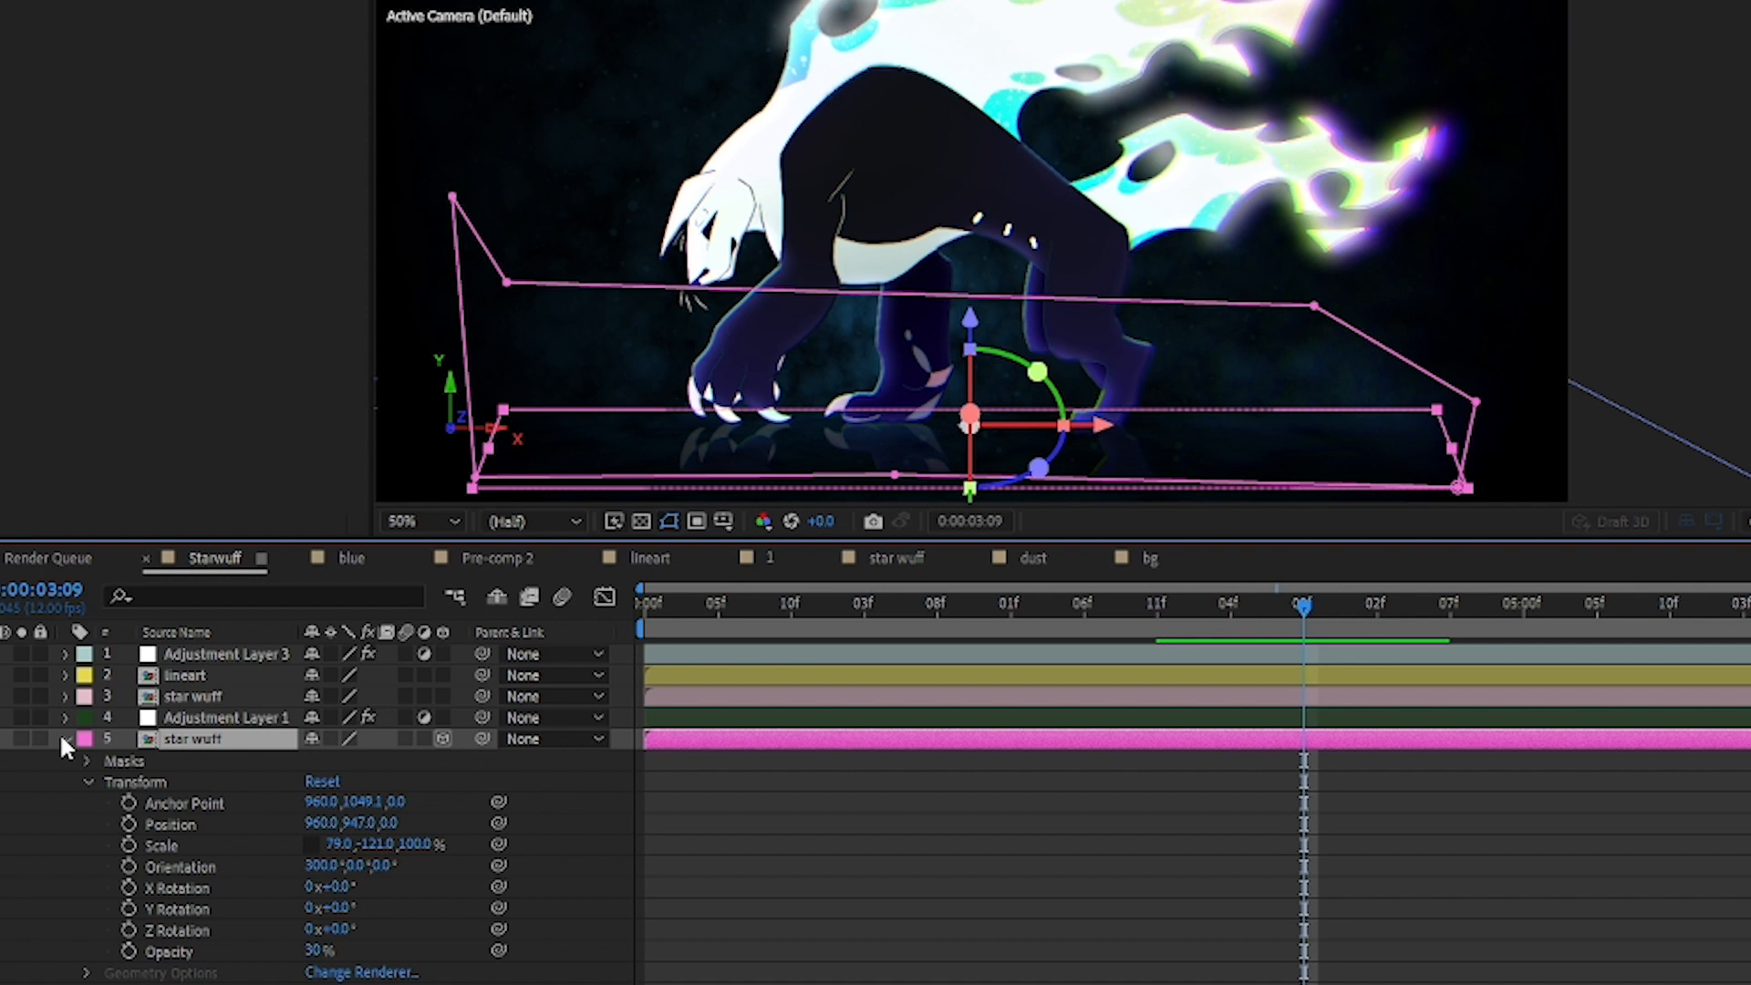
{"action": "left_click", "coordinate": [63, 739]}
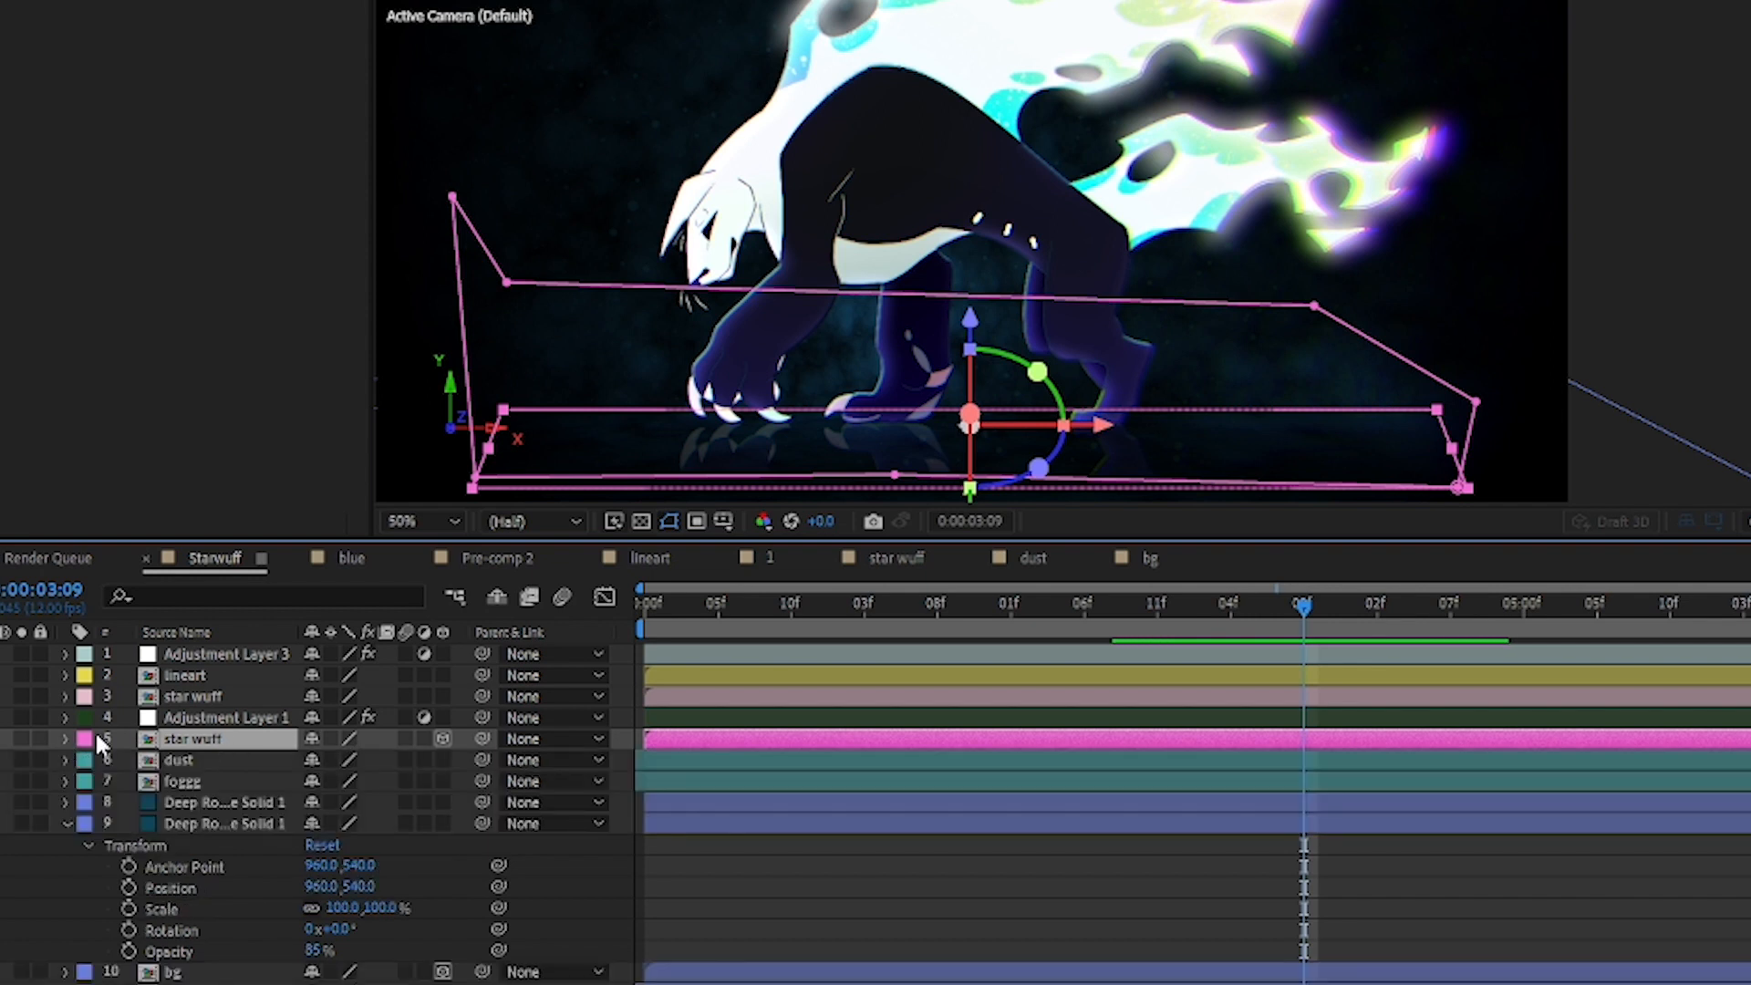
Step: Select Adjustment Layer 1 and toggle its visibility to compare the whole scene with and without the vignette
{"action": "left_click", "coordinate": [196, 718]}
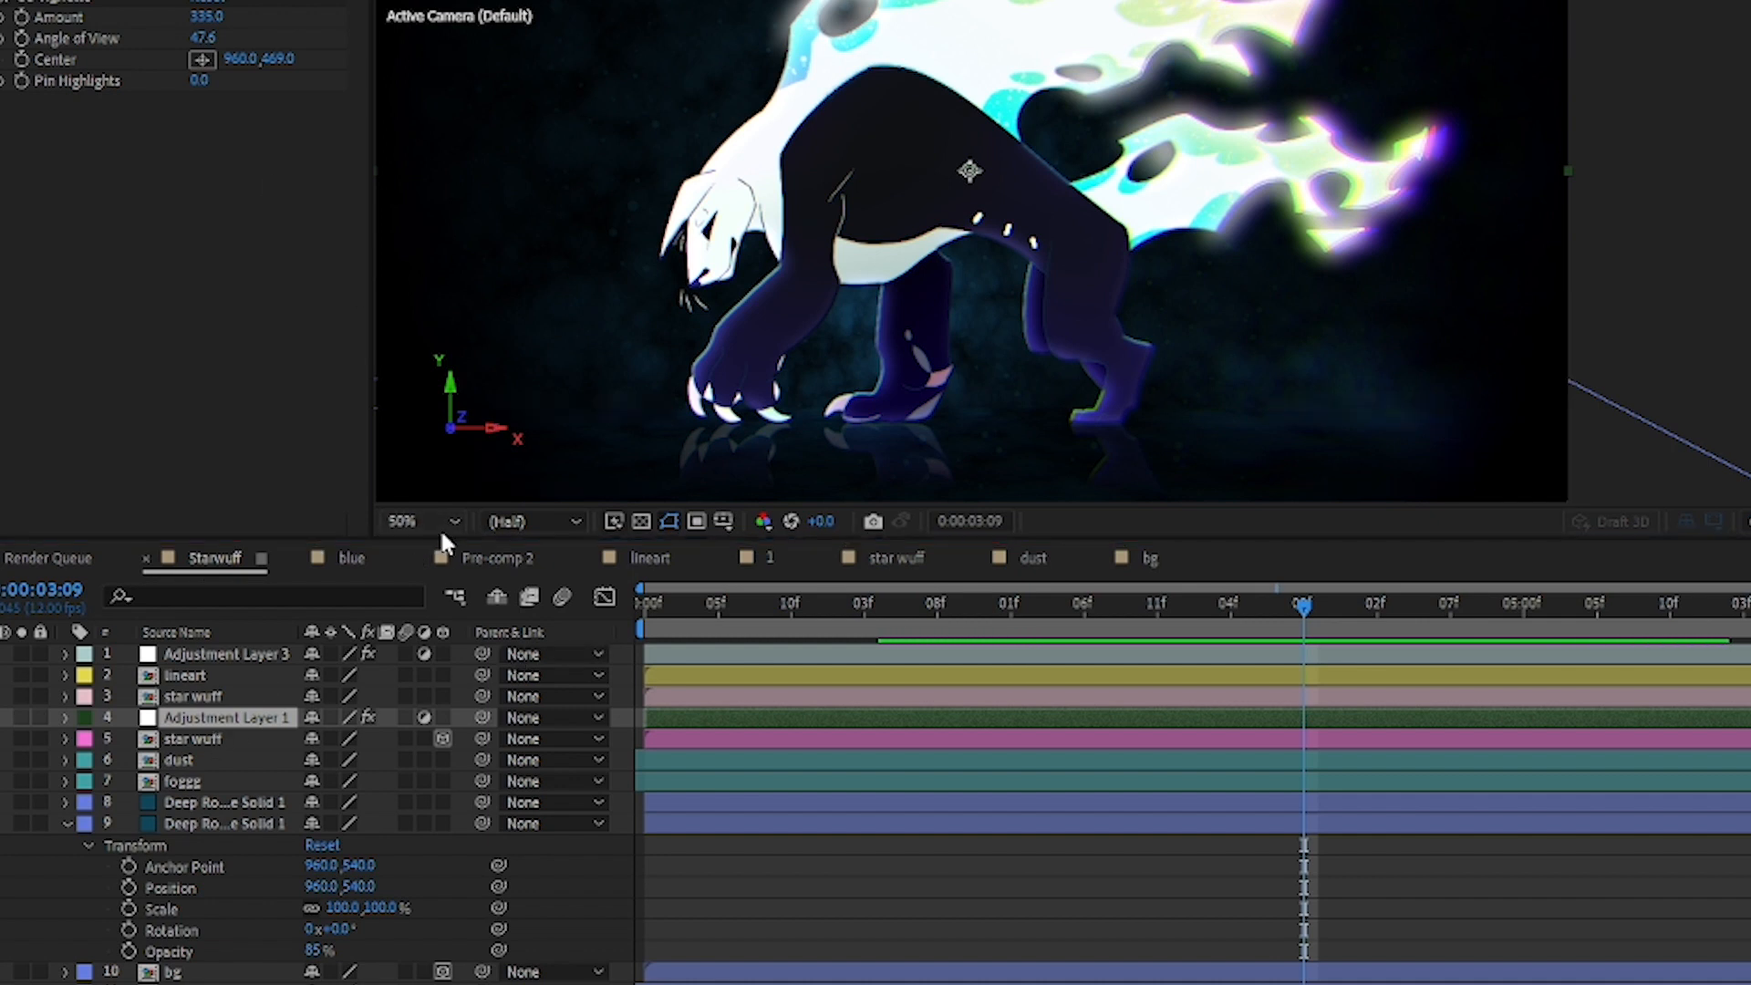
{"action": "key", "text": "shift+slash"}
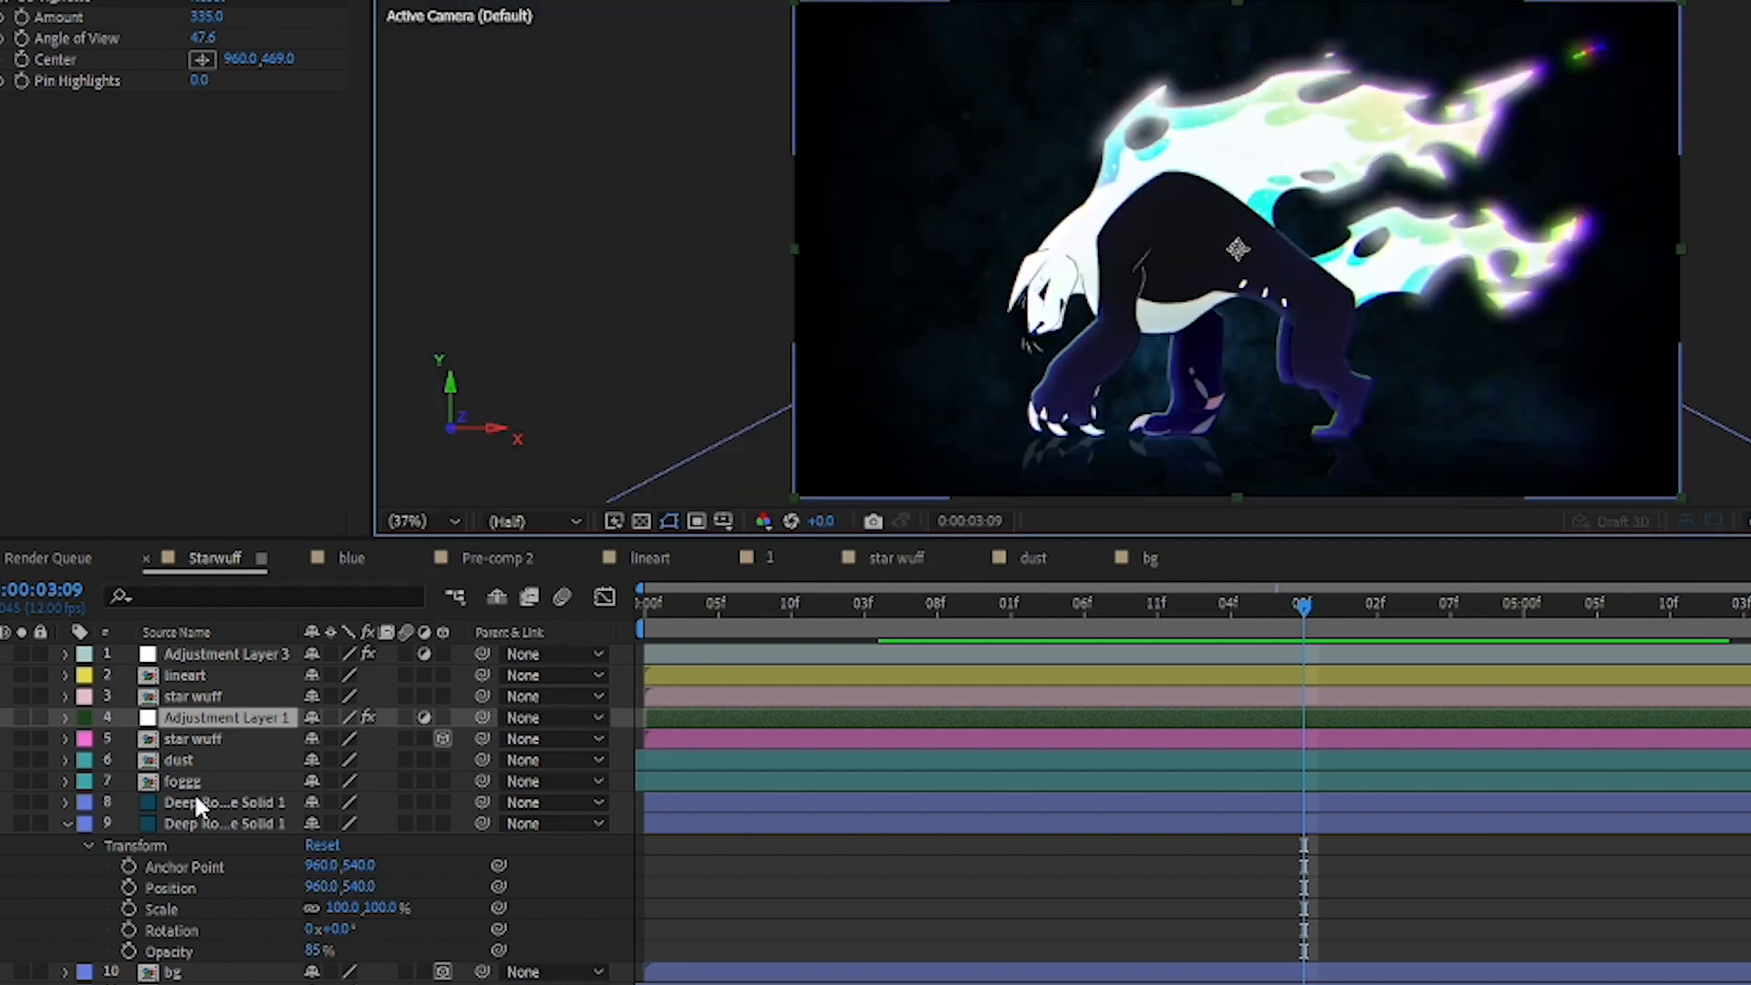
{"action": "left_click", "coordinate": [0, 719]}
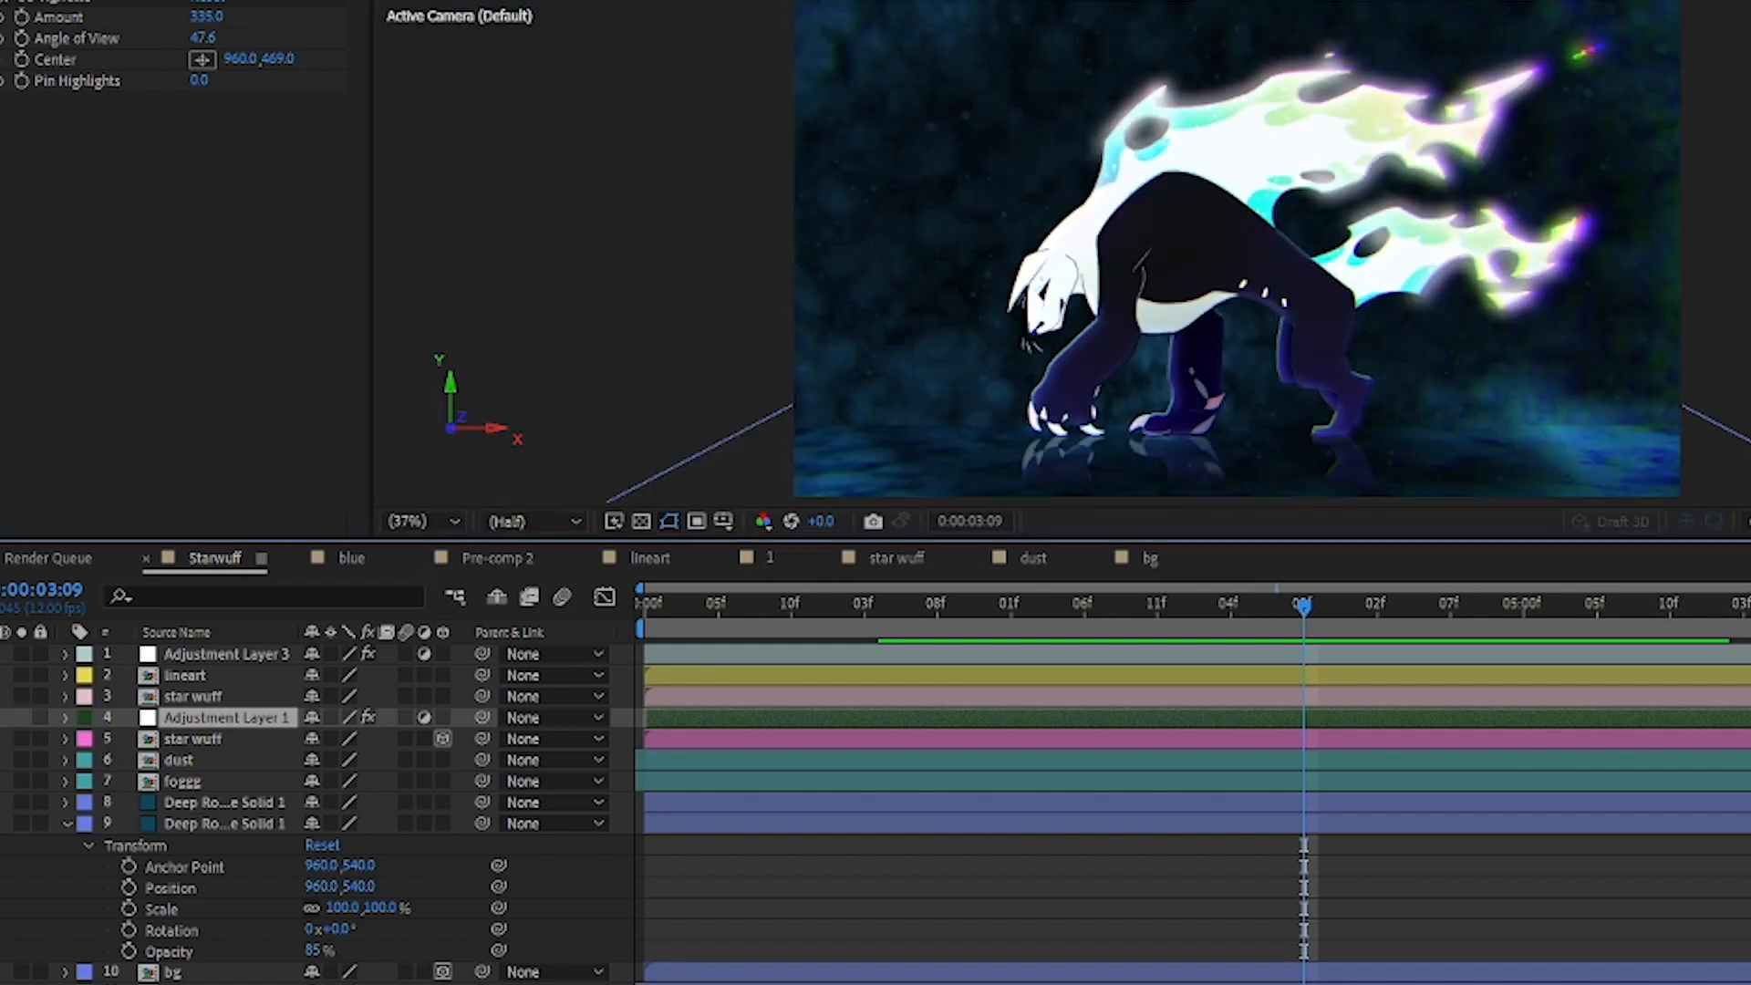
{"action": "left_click", "coordinate": [22, 716]}
{"action": "left_click", "coordinate": [22, 717]}
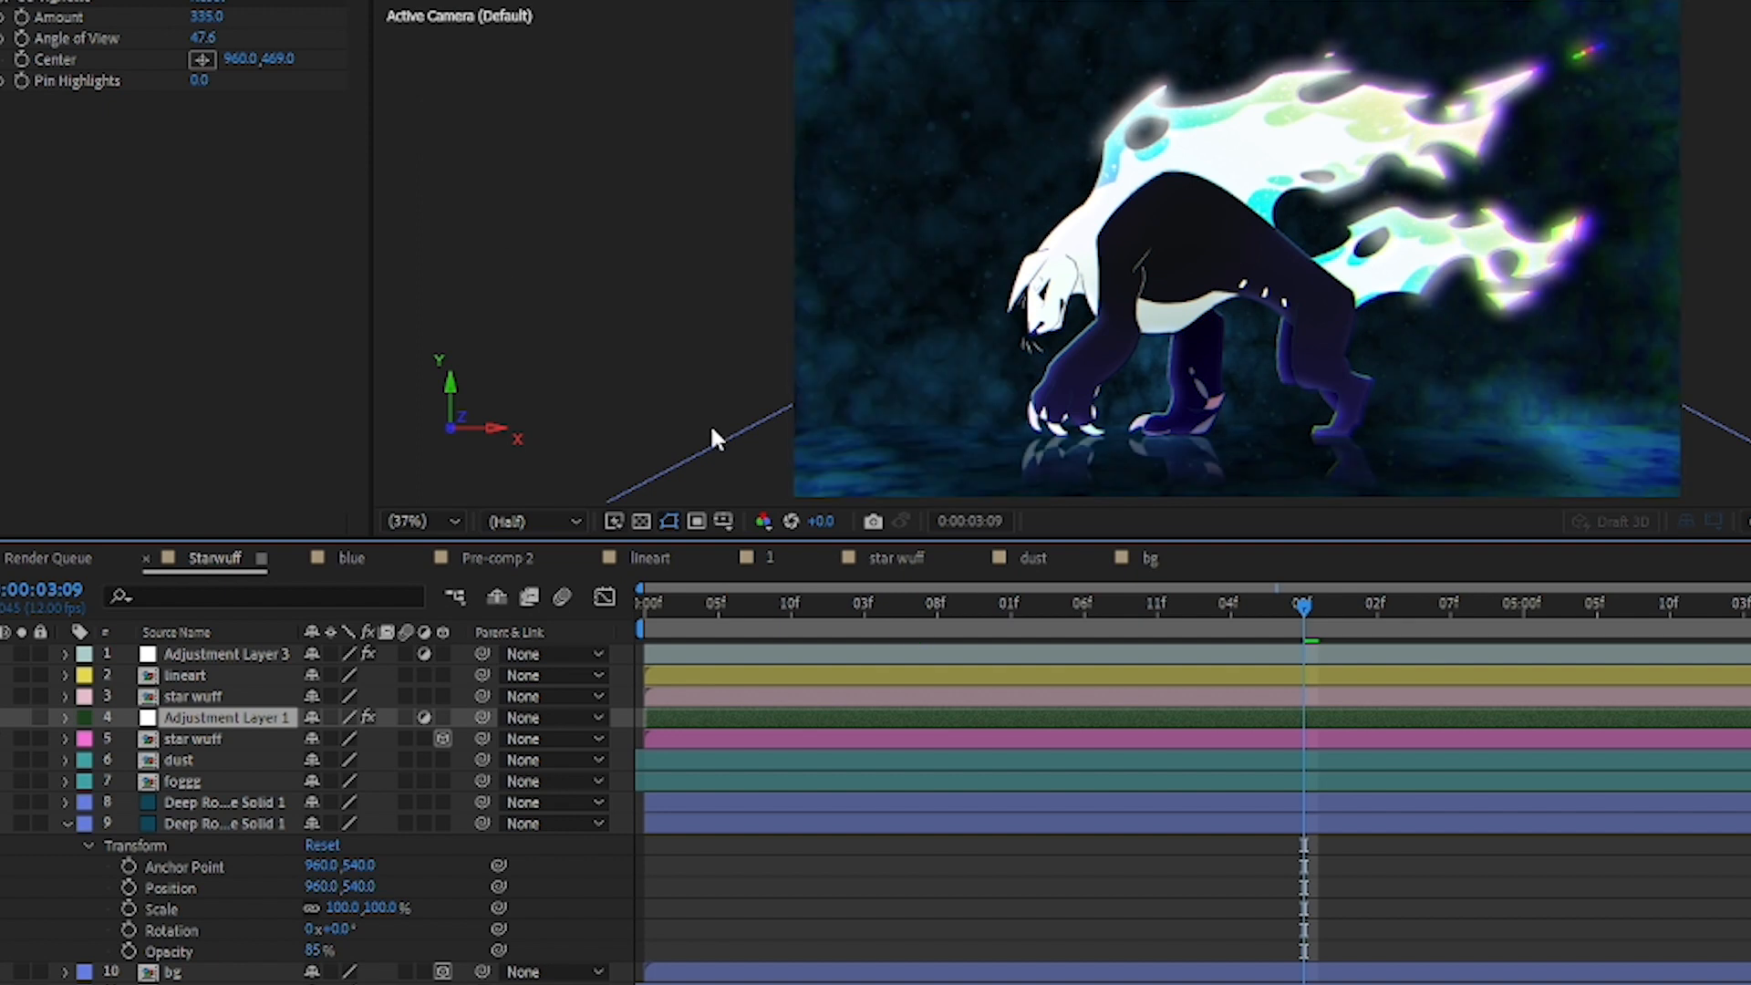
{"action": "left_click", "coordinate": [22, 717]}
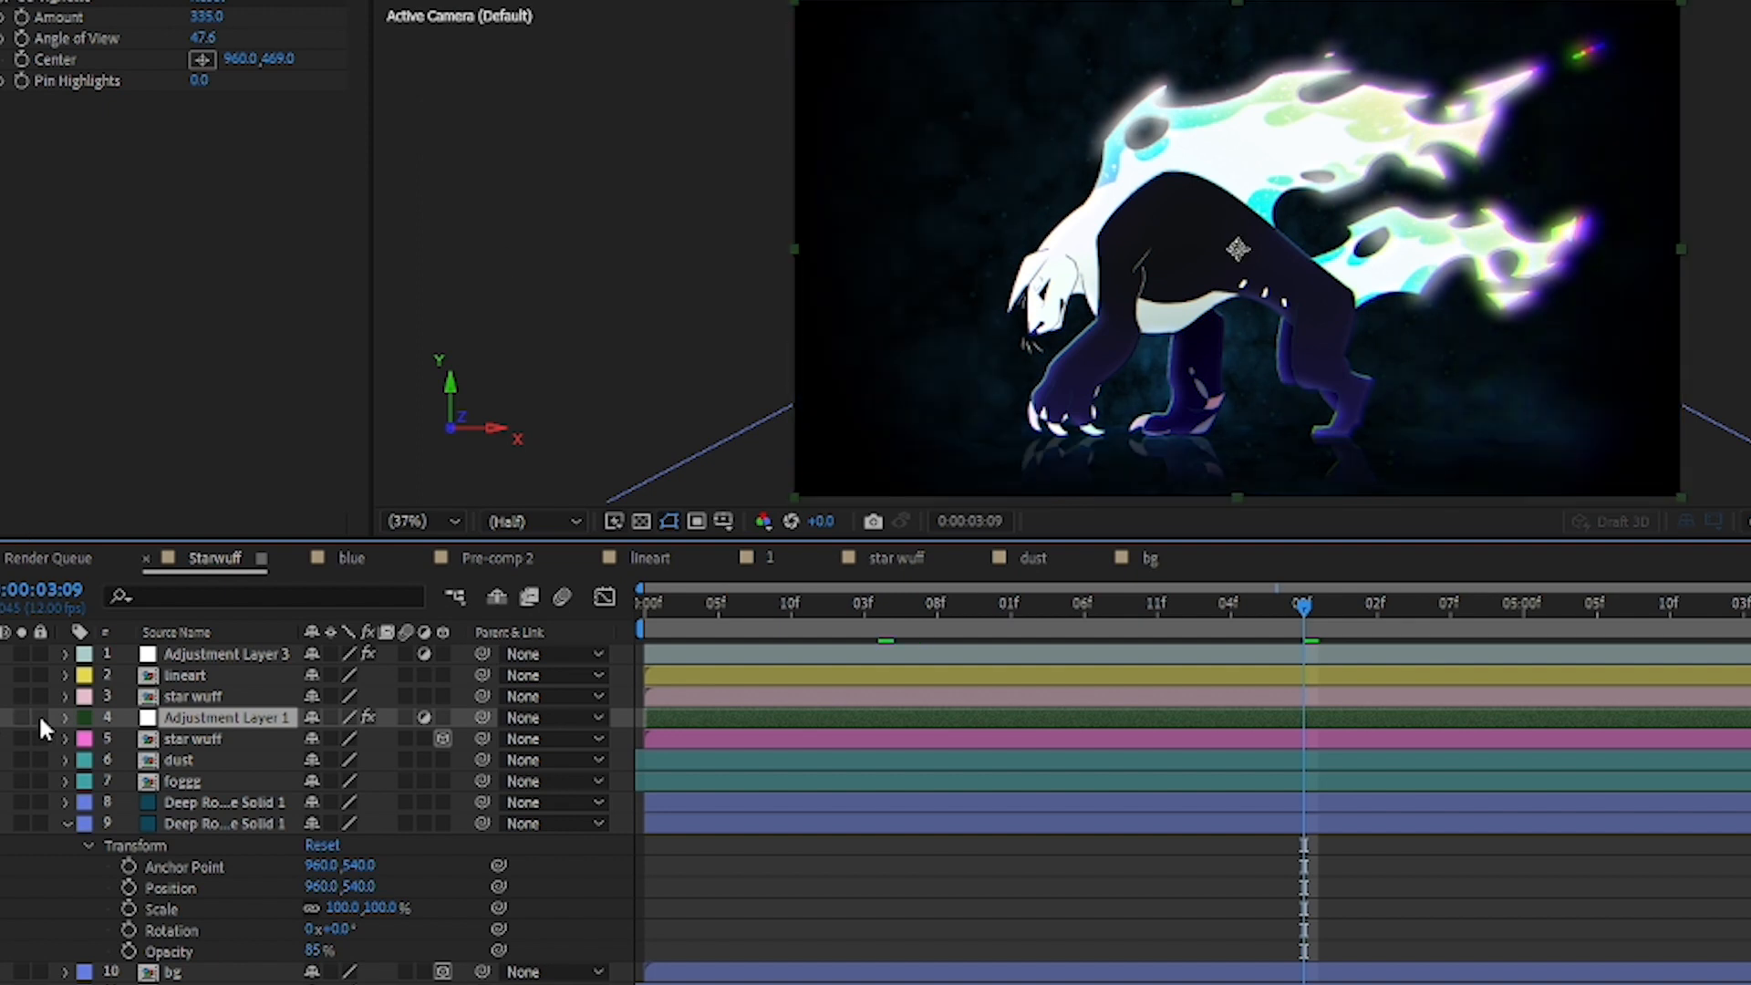
Step: Expand the effects of Adjustment Layer 1, examine the CC Vignette settings, and collapse the layer again
{"action": "left_click", "coordinate": [65, 718]}
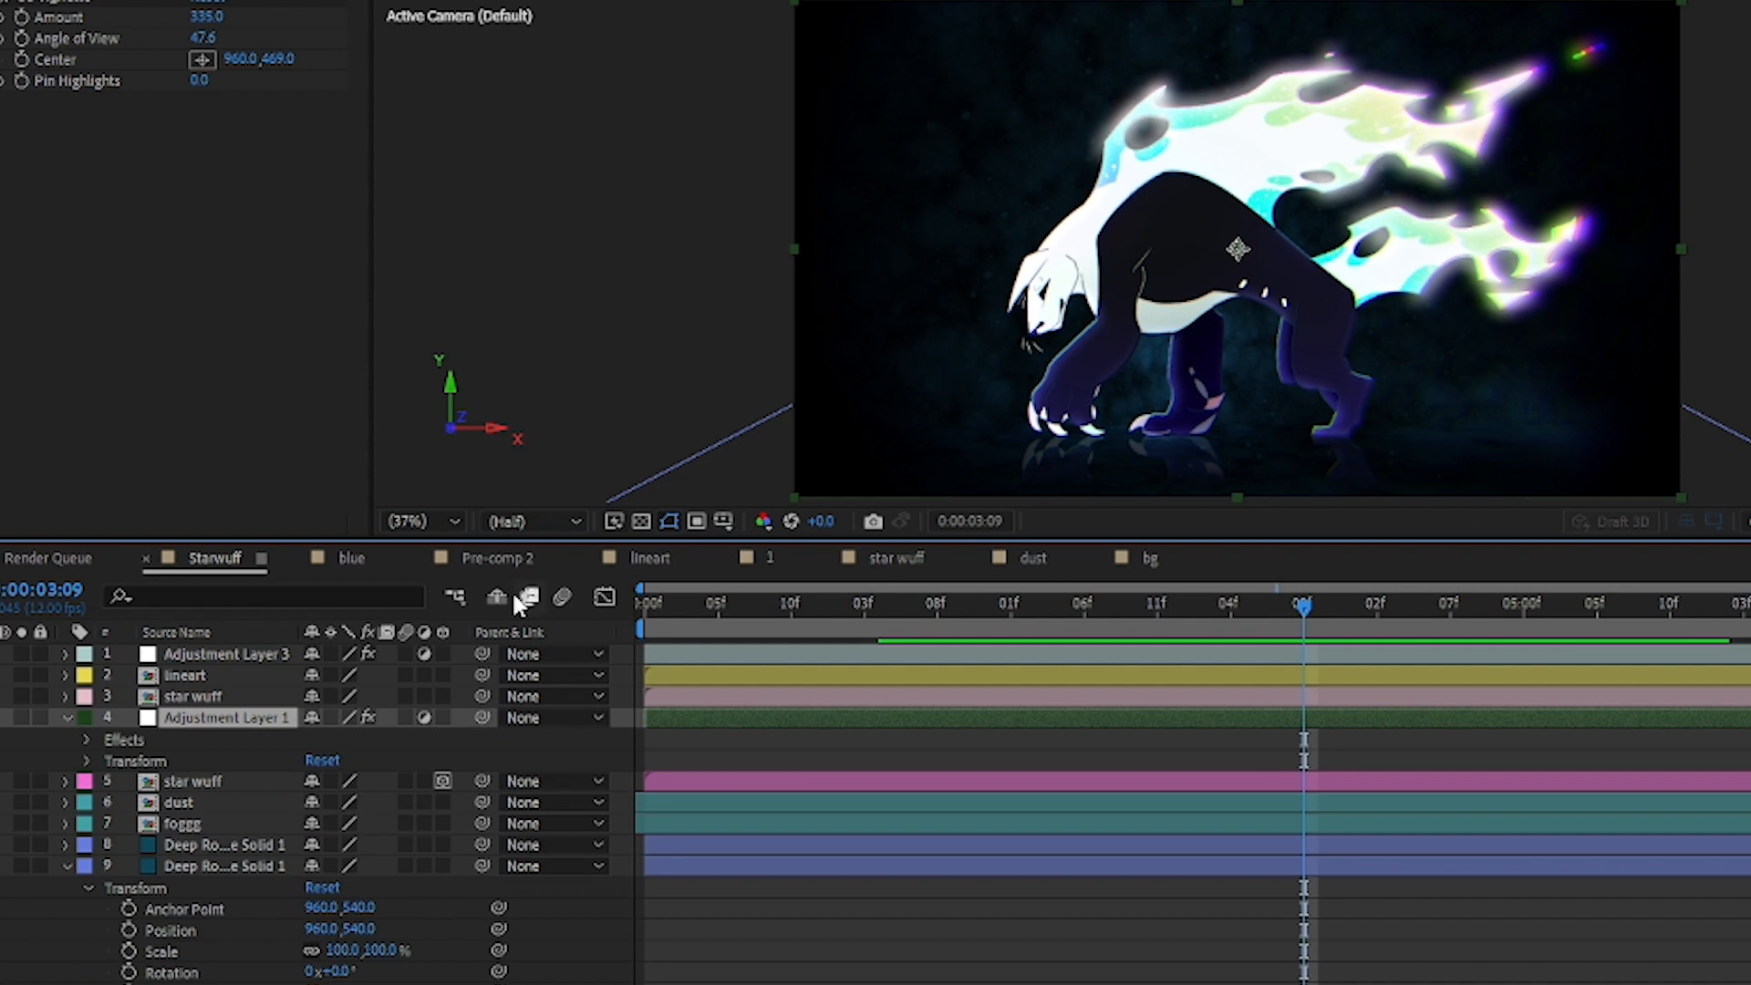
{"action": "left_click", "coordinate": [86, 740]}
{"action": "left_click", "coordinate": [180, 762]}
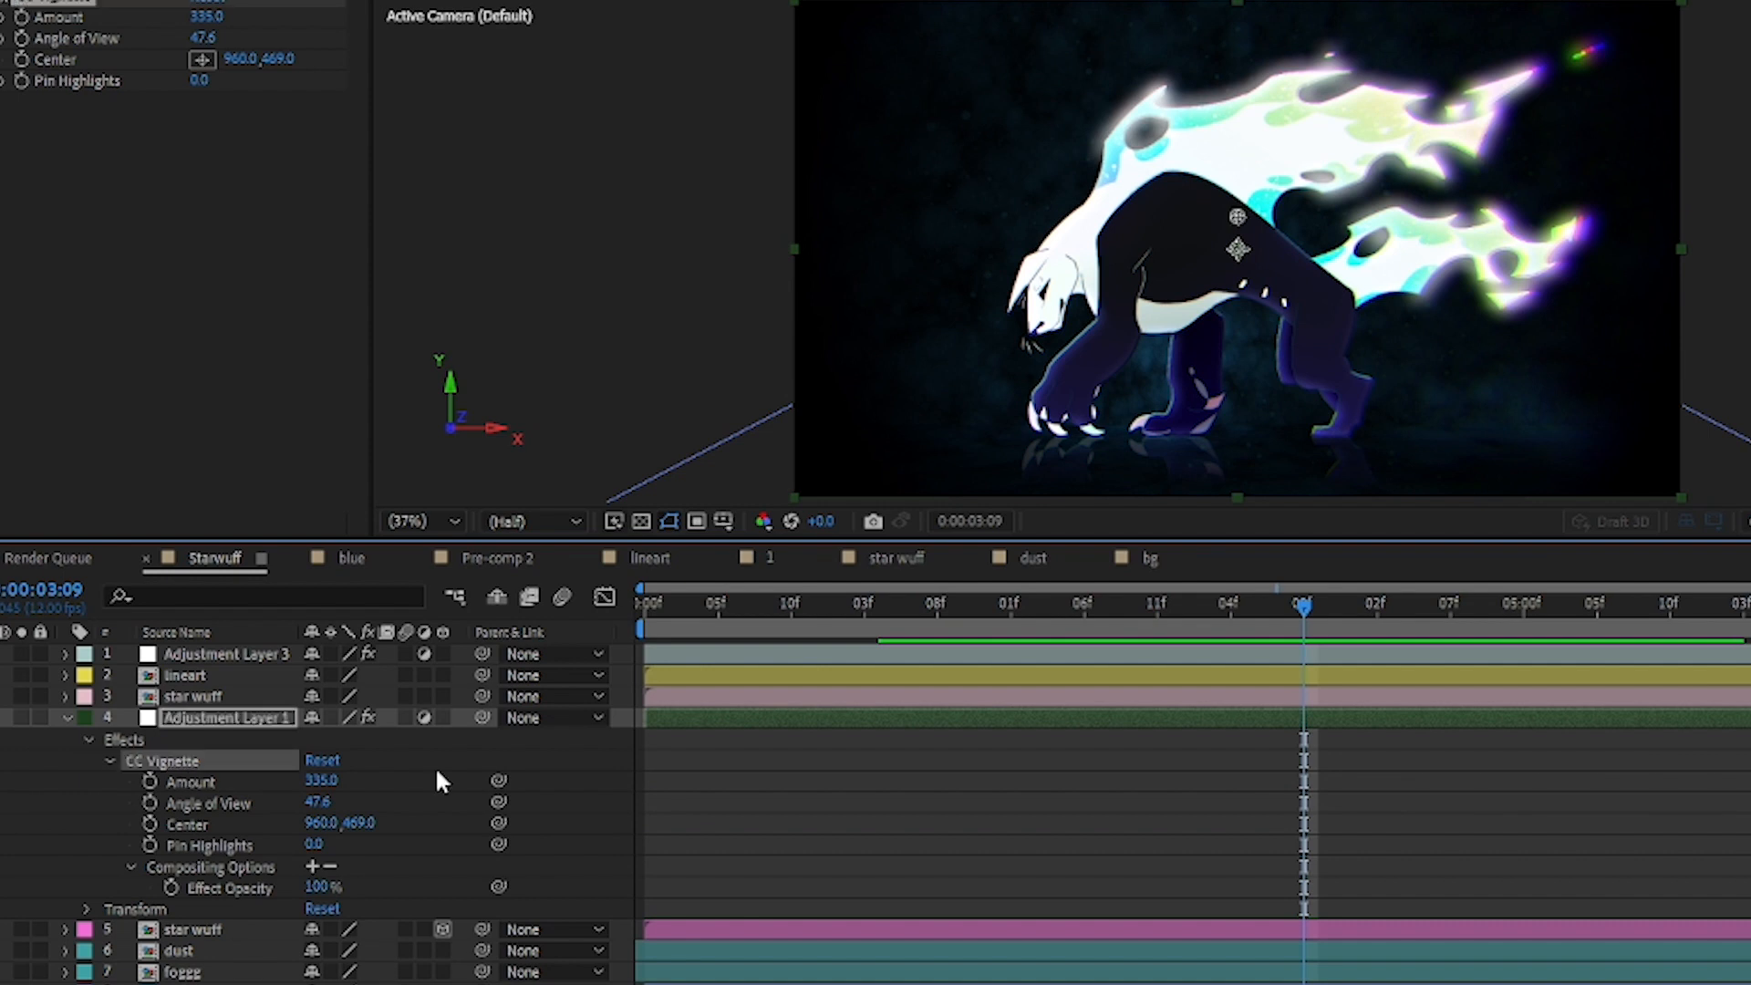
{"action": "left_click", "coordinate": [69, 717]}
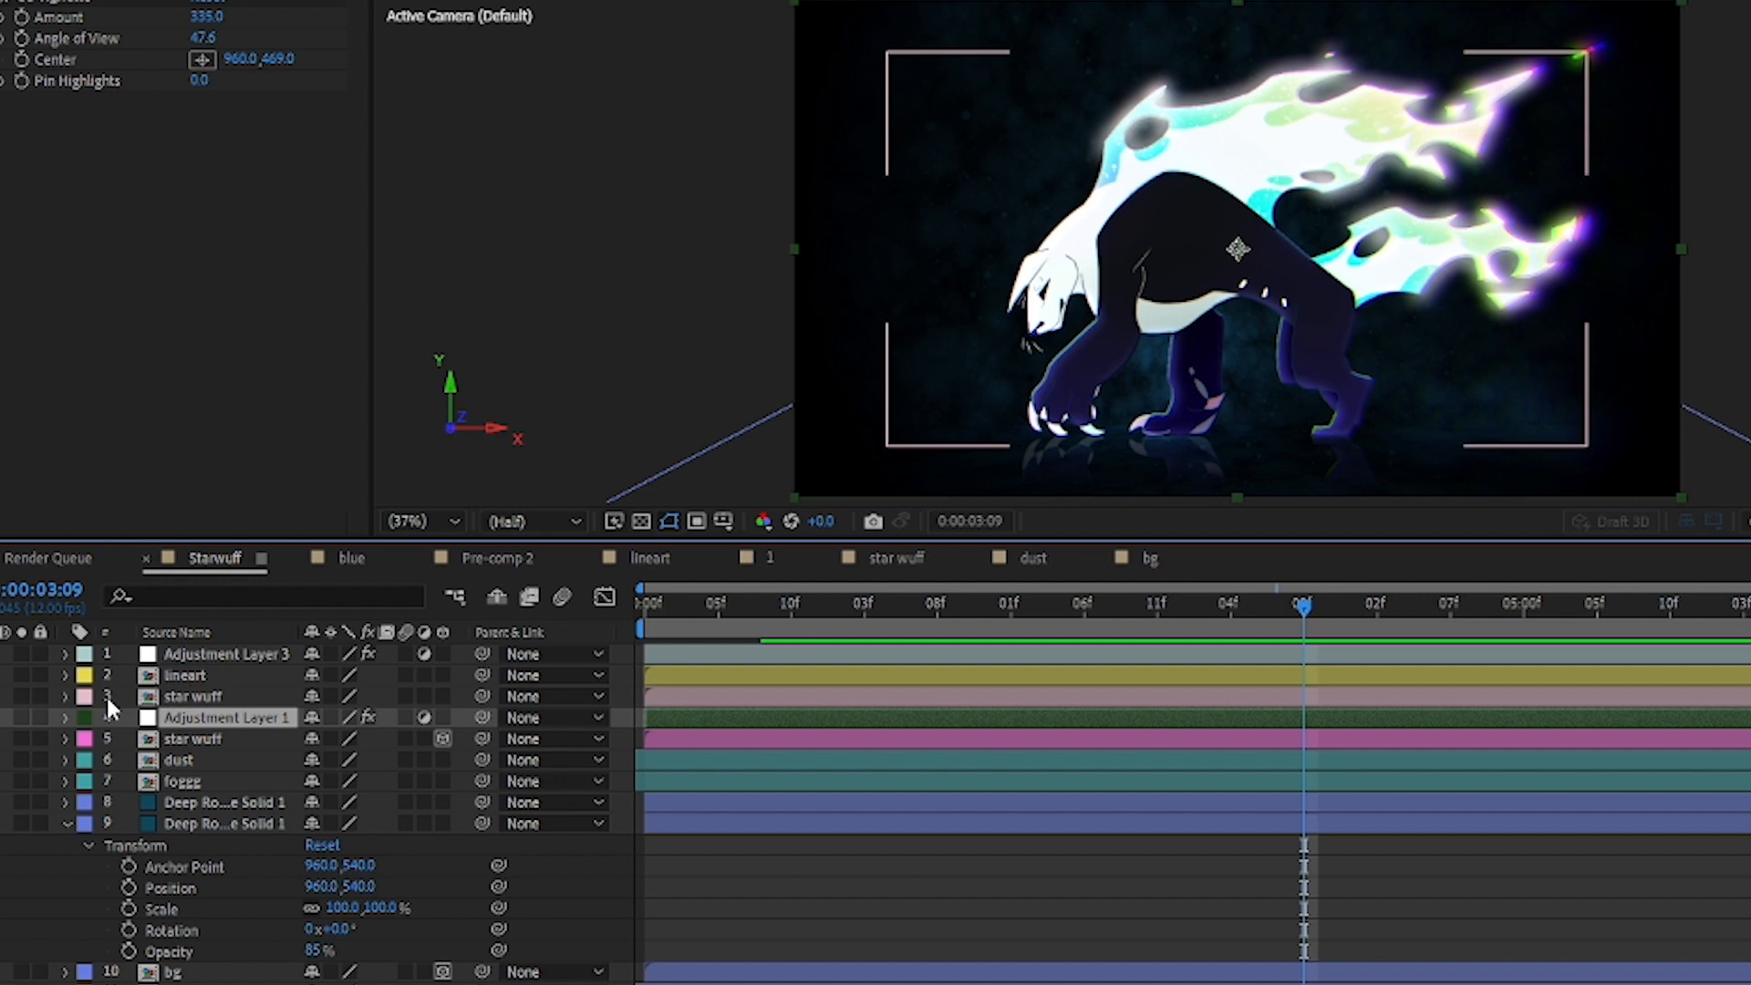
Step: Select the star wuff layer 3 and toggle its visibility to show what the character layer contributes
{"action": "left_click", "coordinate": [211, 694]}
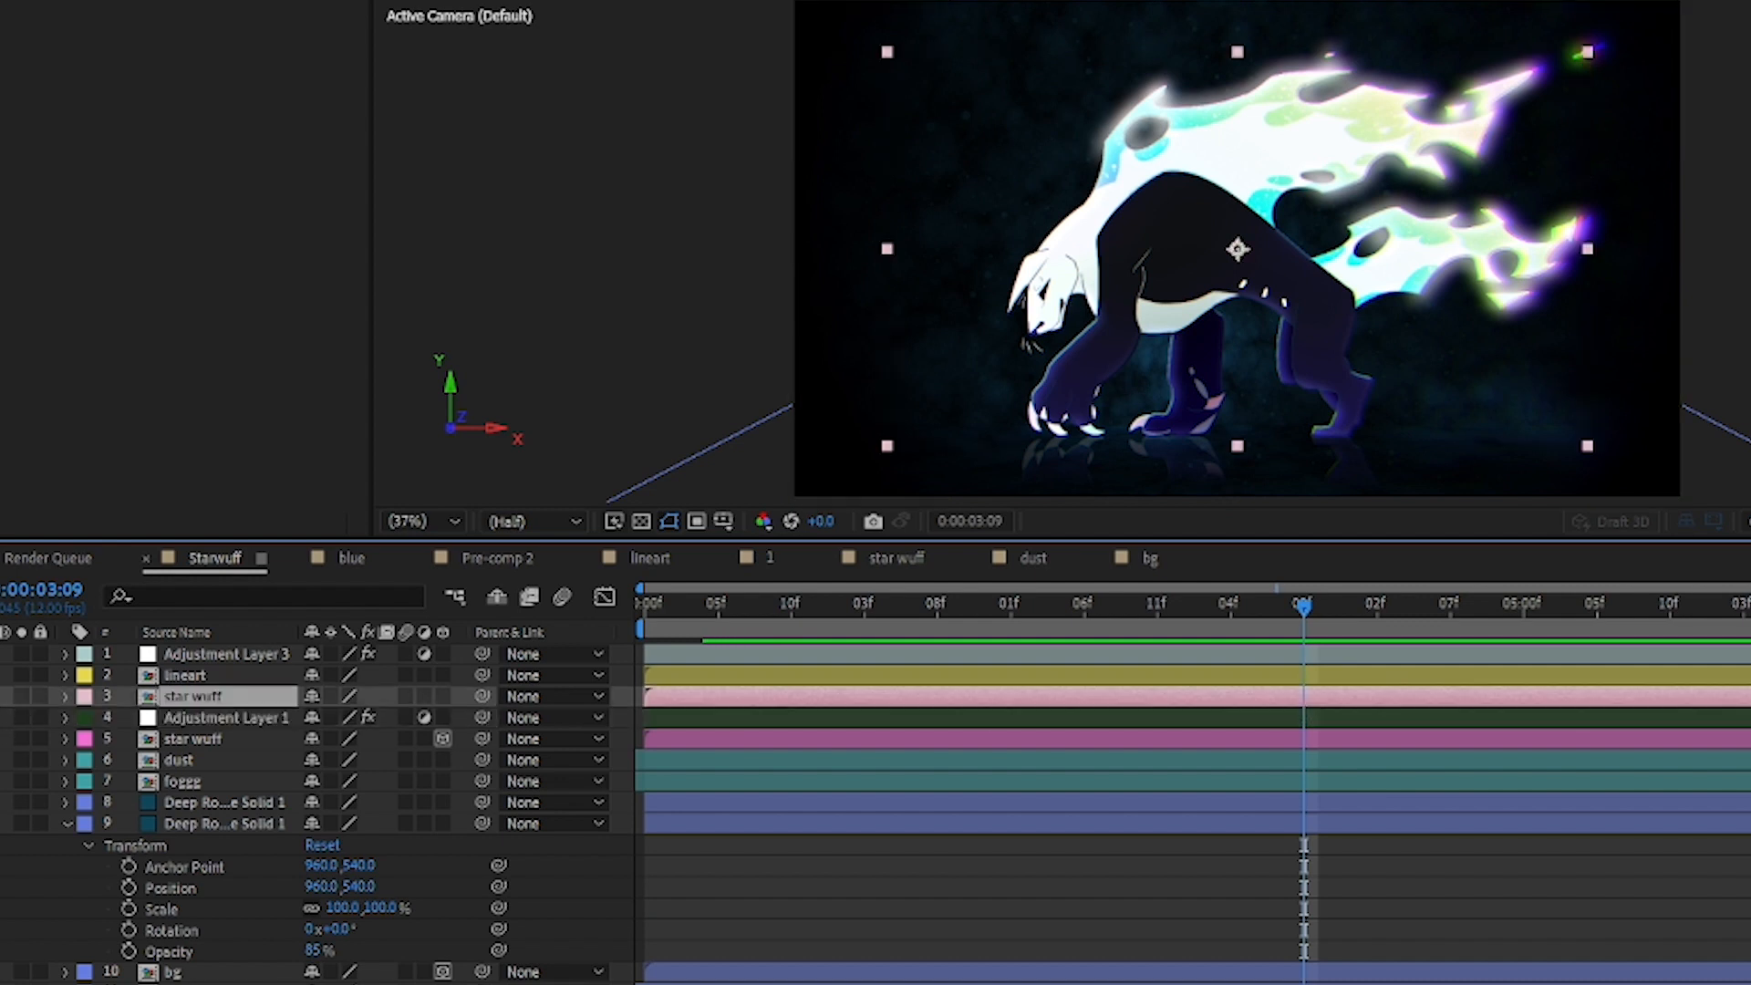
{"action": "left_click", "coordinate": [21, 696]}
{"action": "left_click", "coordinate": [21, 696]}
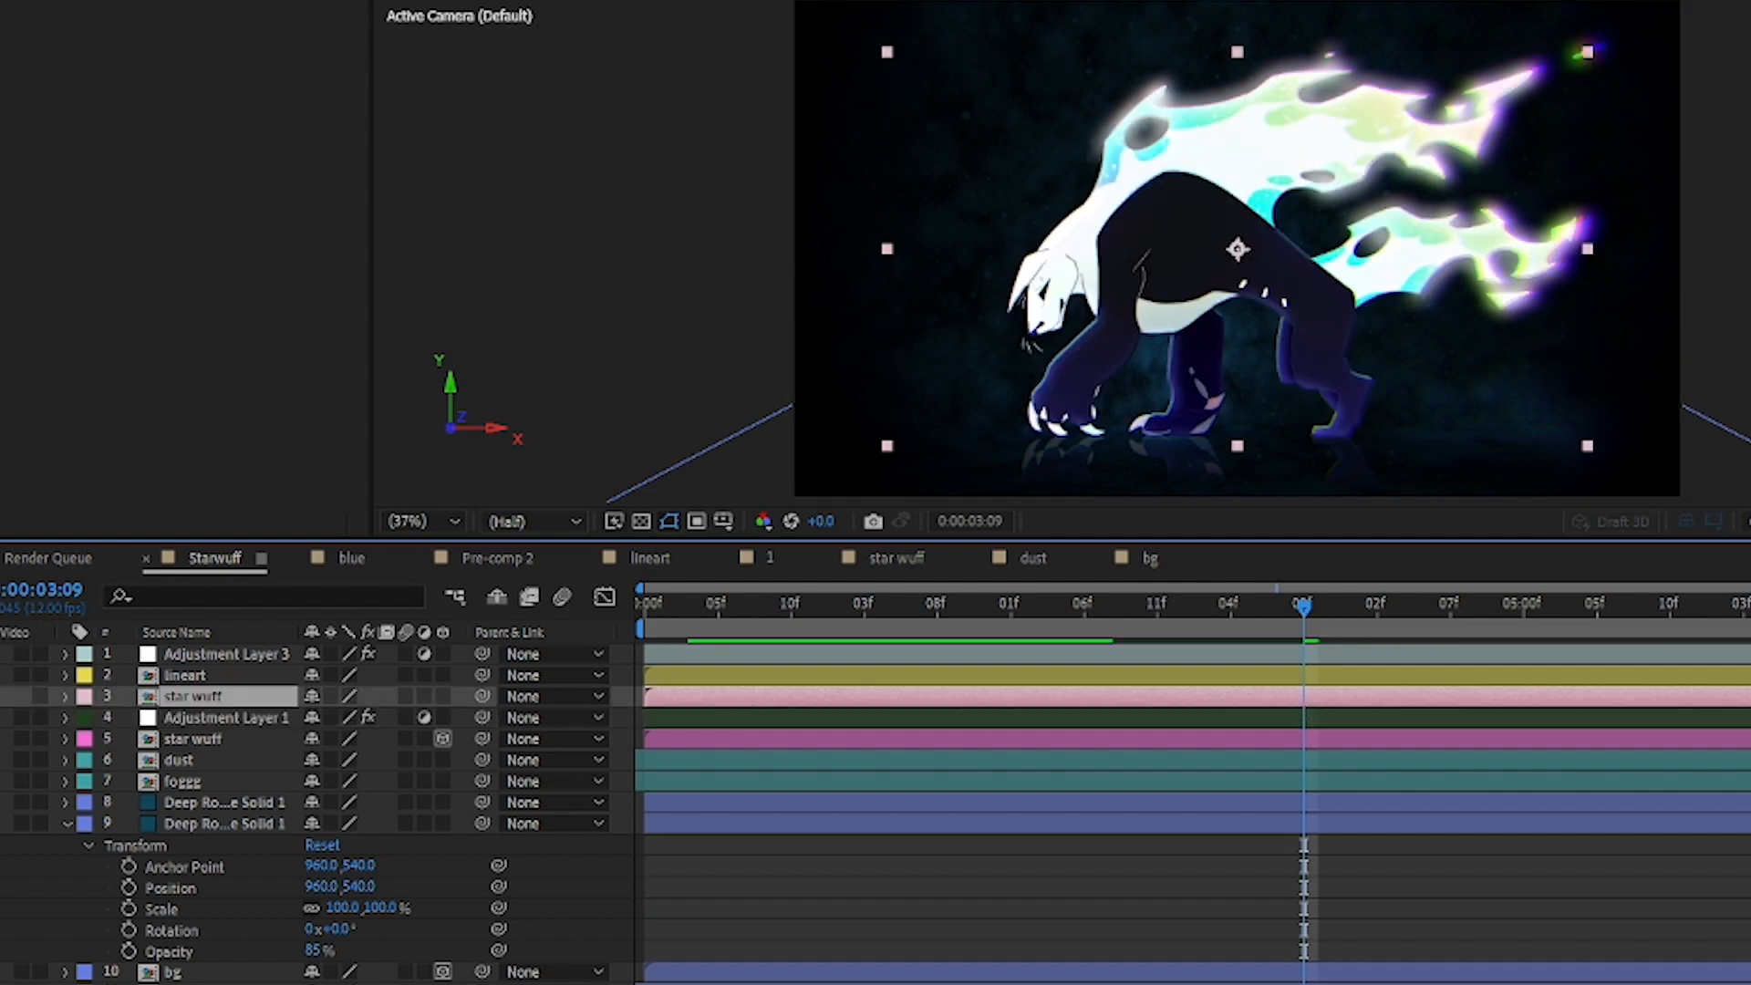
{"action": "left_click", "coordinate": [21, 696]}
{"action": "left_click", "coordinate": [21, 696]}
{"action": "left_click", "coordinate": [21, 696]}
{"action": "left_click", "coordinate": [21, 695]}
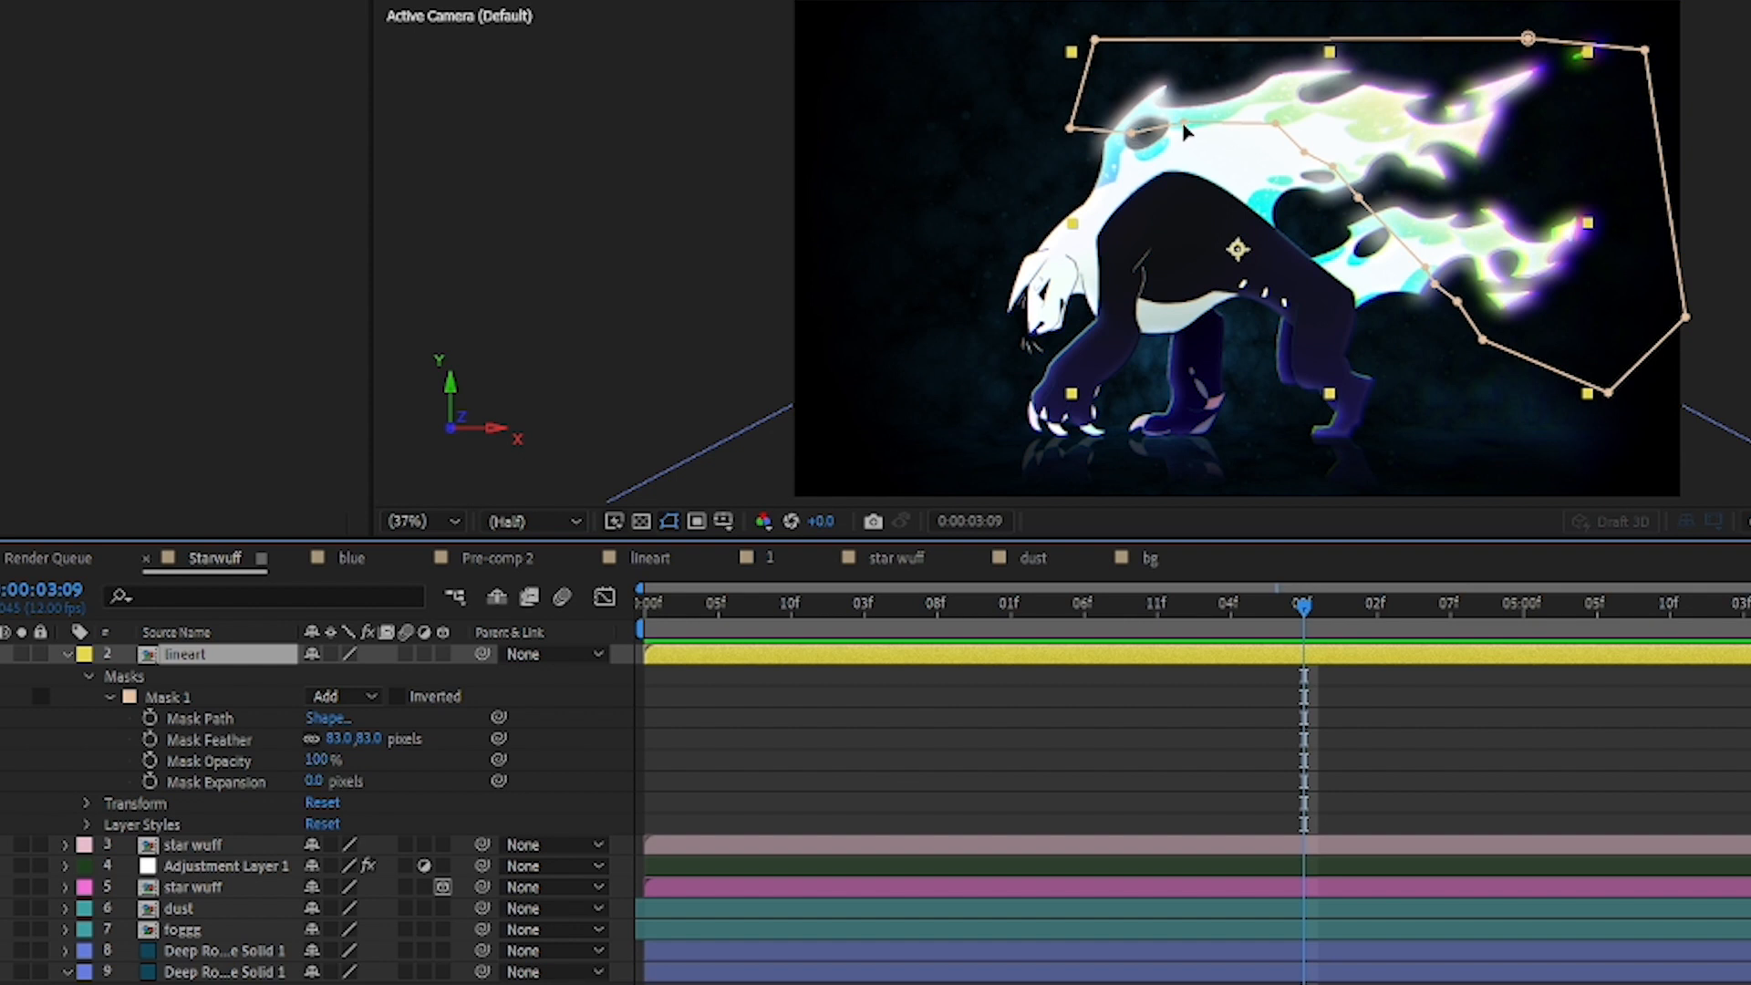
Step: Try reshaping Mask 1 on the lineart layer by moving four path points around the head and legs, and undo every move
{"action": "left_click_drag", "start_coordinate": [1183, 128], "coordinate": [1053, 424]}
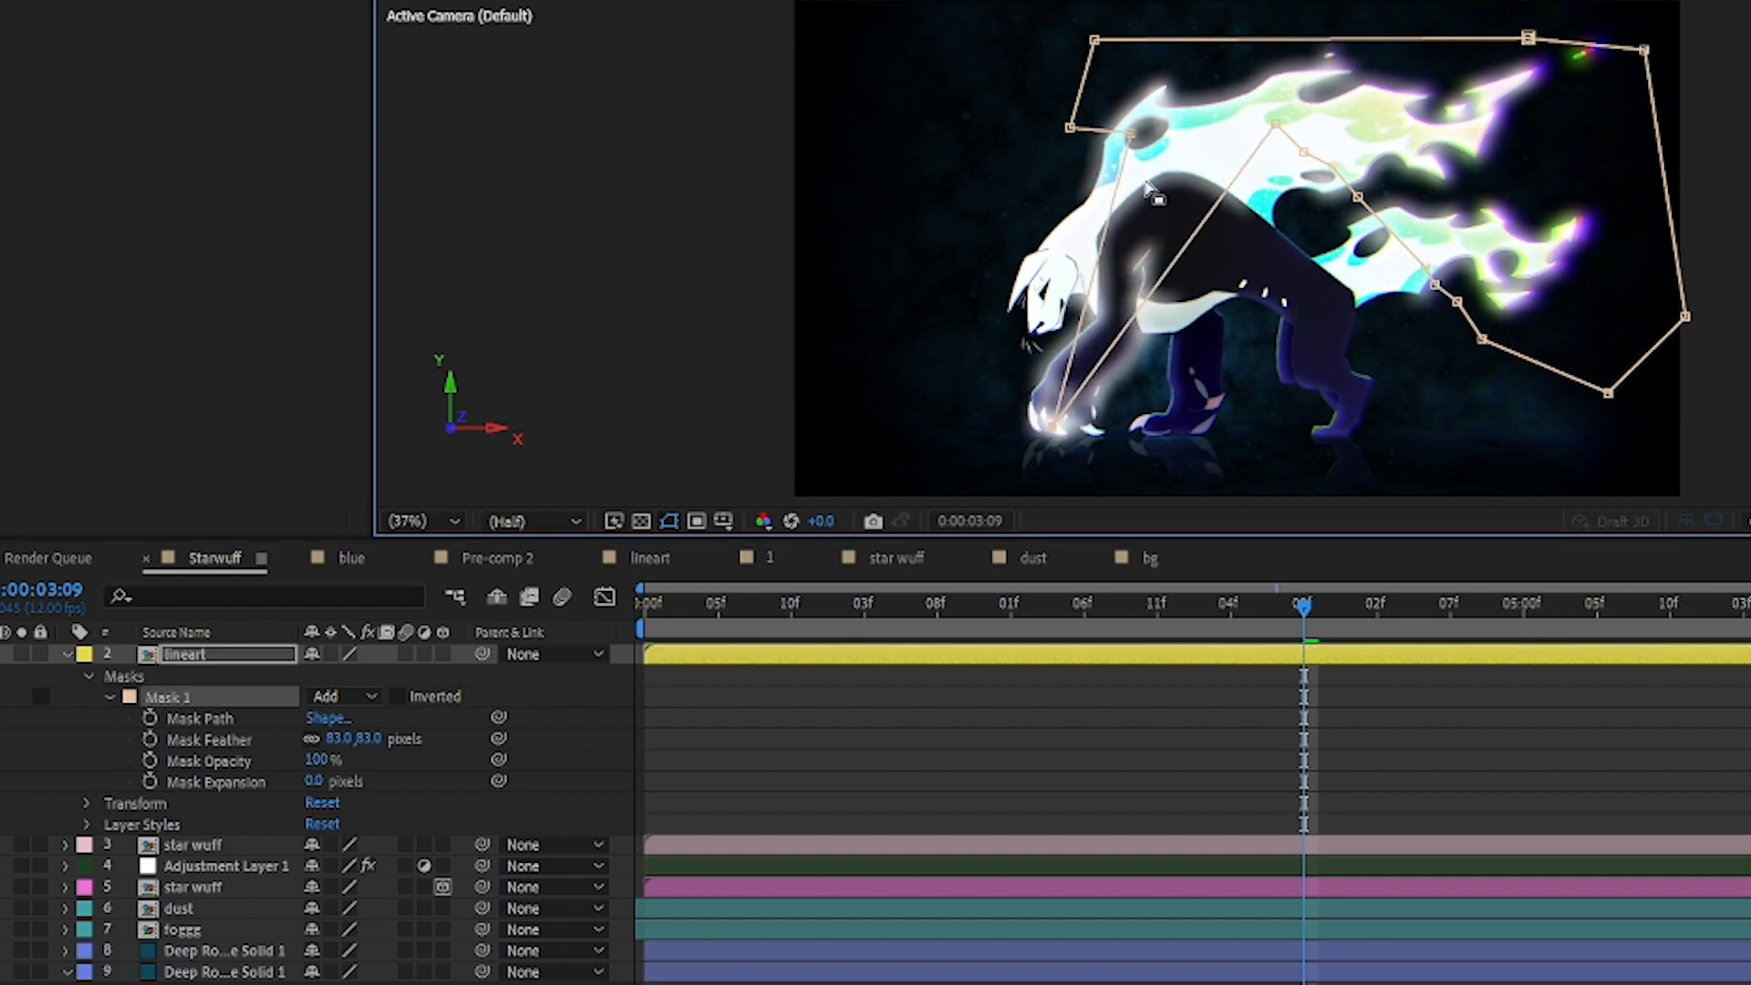
{"action": "left_click_drag", "start_coordinate": [1129, 136], "coordinate": [858, 357]}
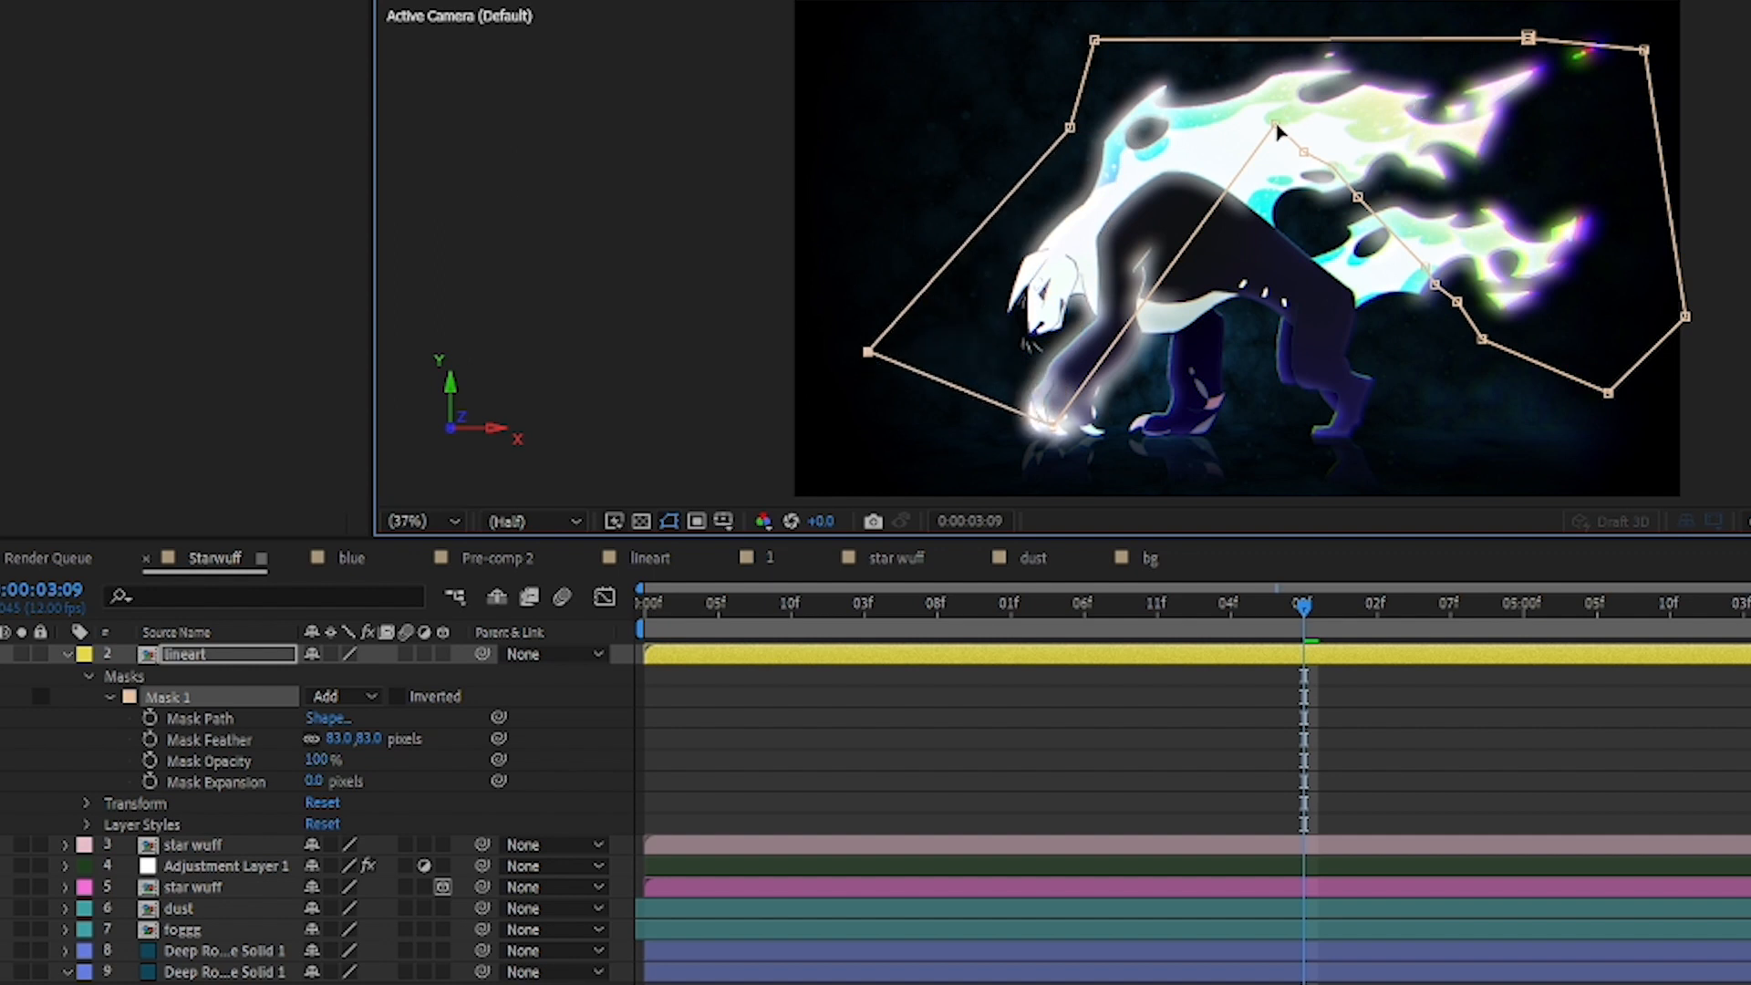
{"action": "left_click_drag", "start_coordinate": [1276, 128], "coordinate": [1282, 394]}
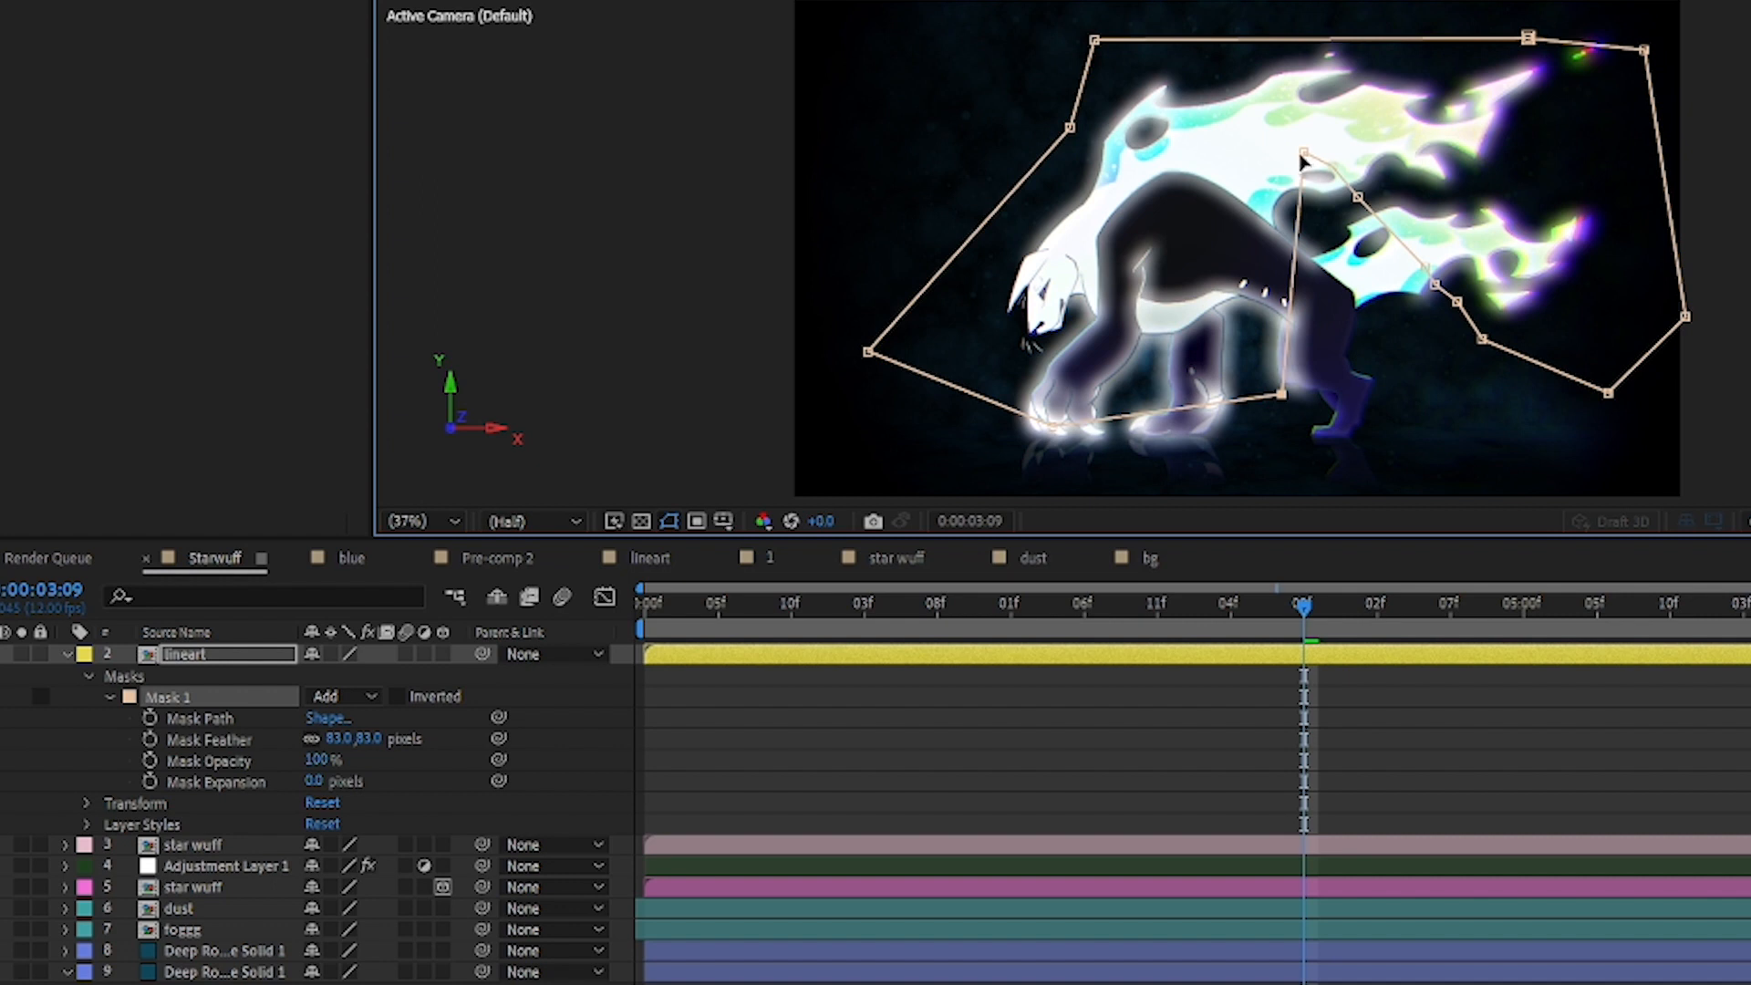
{"action": "left_click_drag", "start_coordinate": [1304, 155], "coordinate": [1393, 372]}
{"action": "key", "text": "ctrl+z"}
{"action": "key", "text": "ctrl+z"}
{"action": "key", "text": "ctrl+z"}
{"action": "key", "text": "ctrl+z"}
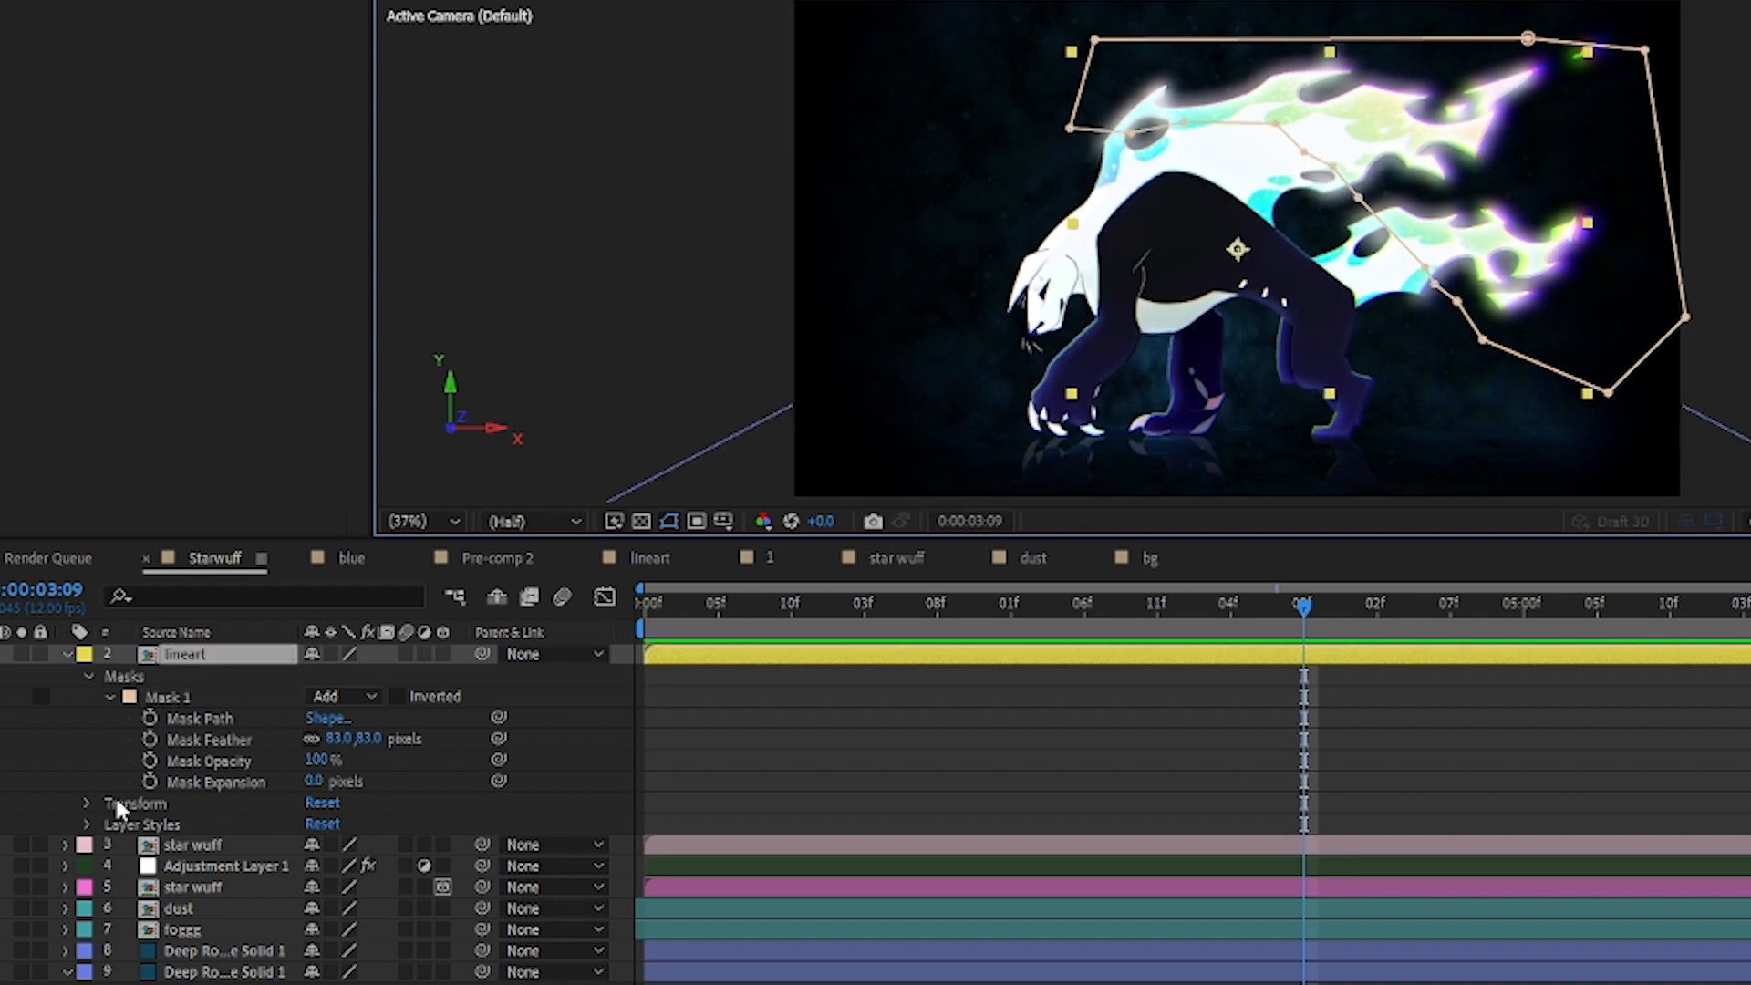
Step: Expand the Layer Styles of the lineart layer and examine its Outer Glow settings
{"action": "left_click", "coordinate": [87, 824]}
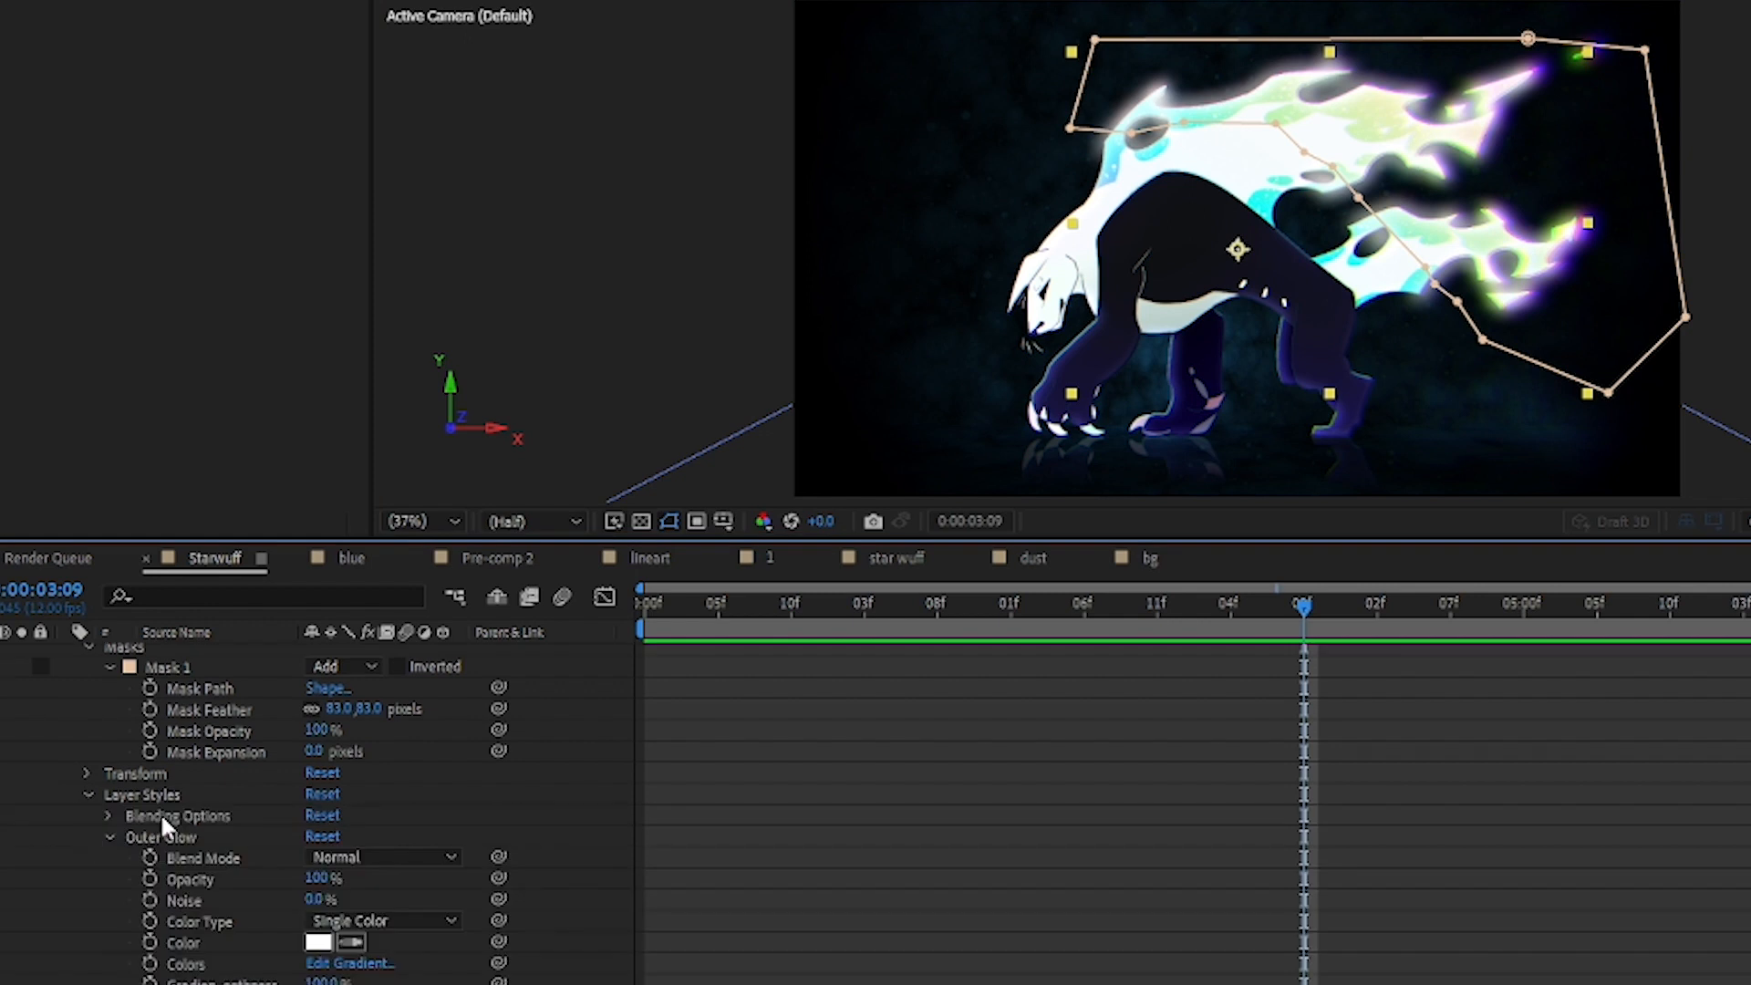
{"action": "left_click", "coordinate": [109, 834]}
{"action": "left_click", "coordinate": [160, 832]}
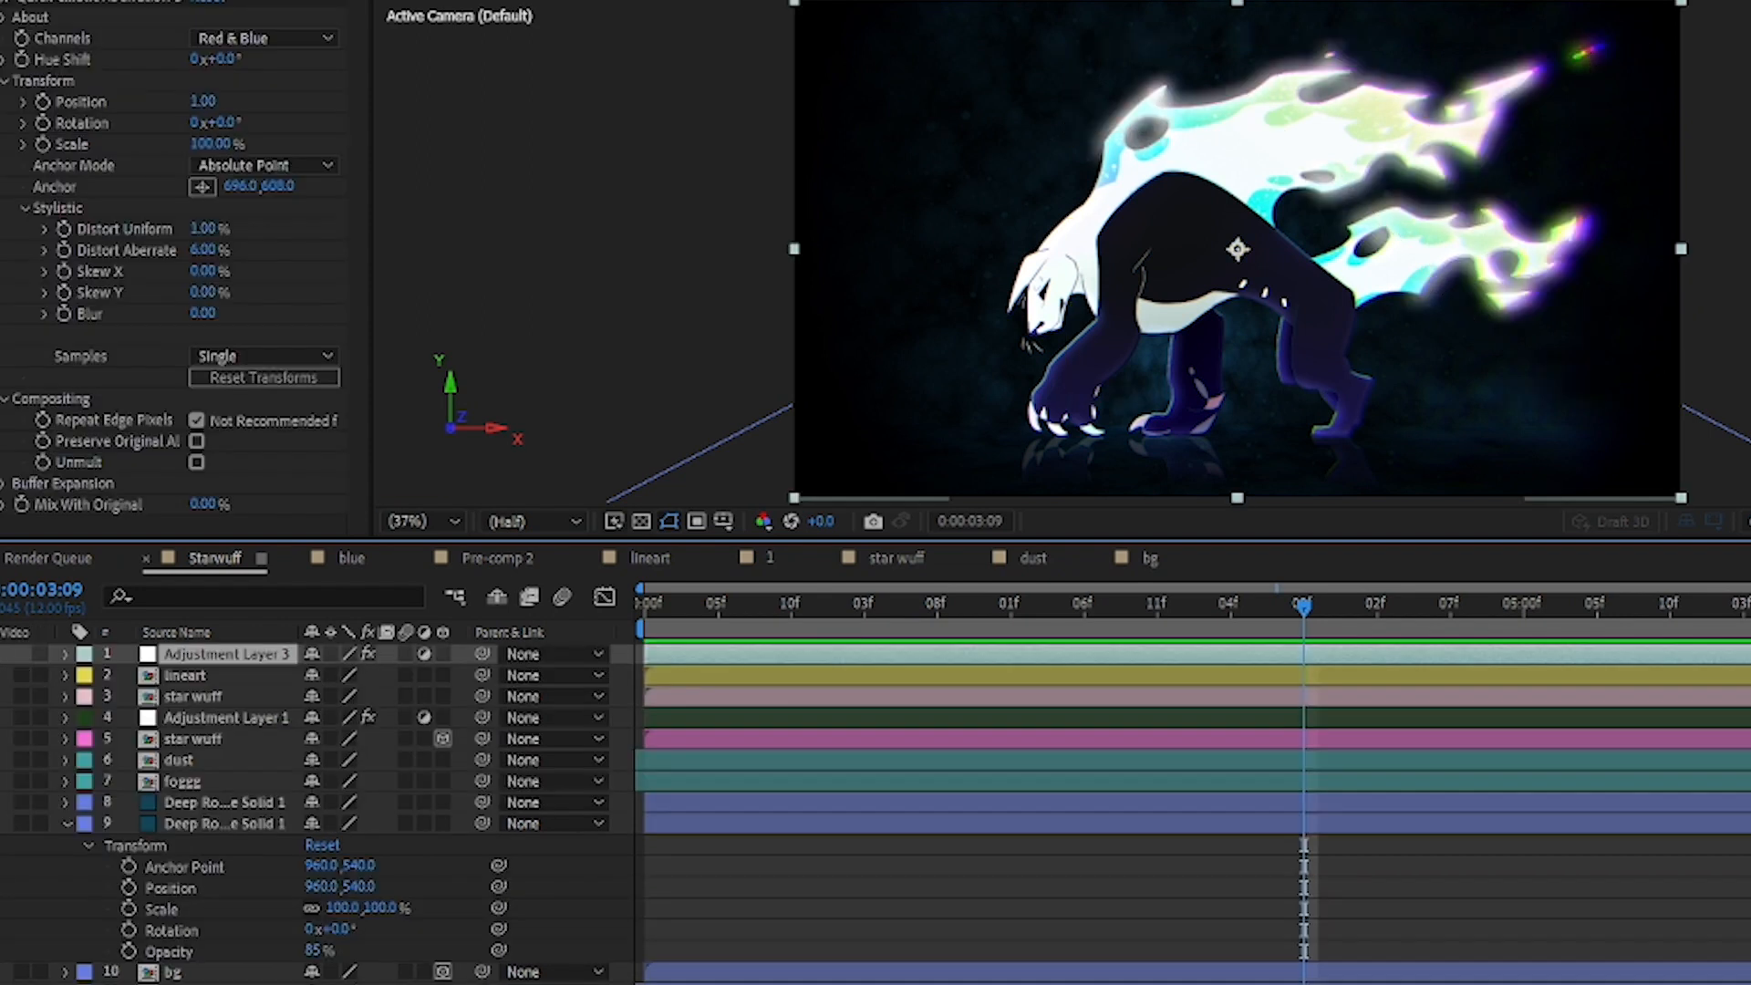
Step: Toggle the visibility of Adjustment Layer 3 to compare the scene with and without the chromatic aberration
{"action": "left_click", "coordinate": [0, 654]}
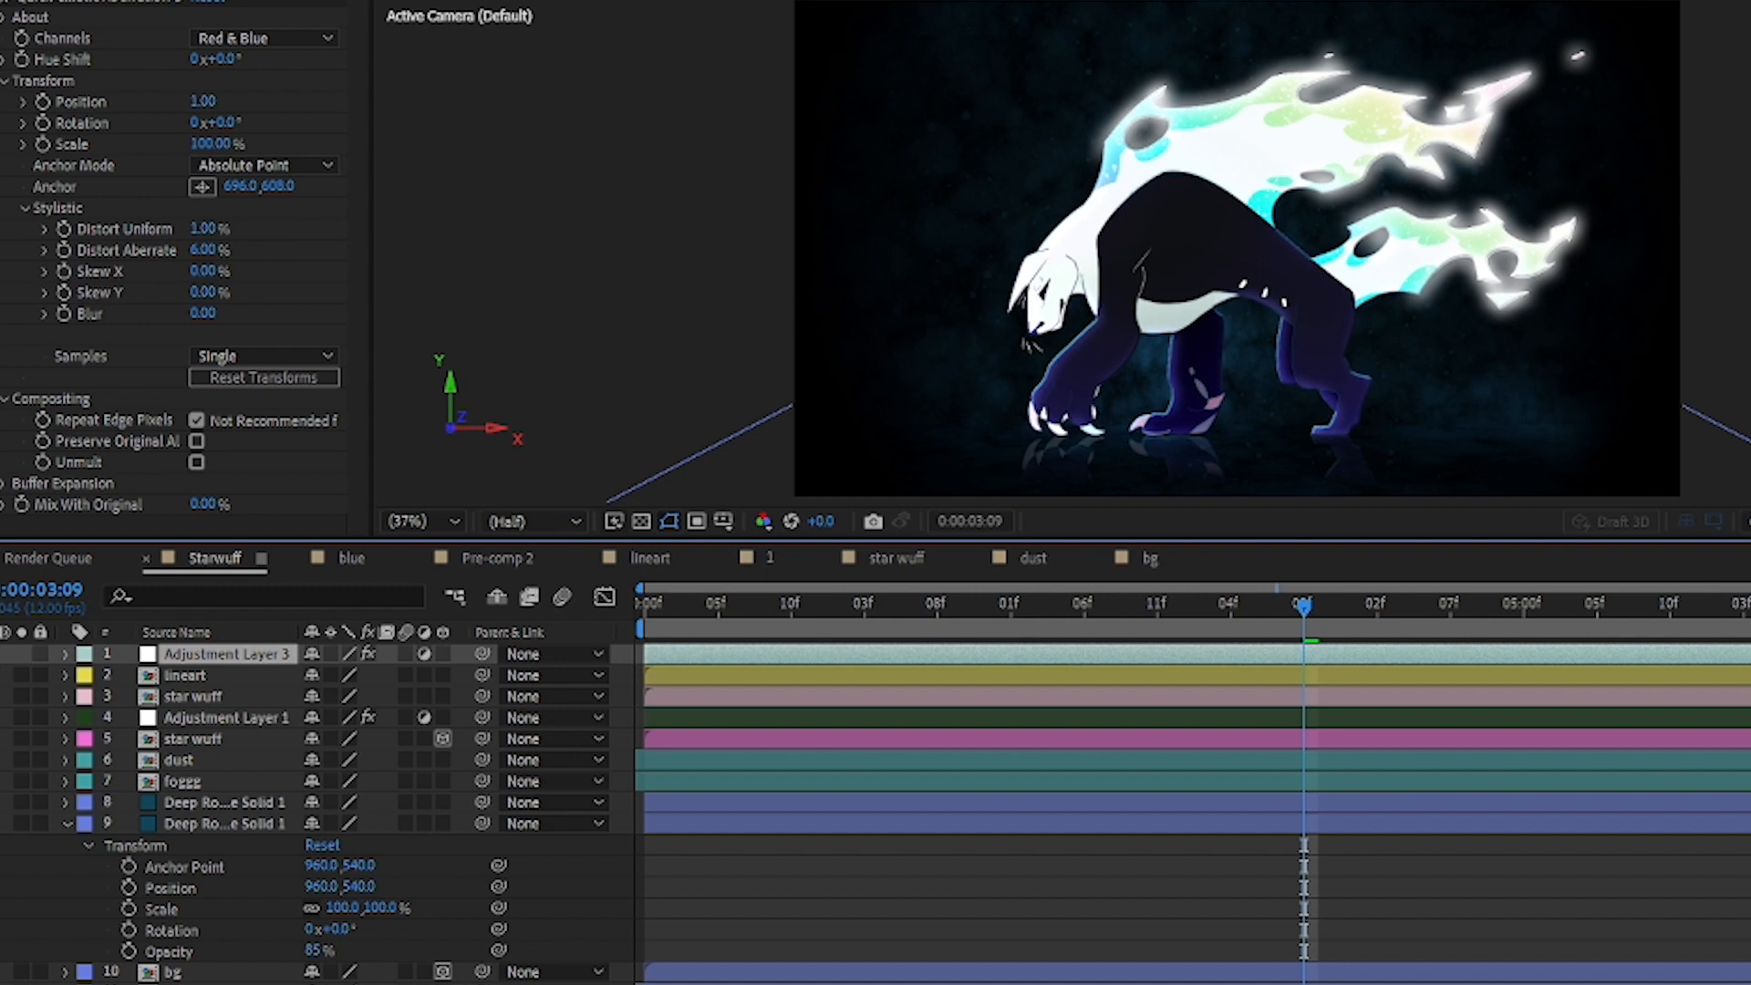
{"action": "left_click", "coordinate": [8, 654]}
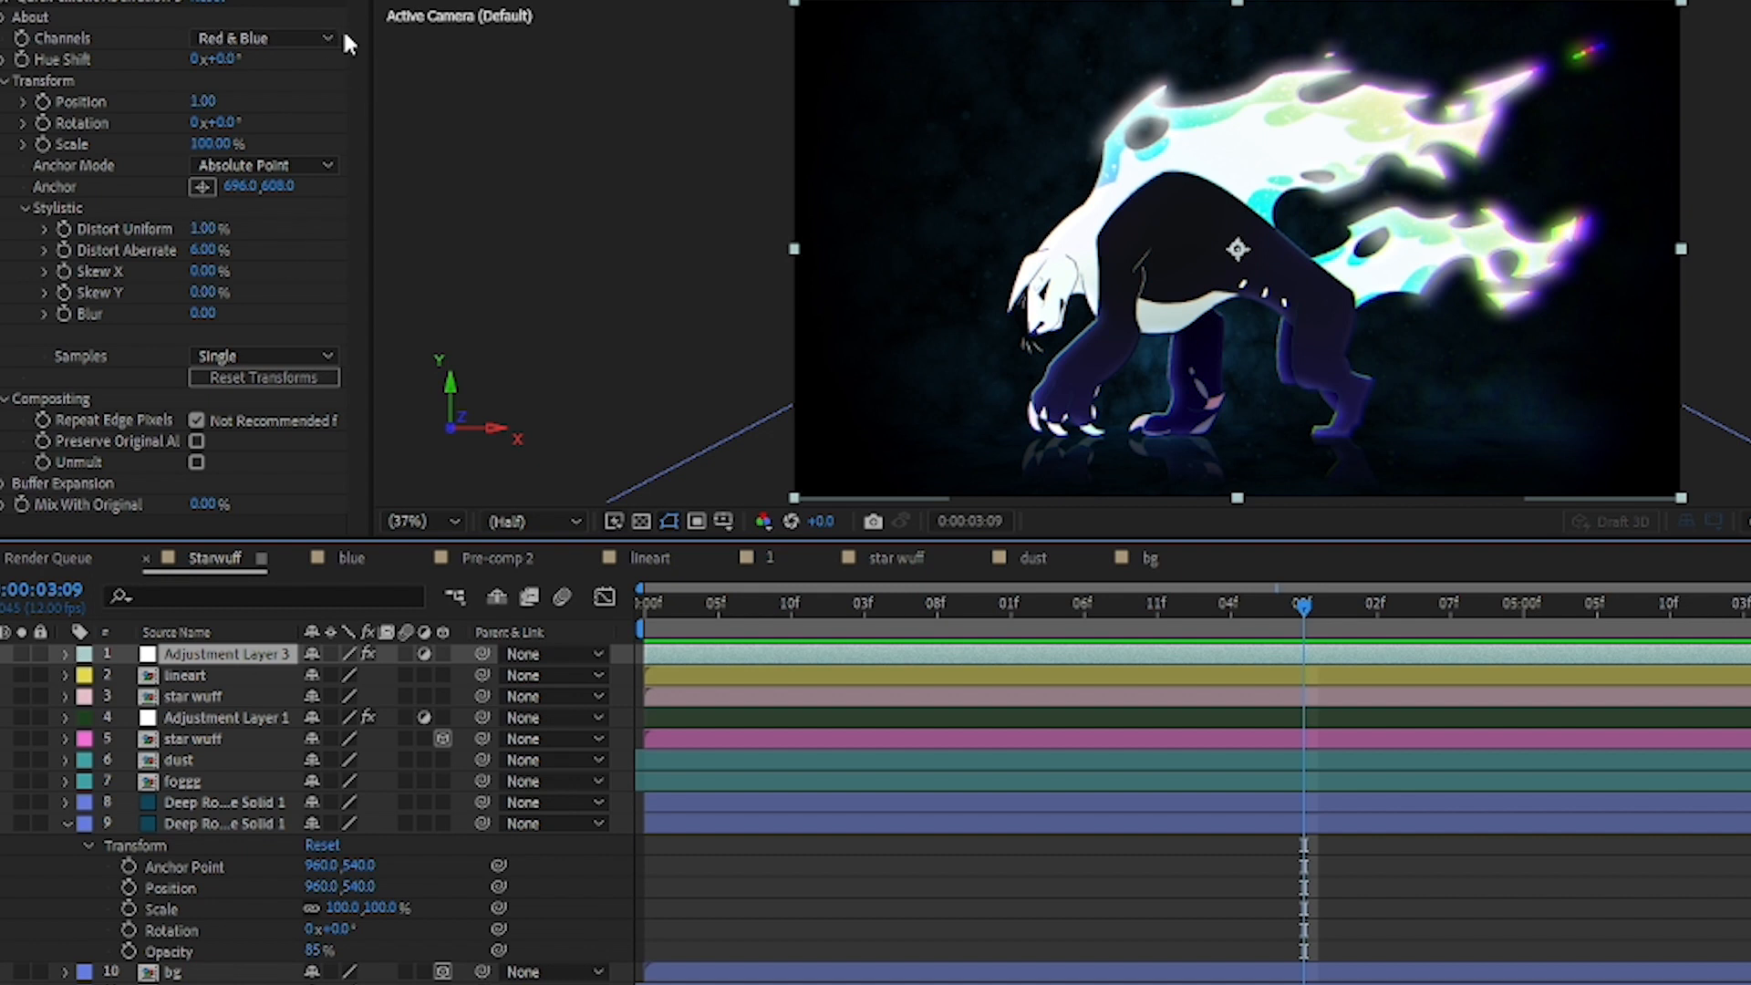
Step: Try an extreme Distort Uniform value of about 1175% on Adjustment Layer 3's aberration effect, and undo the changes
{"action": "left_click", "coordinate": [279, 229]}
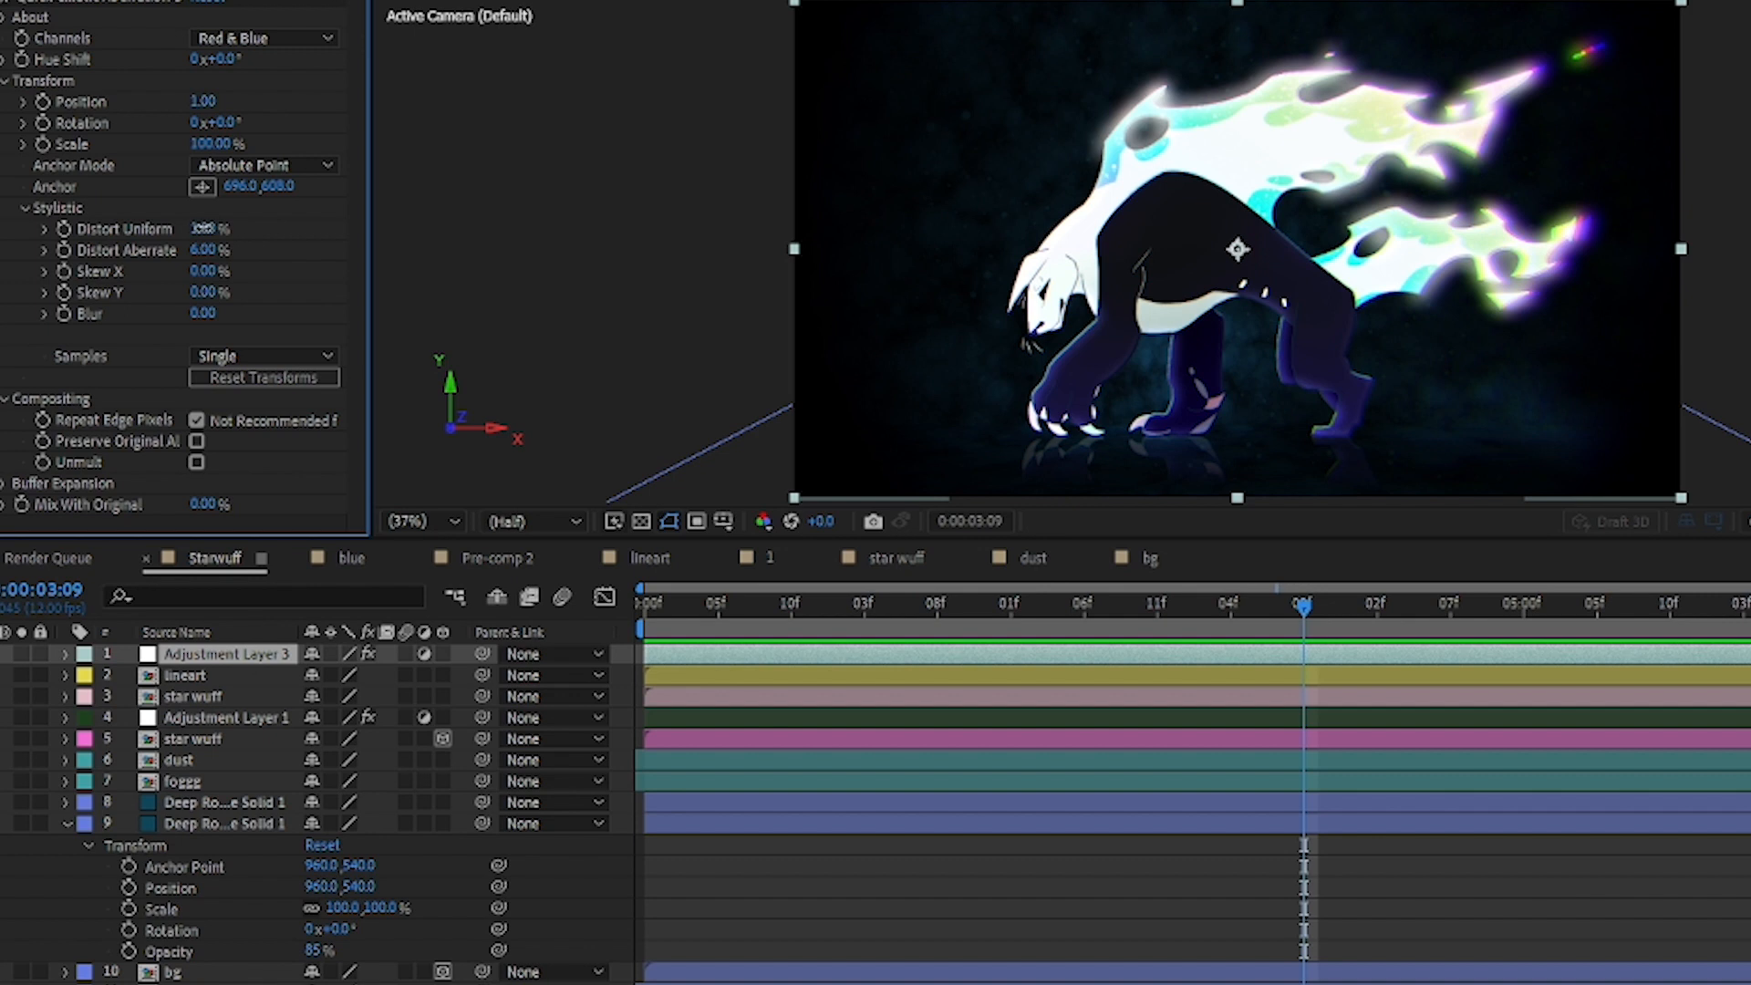
{"action": "left_click_drag", "start_coordinate": [203, 228], "coordinate": [1716, 277]}
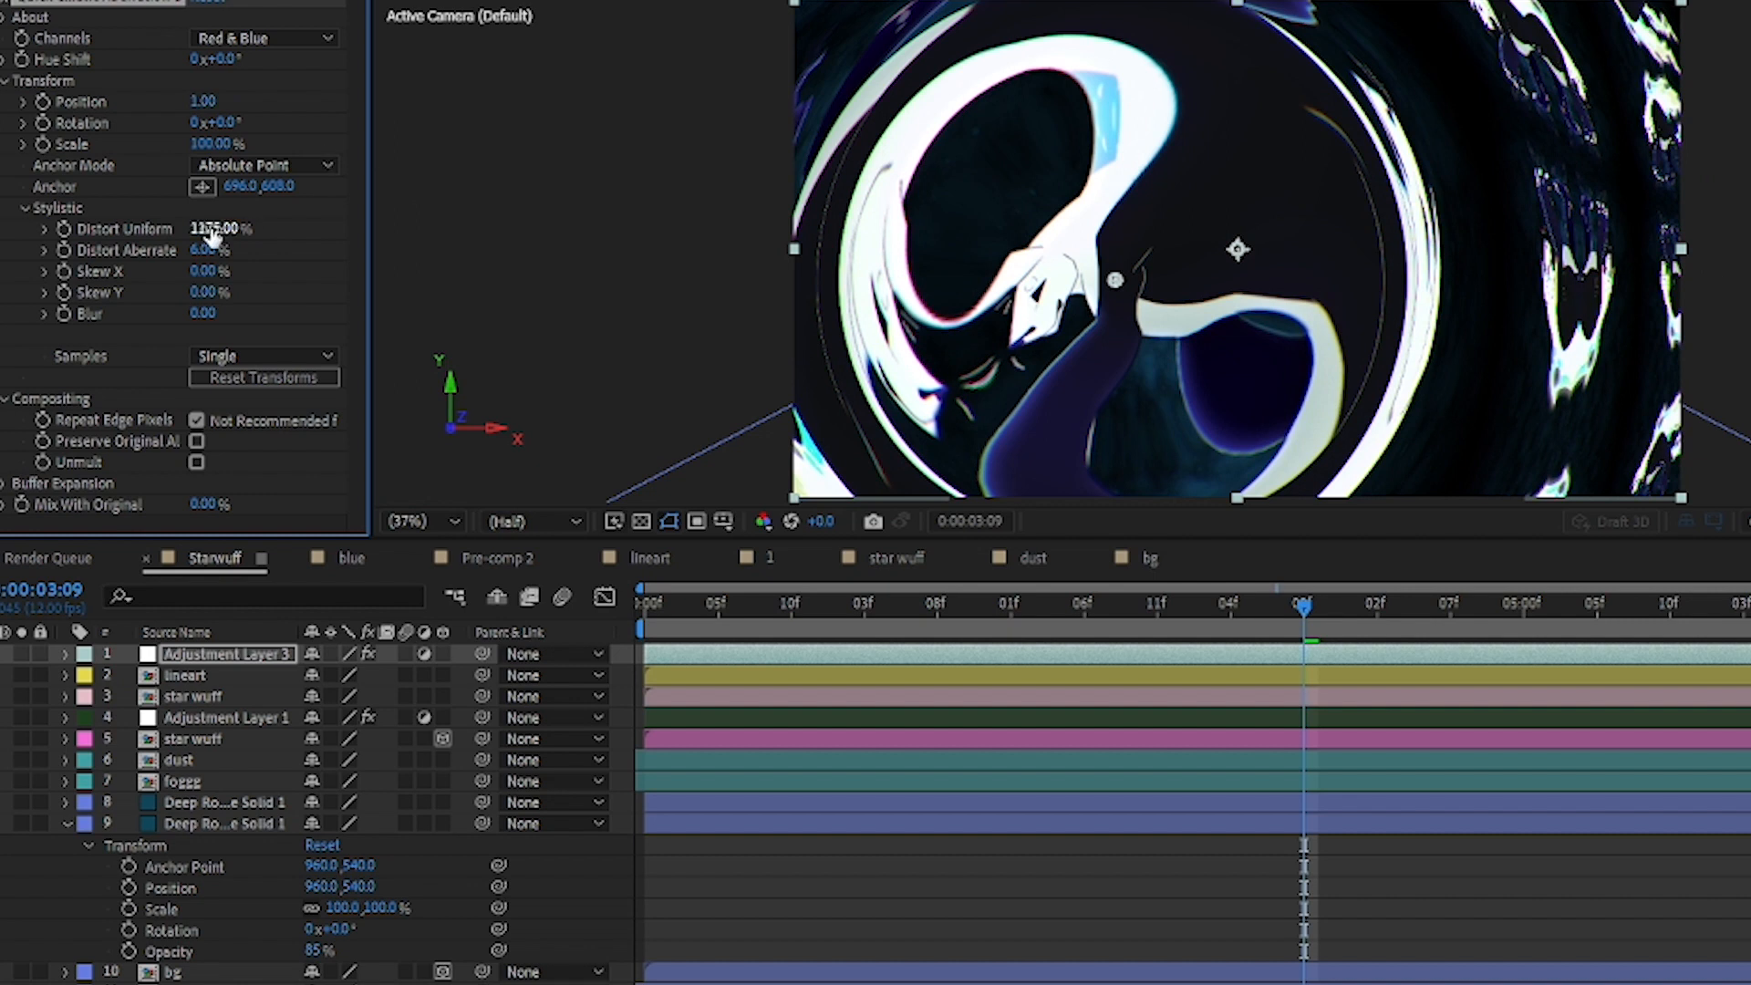
{"action": "left_click_drag", "start_coordinate": [206, 236], "coordinate": [393, 255]}
{"action": "key", "text": "ctrl+z"}
{"action": "key", "text": "ctrl+z"}
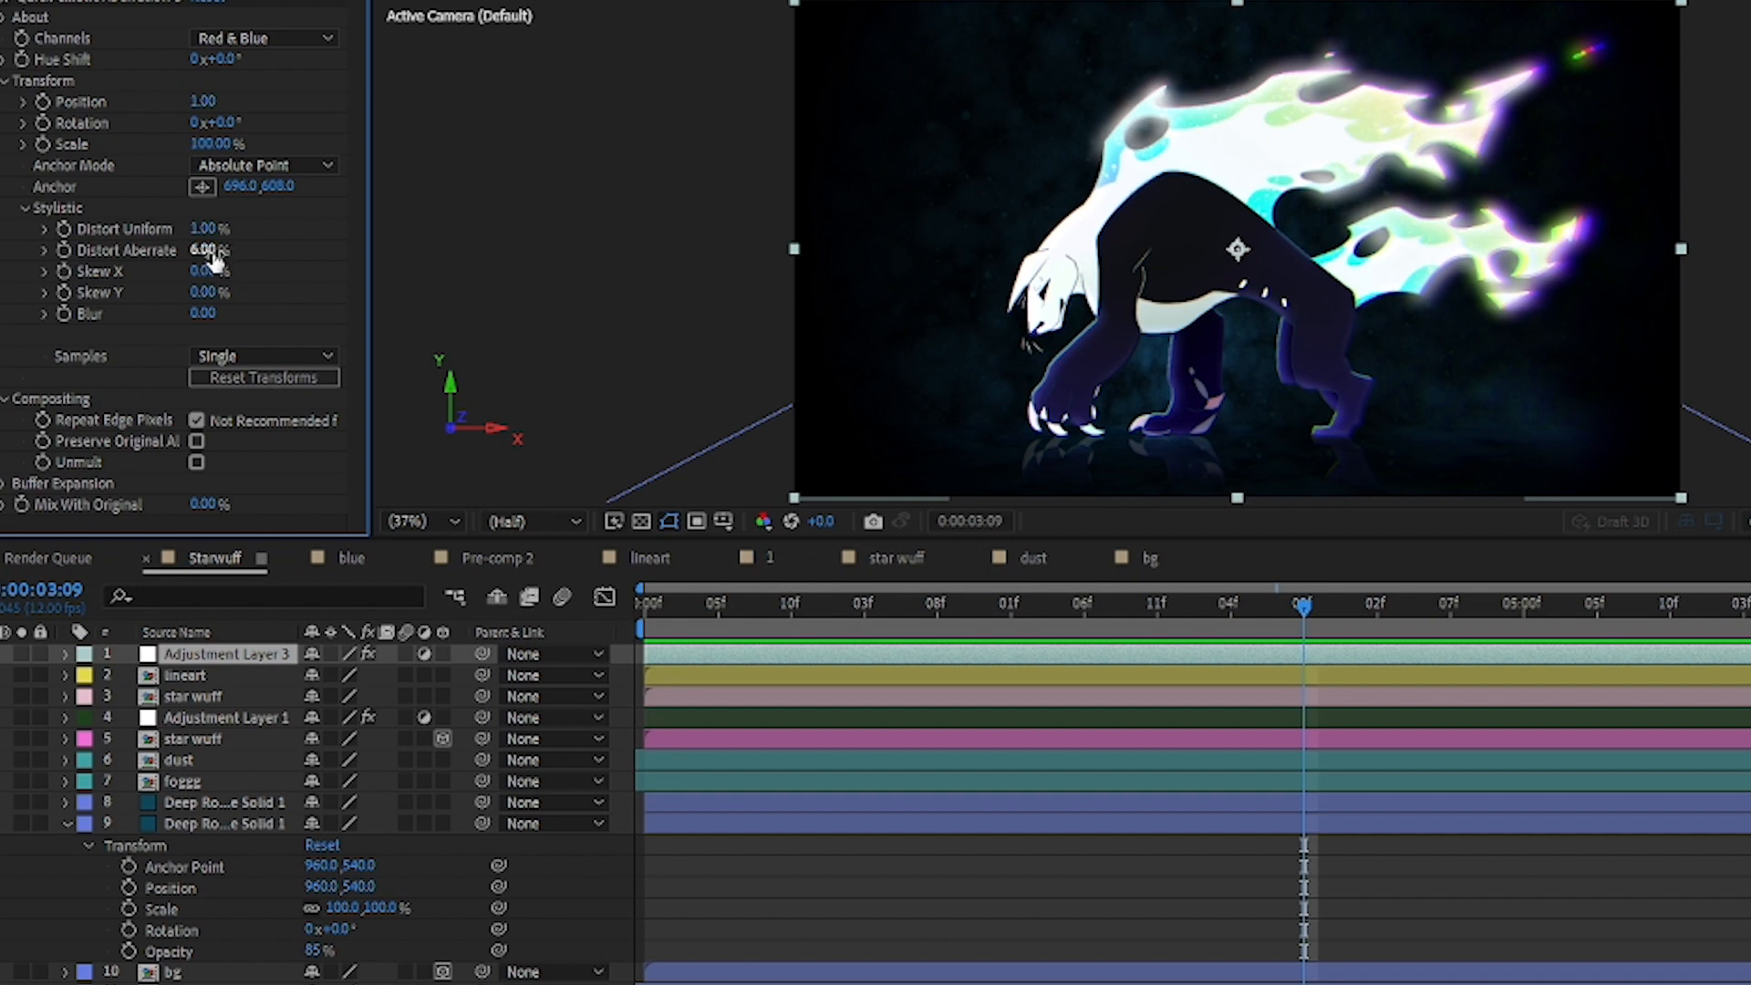
Step: Try a Distort Aberrate value of 25% on Adjustment Layer 3's aberration effect, and undo it
{"action": "left_click_drag", "start_coordinate": [199, 252], "coordinate": [219, 251]}
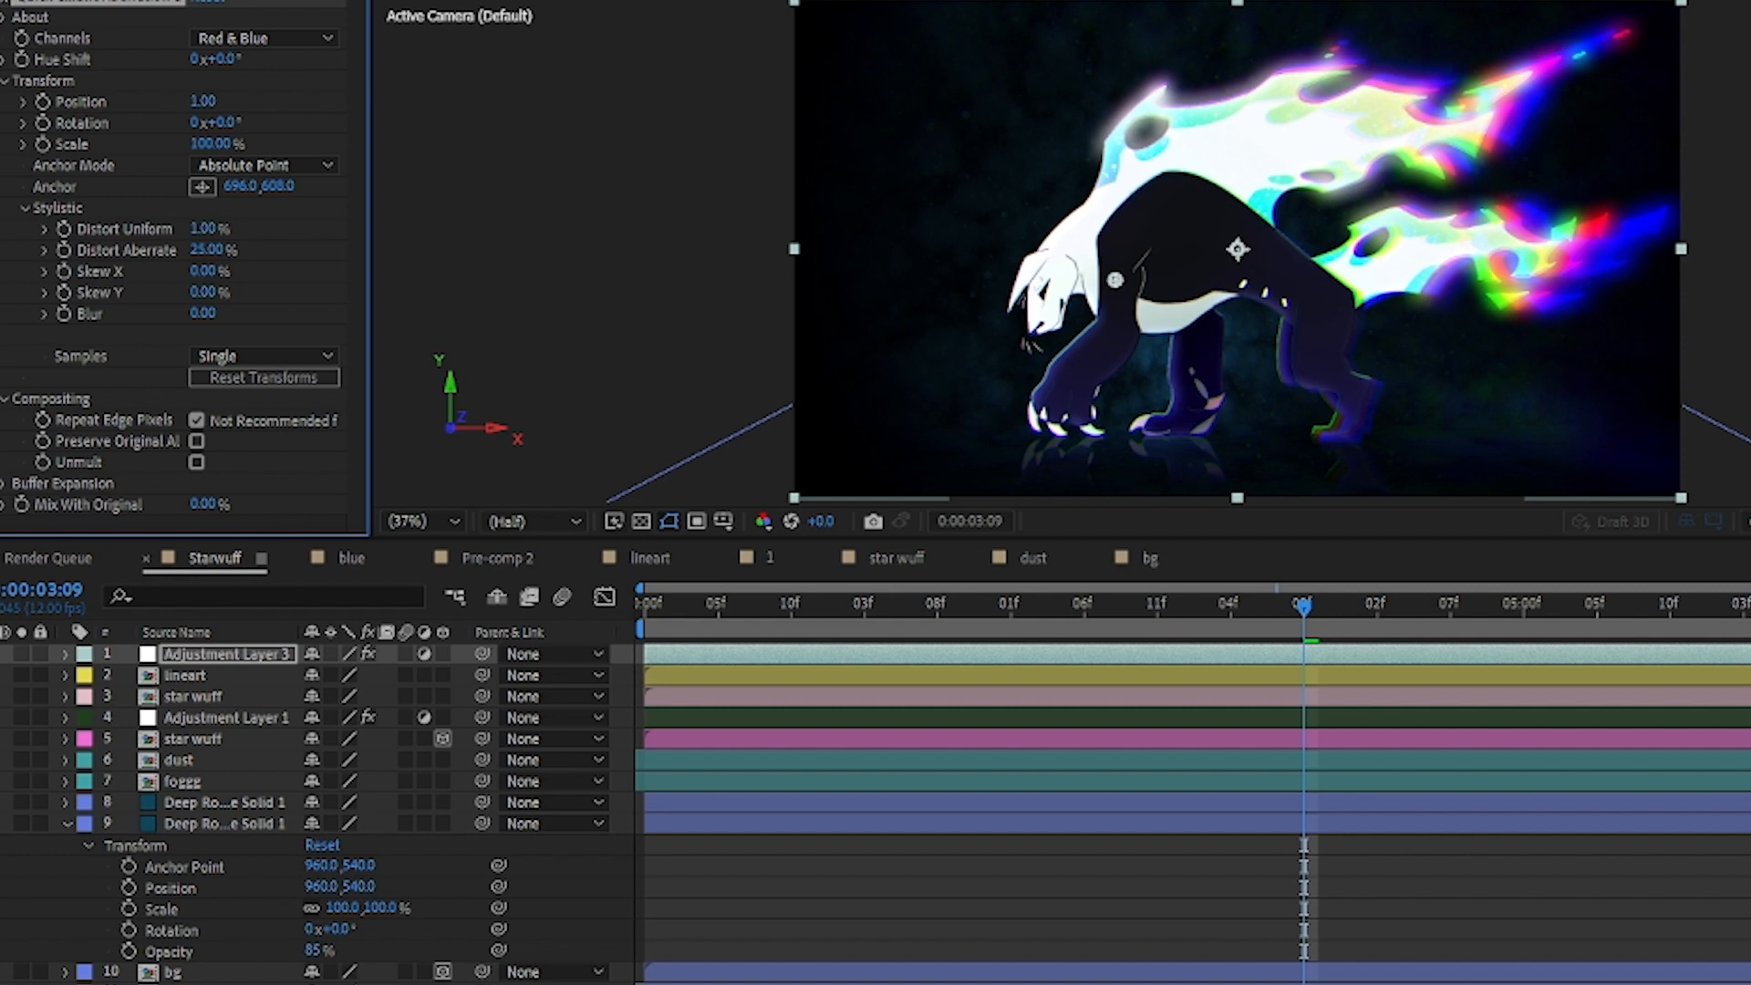
{"action": "key", "text": "ctrl+z"}
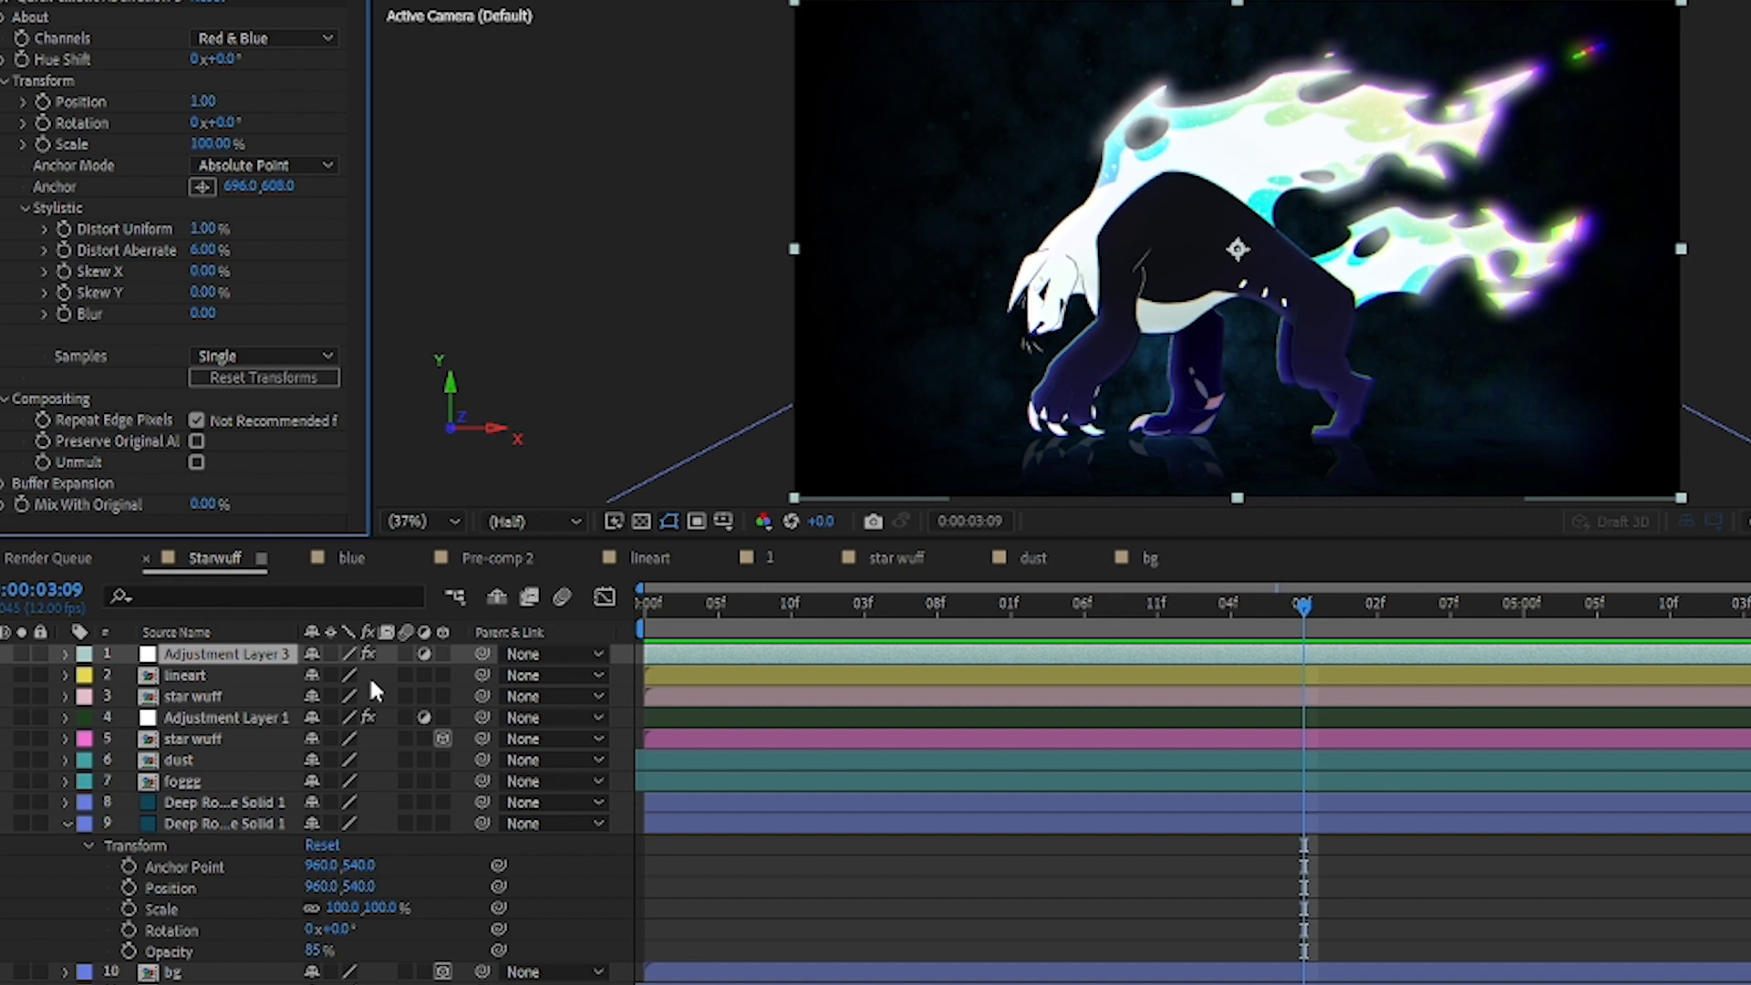
Step: Compare the scene with and without the star wuff layer above Adjustment Layer 1, and open that layer's composition with the whole frame in view
{"action": "left_click", "coordinate": [180, 698]}
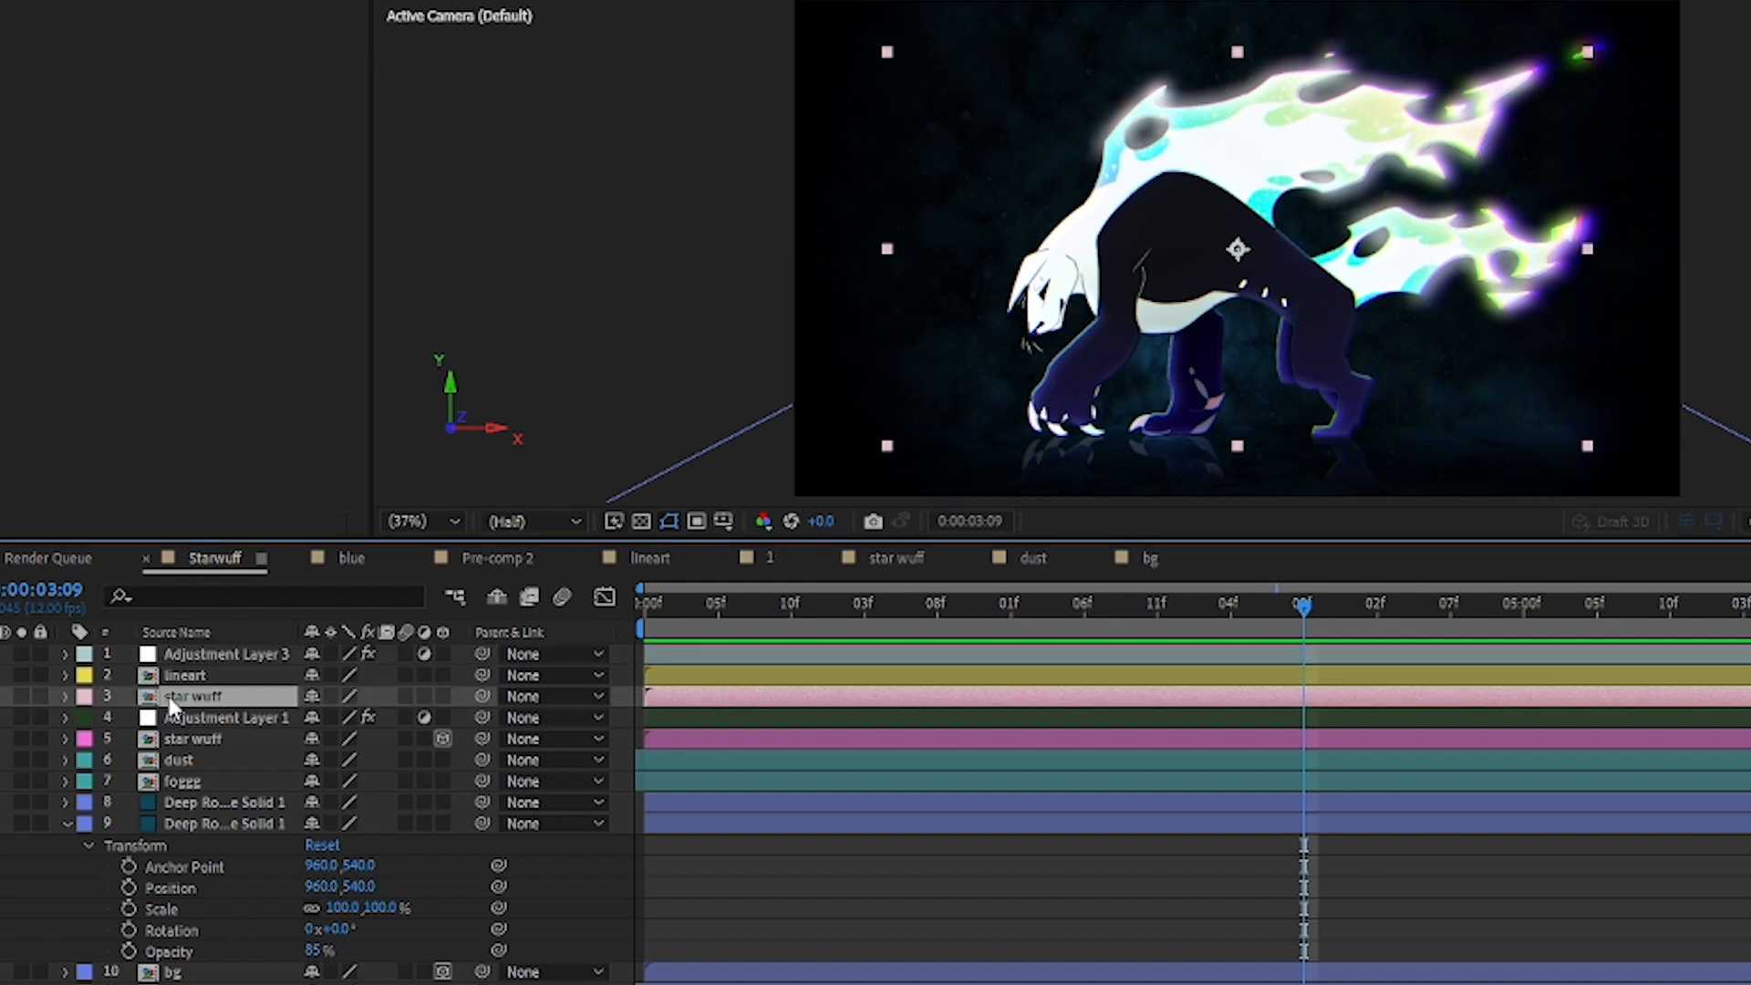
{"action": "left_click", "coordinate": [1, 696]}
{"action": "left_click", "coordinate": [1, 696]}
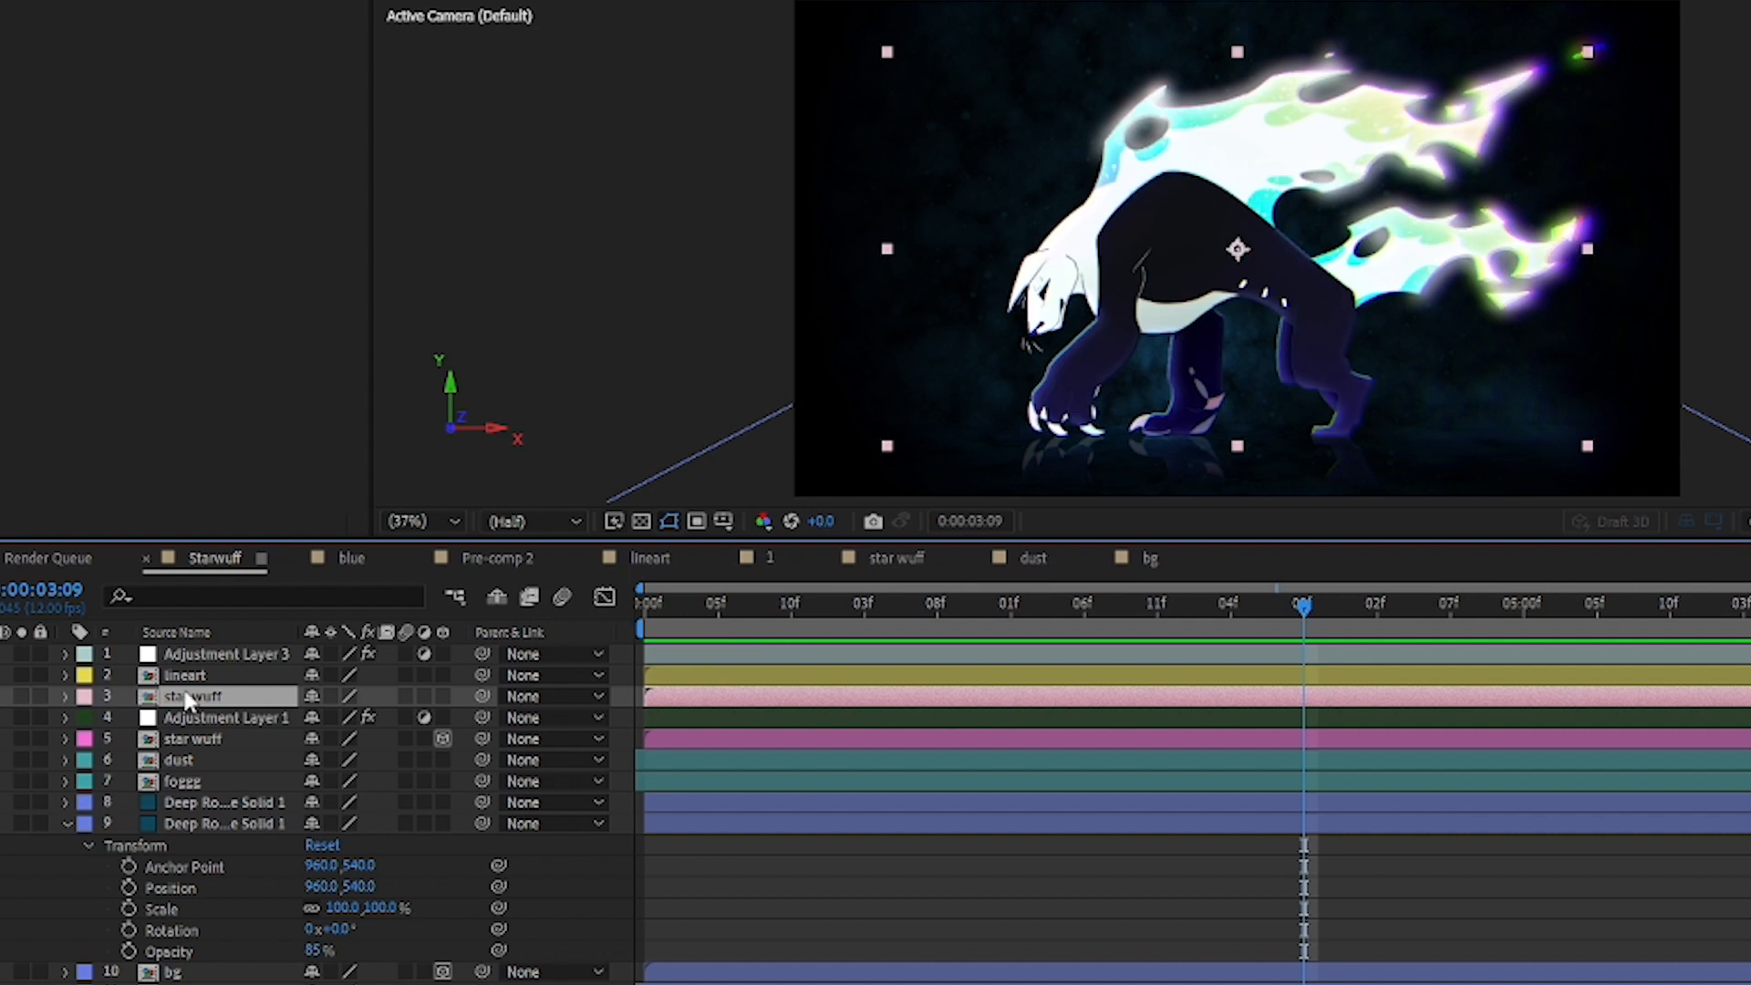
{"action": "double_click", "coordinate": [676, 702]}
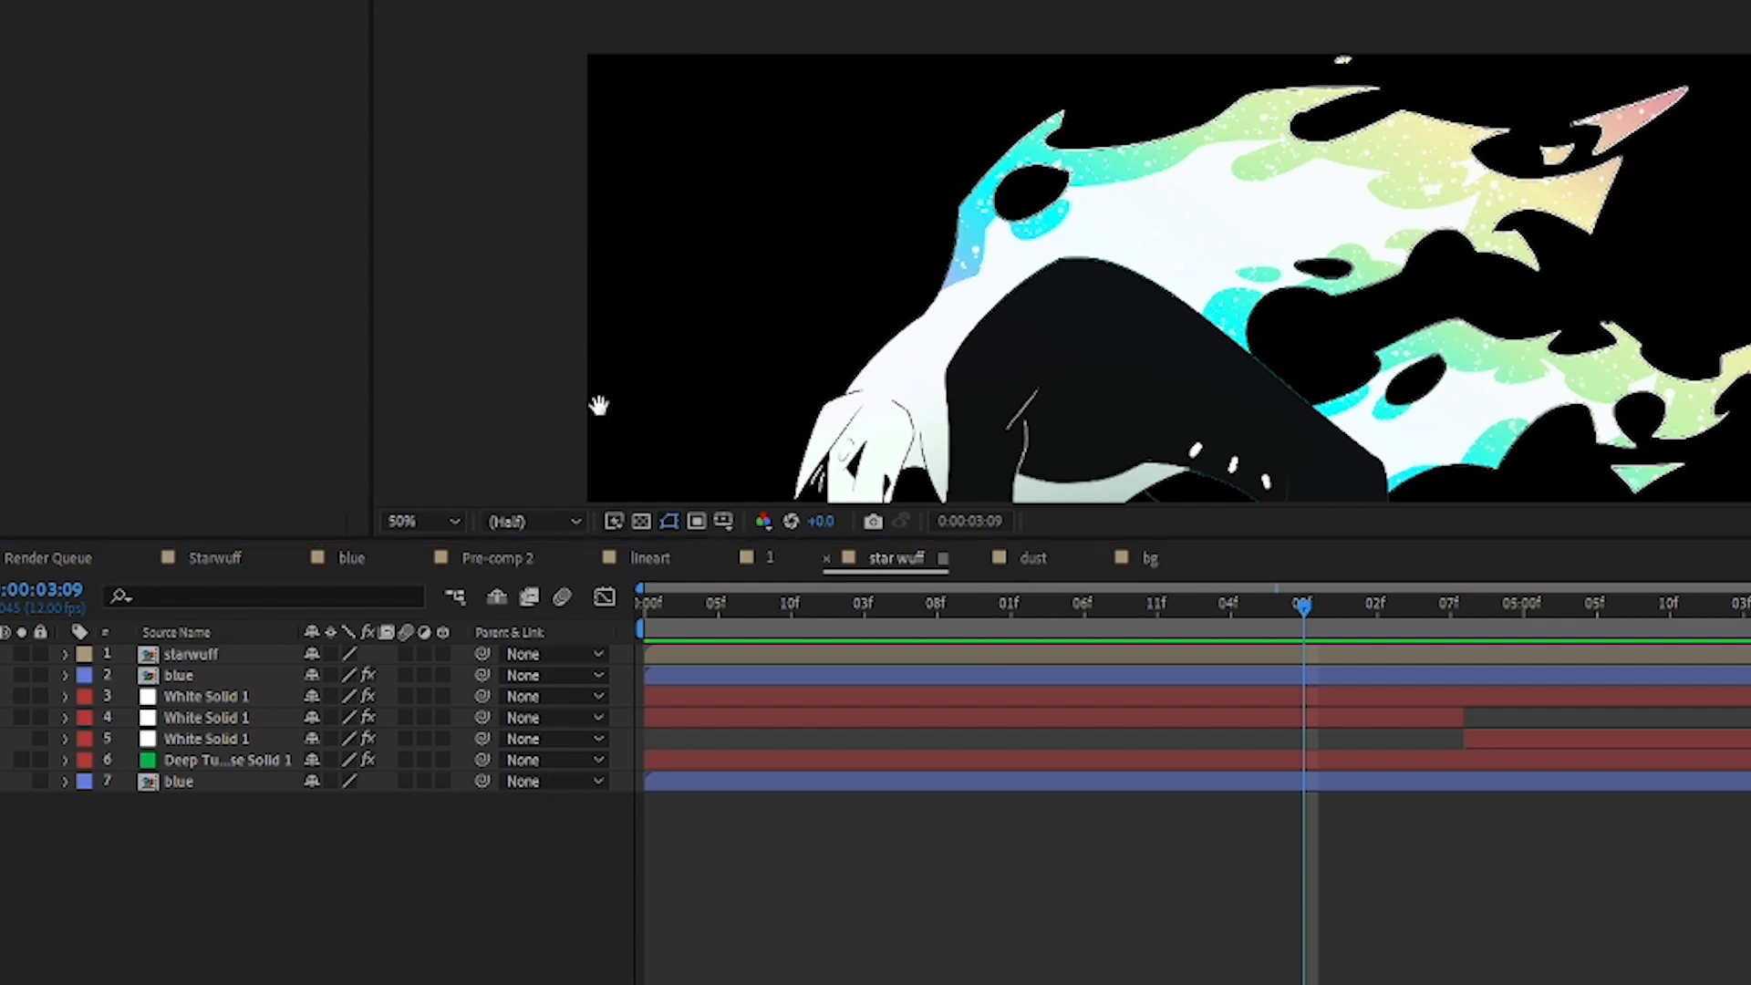
{"action": "left_click_drag", "start_coordinate": [497, 407], "coordinate": [465, 274]}
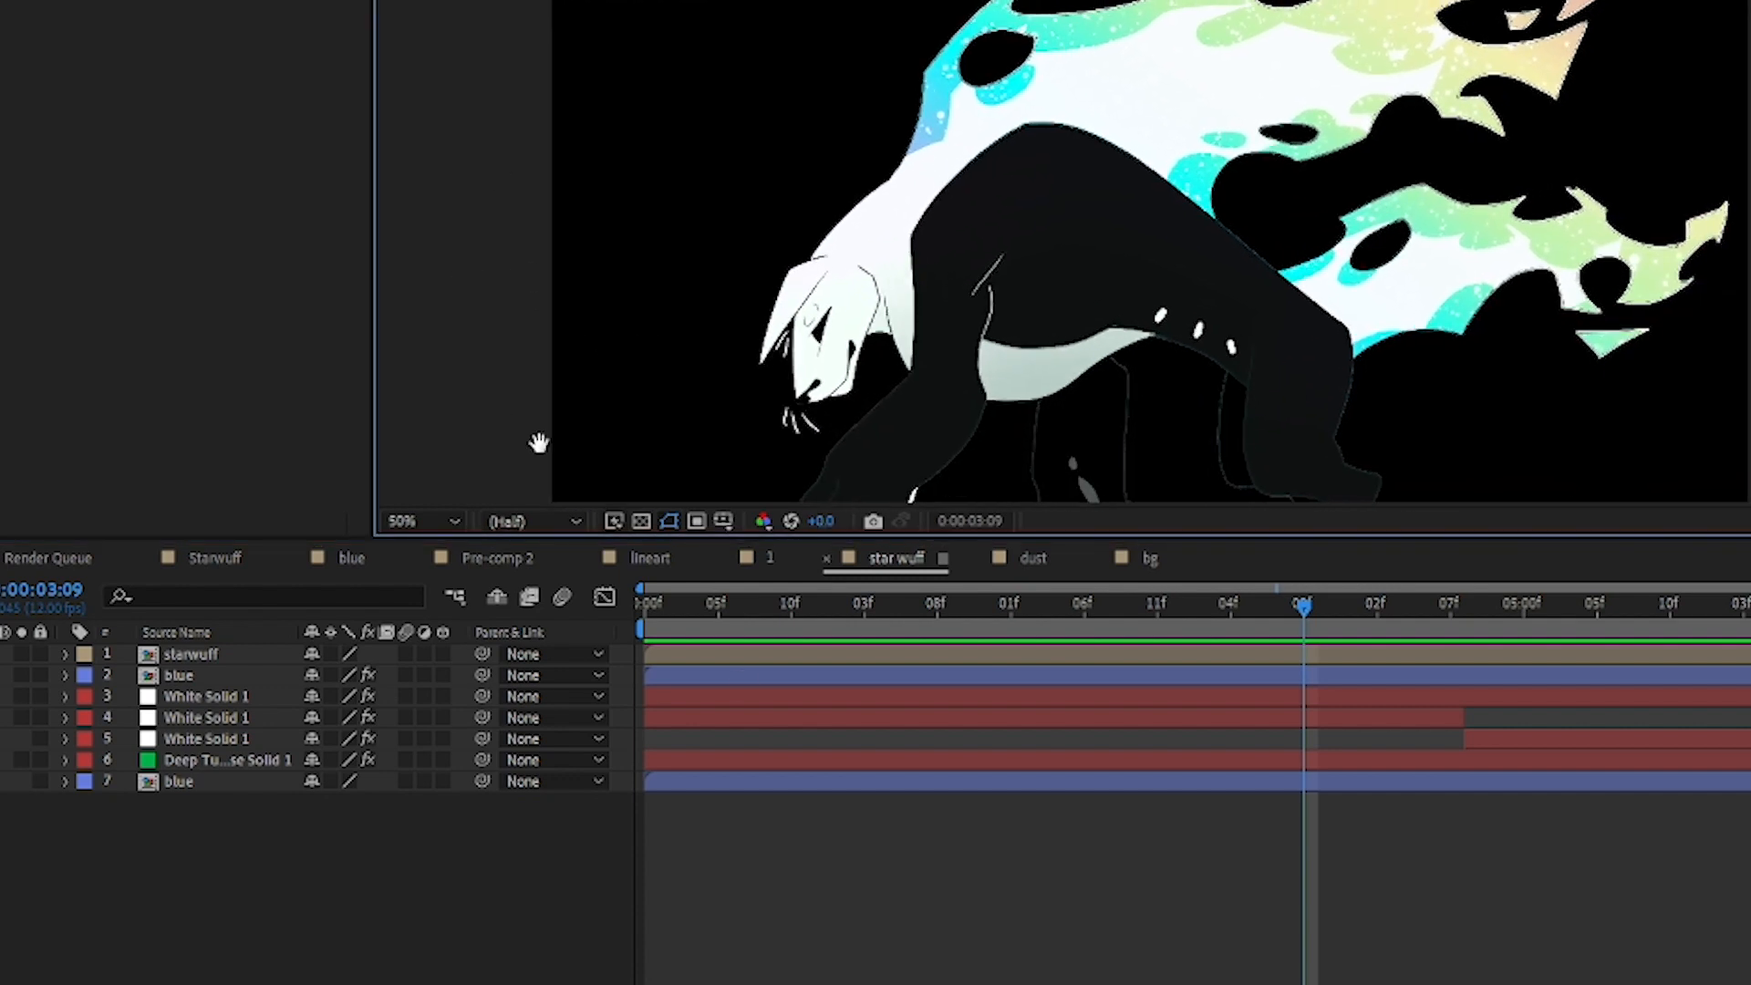
{"action": "scroll", "coordinate": [942, 144], "scroll_direction": "down", "scroll_amount": 2}
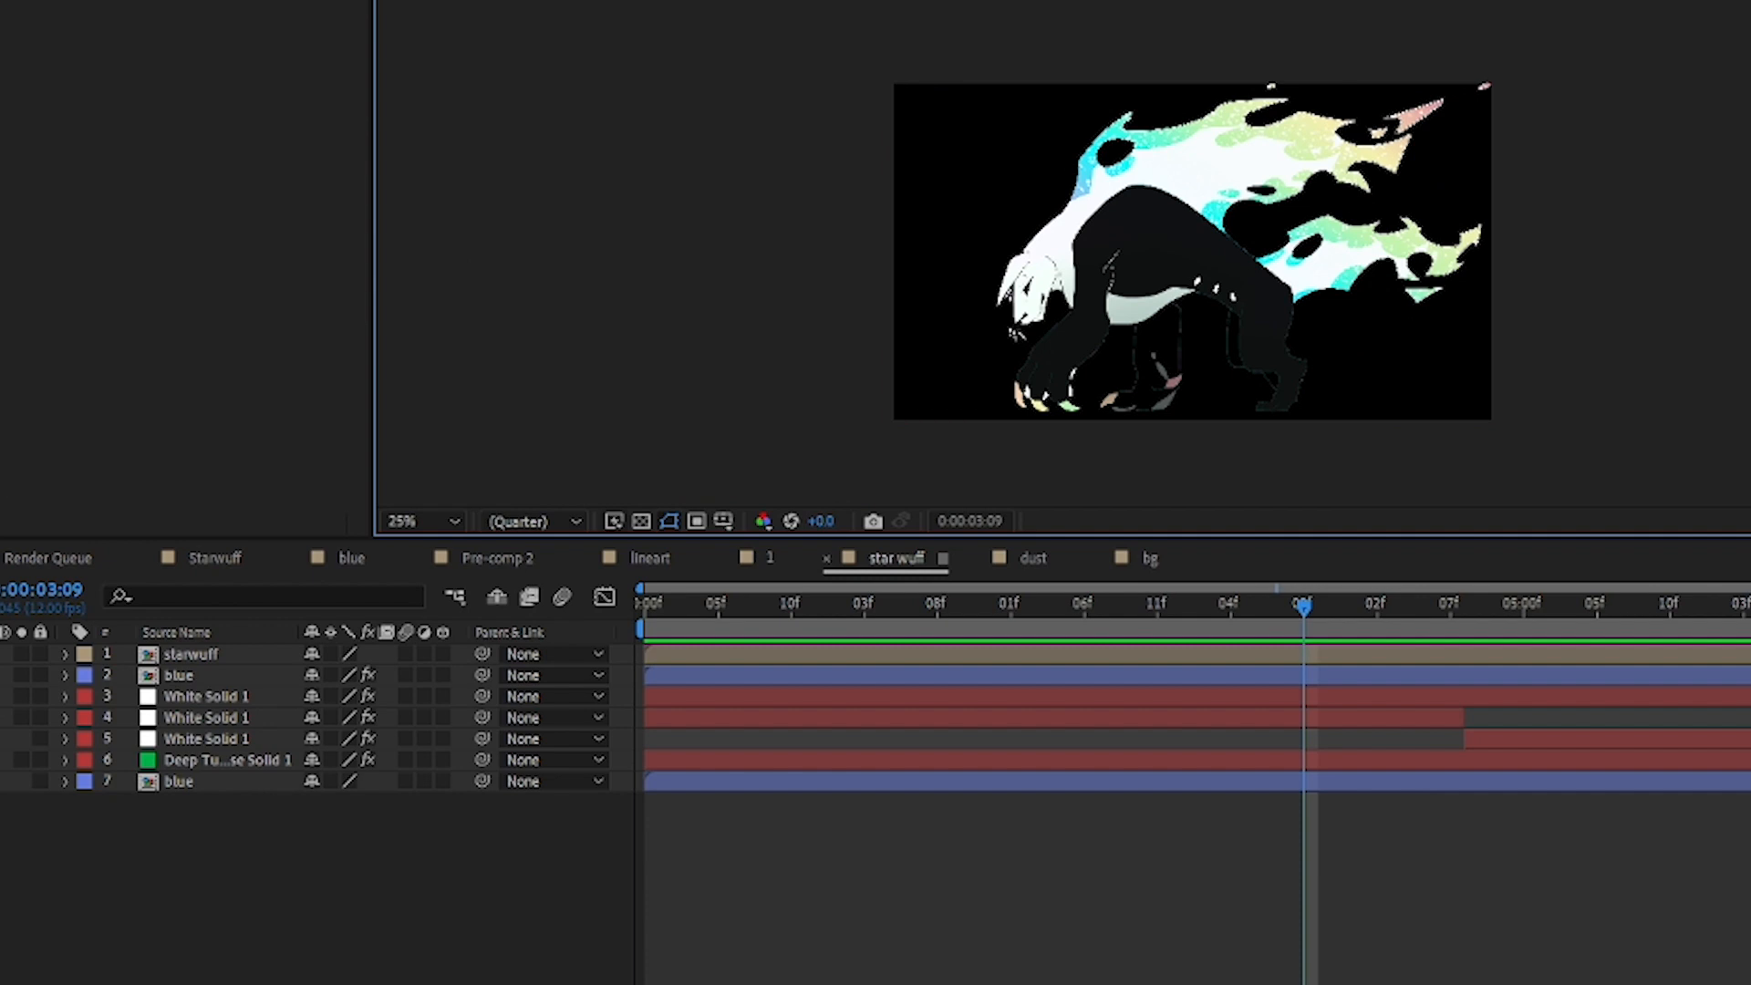
Step: Isolate the bottom blue layer by hiding the layers above it, and preview its animation from the start of the timeline
{"action": "left_click", "coordinate": [0, 719]}
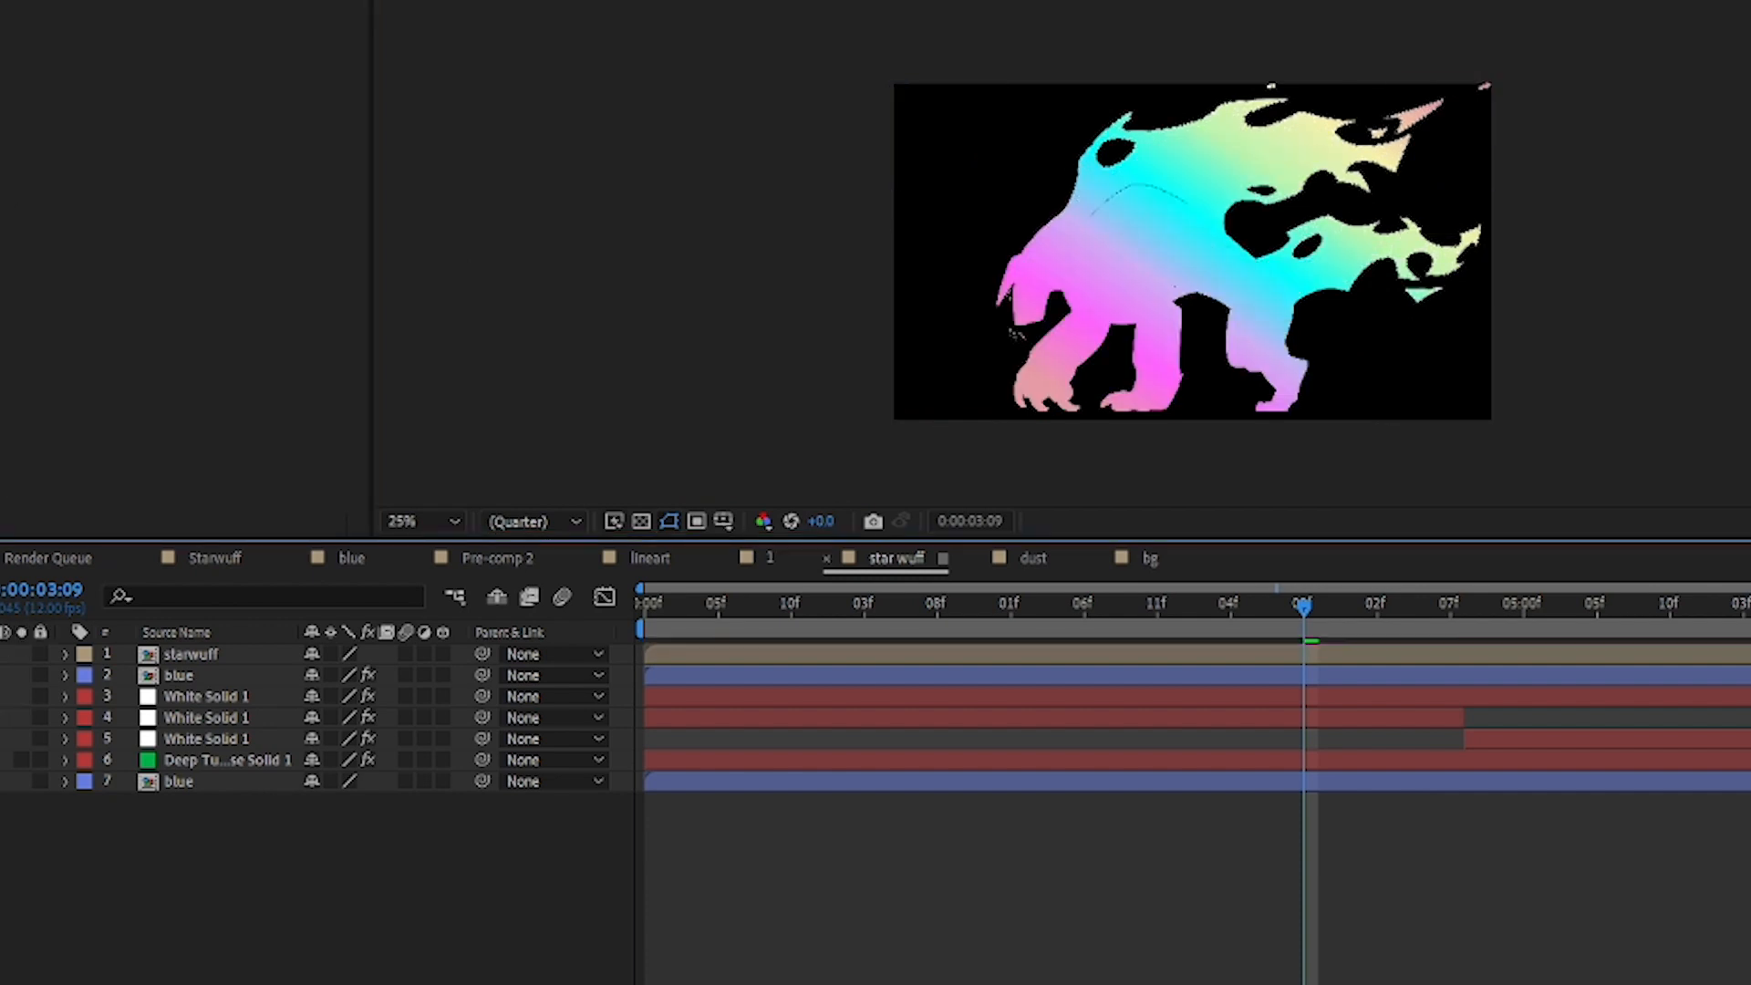
{"action": "left_click", "coordinate": [40, 738]}
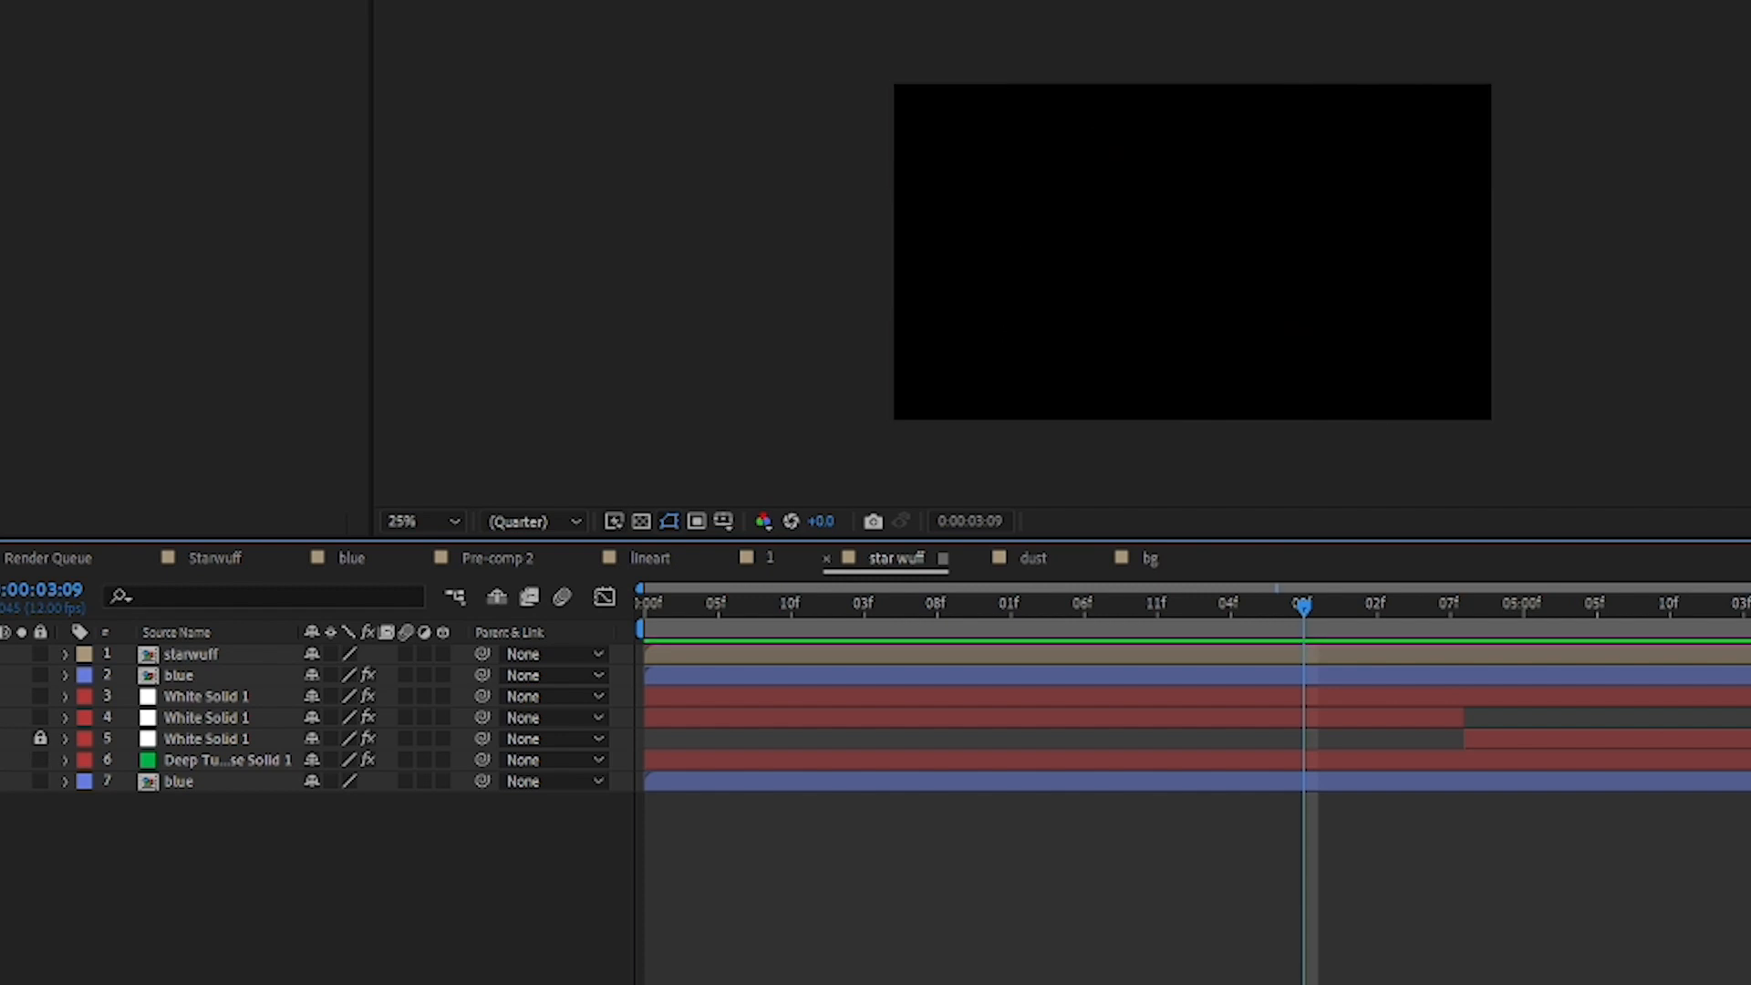
{"action": "left_click", "coordinate": [180, 781]}
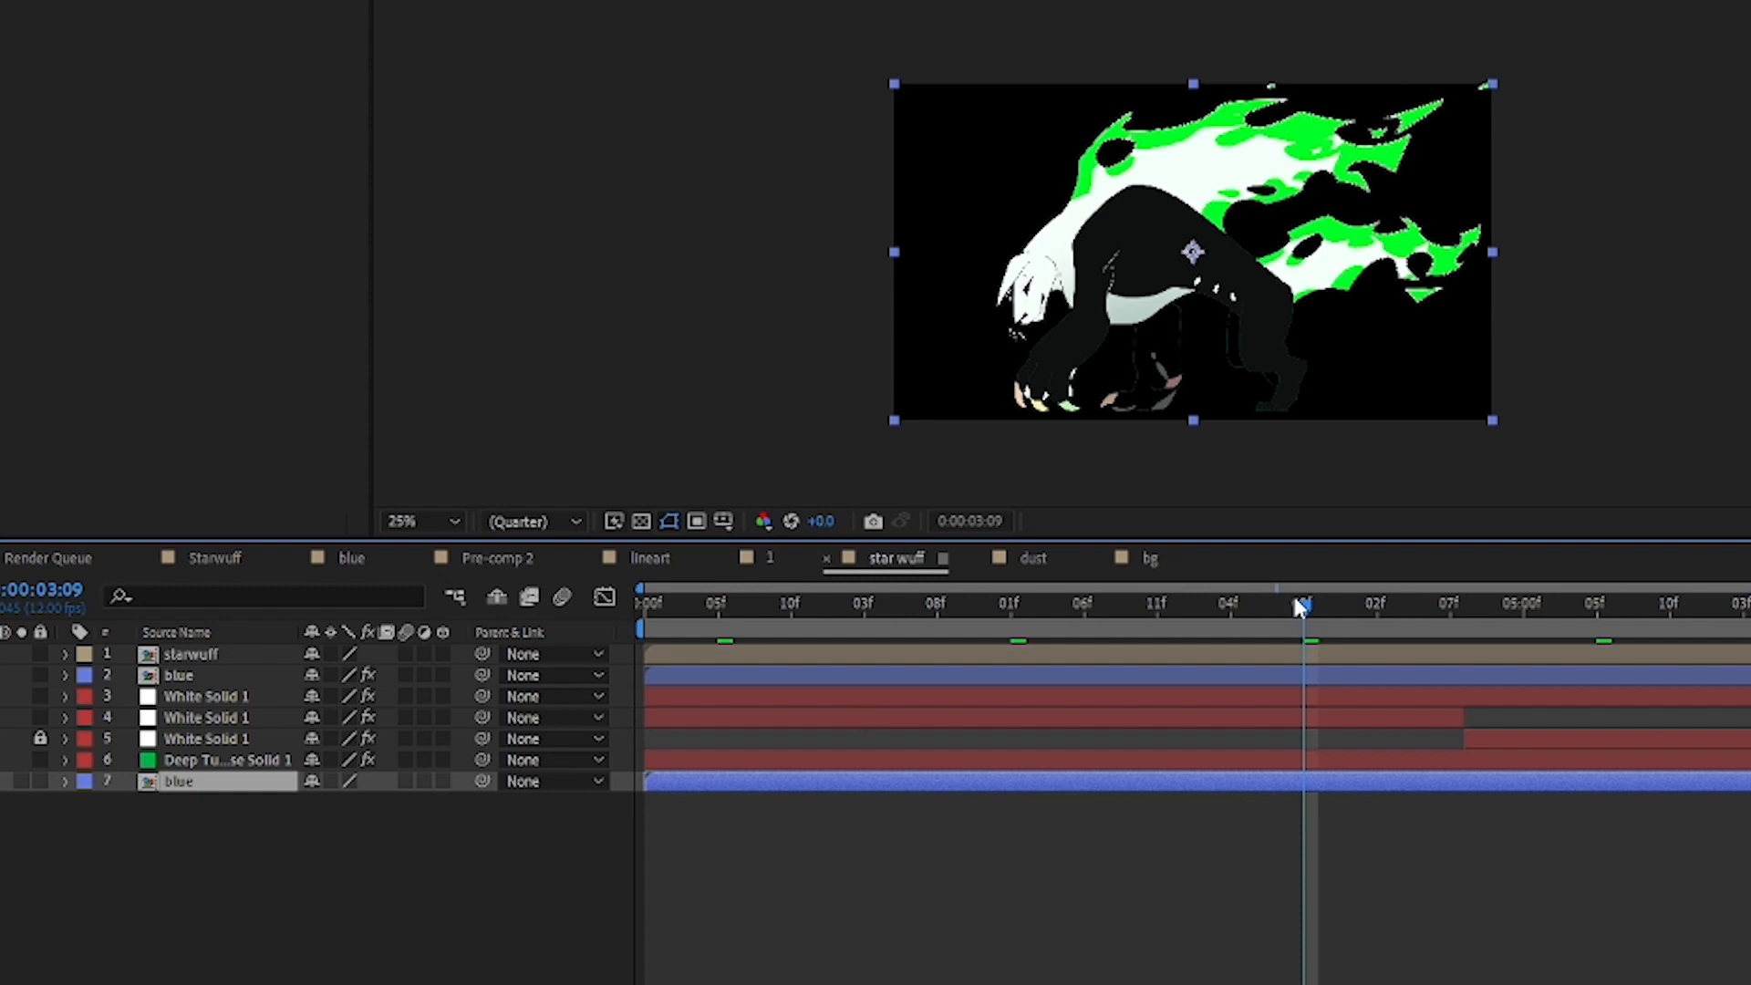
{"action": "left_click_drag", "start_coordinate": [1300, 605], "coordinate": [444, 611]}
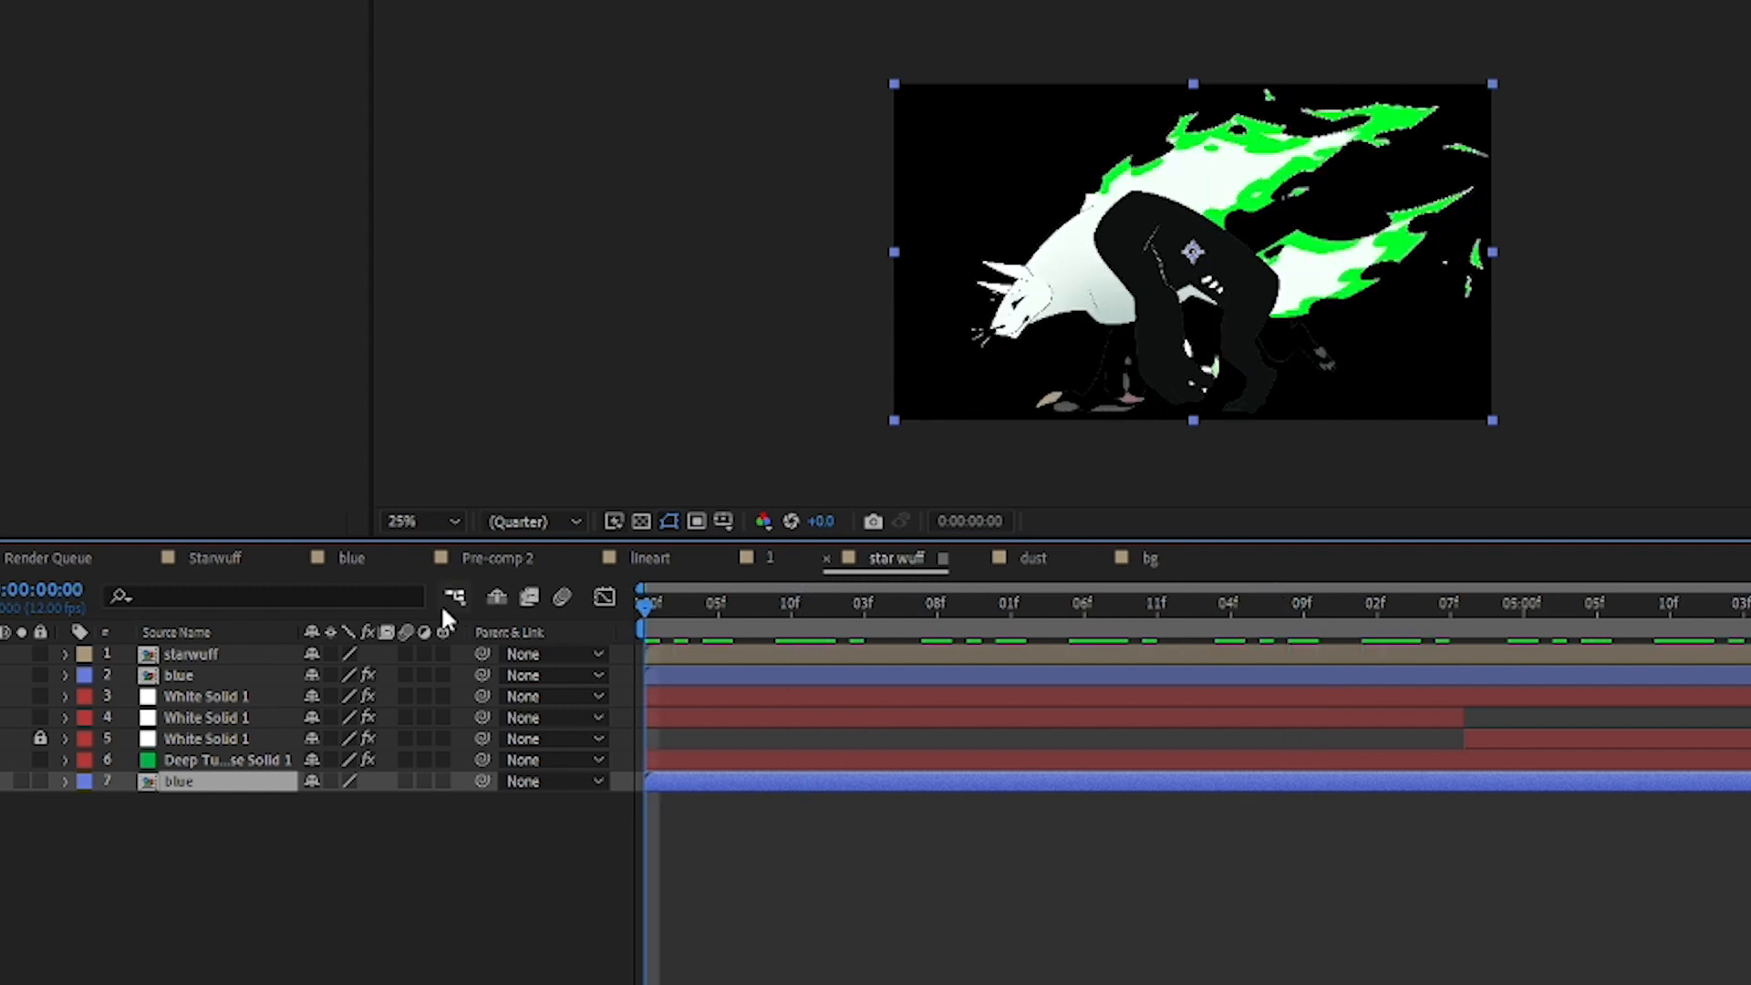
{"action": "key", "text": "space"}
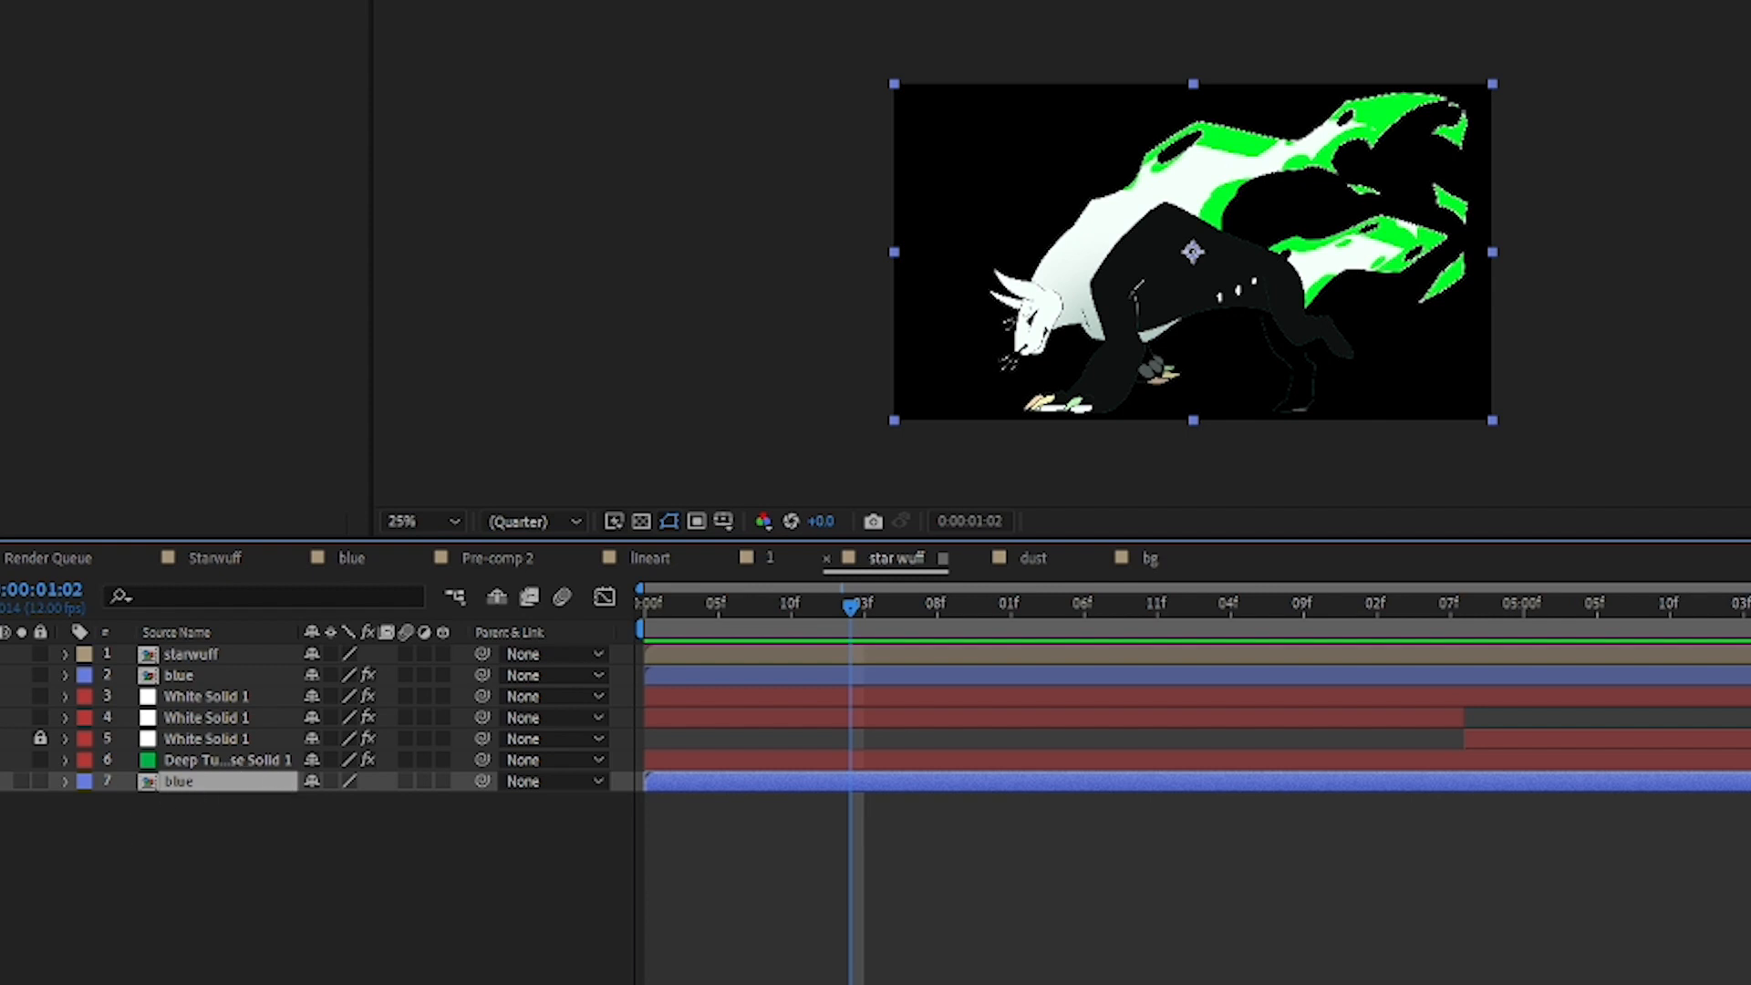
Step: Show the green solid on layer 6 again and expand its effects to examine the Set Matte settings
{"action": "left_click", "coordinate": [0, 759]}
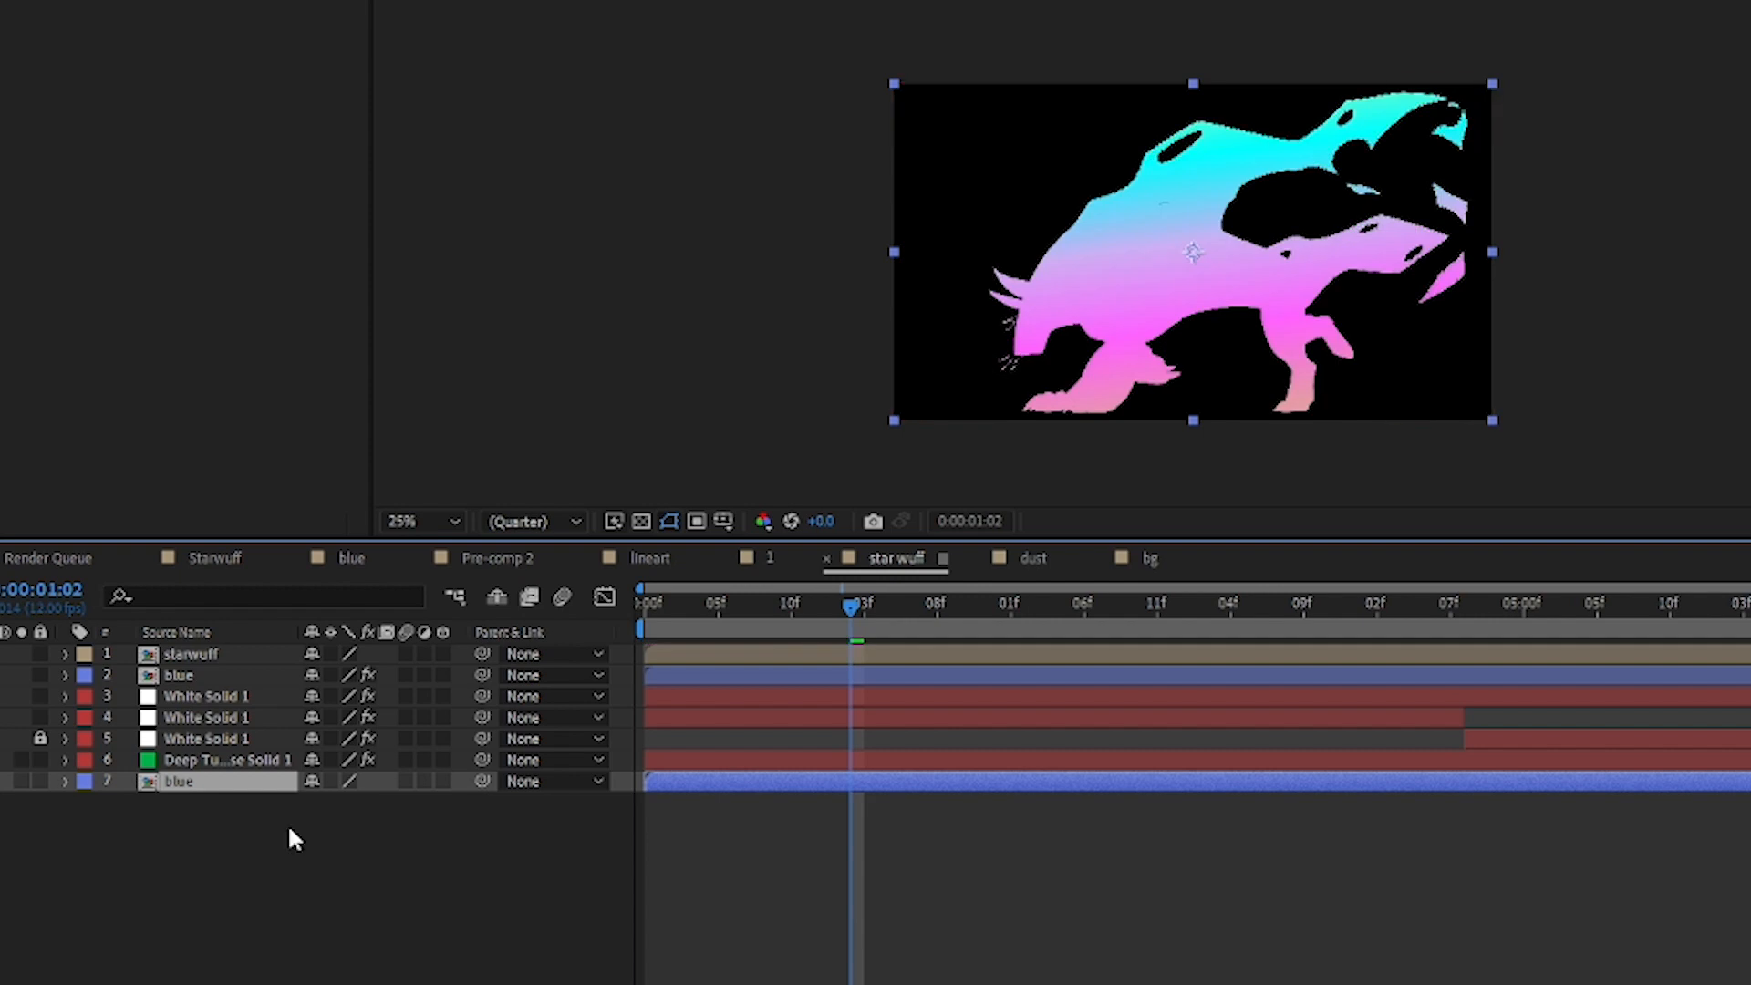
{"action": "left_click", "coordinate": [107, 759]}
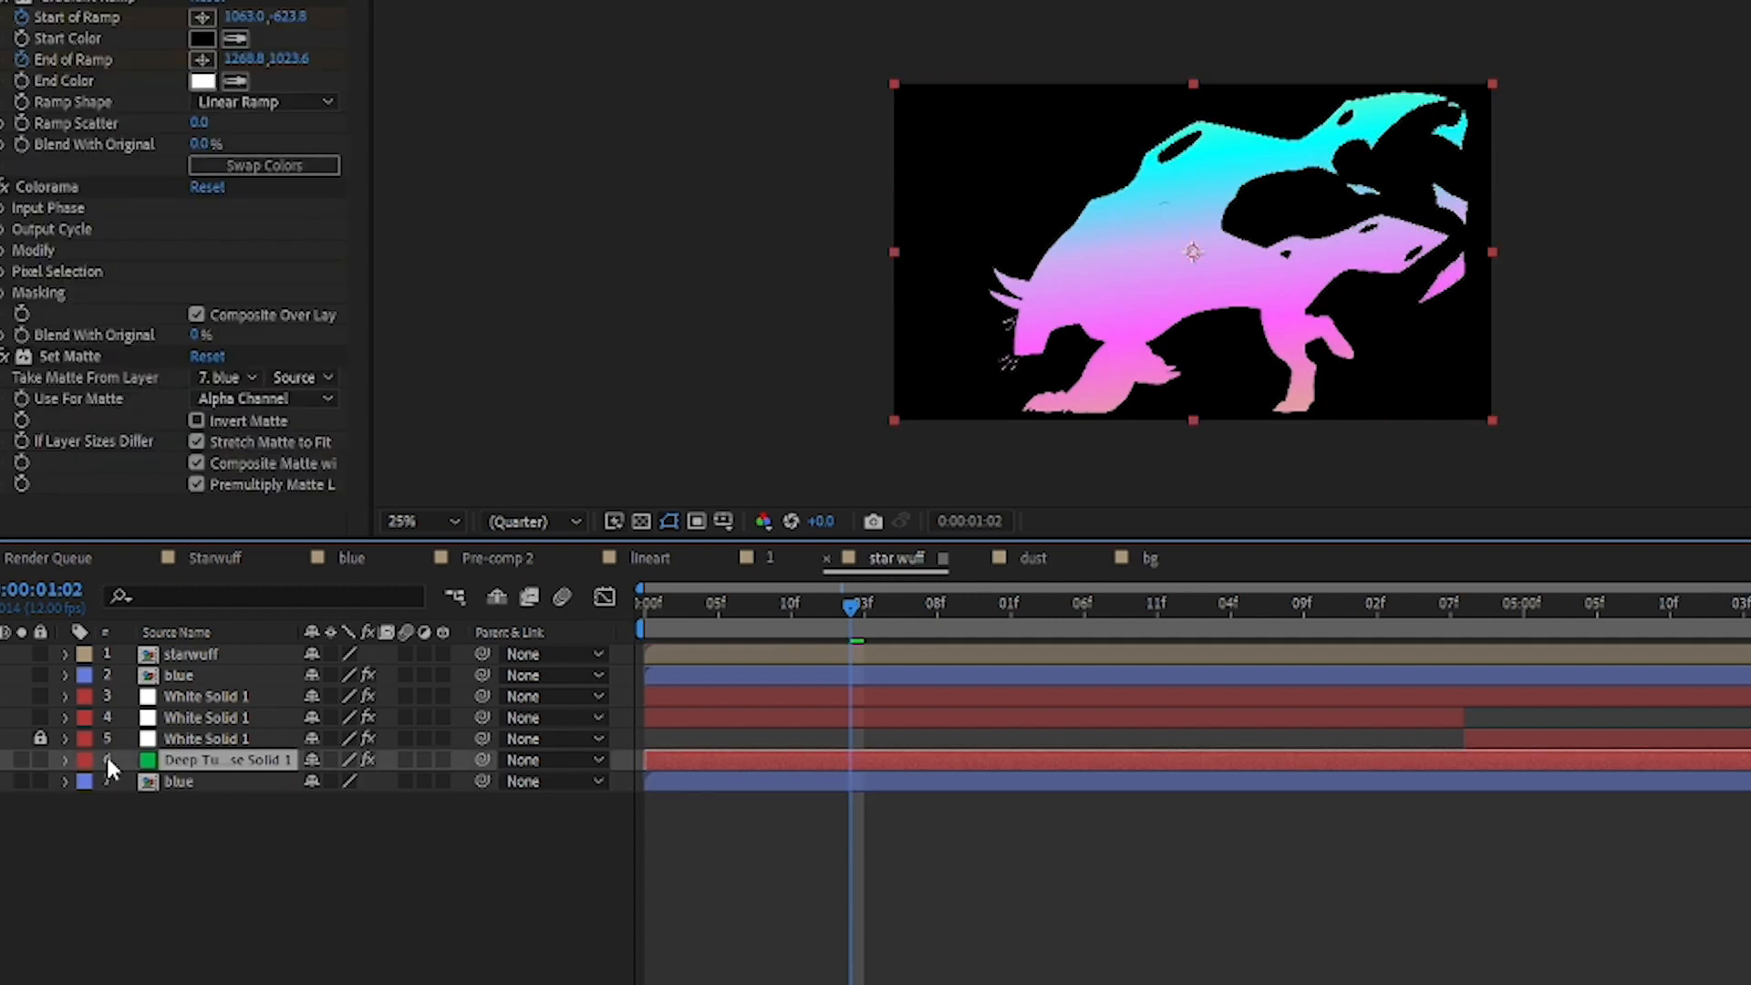
{"action": "key", "text": "ctrl+grave"}
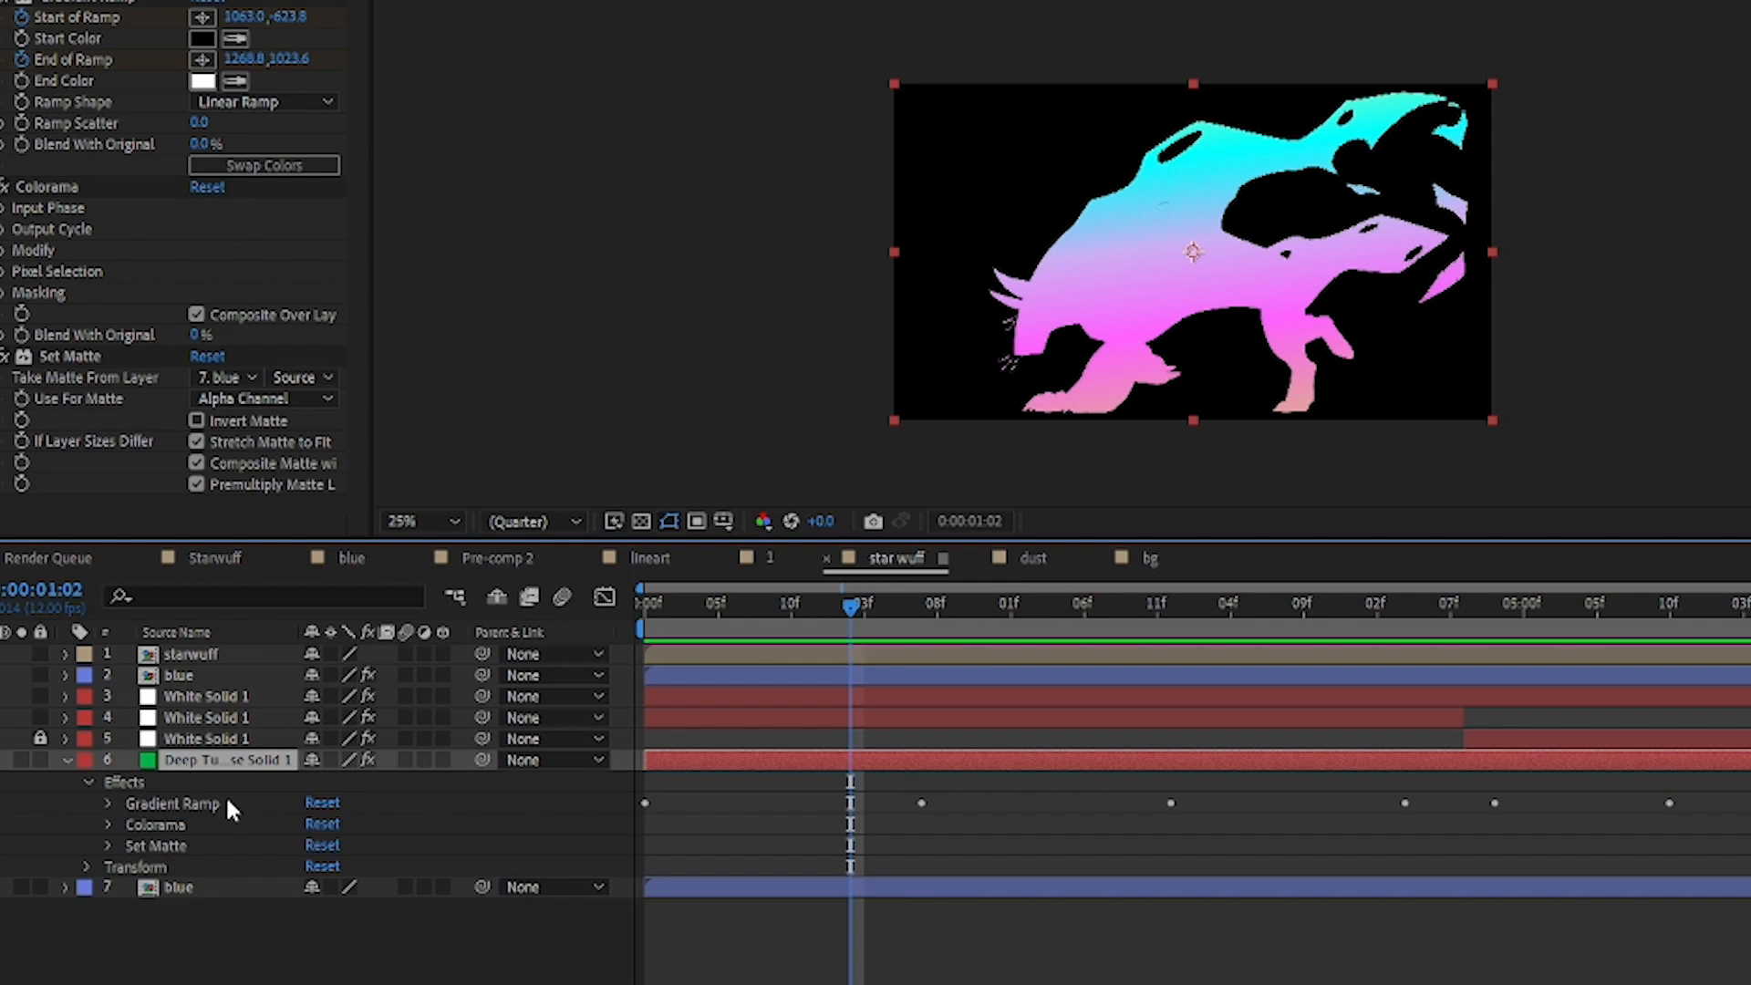
{"action": "left_click", "coordinate": [108, 846]}
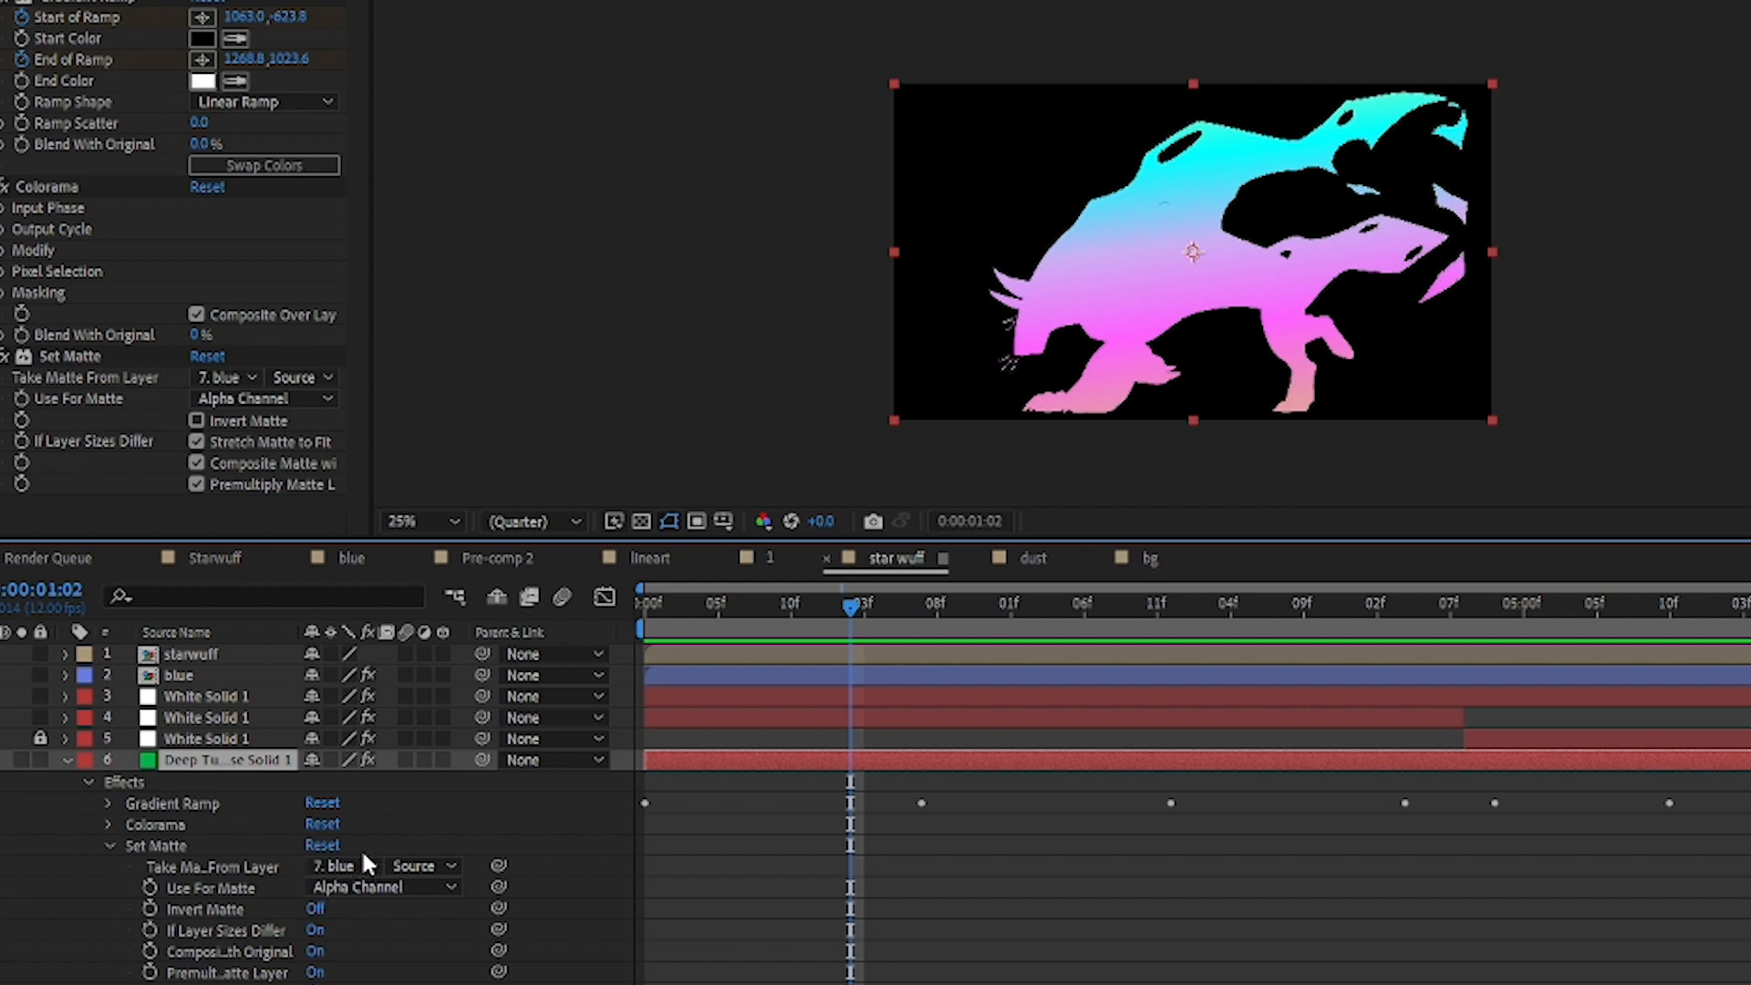
{"action": "left_click", "coordinate": [392, 840]}
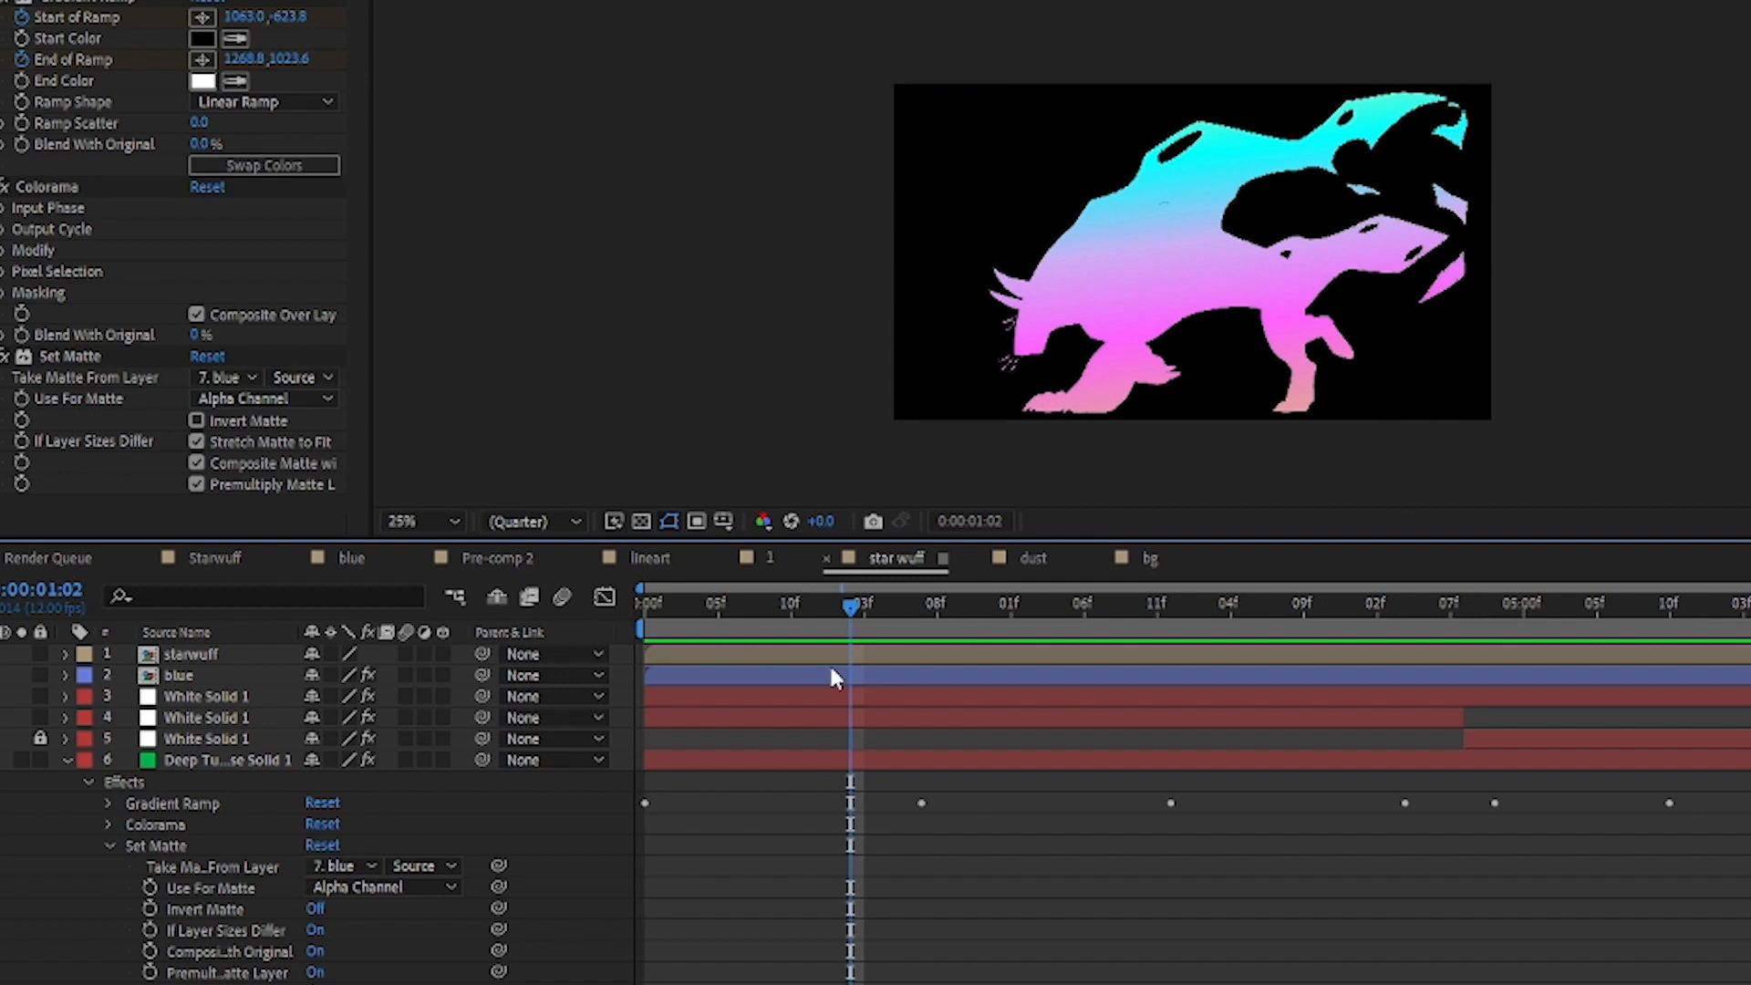
Step: Preview the animated gradient on layer 6 and examine its Gradient Ramp keyframes while scrubbing back to 0:00:01:10
{"action": "key", "text": "space"}
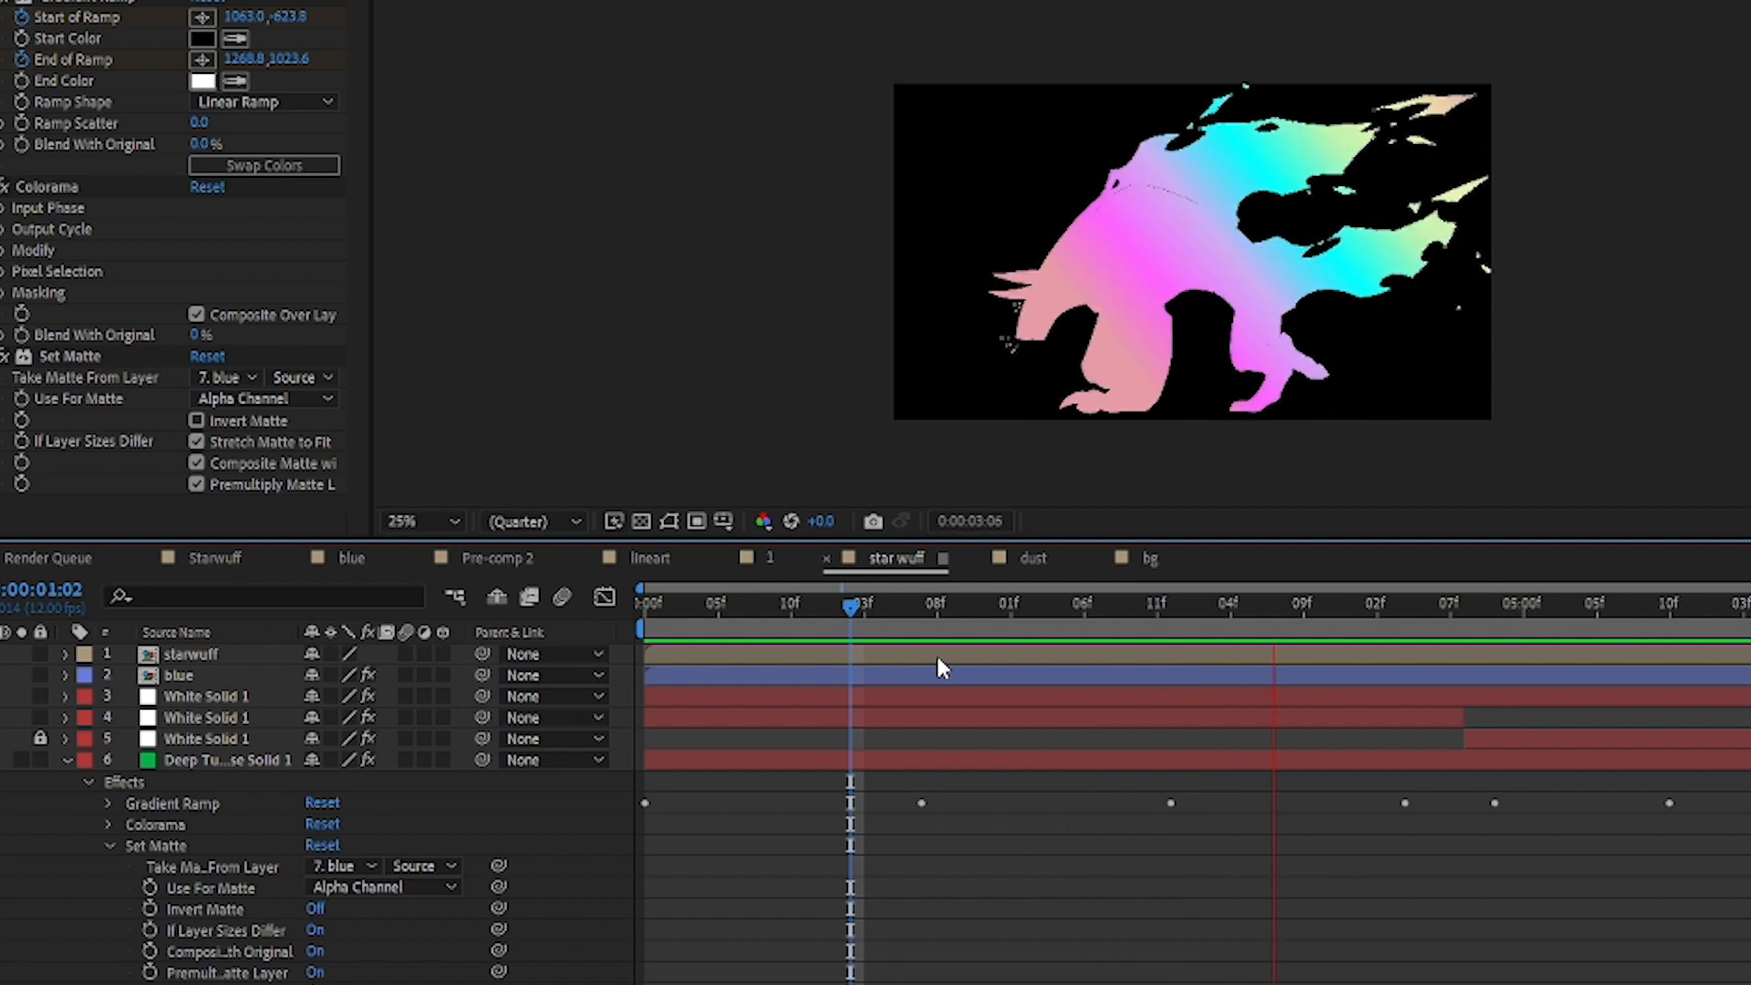
{"action": "key", "text": "space"}
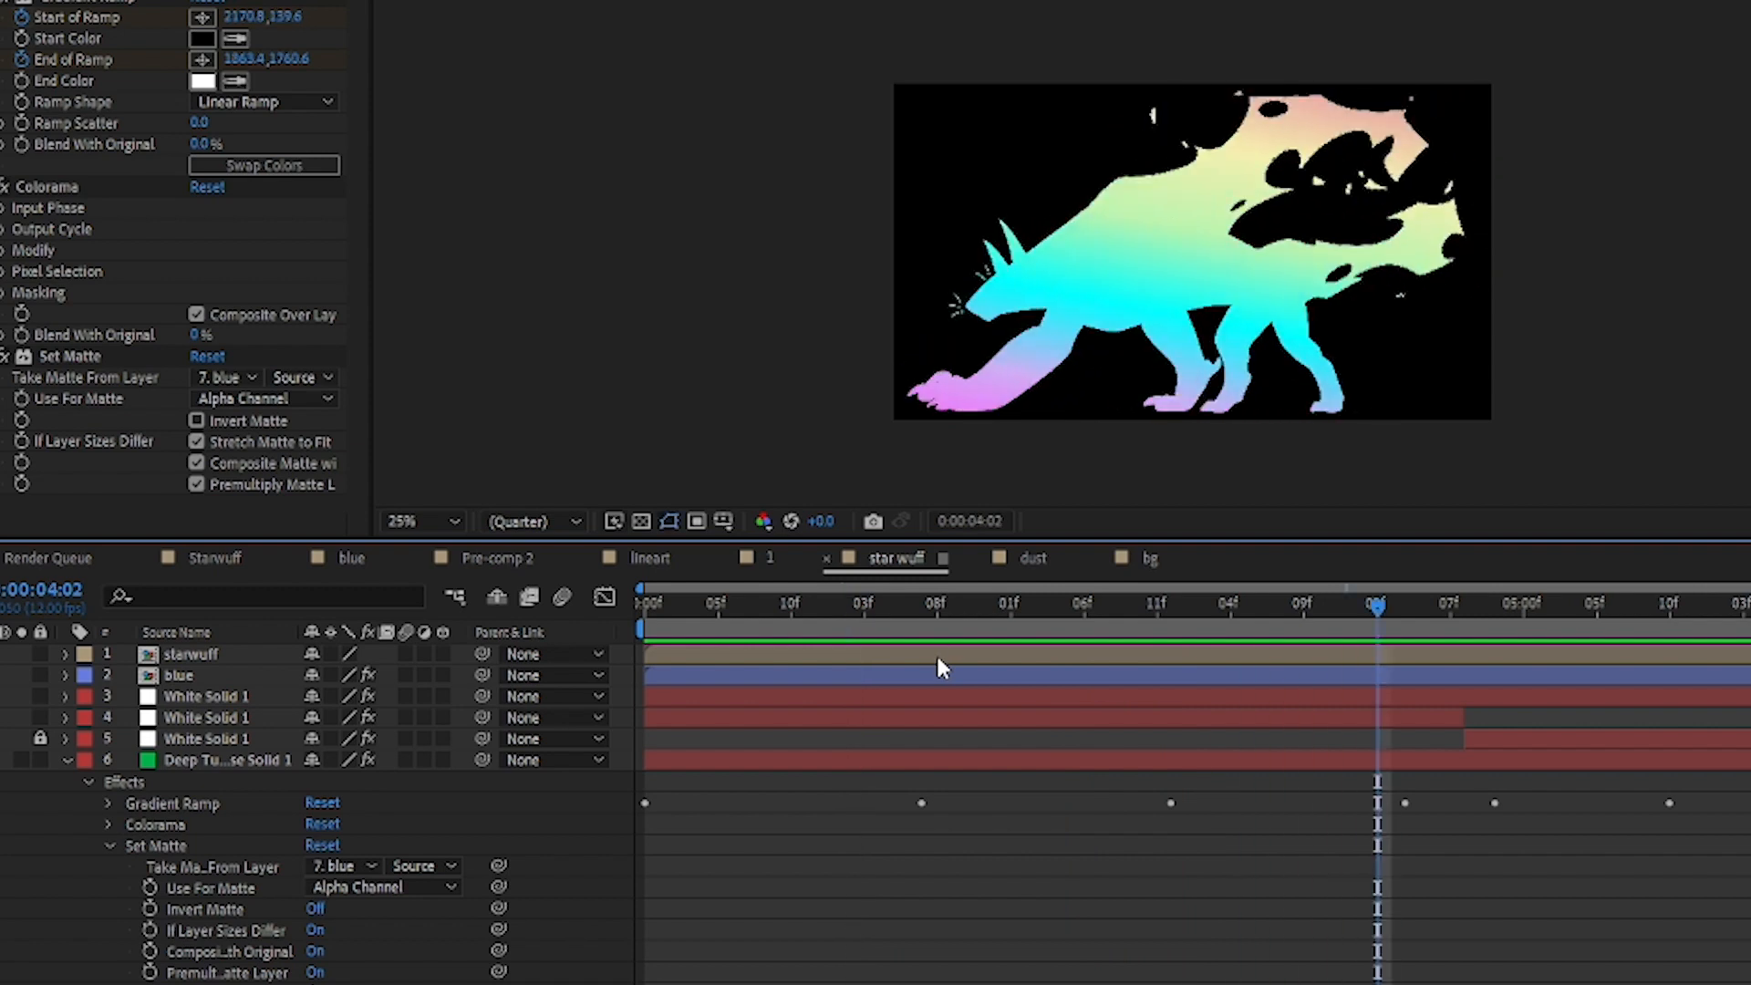
{"action": "left_click", "coordinate": [173, 848]}
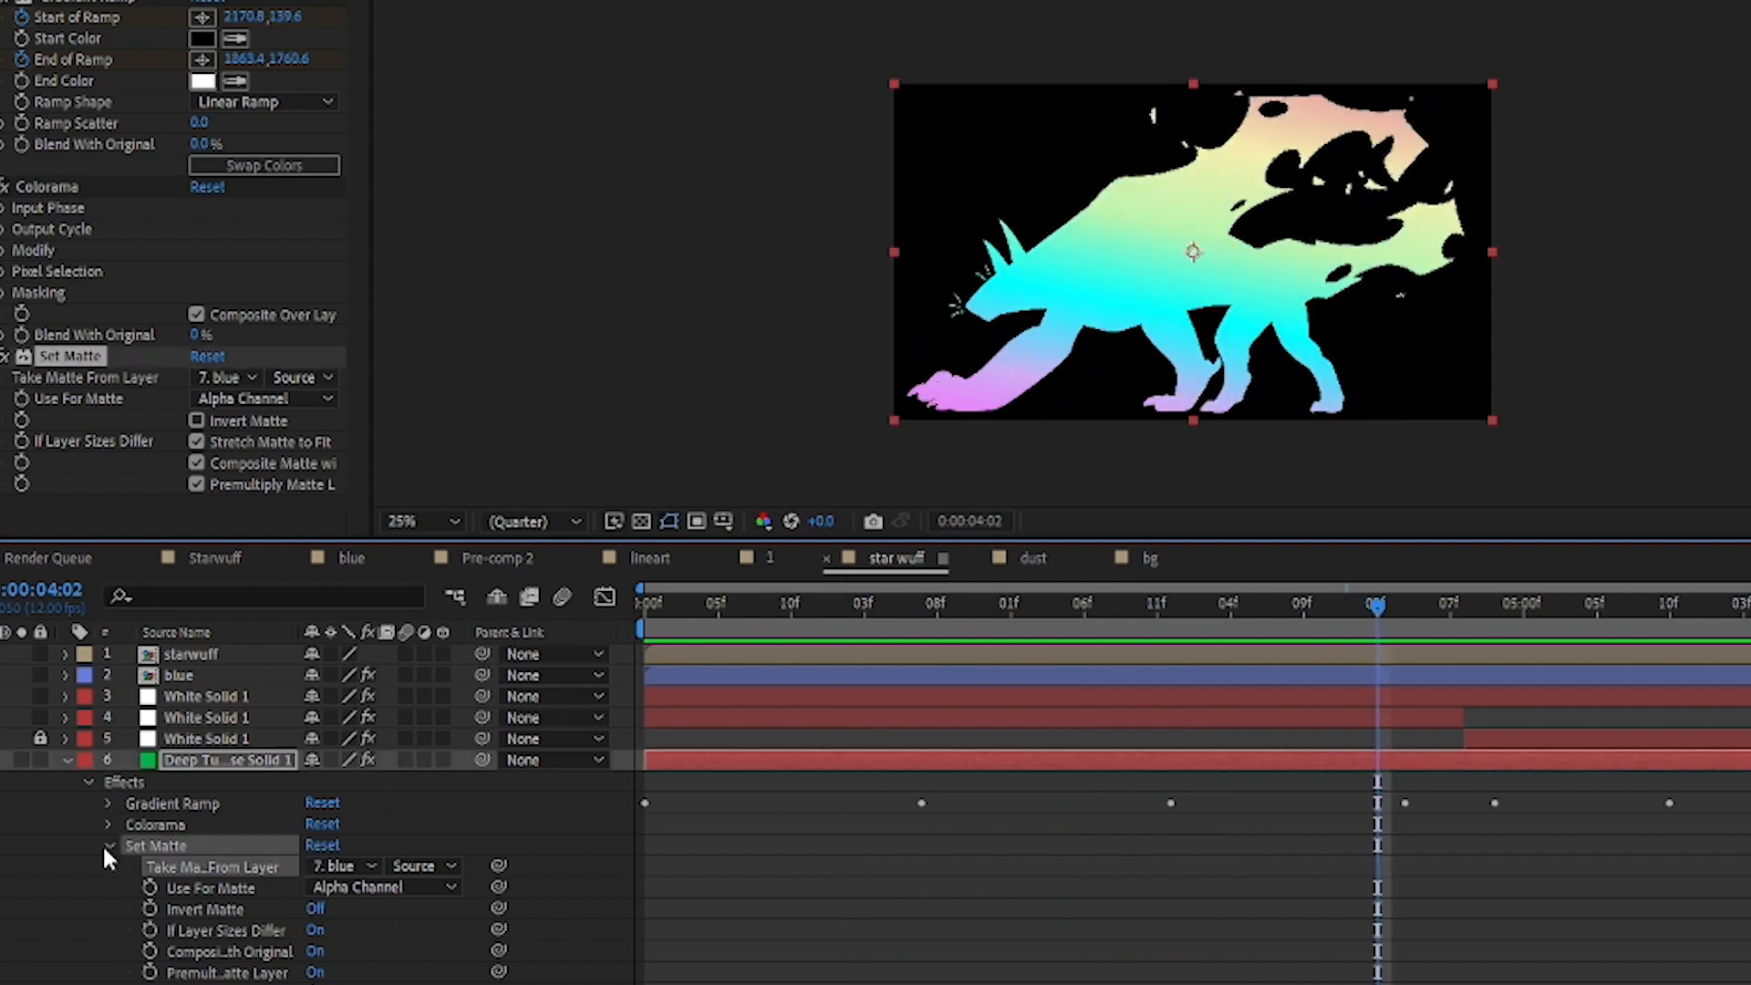
{"action": "left_click", "coordinate": [108, 846]}
{"action": "left_click", "coordinate": [176, 808]}
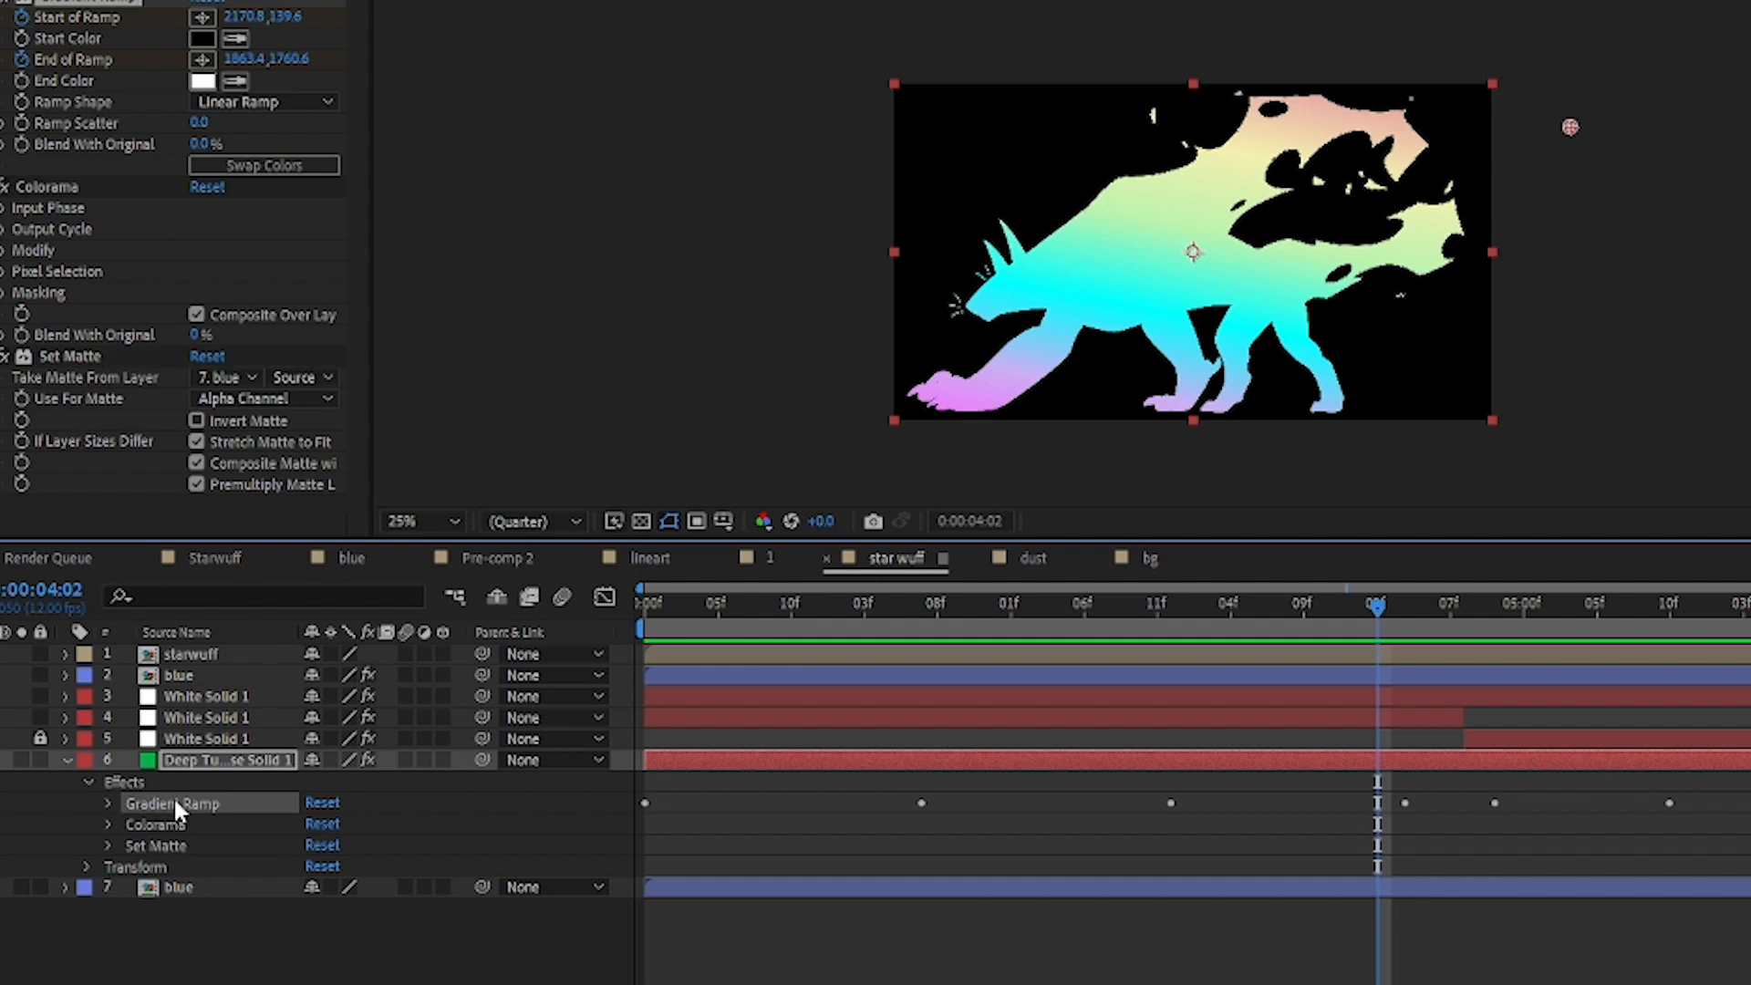
{"action": "left_click", "coordinate": [108, 803]}
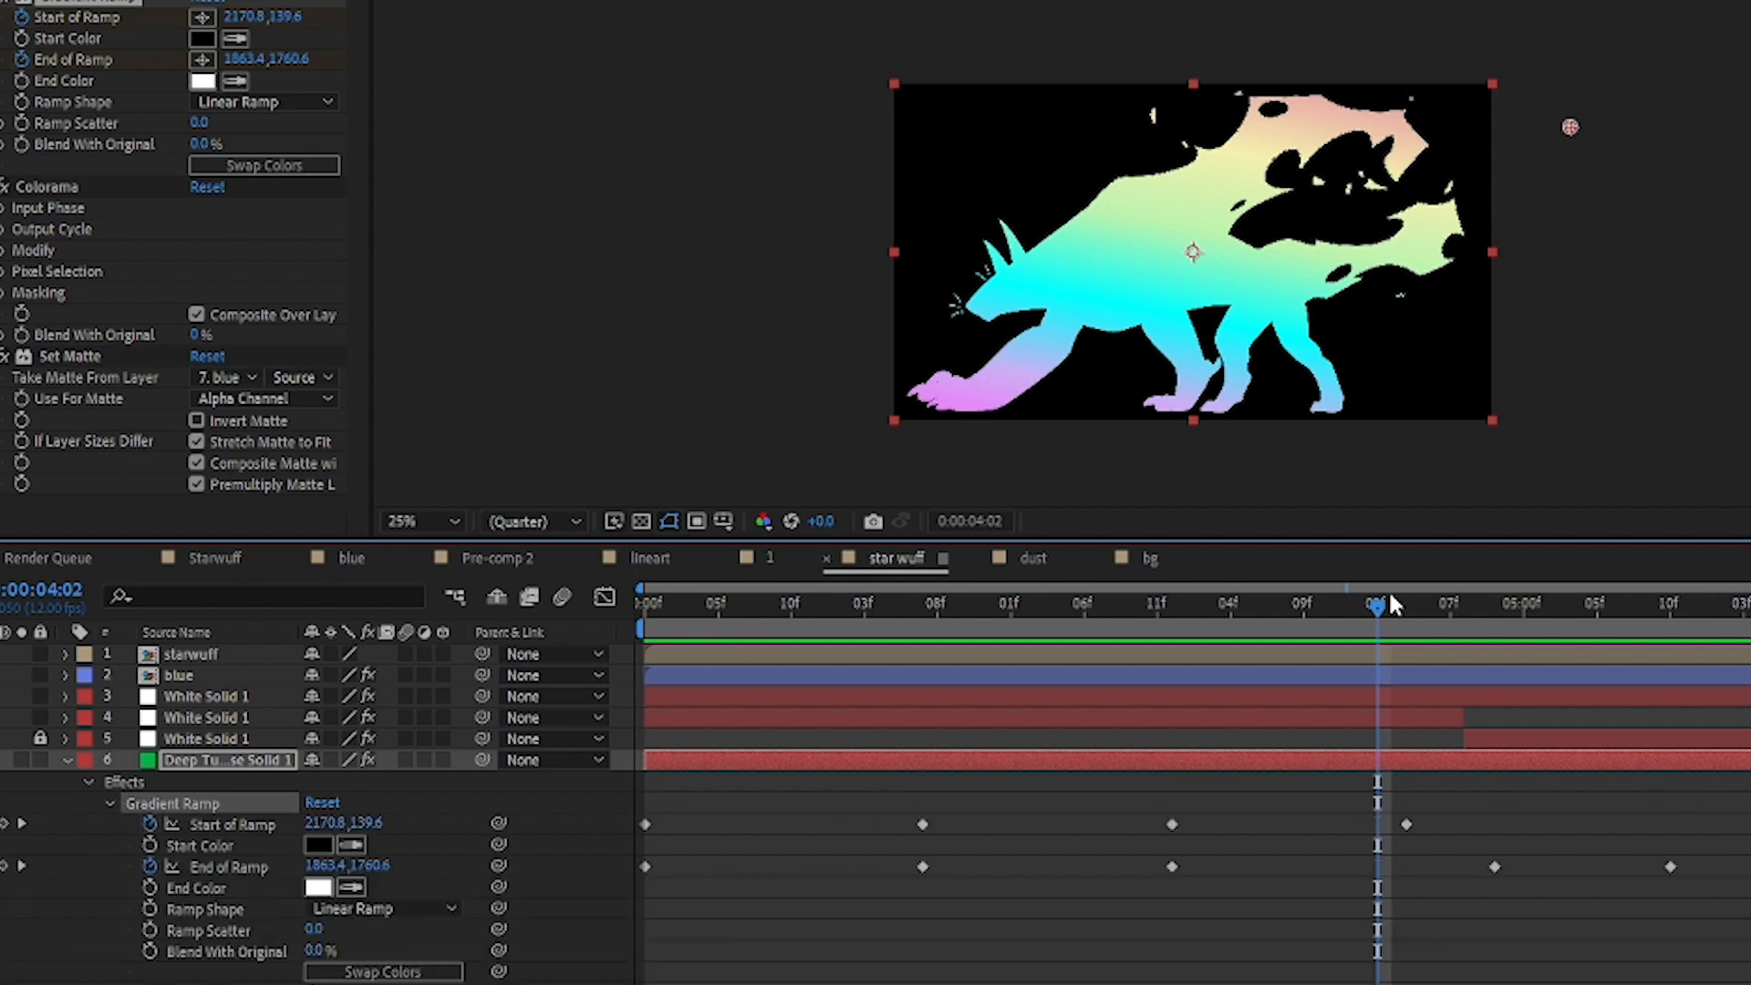
{"action": "left_click_drag", "start_coordinate": [1379, 609], "coordinate": [964, 611]}
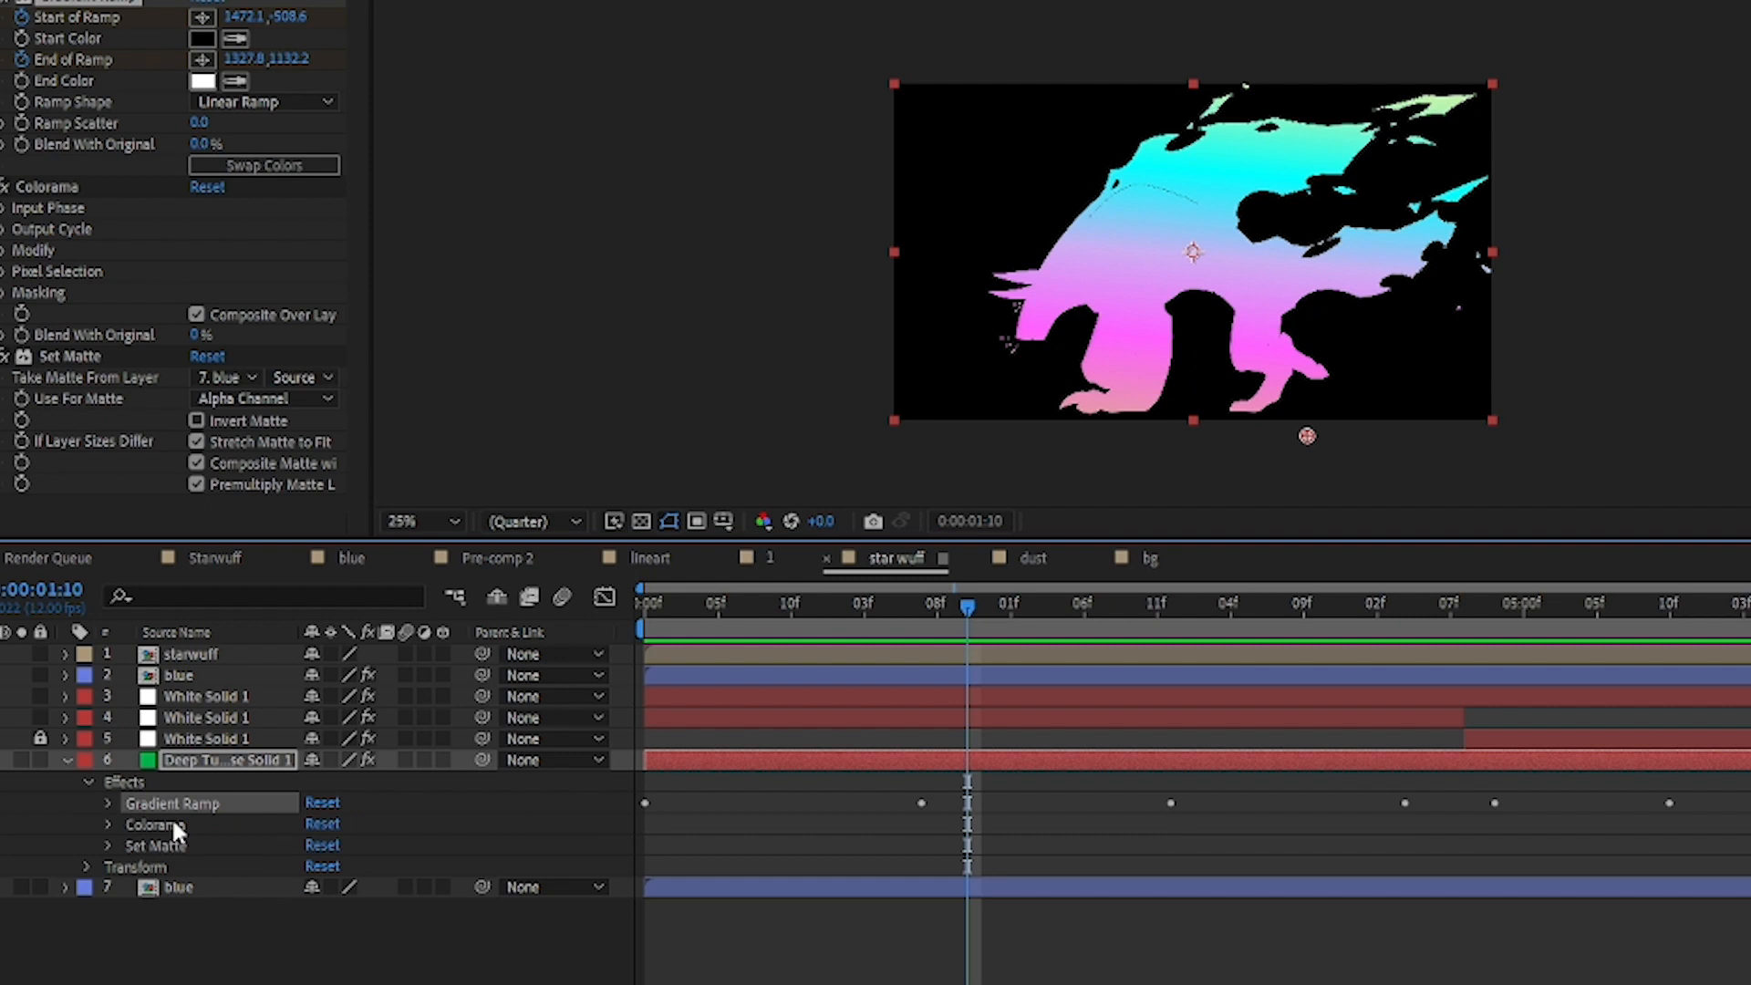
Step: Expand the Output Cycle of layer 6's Colorama effect and shift the magenta colour marker slightly towards the pink one
{"action": "left_click", "coordinate": [153, 824]}
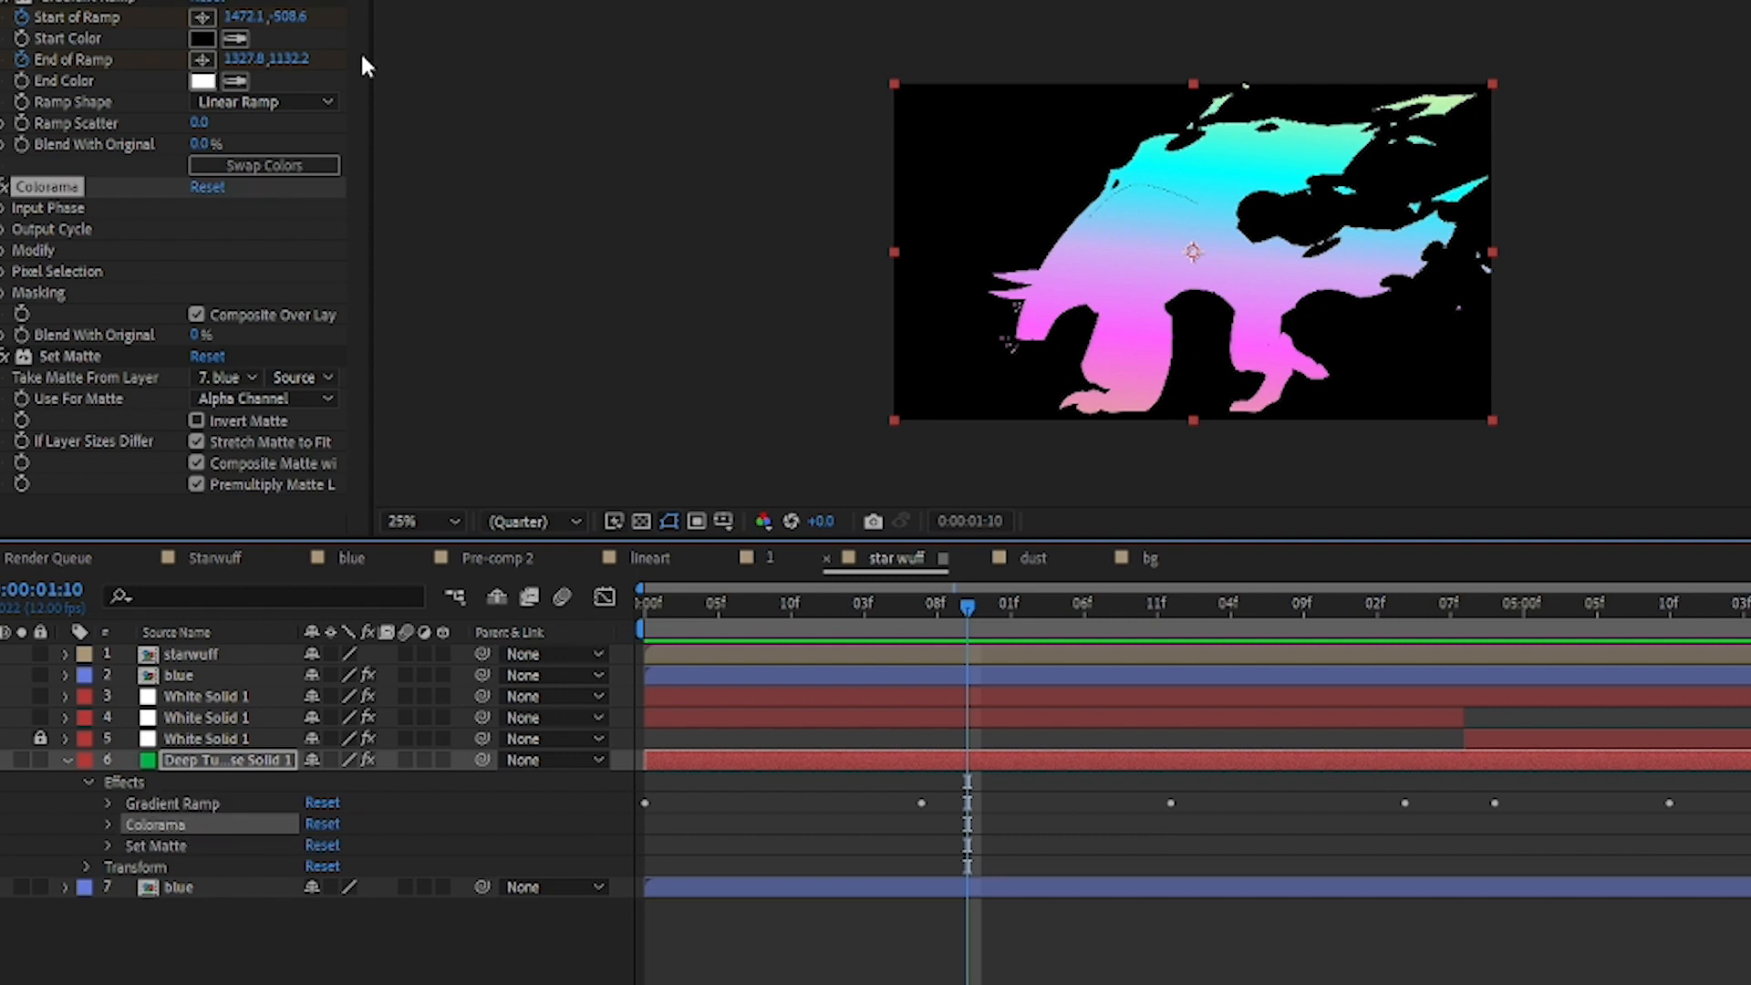
{"action": "left_click", "coordinate": [5, 251]}
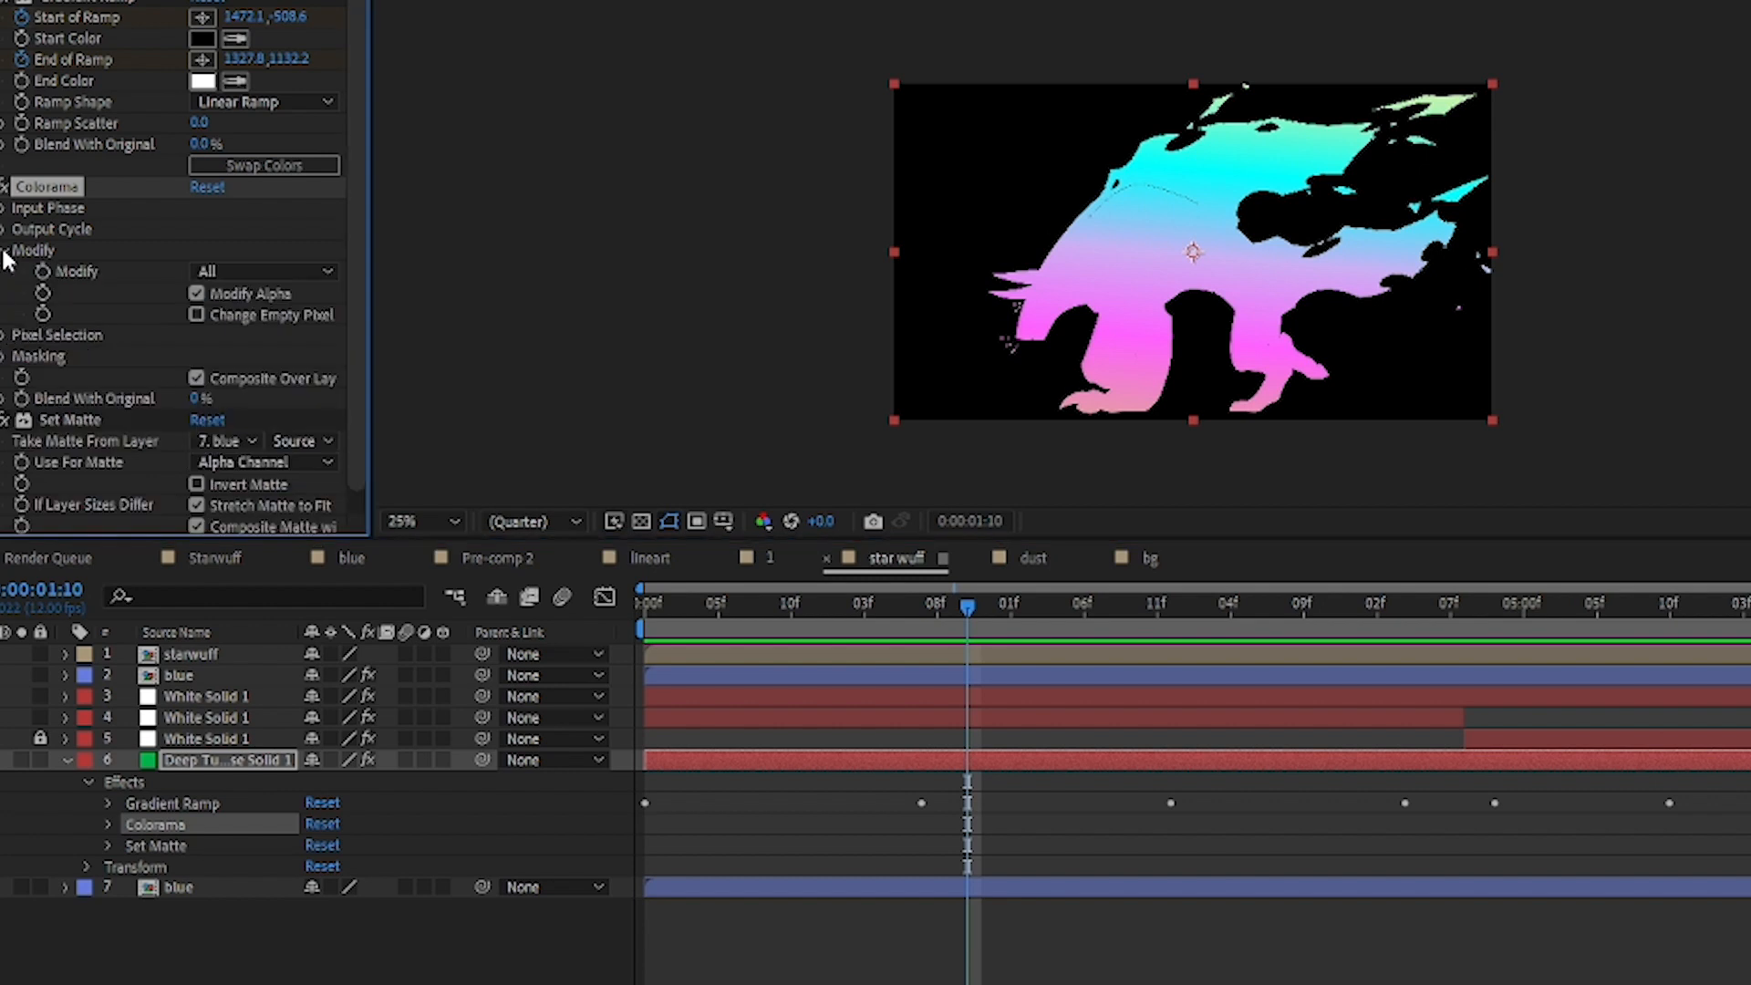
{"action": "left_click", "coordinate": [5, 251]}
{"action": "left_click", "coordinate": [6, 229]}
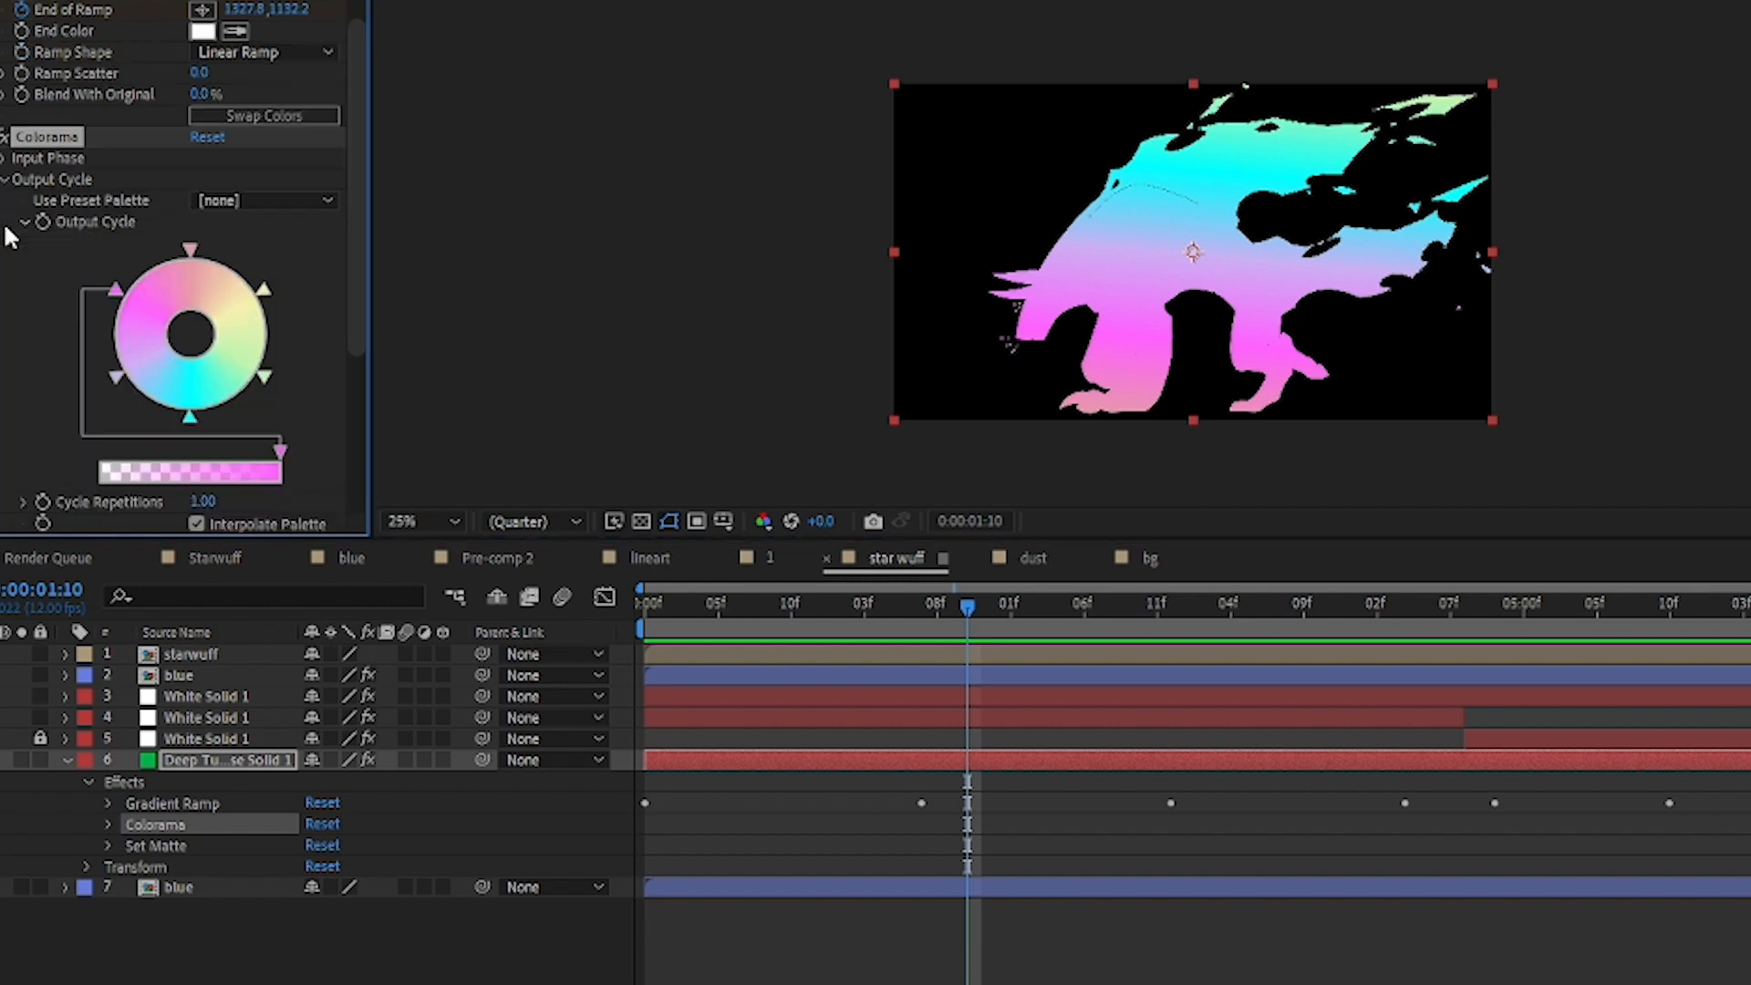
{"action": "mouse_move", "coordinate": [115, 290]}
{"action": "left_mouse_down"}
{"action": "mouse_move", "coordinate": [119, 444]}
{"action": "mouse_move", "coordinate": [135, 276]}
{"action": "left_mouse_up"}
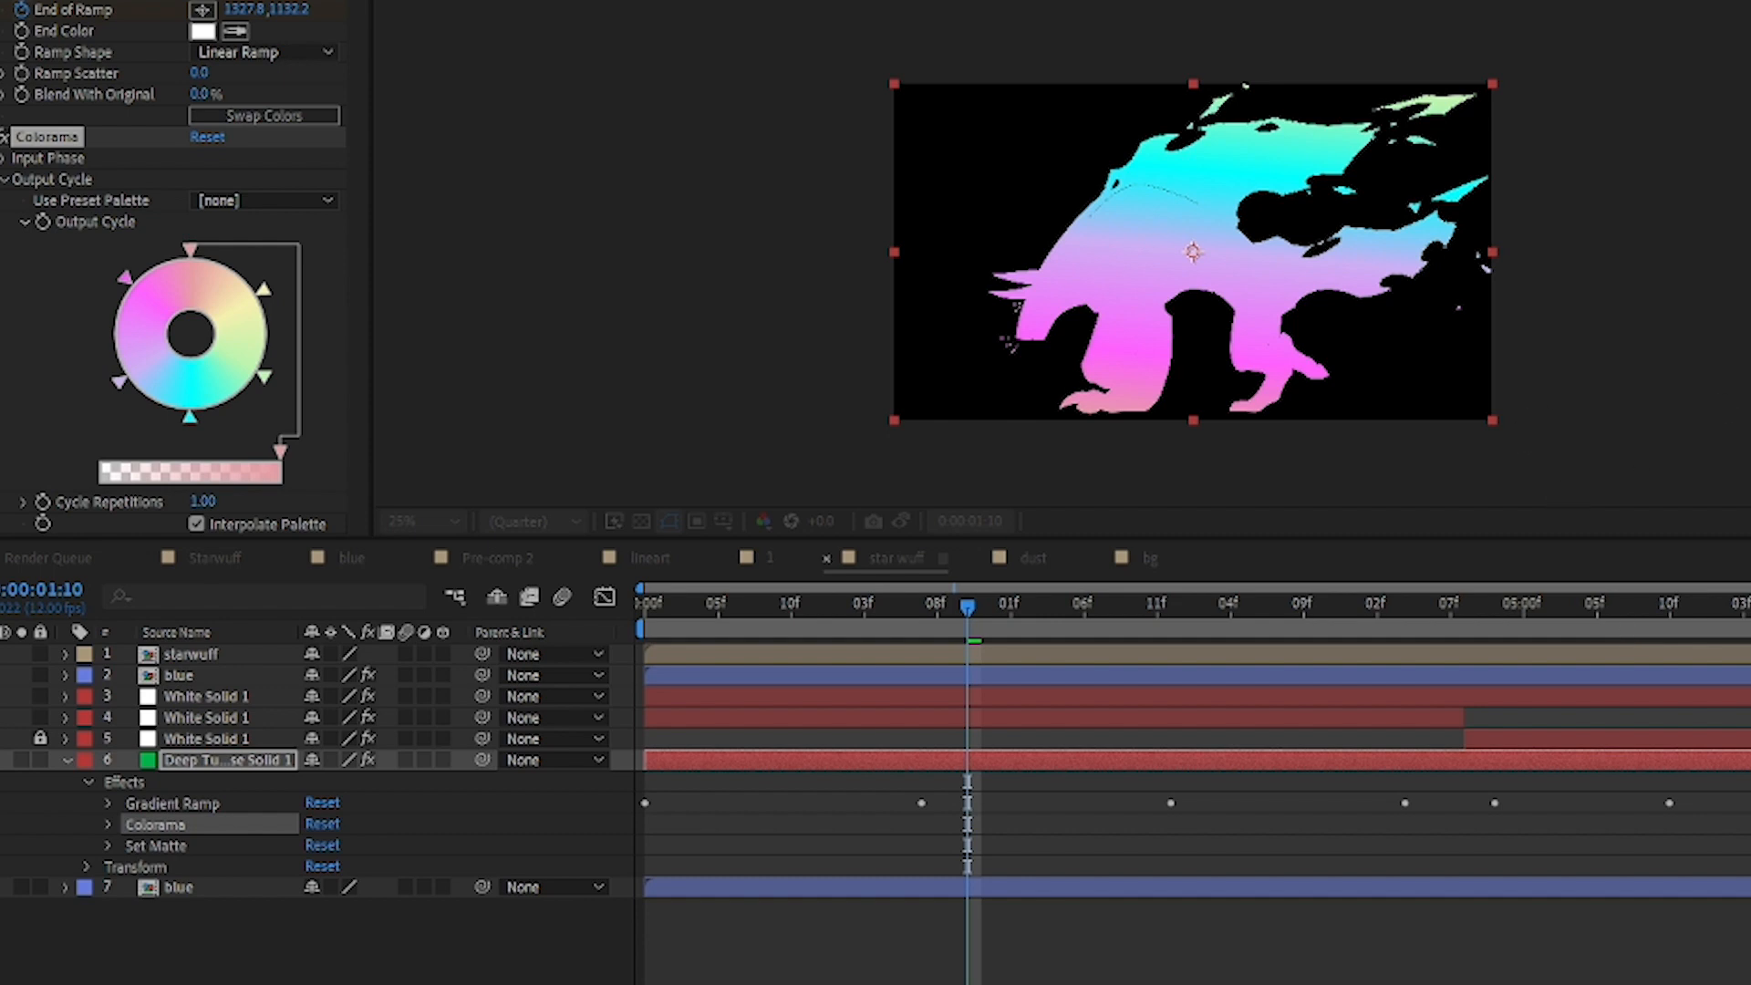
Step: Try olive green for Colorama's pink marker and green for the magenta one, preview the gradient up to 0:00:03:05, and undo both colour changes
{"action": "left_click", "coordinate": [1201, 475]}
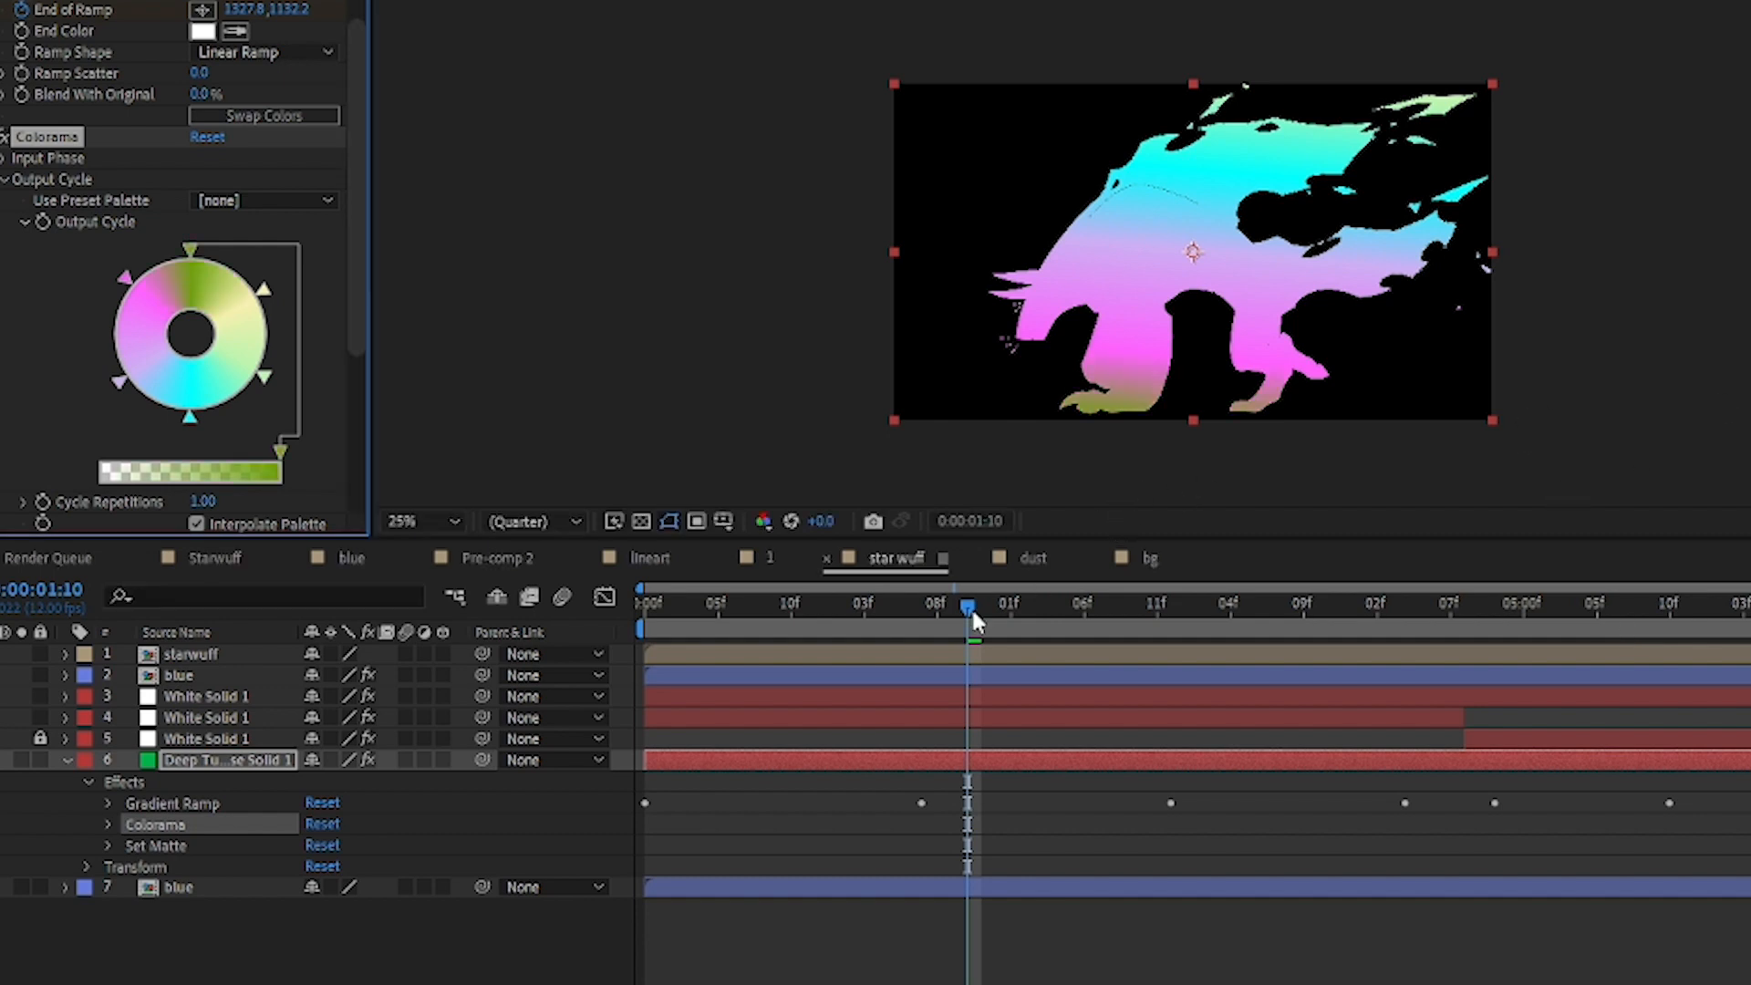
{"action": "key", "text": "ctrl+z"}
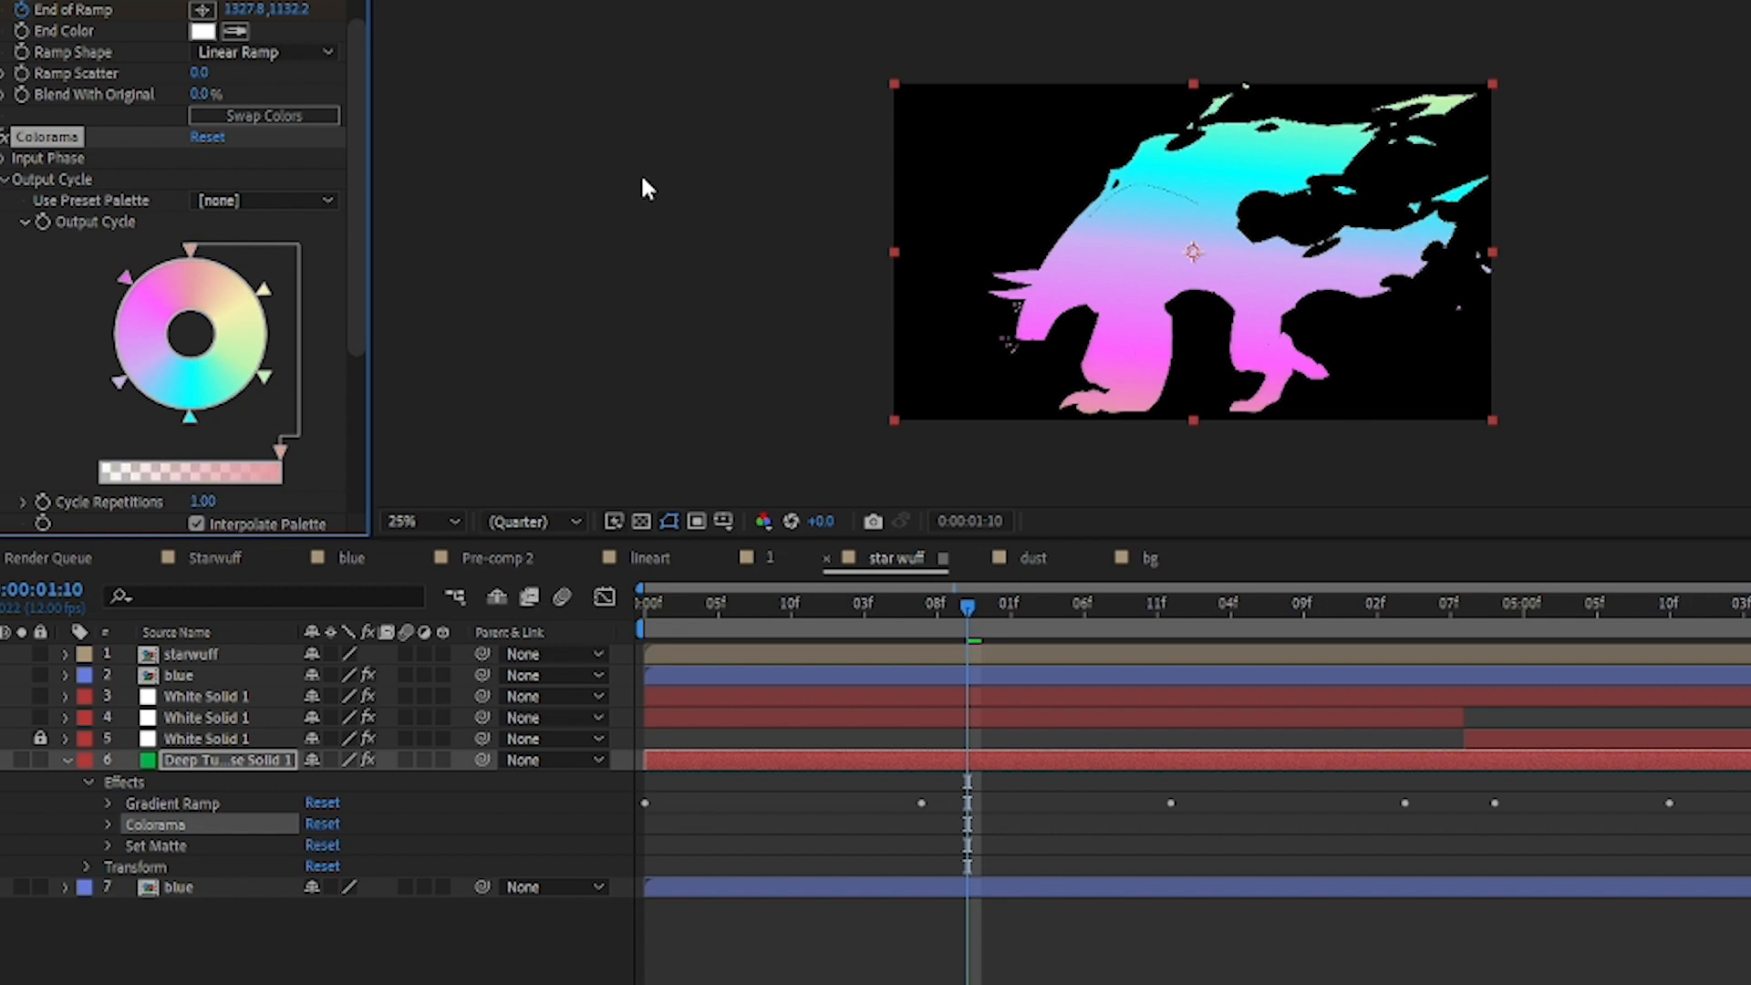
{"action": "left_click", "coordinate": [127, 279]}
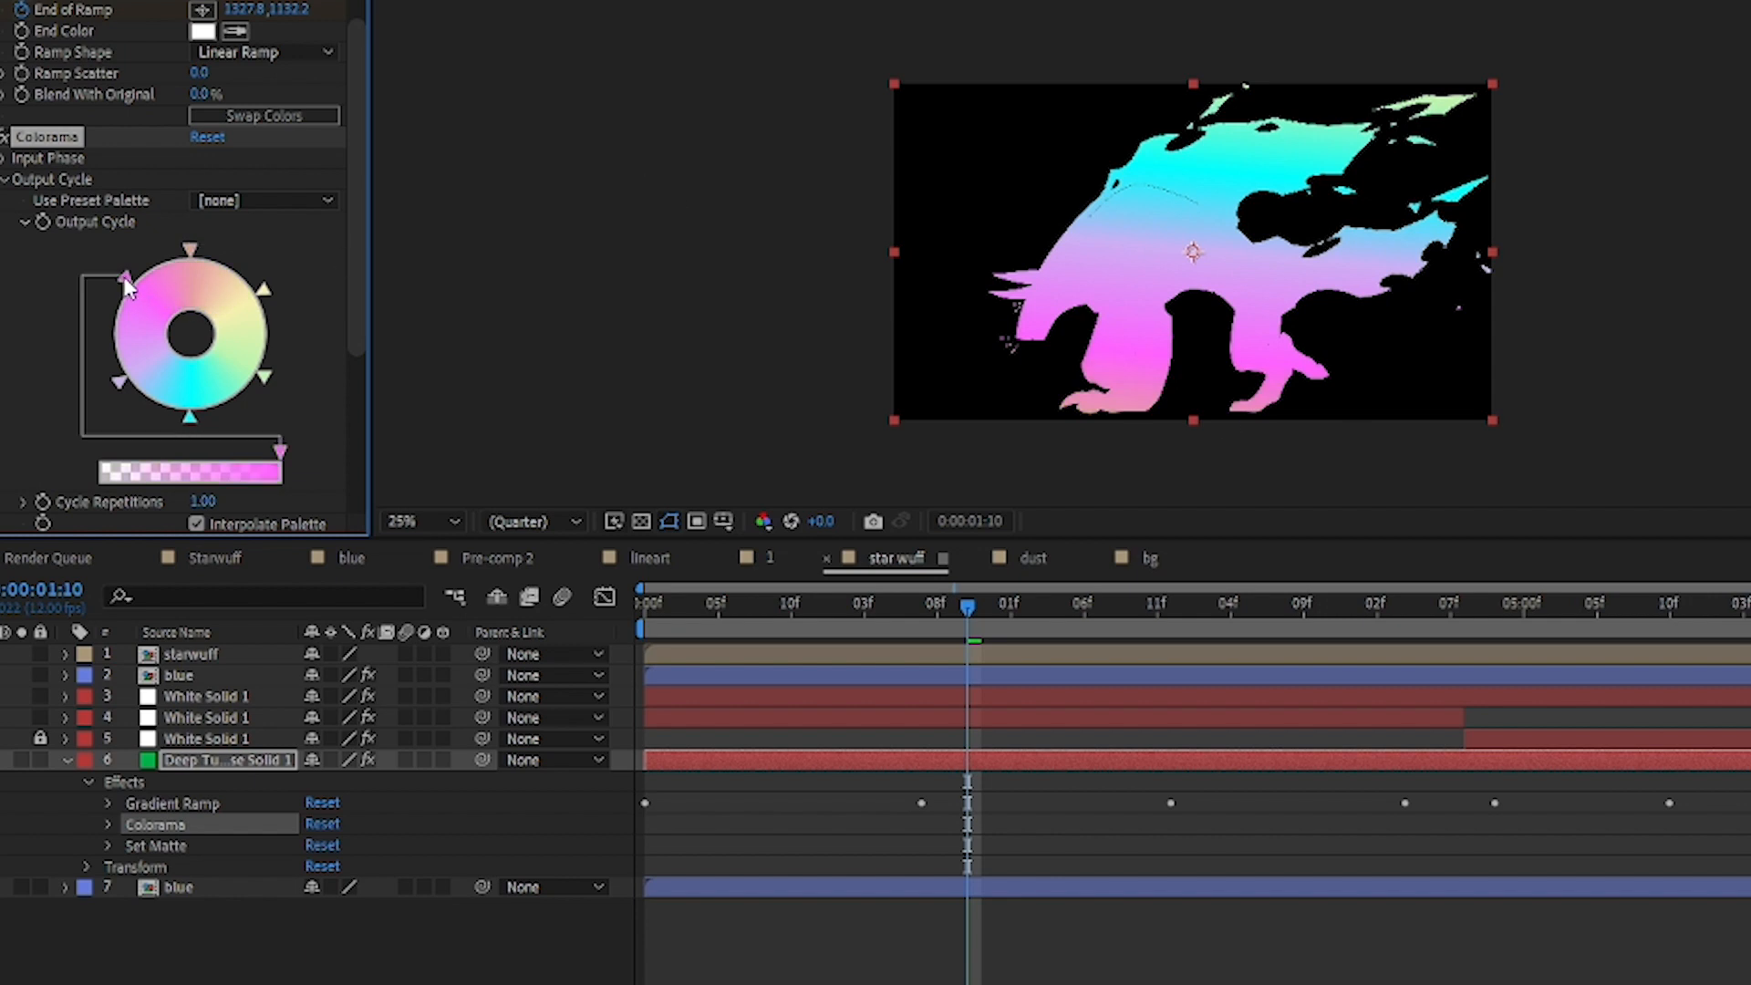
{"action": "double_click", "coordinate": [127, 278]}
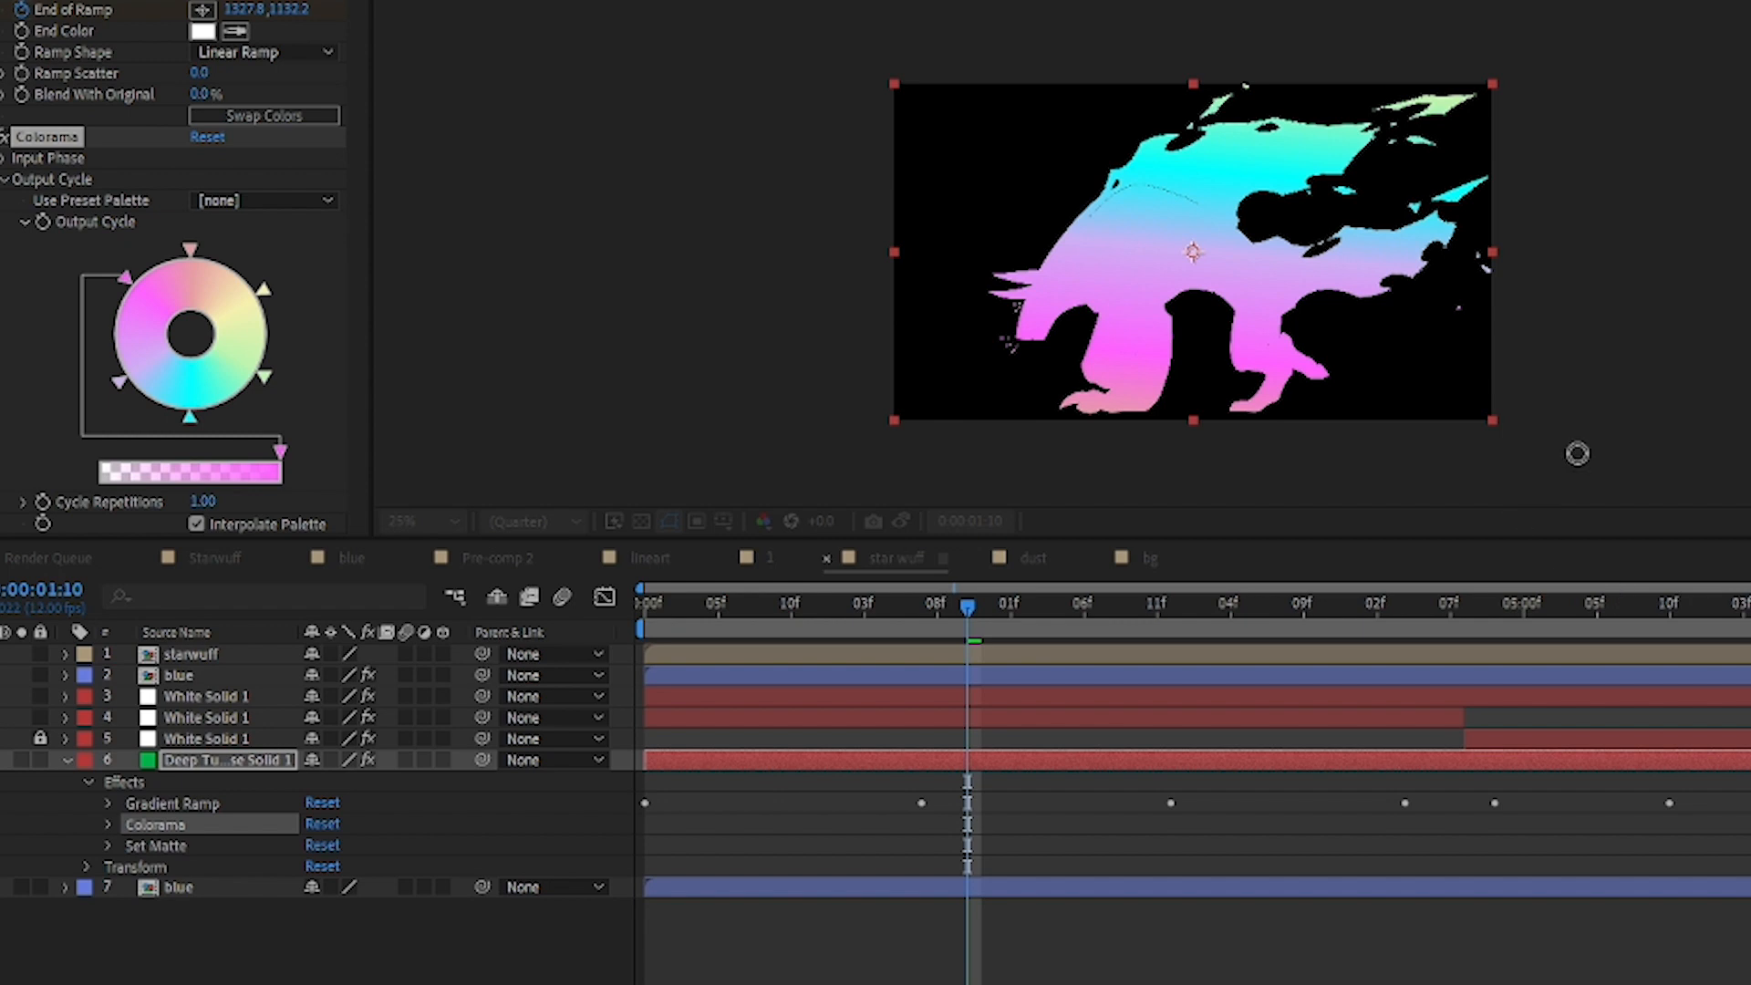
{"action": "key", "text": "Return"}
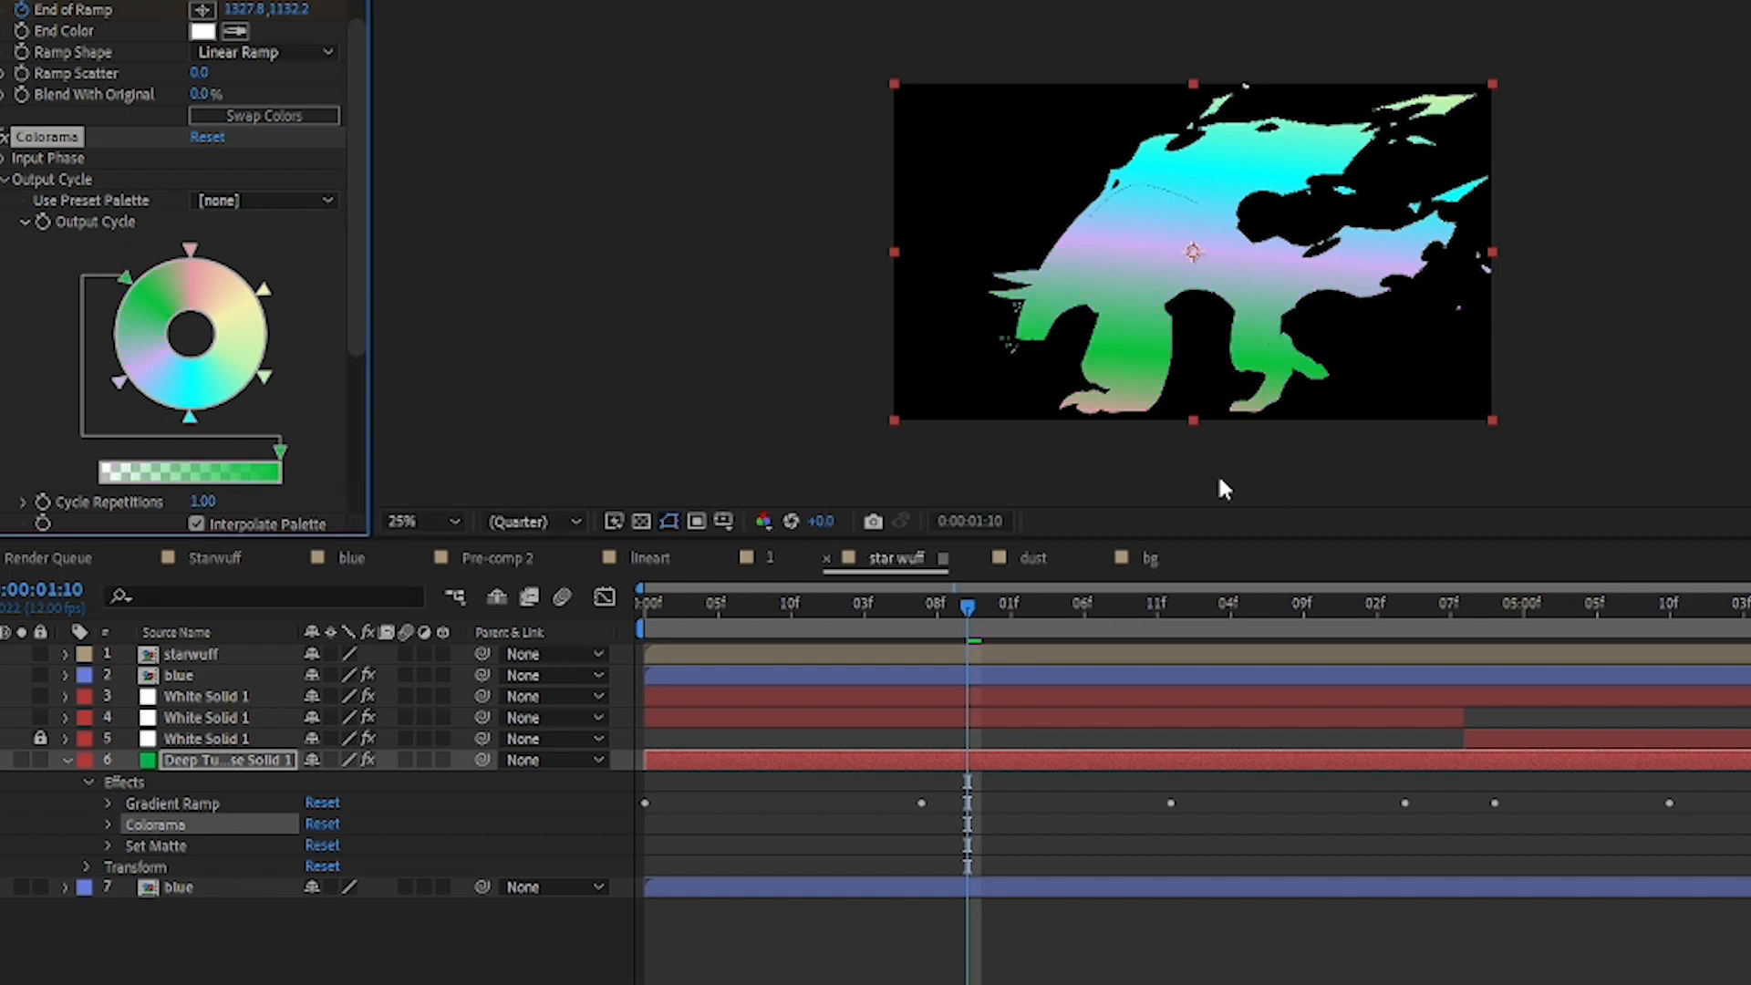
{"action": "left_click_drag", "start_coordinate": [969, 606], "coordinate": [1252, 572]}
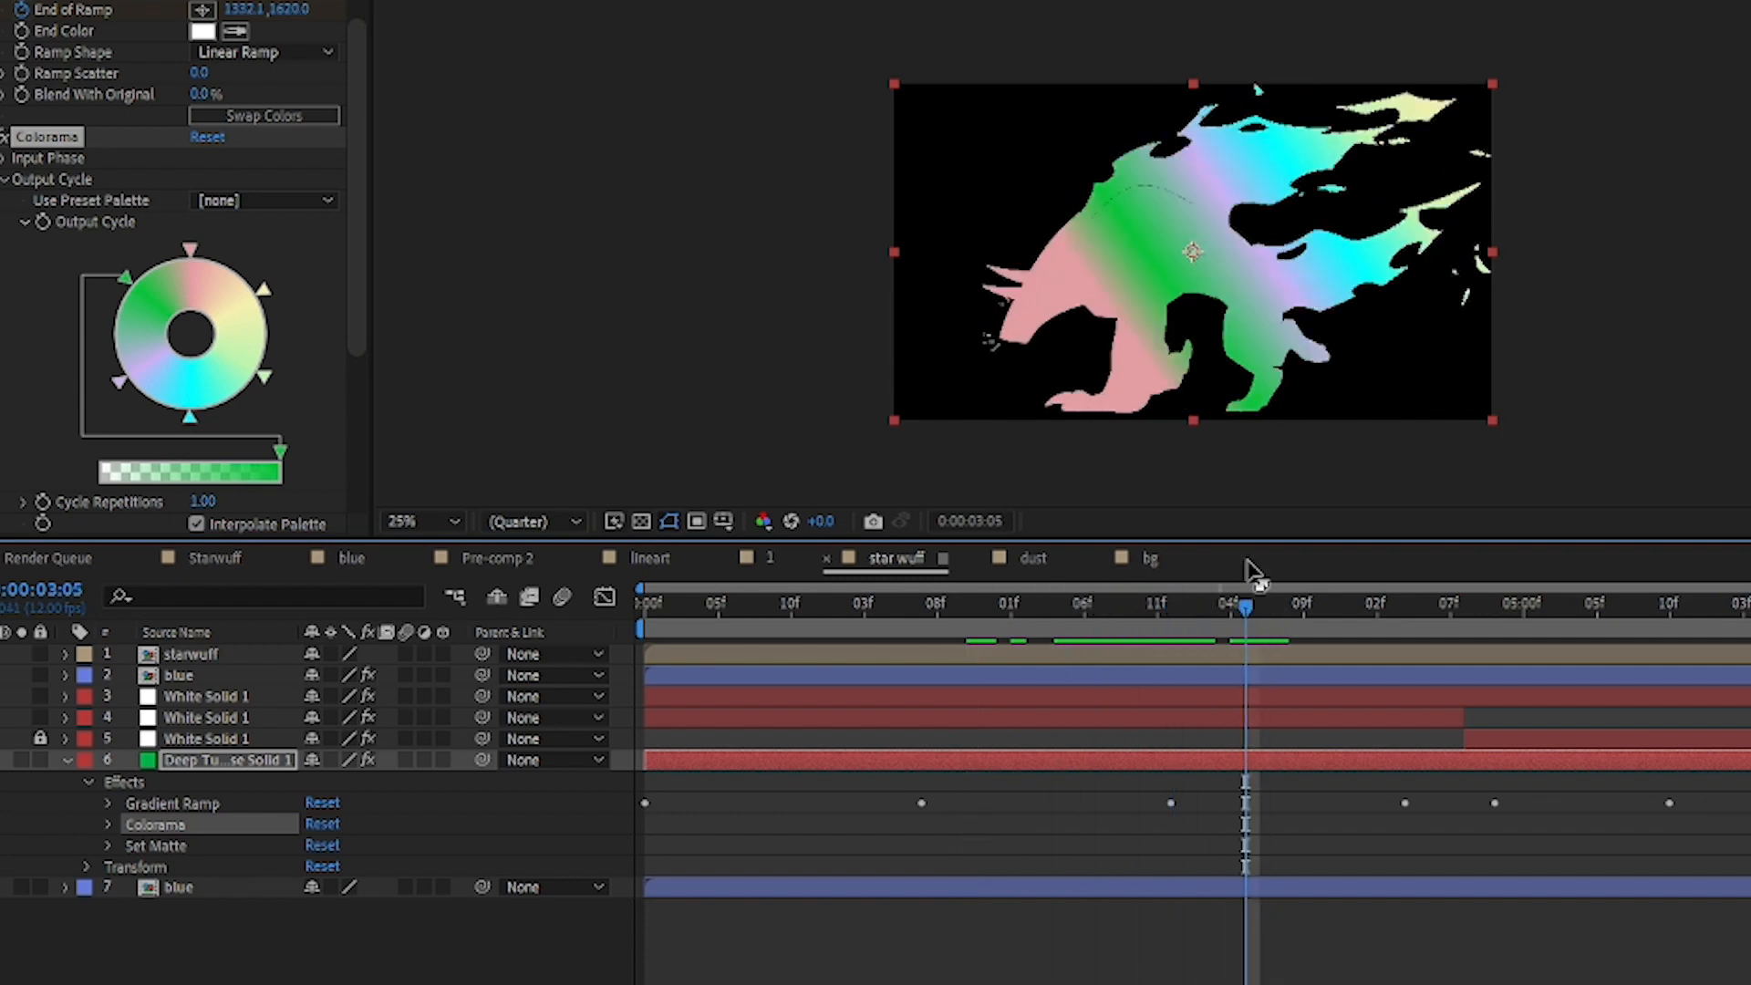
{"action": "key", "text": "ctrl+z"}
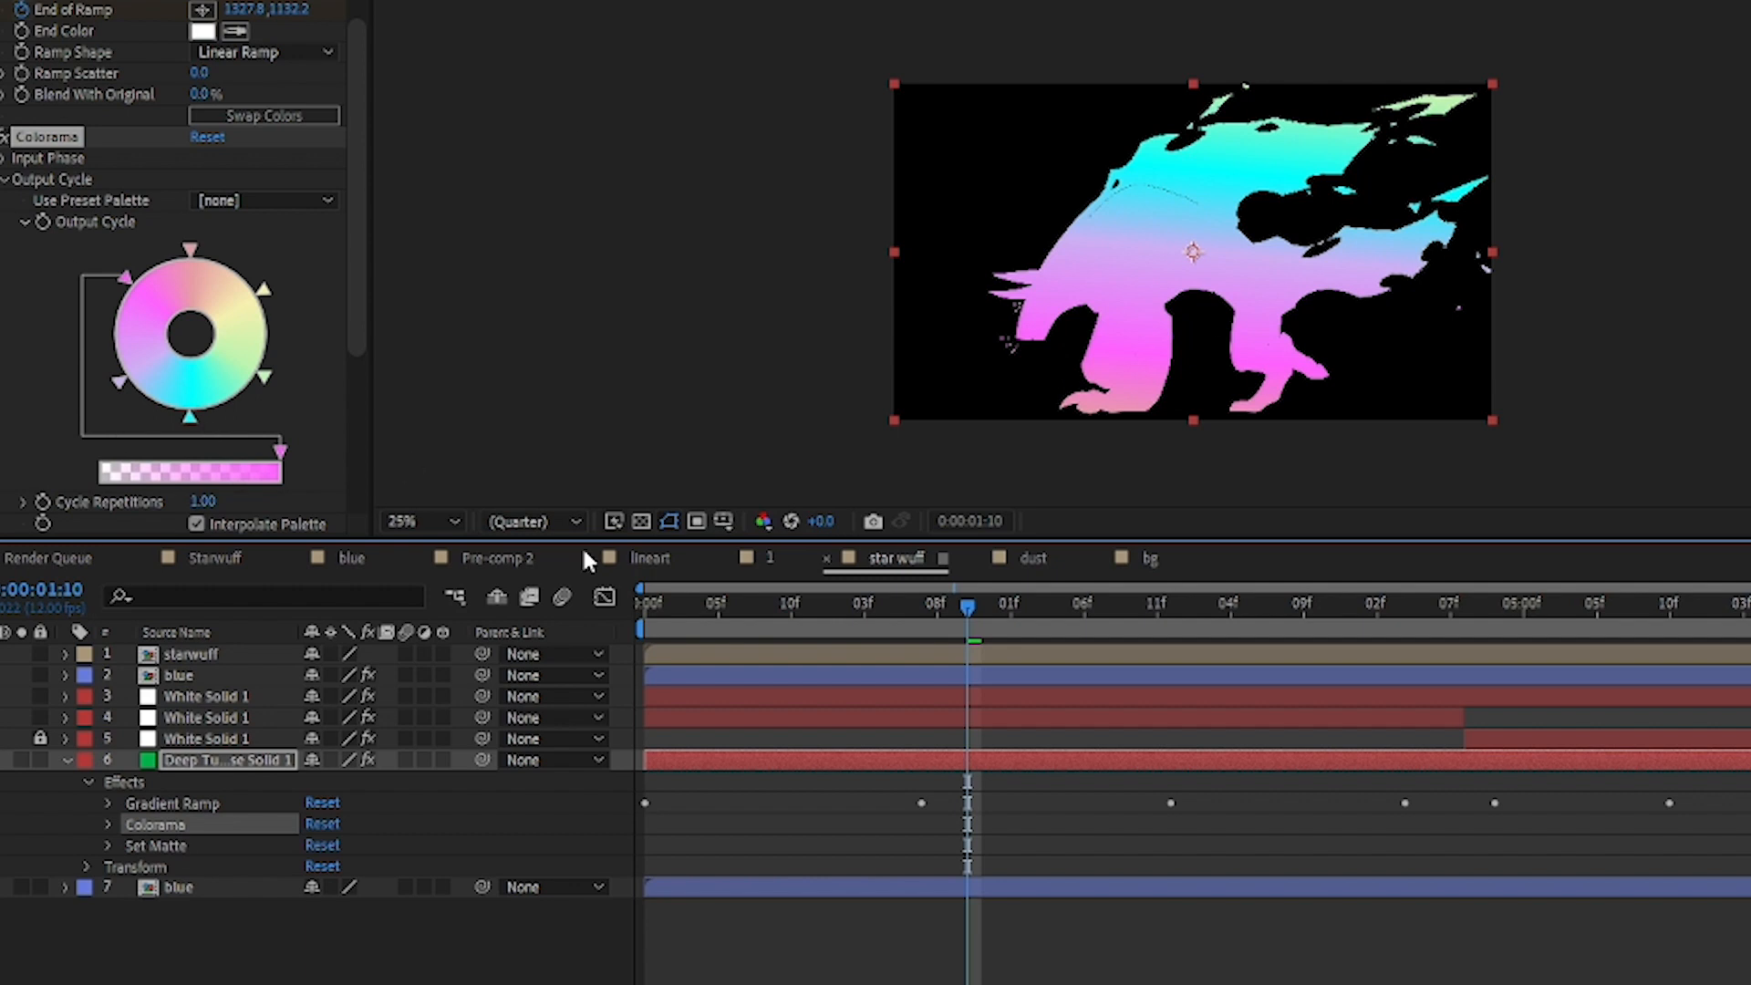
Step: Show the White Solid 1 particle layers and examine the CC Particle World settings of layer 4
{"action": "left_click", "coordinate": [2, 718]}
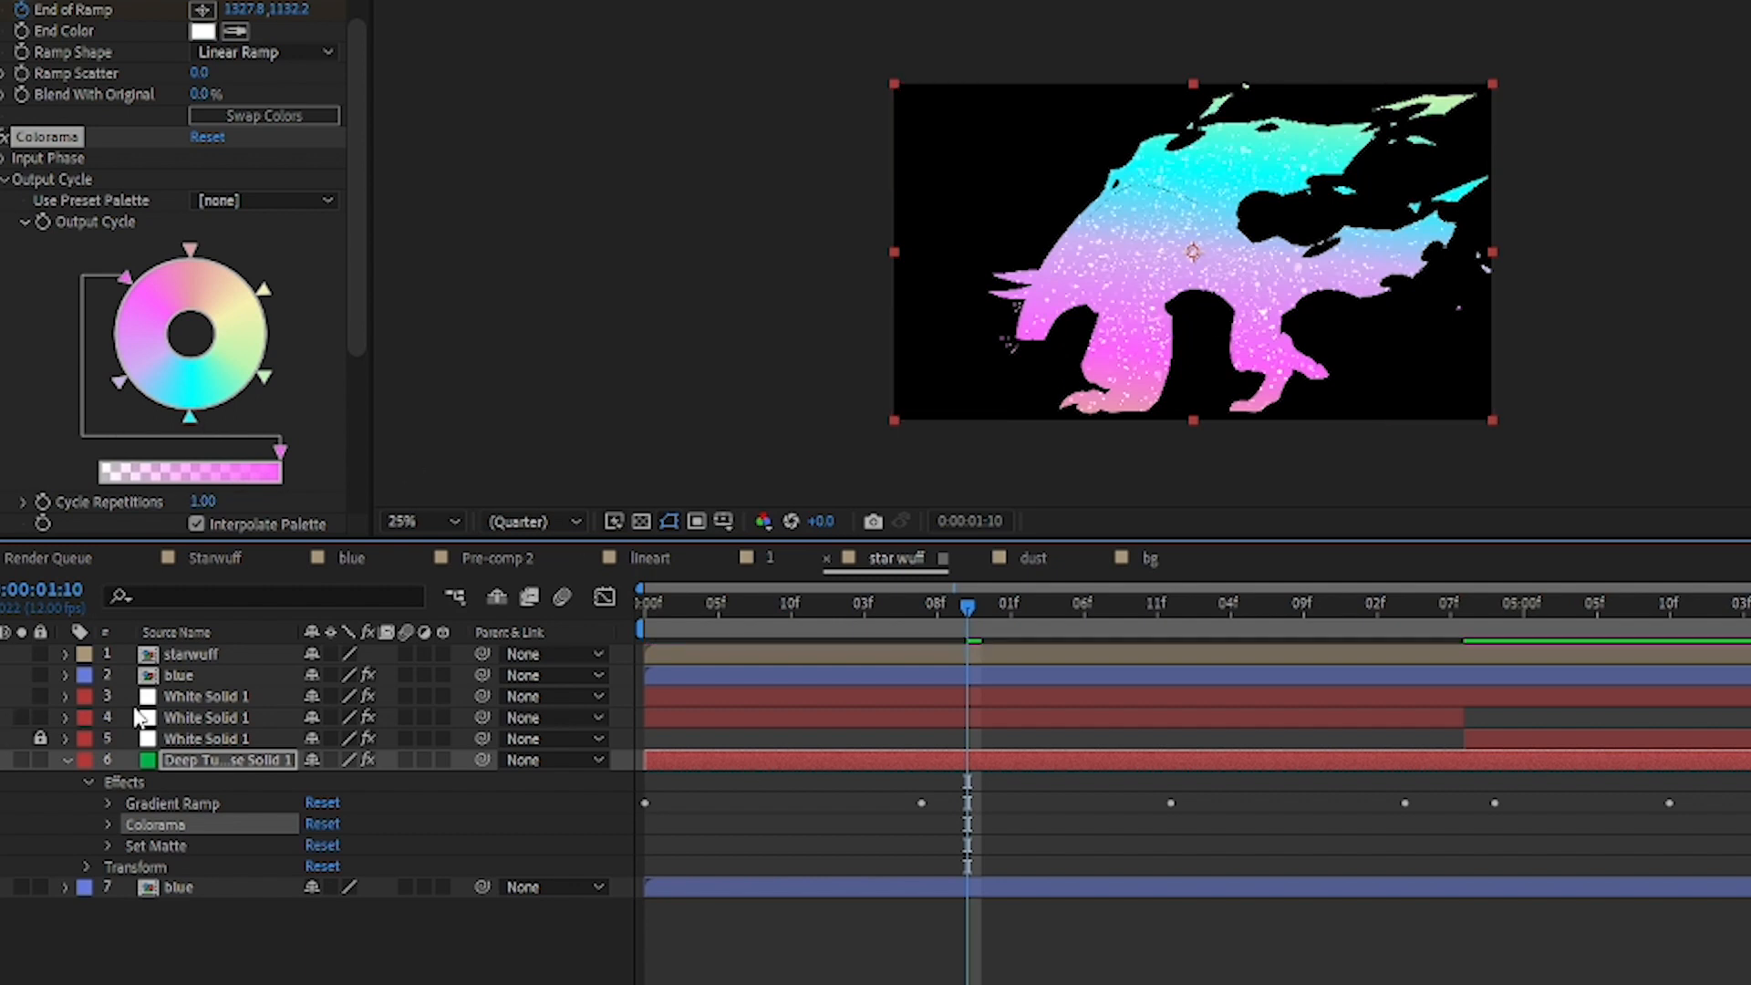
{"action": "left_click", "coordinate": [702, 719]}
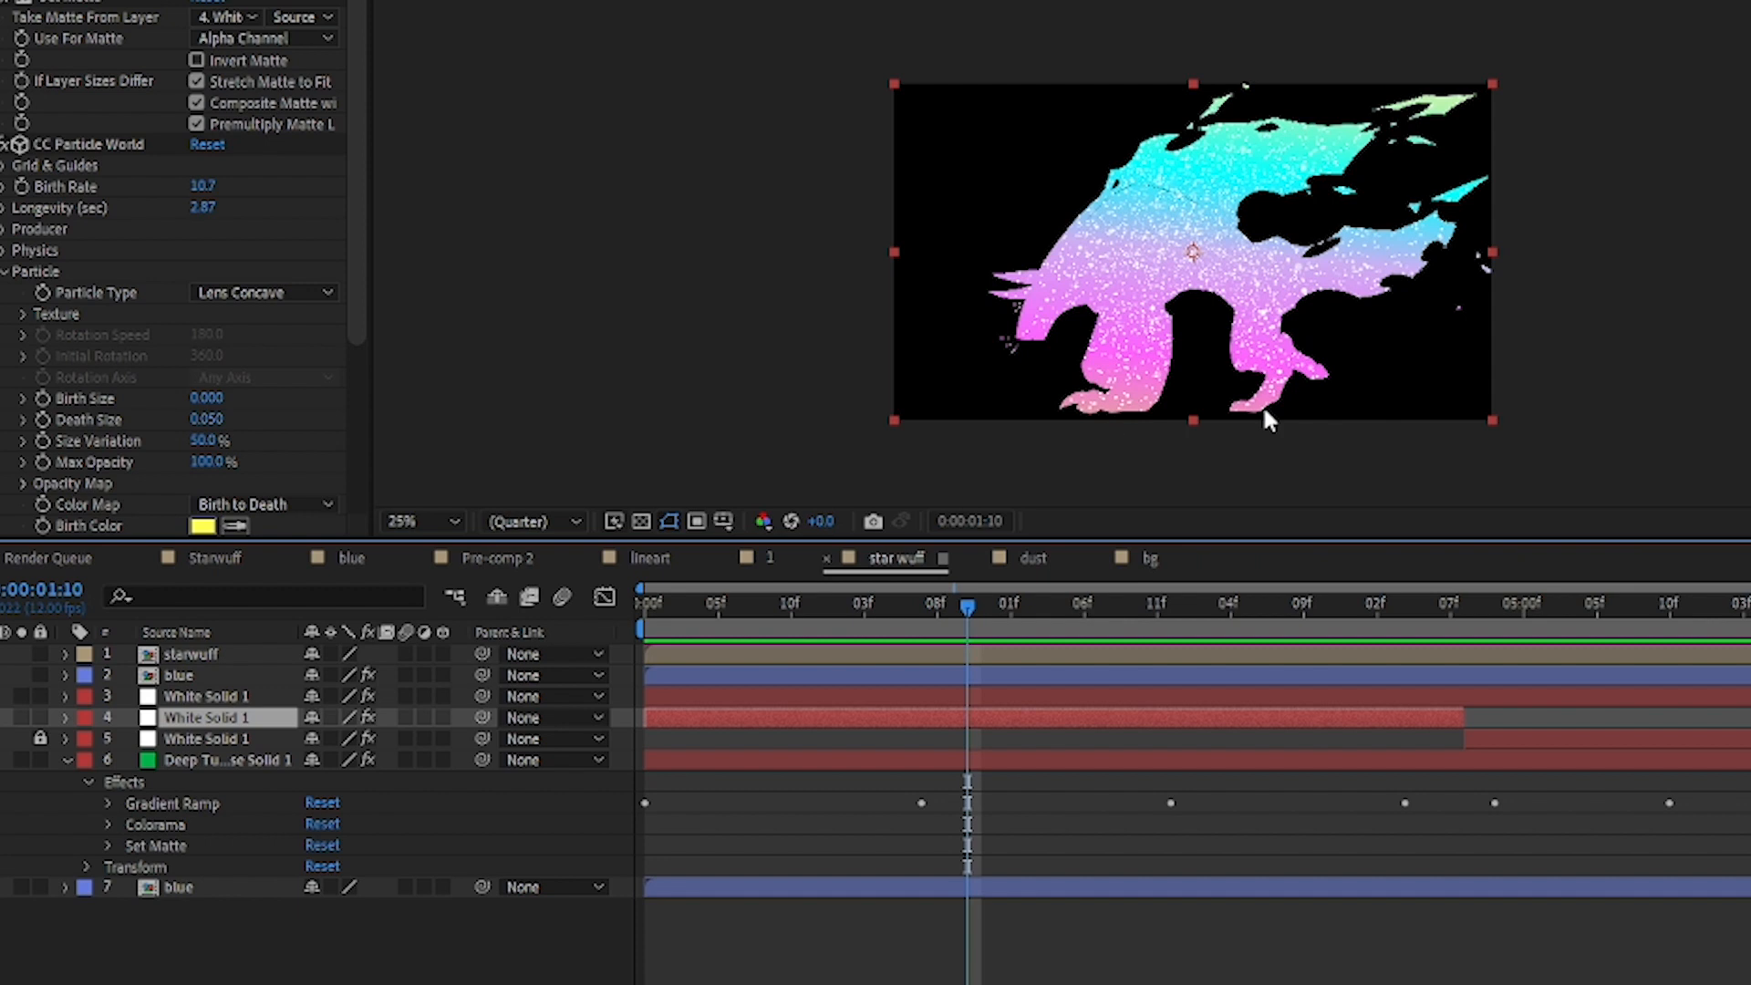
Step: Show the upper blue layer on layer 2 and expand its effects to examine the Keylight (1.2) settings
{"action": "left_click", "coordinate": [233, 675]}
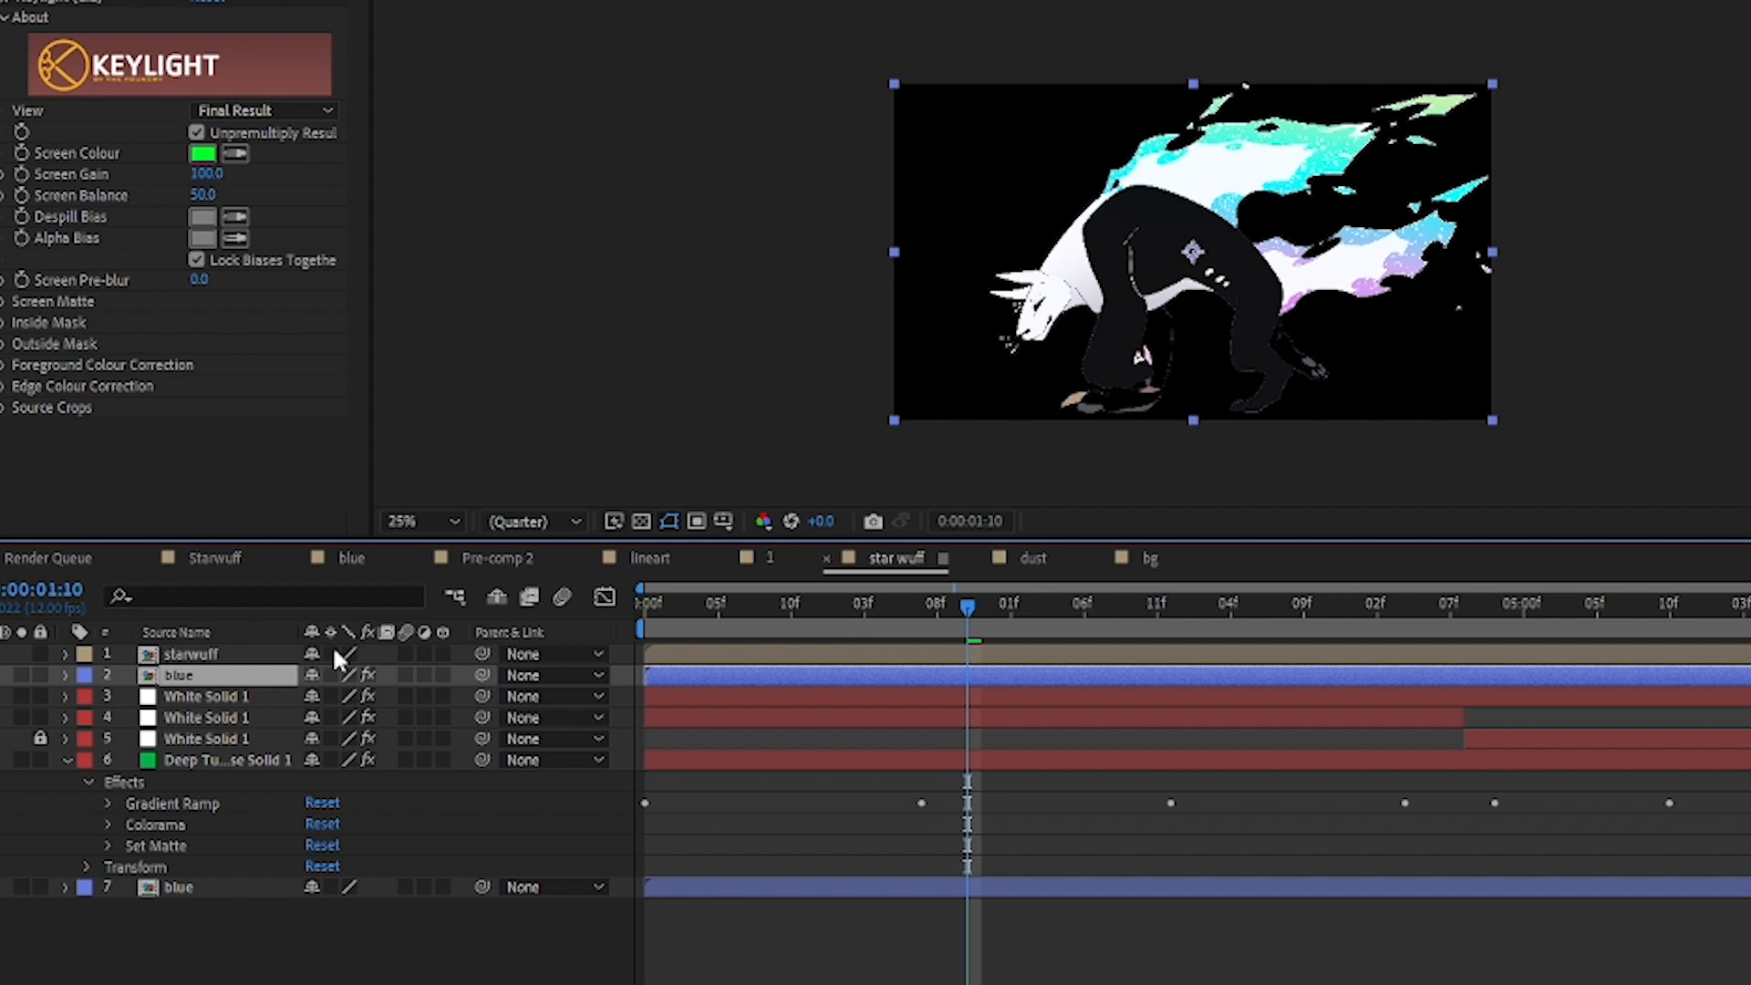
{"action": "left_click", "coordinate": [63, 676]}
{"action": "left_click", "coordinate": [155, 718]}
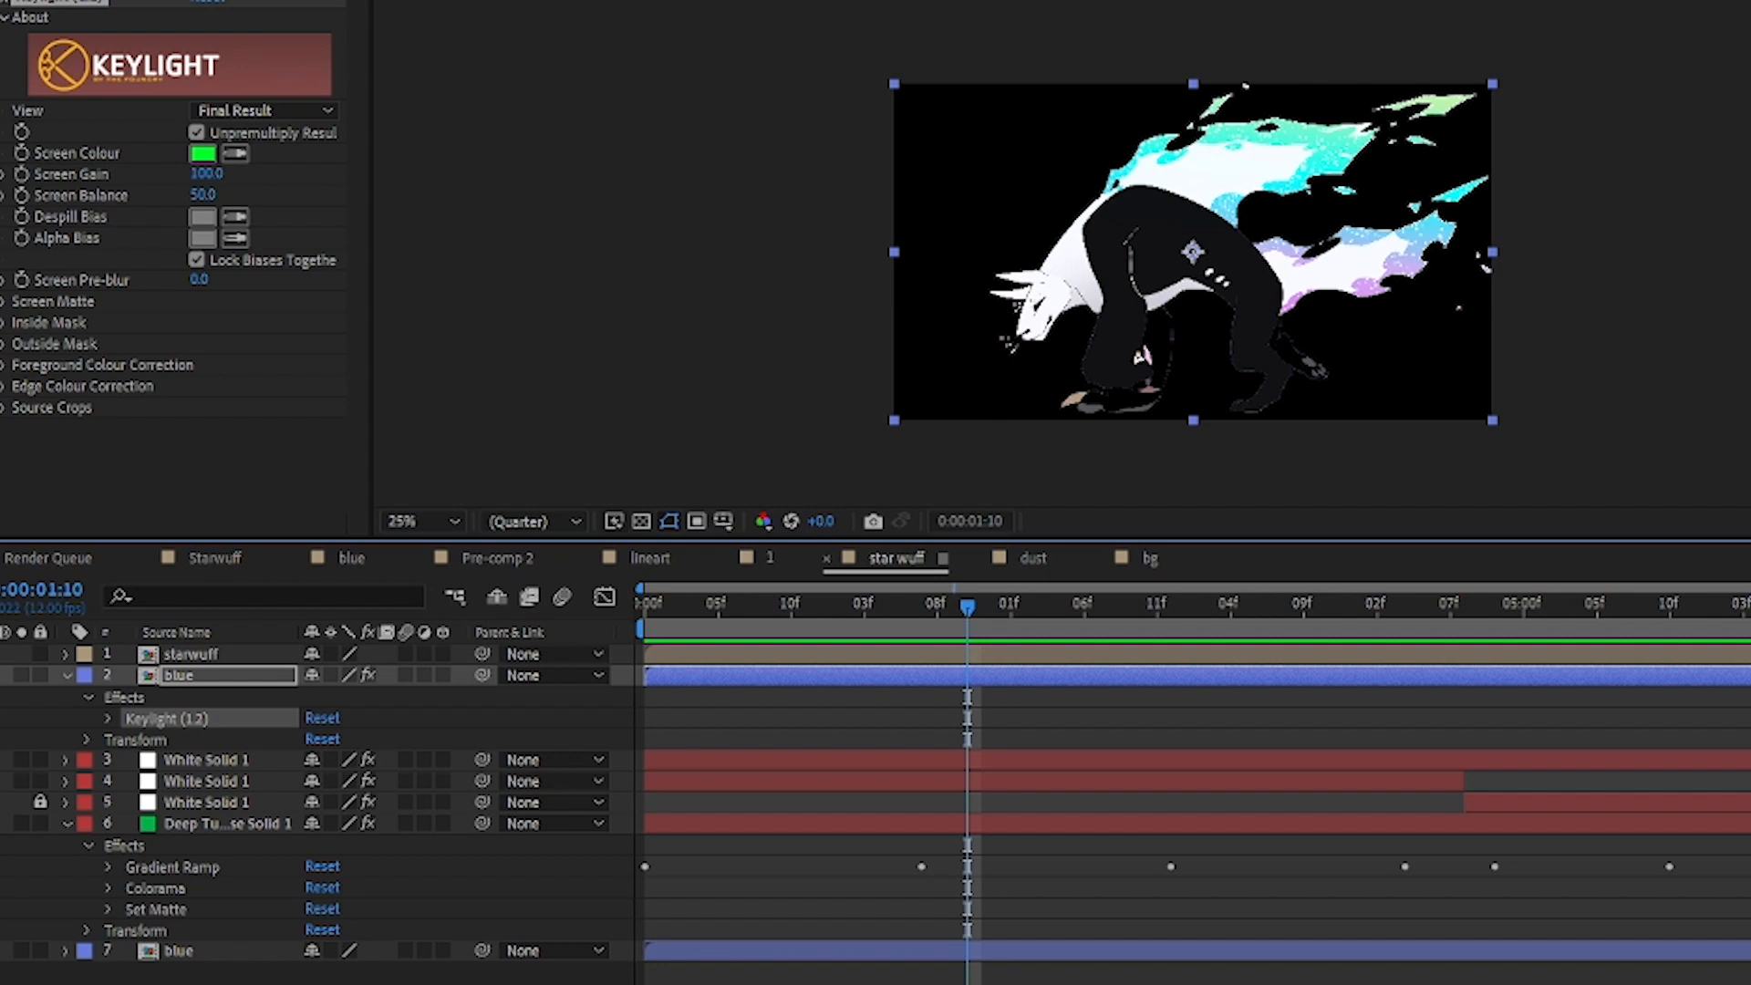
Step: Go to 0:00:01:04 and toggle the visibility of the upper blue layer on layer 2 to compare the wolf with and without it
{"action": "key", "text": "period"}
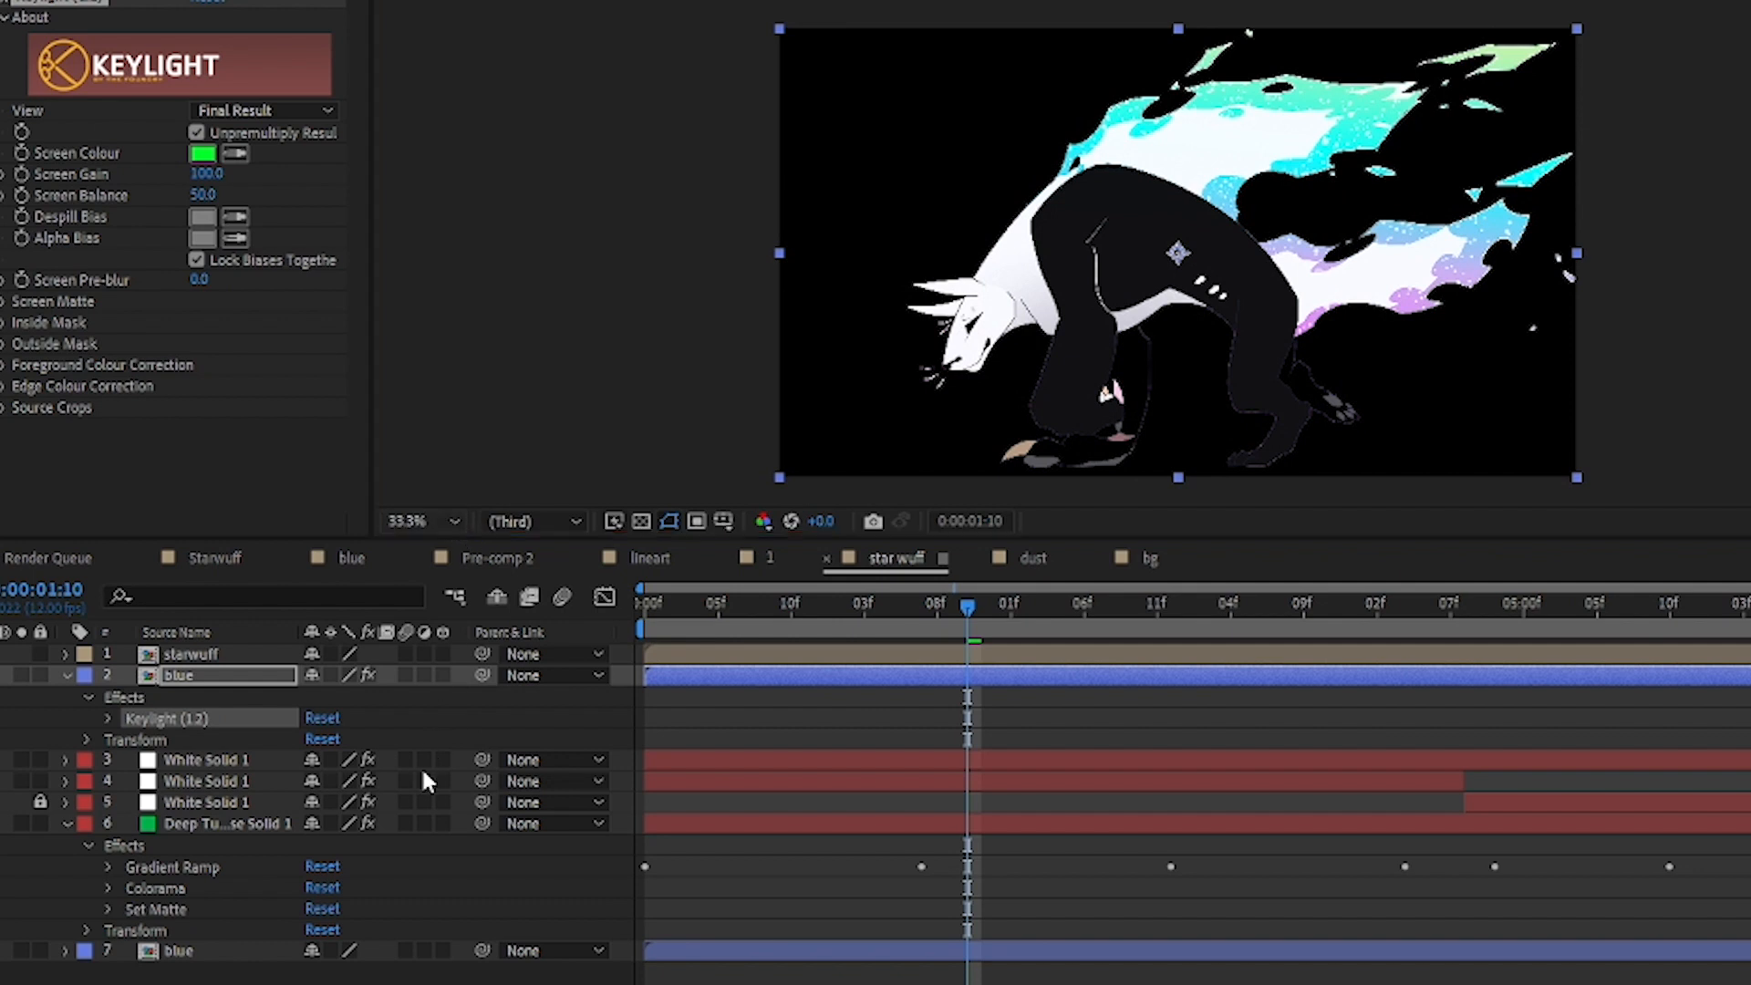
{"action": "key", "text": "period"}
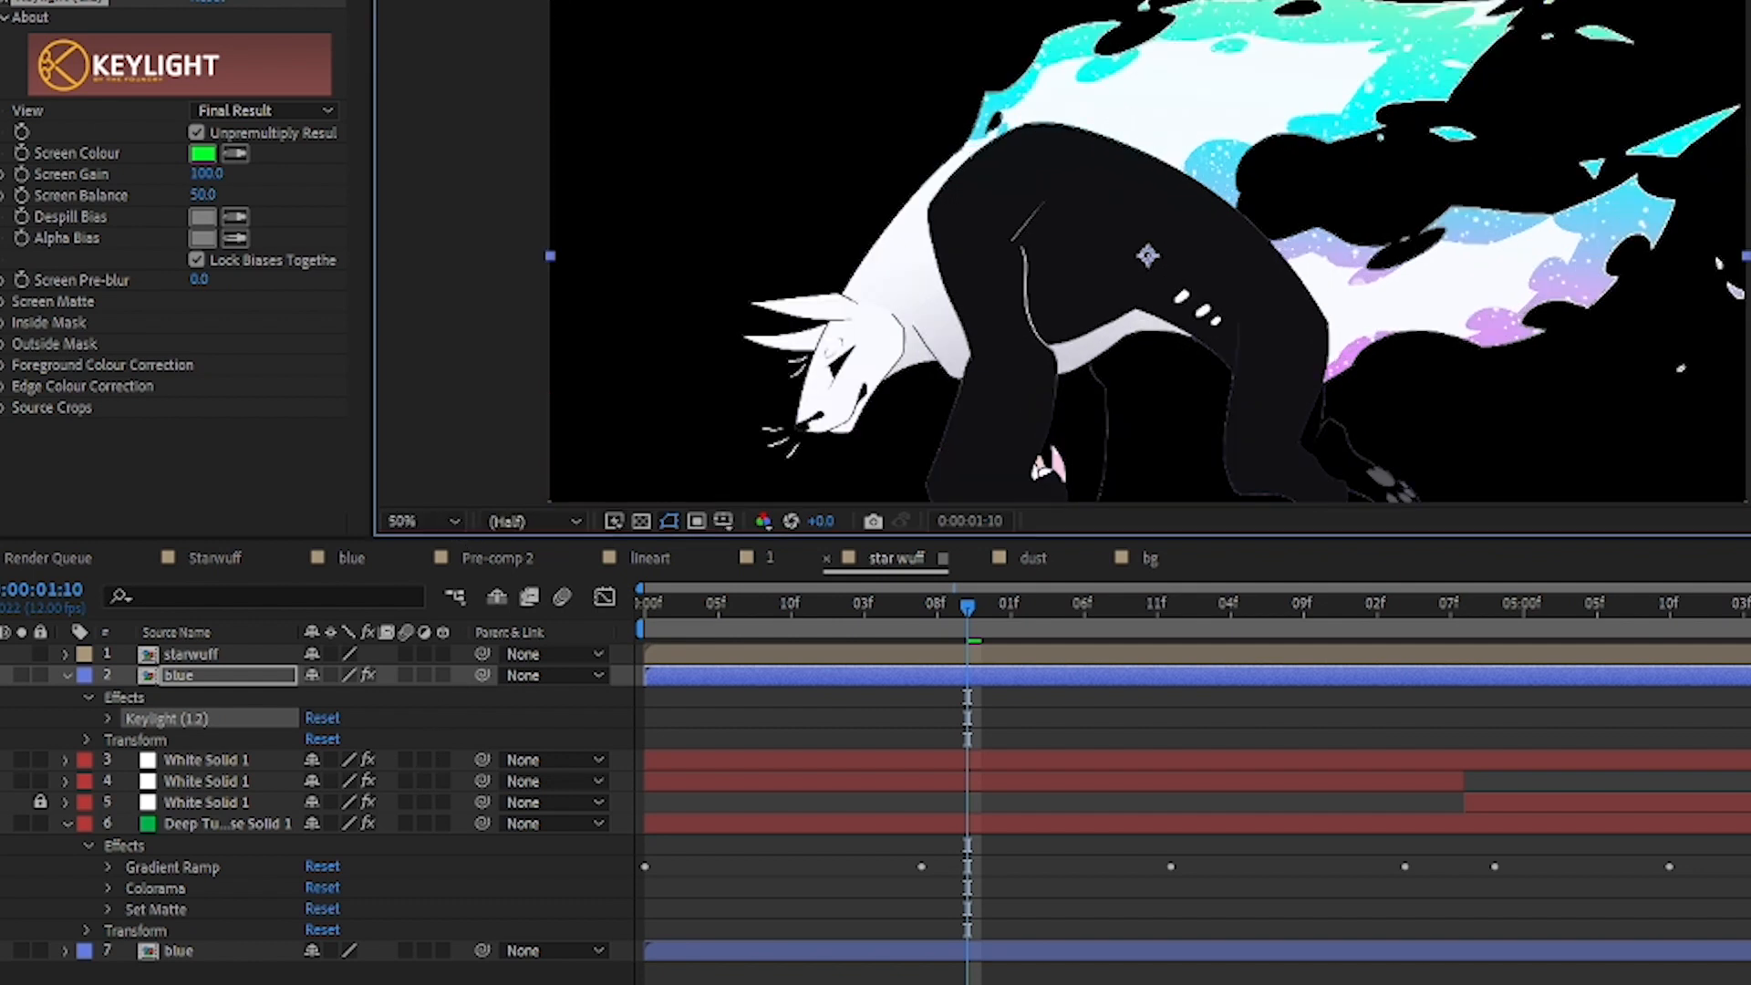
{"action": "left_click_drag", "start_coordinate": [495, 337], "coordinate": [521, 200]}
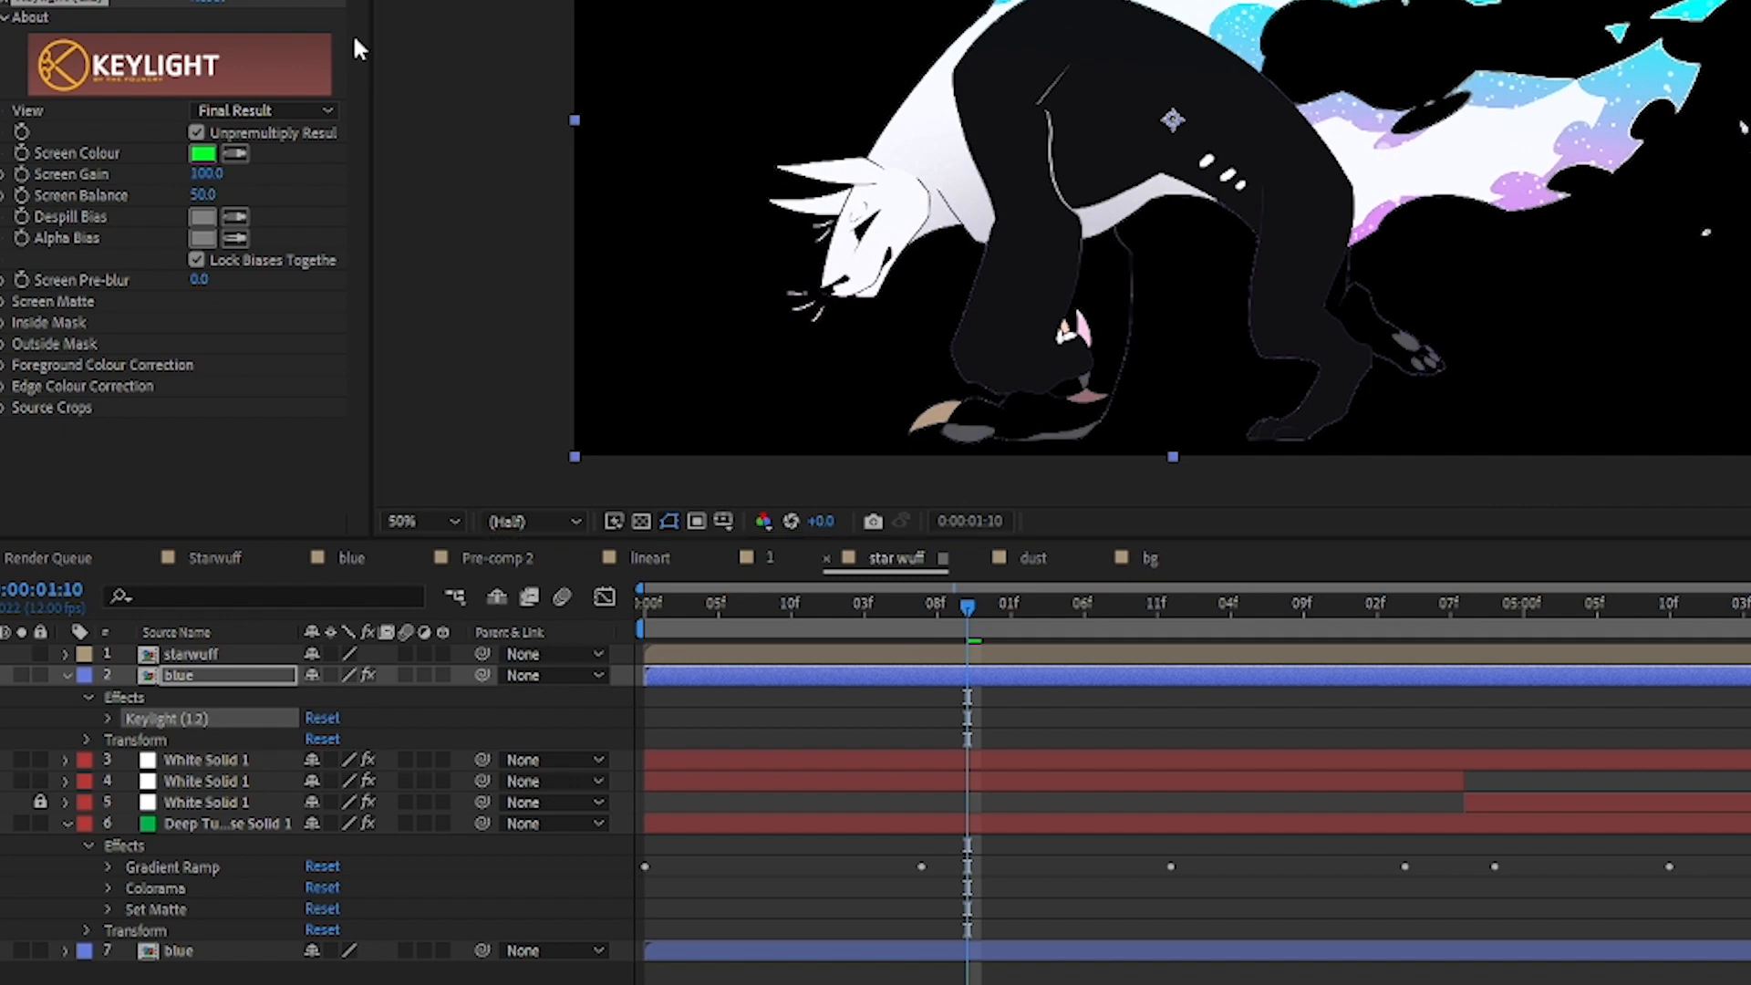
{"action": "left_click_drag", "start_coordinate": [971, 620], "coordinate": [879, 609]}
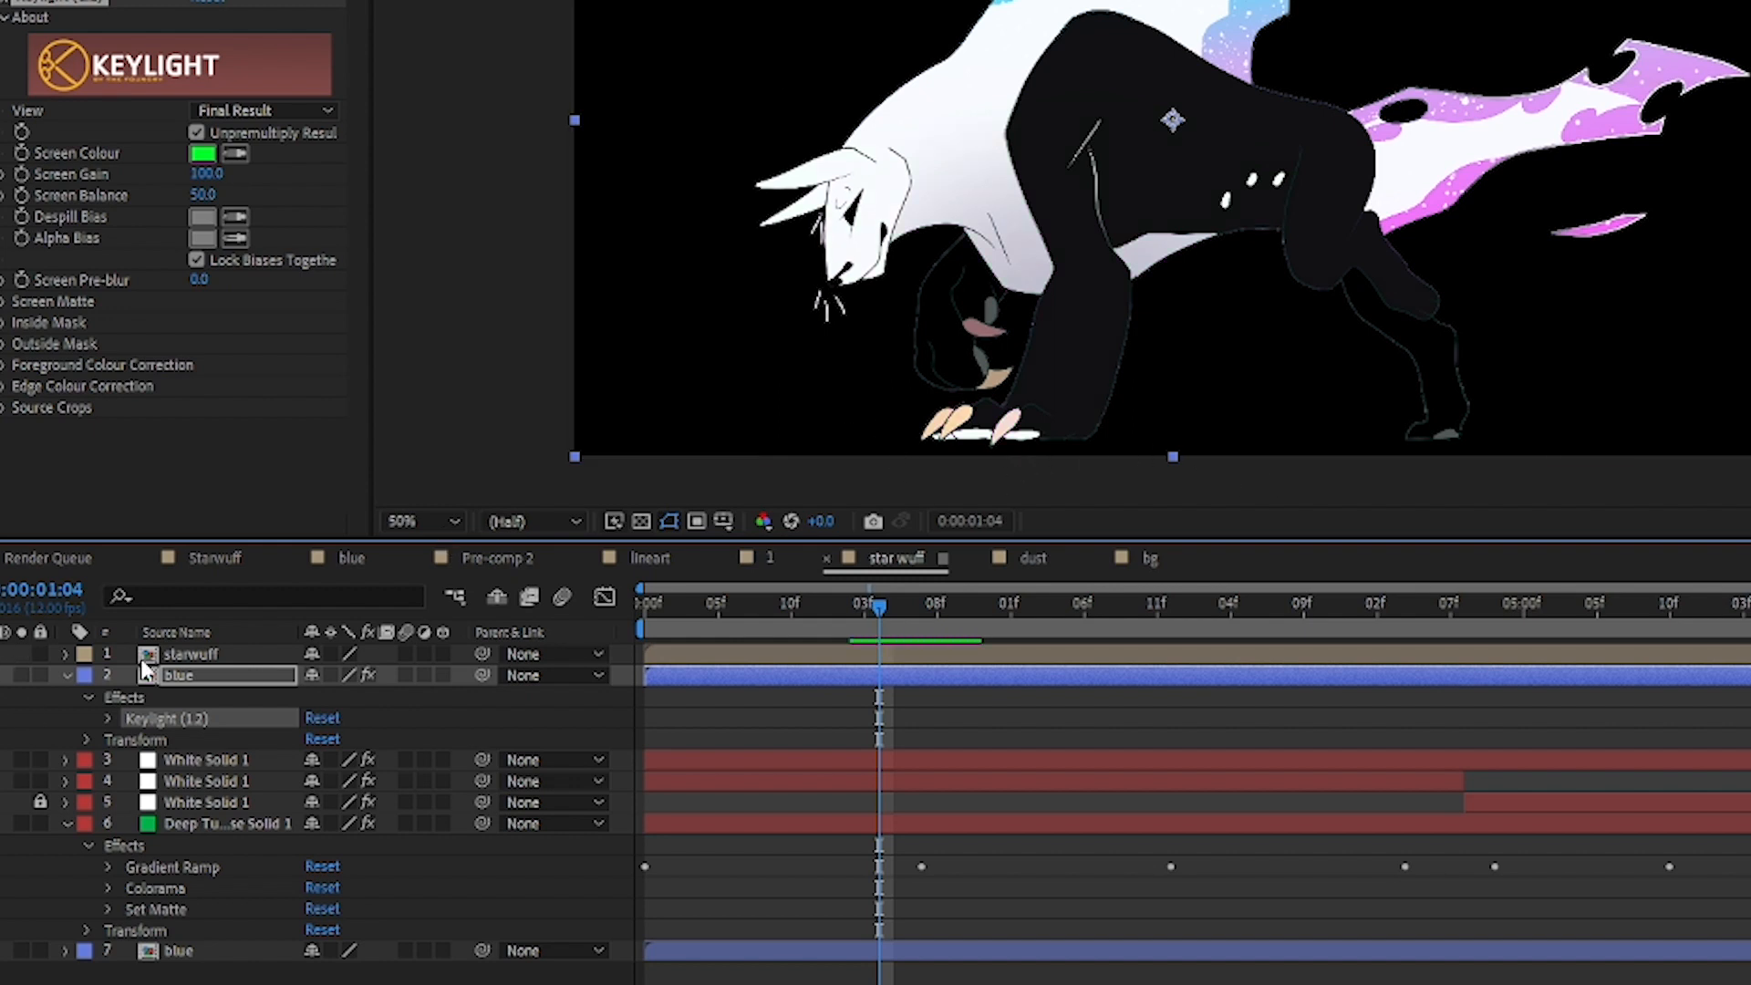
{"action": "left_click", "coordinate": [217, 677]}
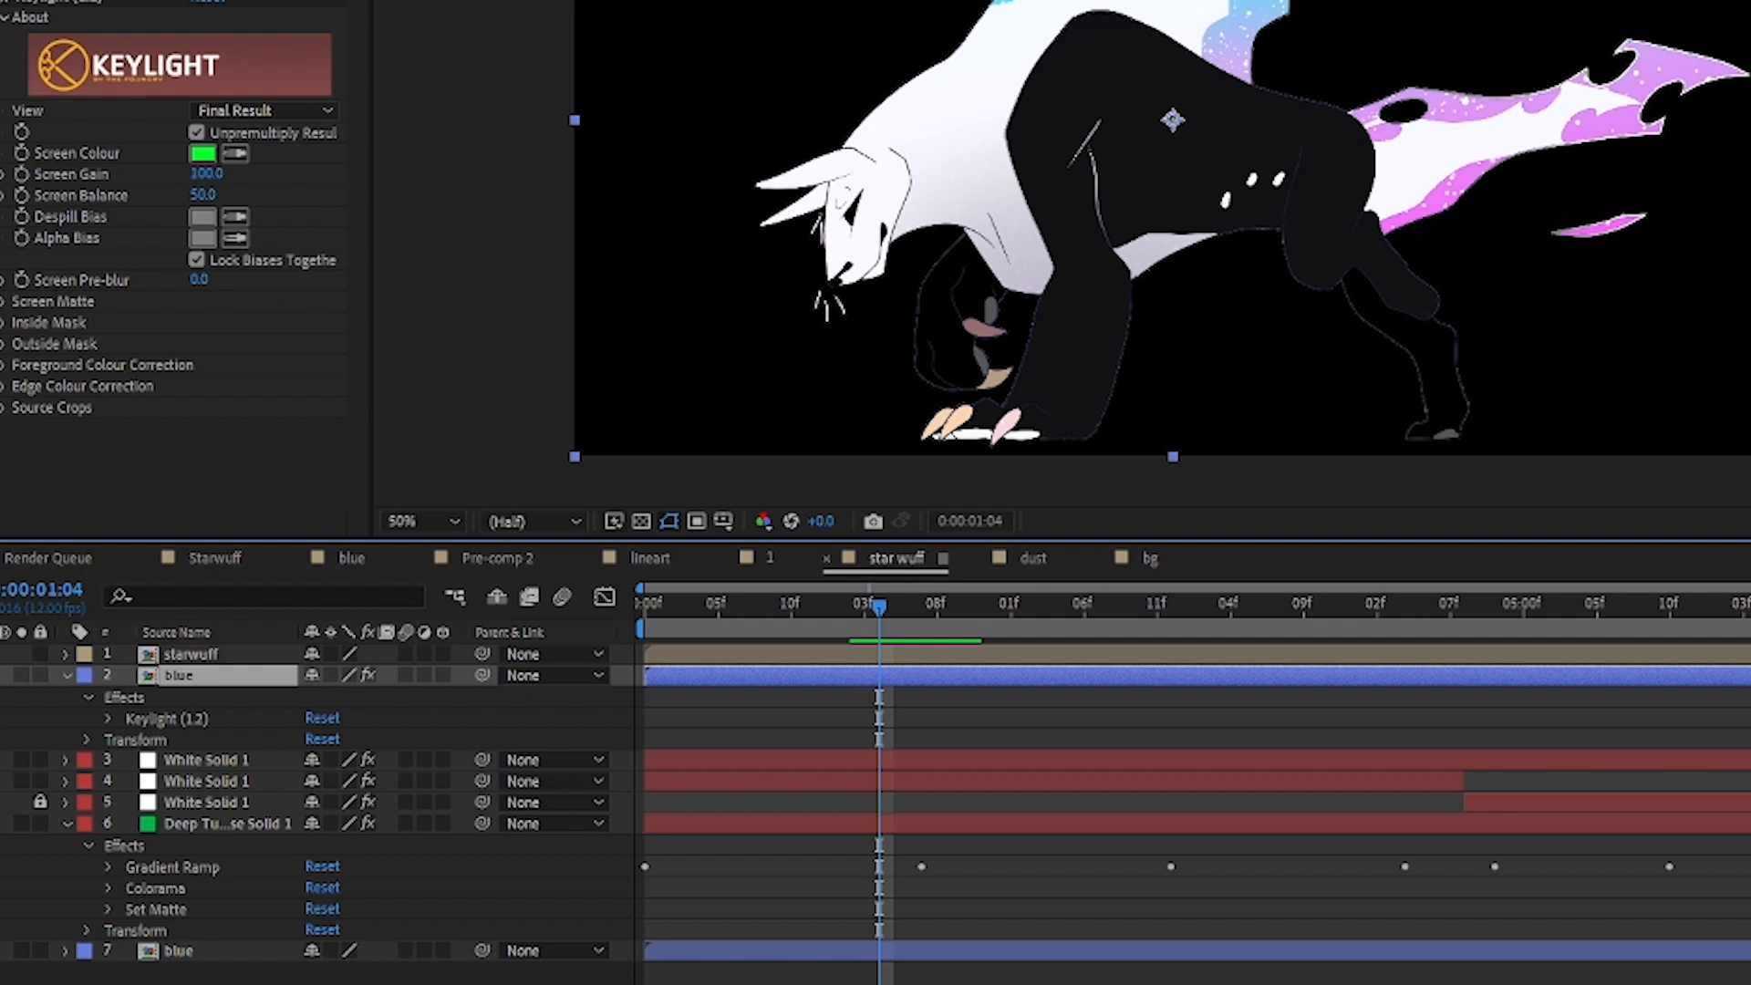
{"action": "left_click", "coordinate": [0, 675]}
{"action": "left_click", "coordinate": [0, 675]}
{"action": "left_click", "coordinate": [0, 675]}
{"action": "left_click", "coordinate": [0, 675]}
Step: Try pulling the starwuff layer's mask vertices out around the wolf's neck and flames, and undo the mask changes
{"action": "left_click", "coordinate": [223, 654]}
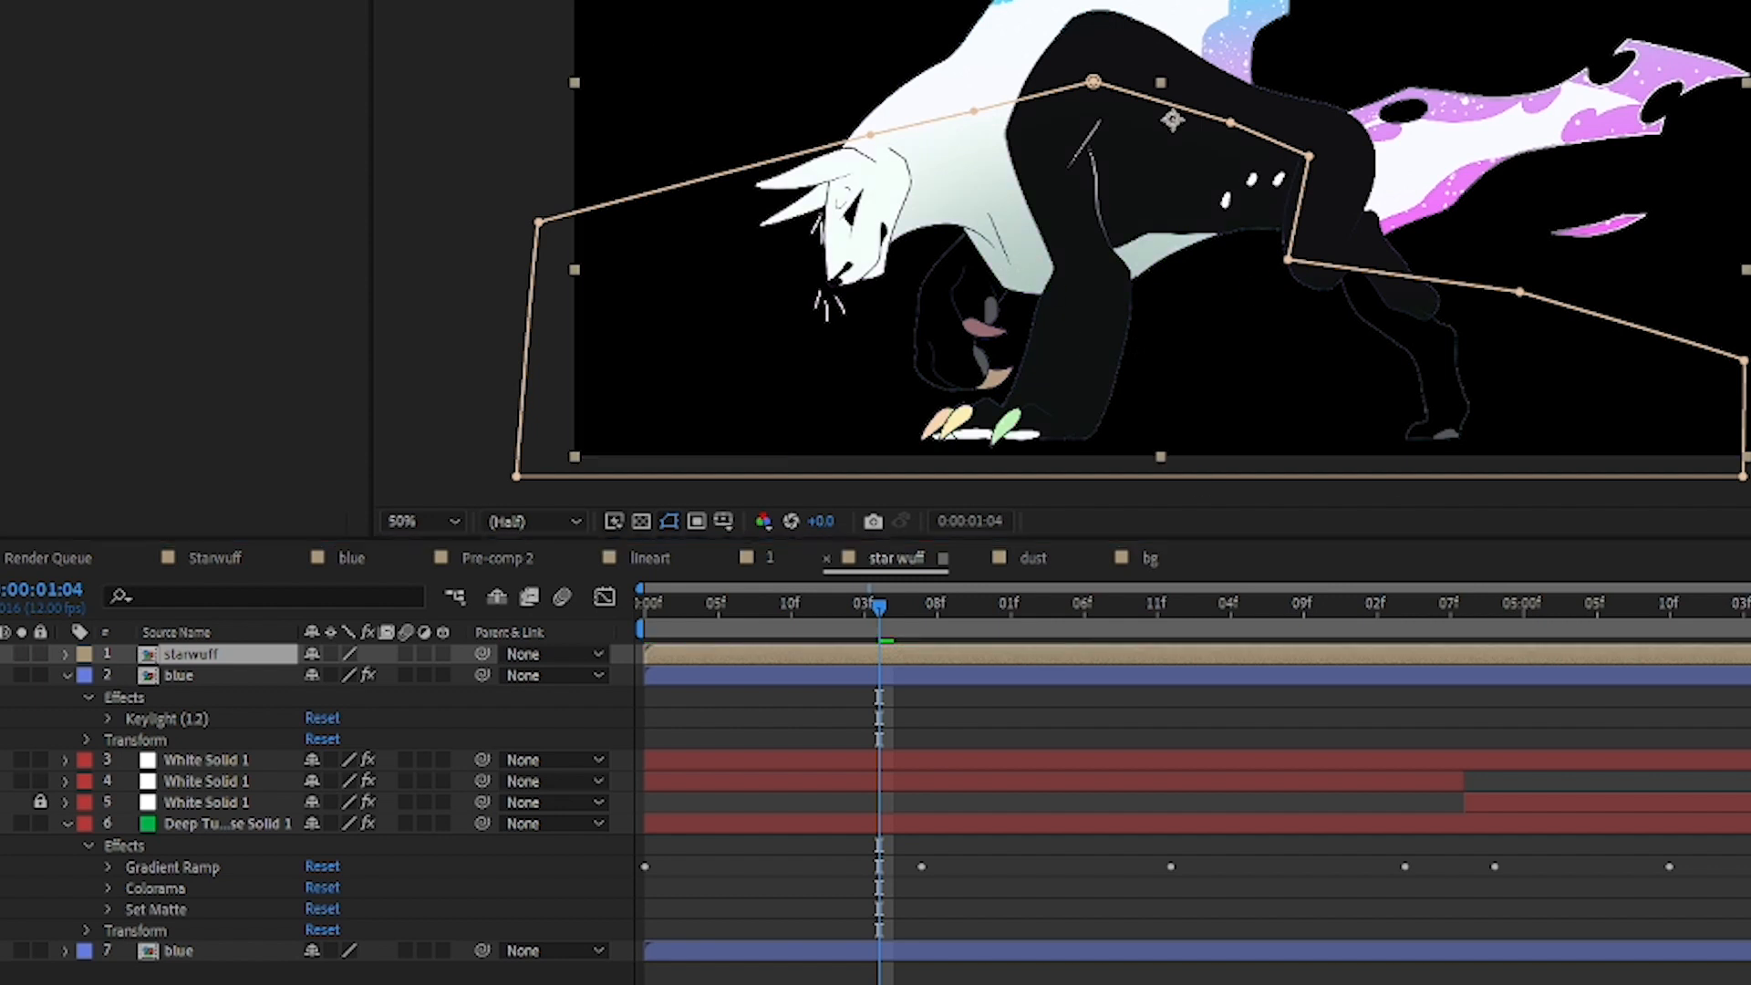
{"action": "left_click_drag", "start_coordinate": [513, 118], "coordinate": [496, 258]}
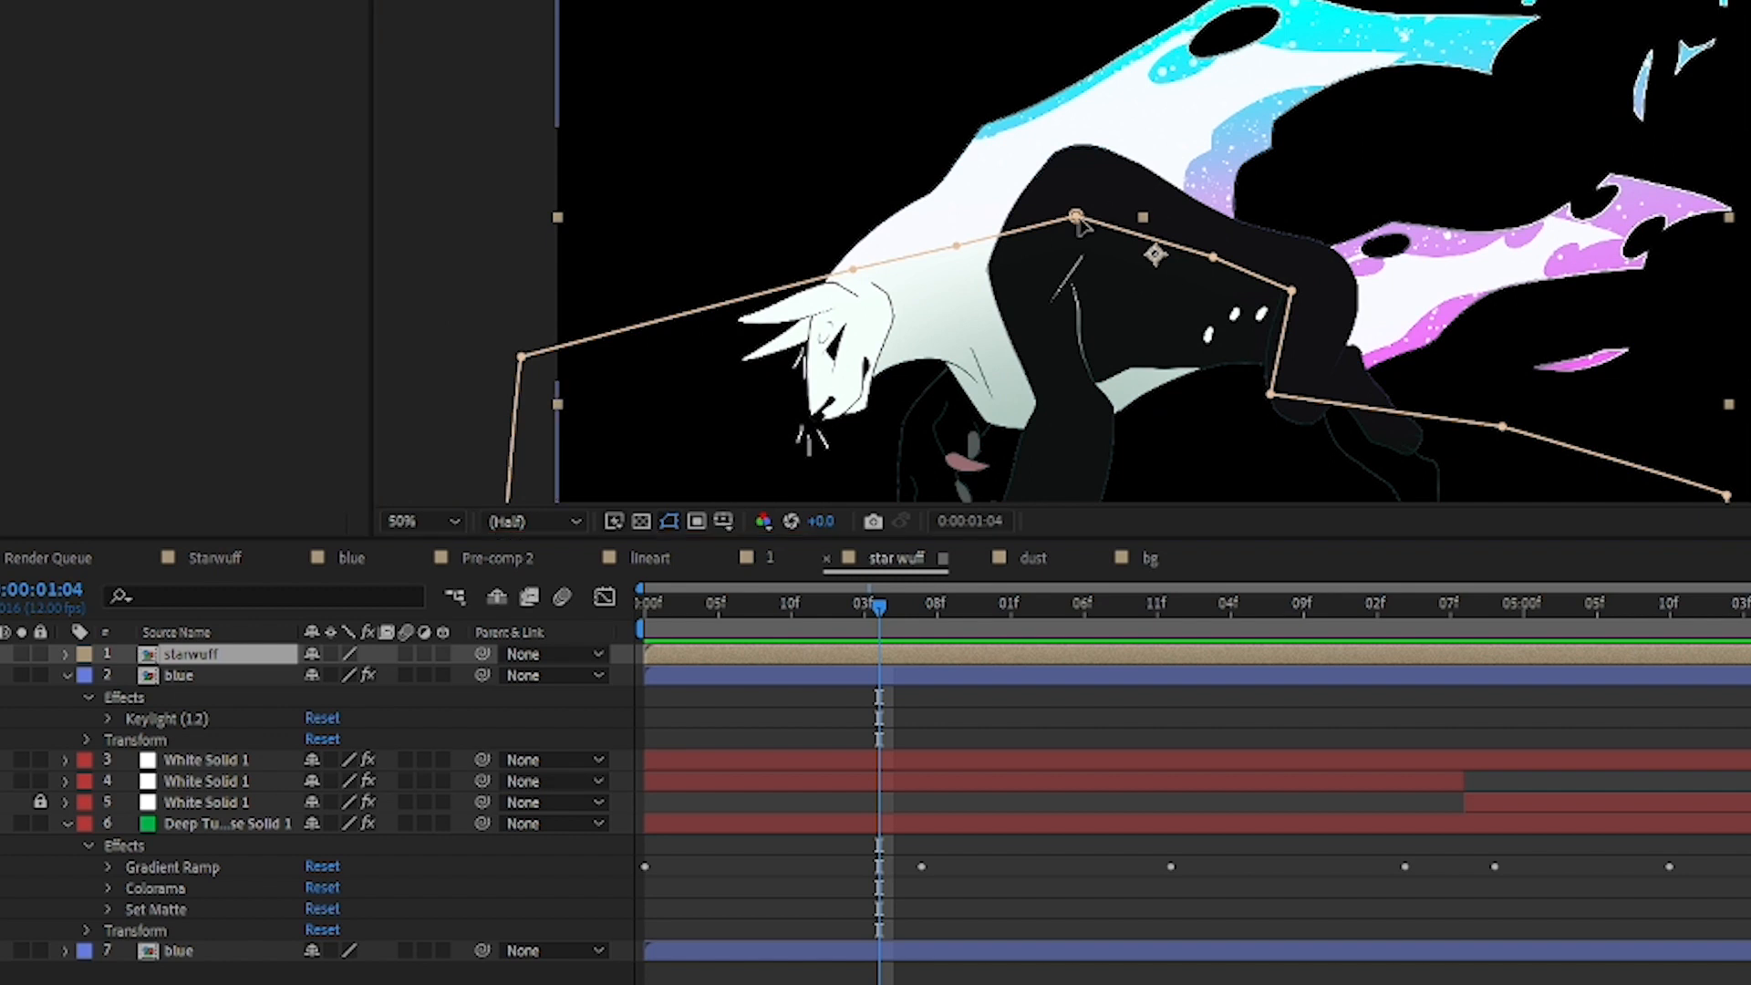
{"action": "left_click_drag", "start_coordinate": [1078, 218], "coordinate": [1155, 43]}
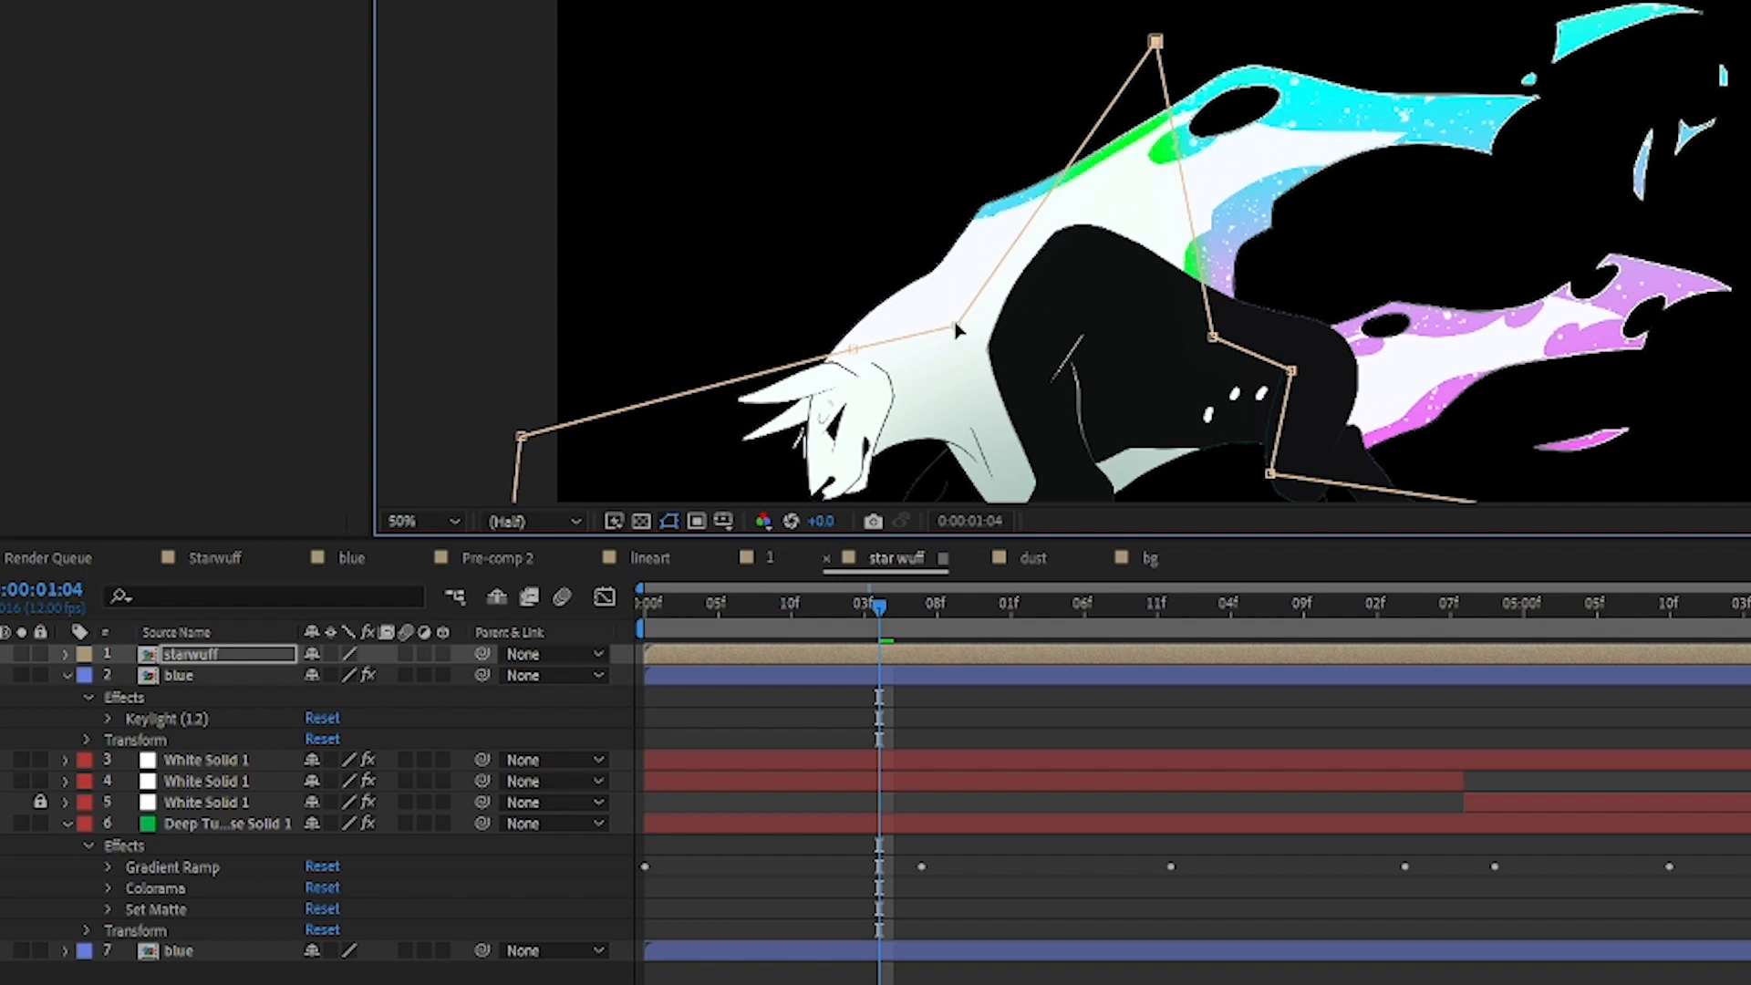
{"action": "left_click_drag", "start_coordinate": [926, 264], "coordinate": [864, 178]}
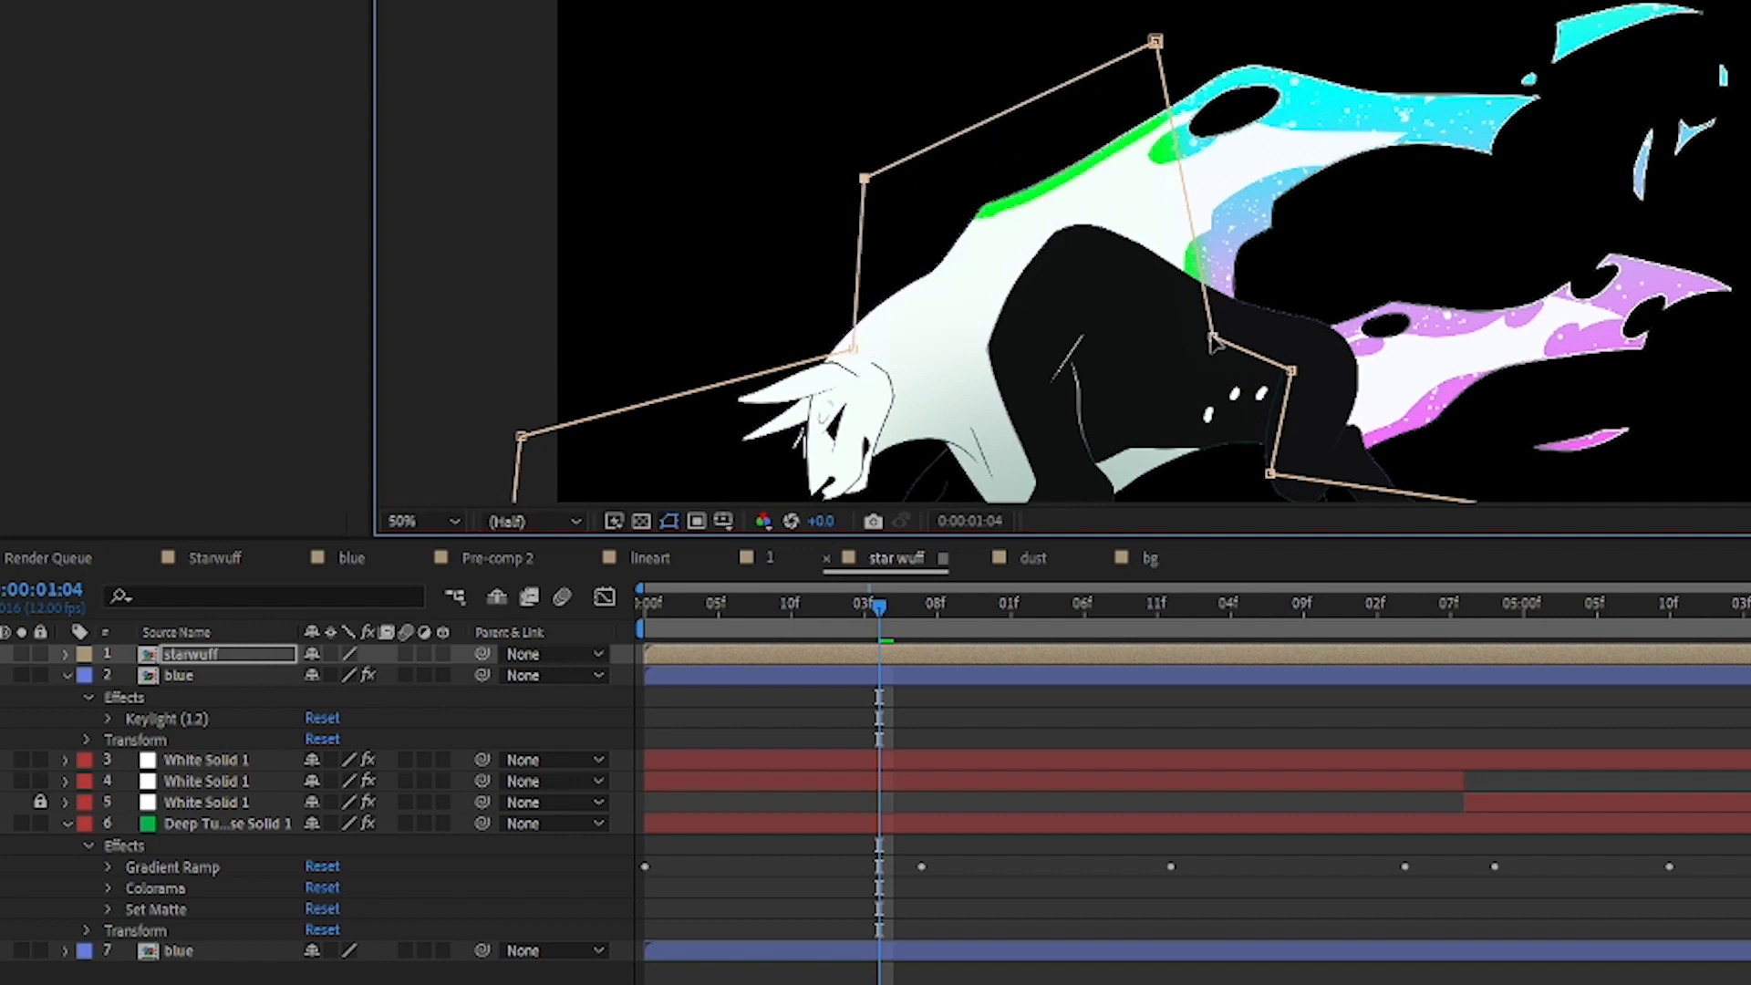
{"action": "left_click_drag", "start_coordinate": [1336, 202], "coordinate": [1404, 135]}
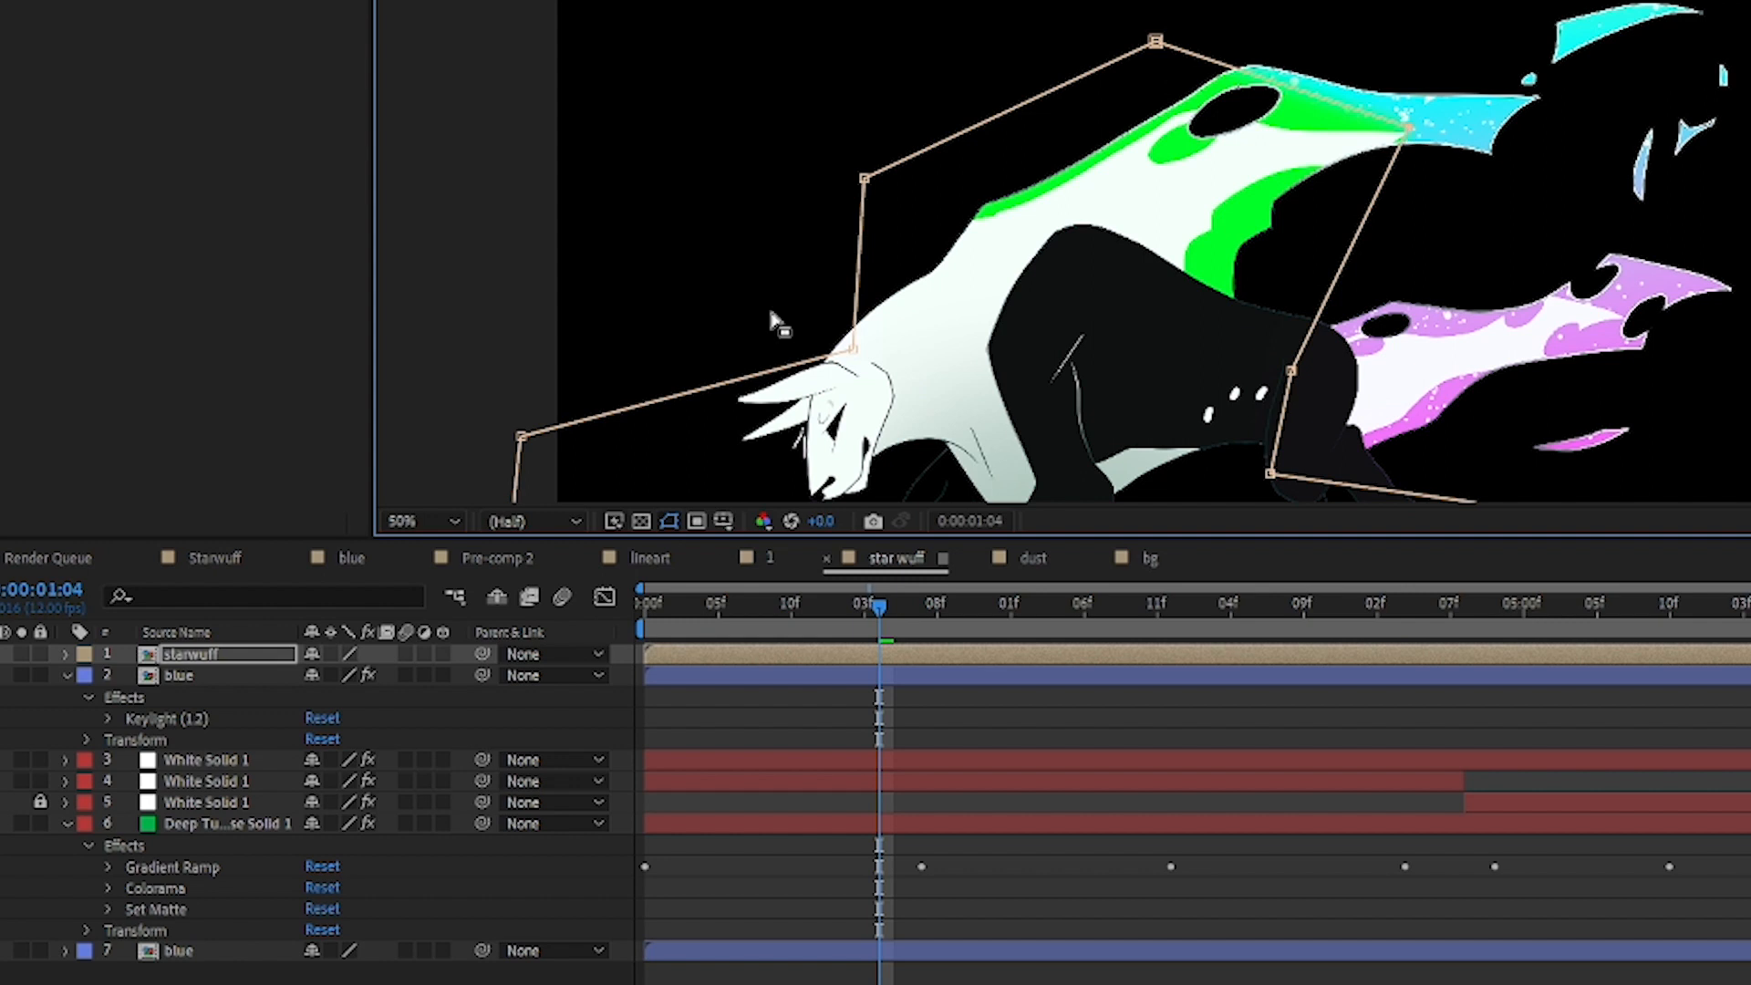
{"action": "key", "text": "ctrl+z"}
{"action": "key", "text": "ctrl+z"}
{"action": "key", "text": "ctrl+z"}
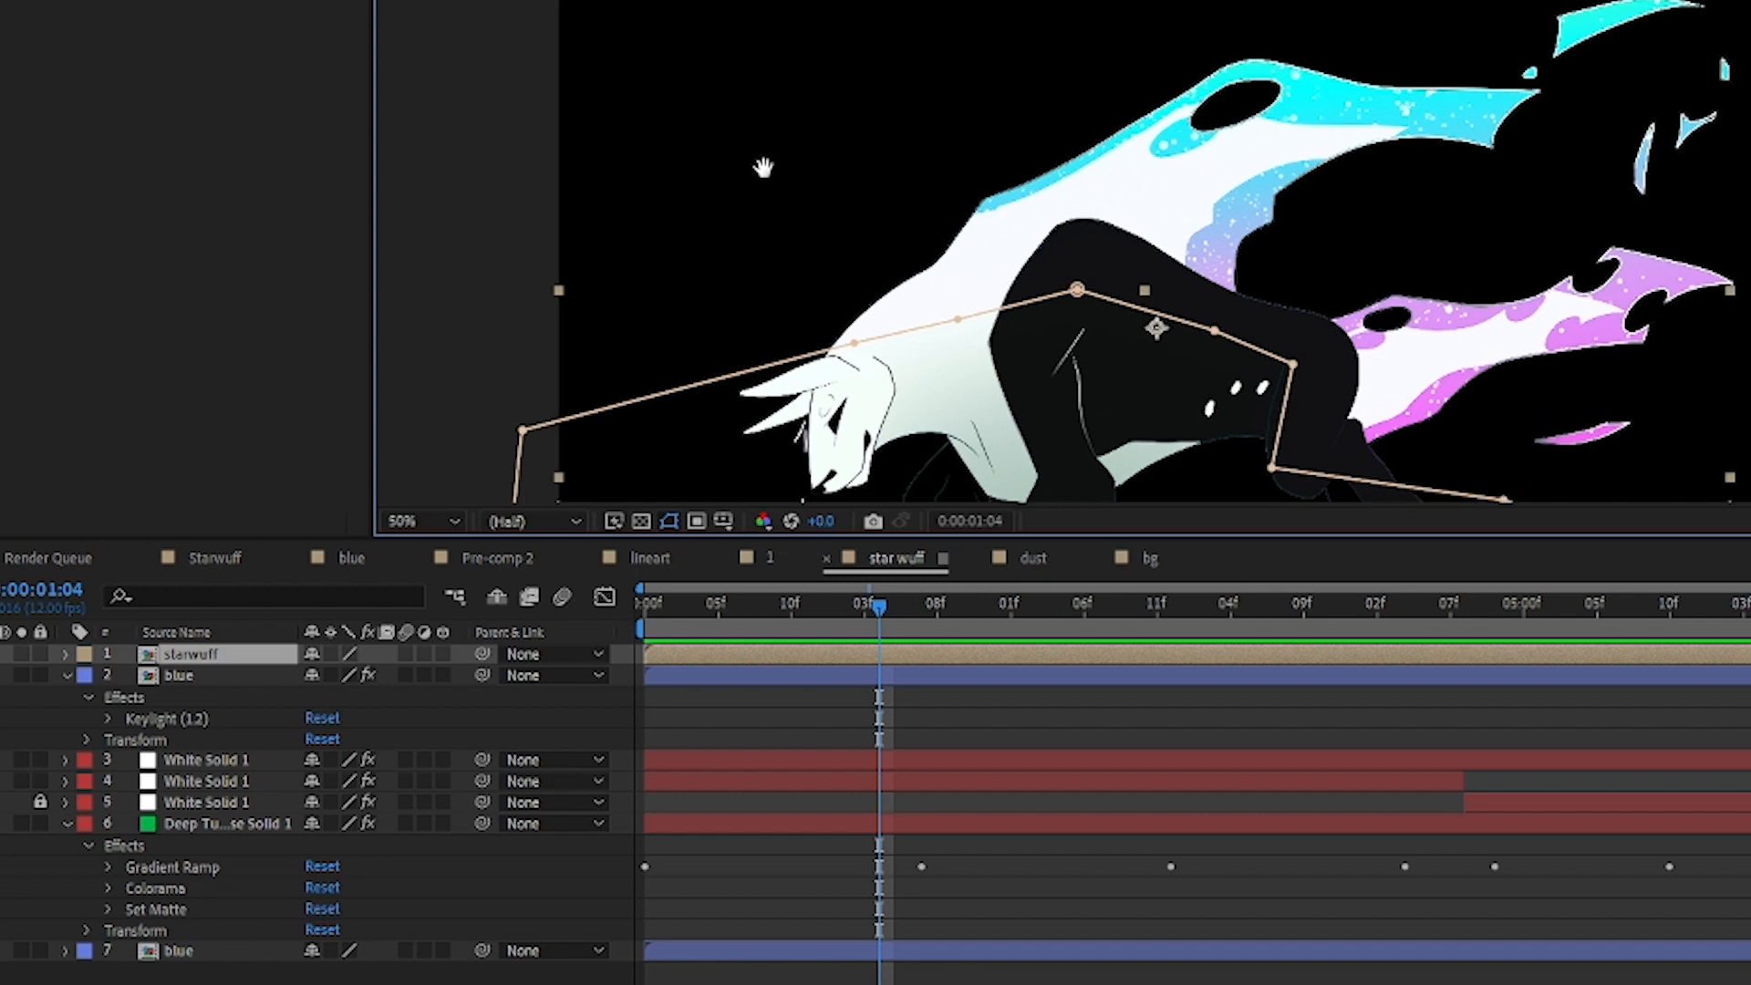
Step: Expand Mask 1 of the starwuff layer, try a mask feather of 365 pixels, and undo it
{"action": "left_click_drag", "start_coordinate": [699, 399], "coordinate": [745, 164]}
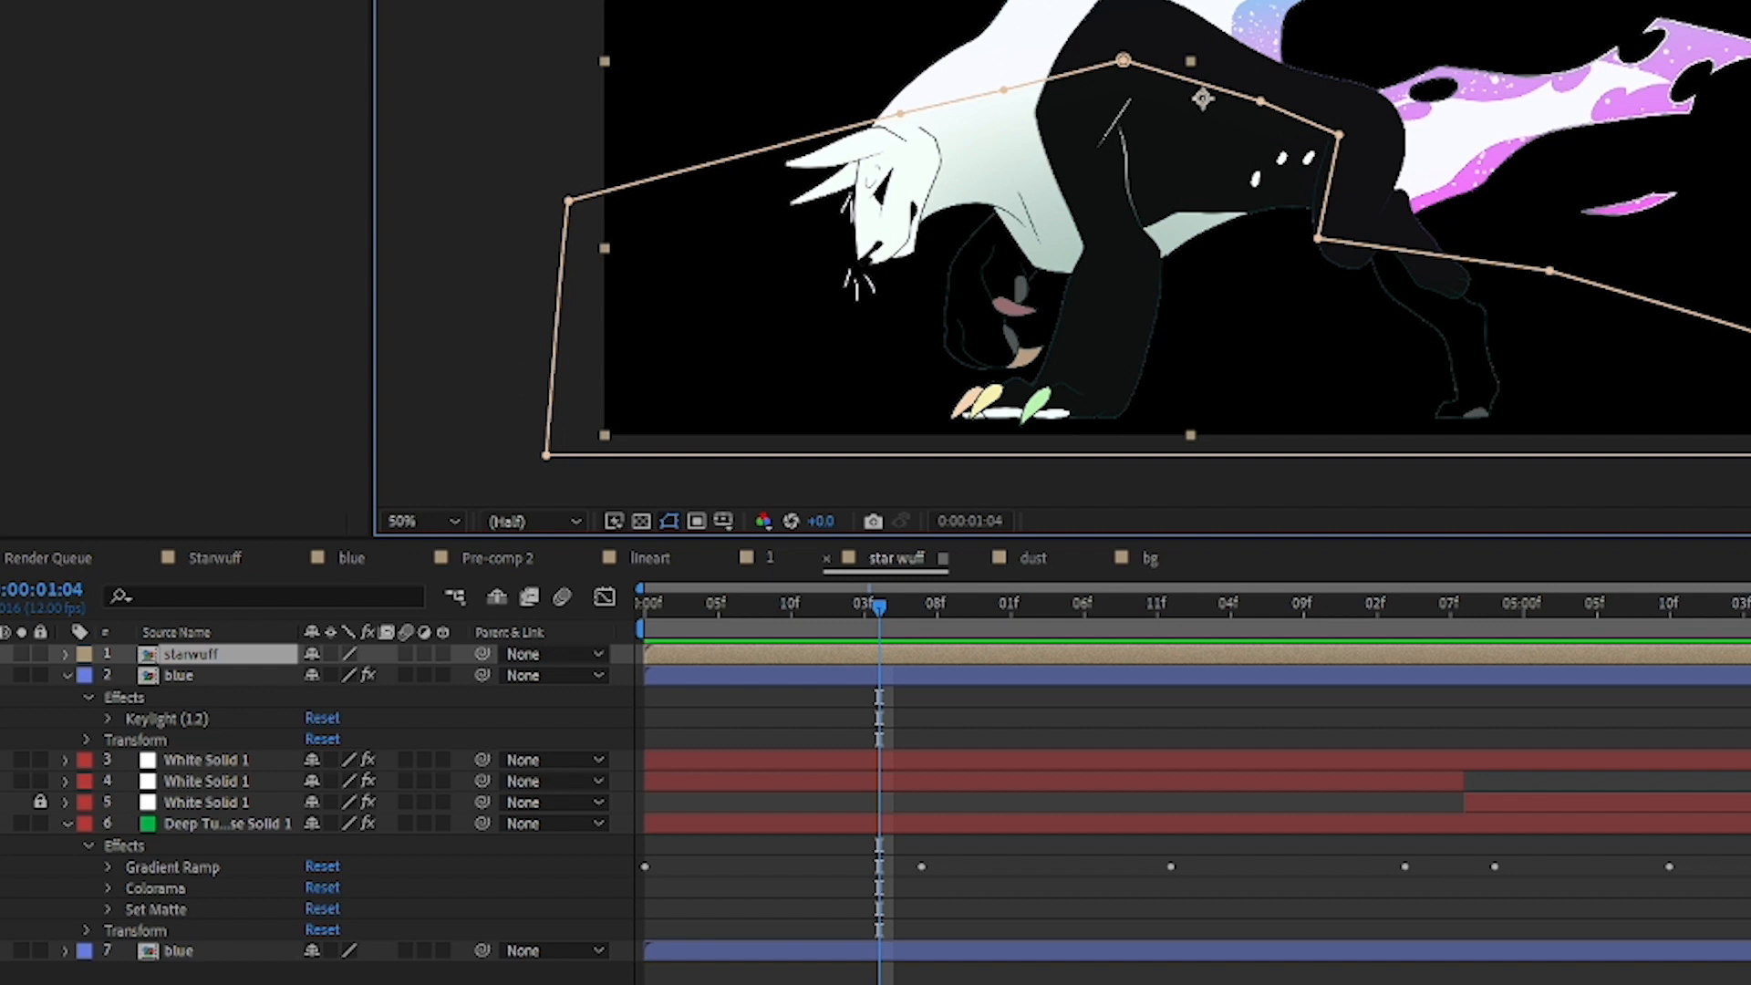
{"action": "left_click", "coordinate": [96, 1]}
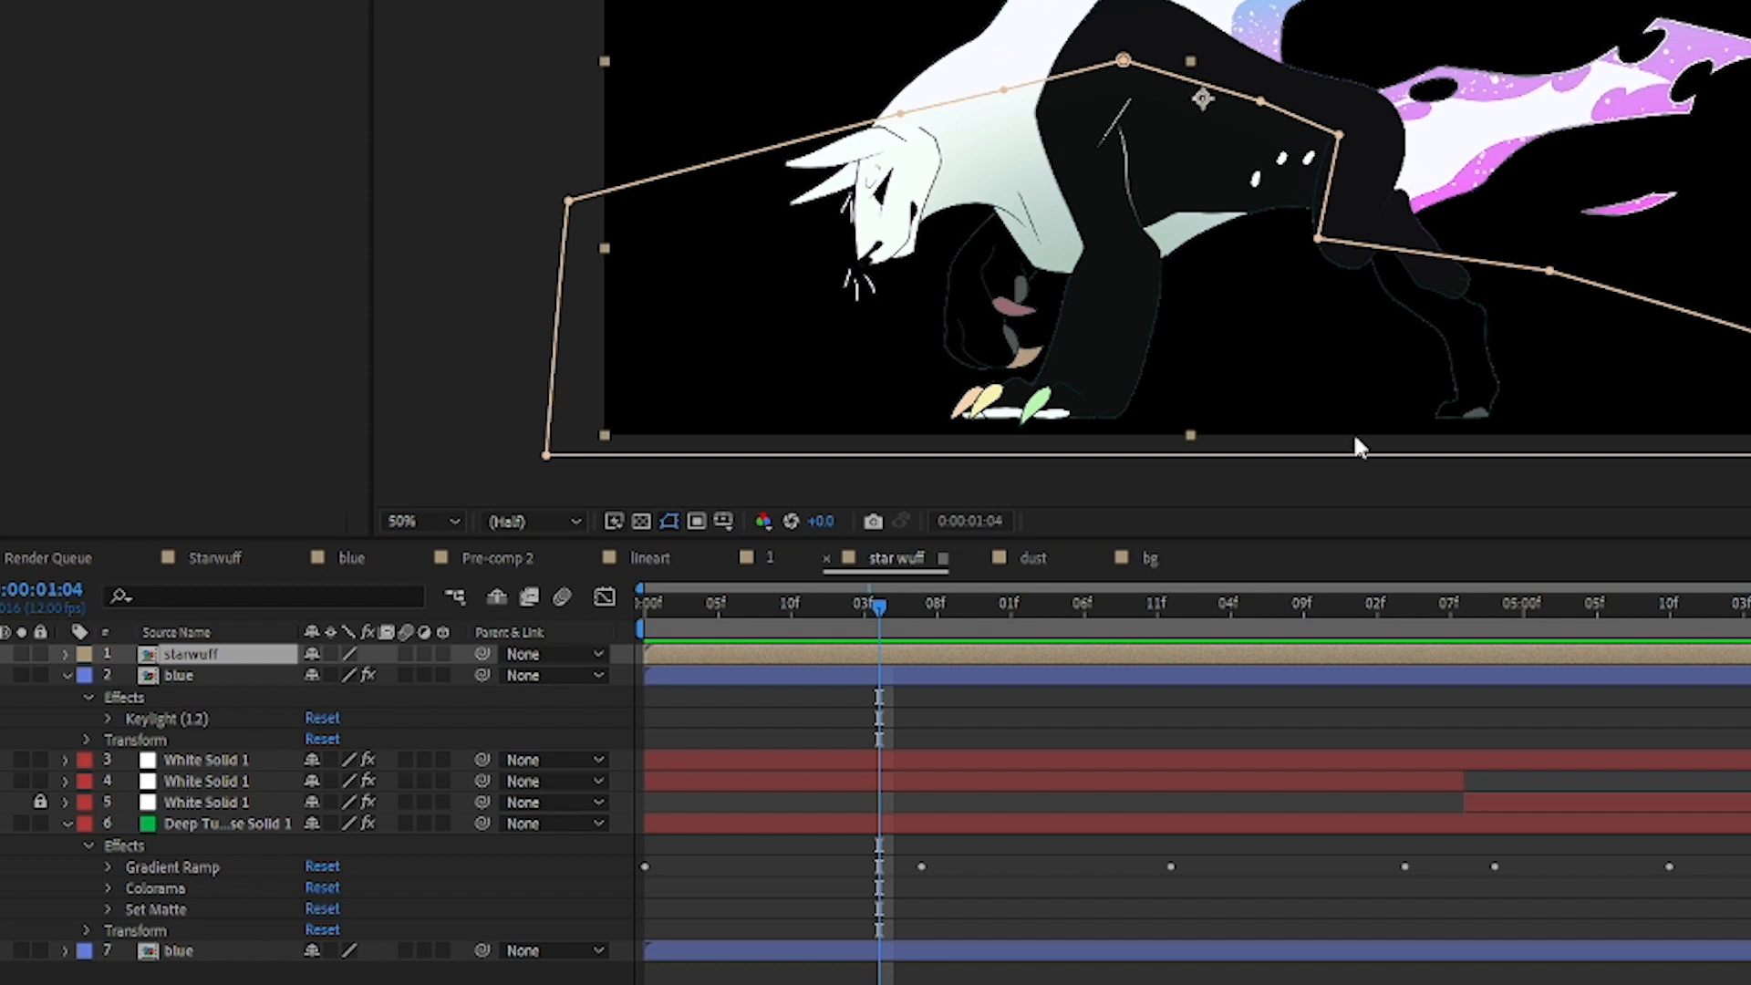
{"action": "left_click", "coordinate": [64, 655]}
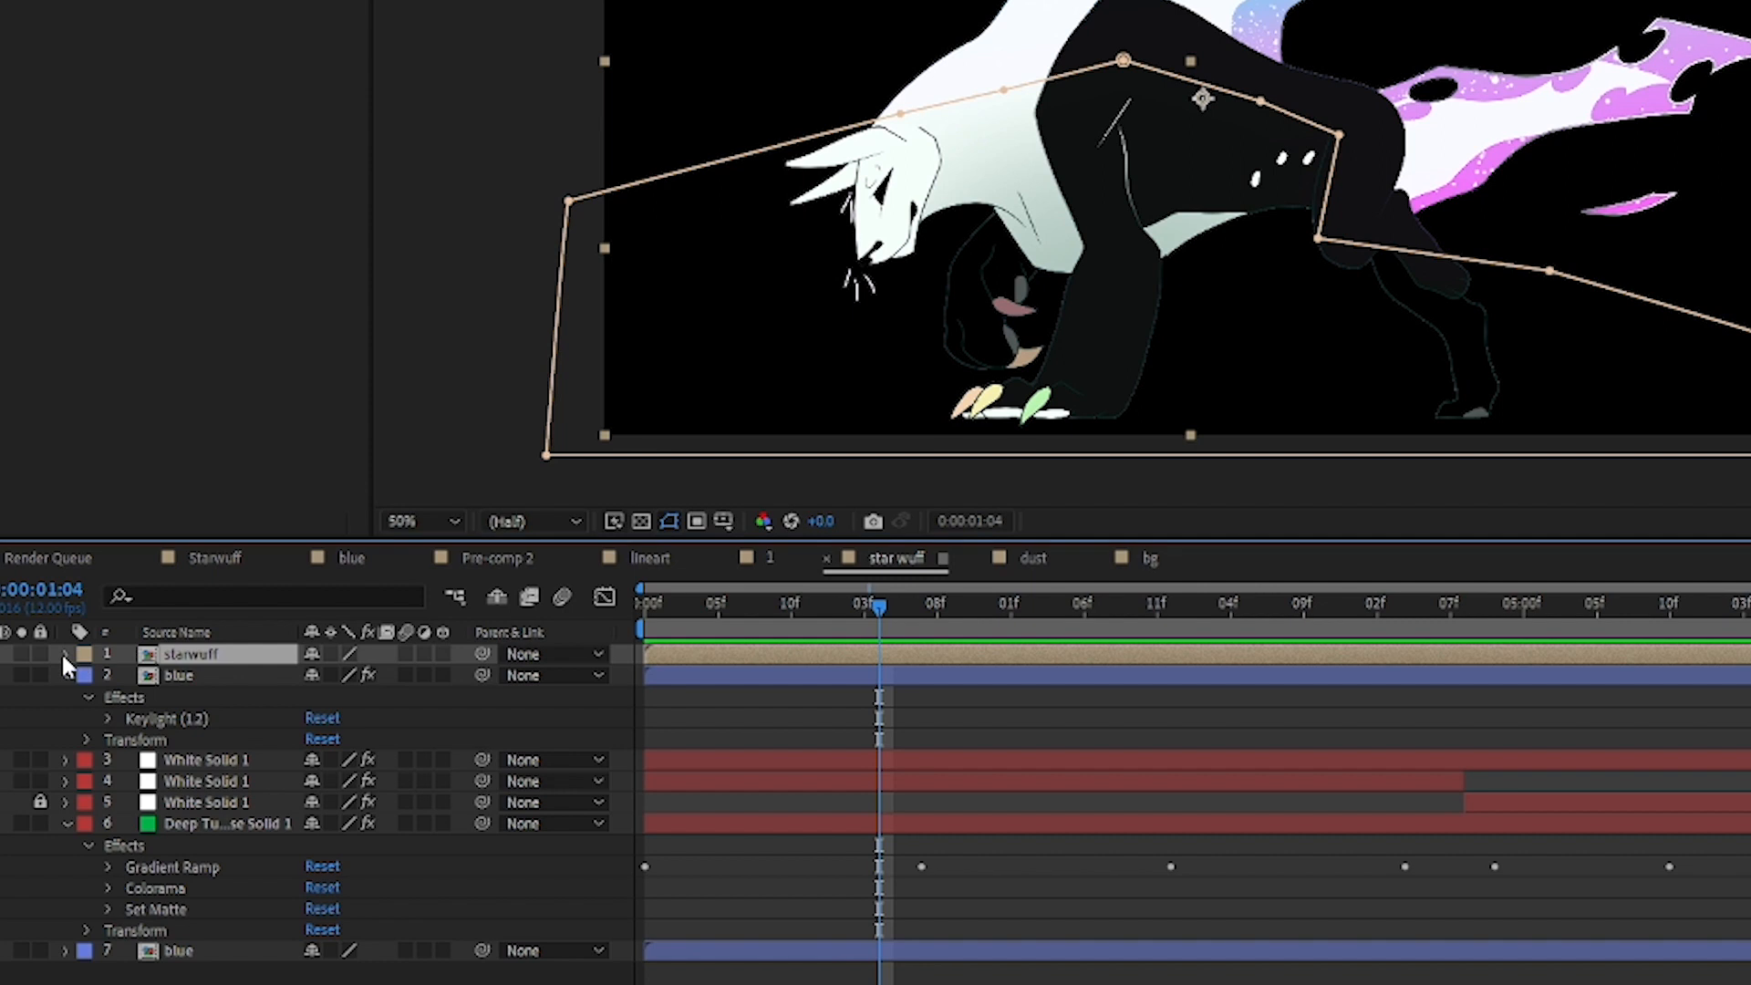
{"action": "left_click", "coordinate": [65, 654]}
{"action": "left_click", "coordinate": [87, 676]}
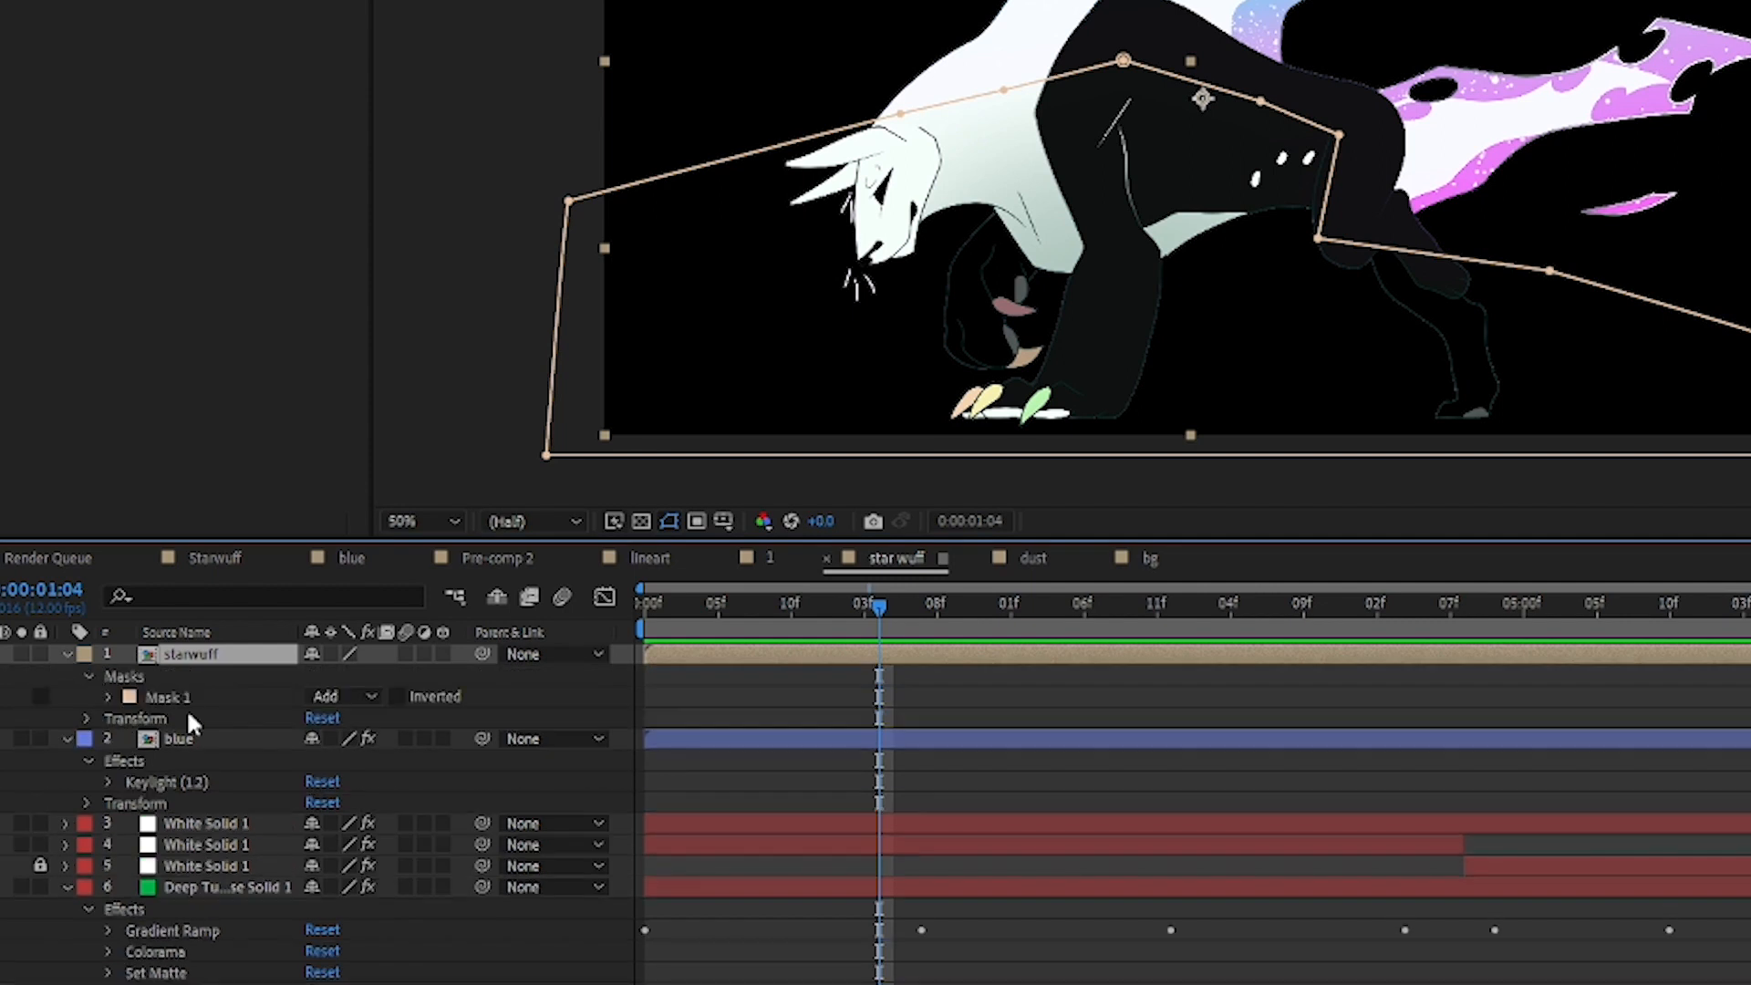
{"action": "left_click", "coordinate": [108, 697]}
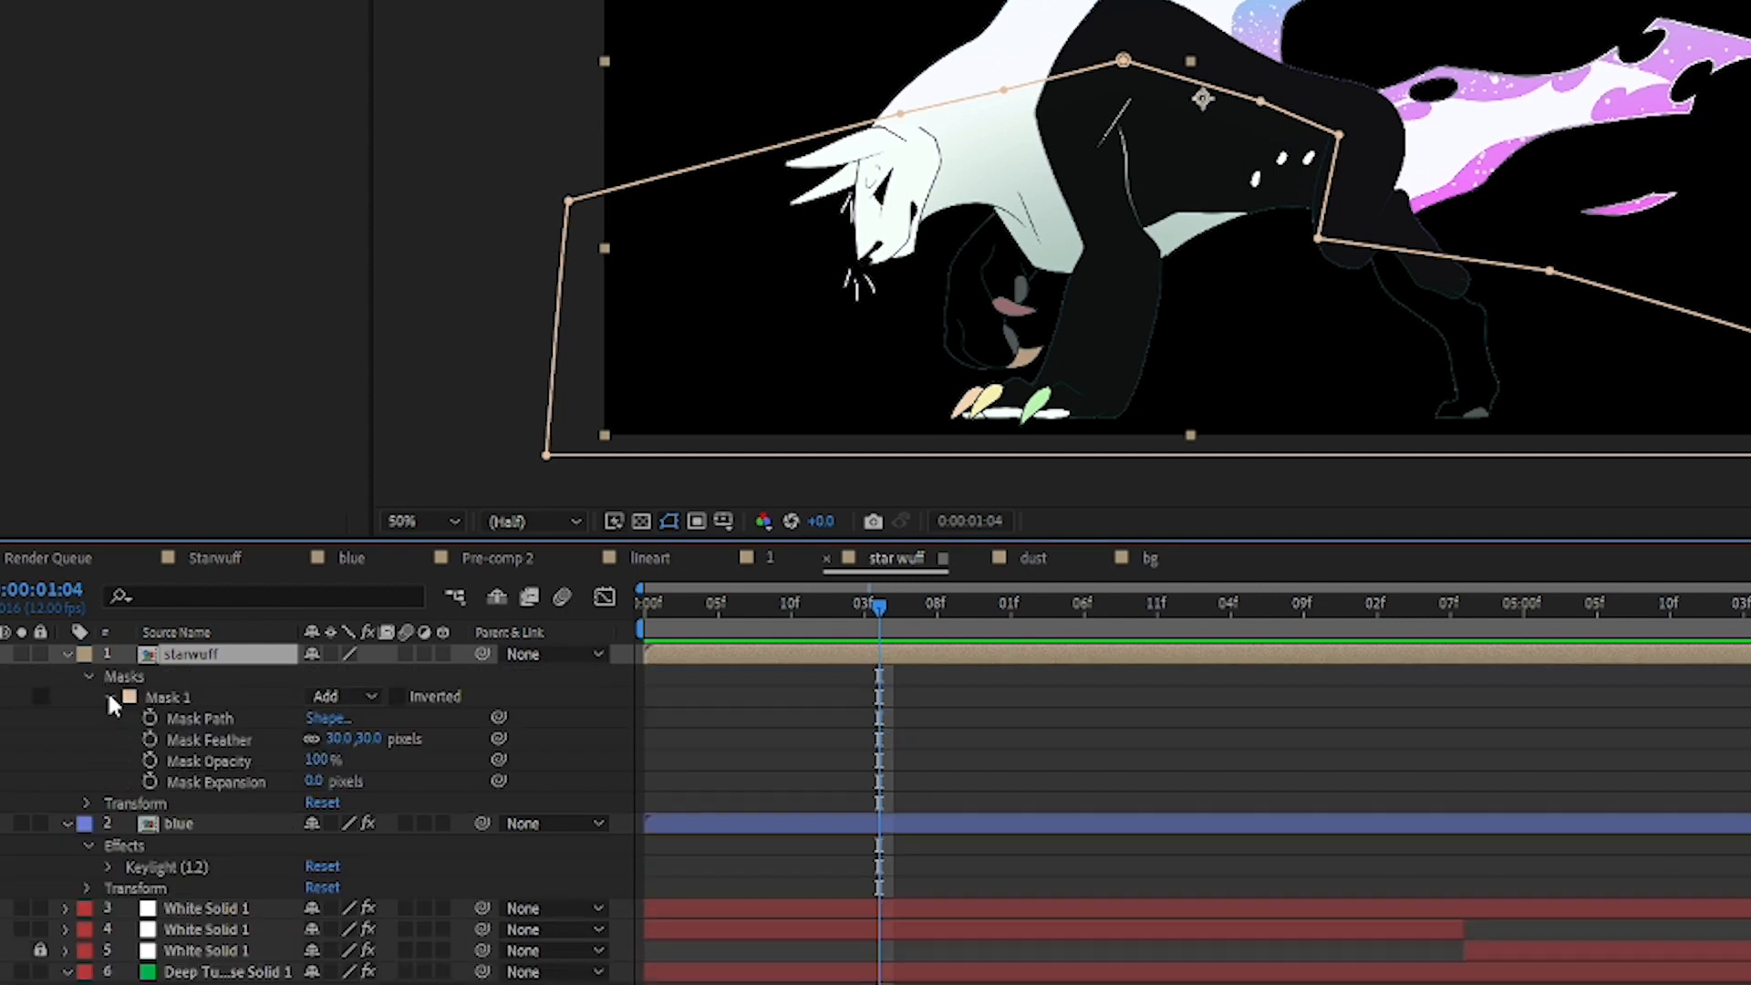
{"action": "left_click_drag", "start_coordinate": [376, 743], "coordinate": [737, 681]}
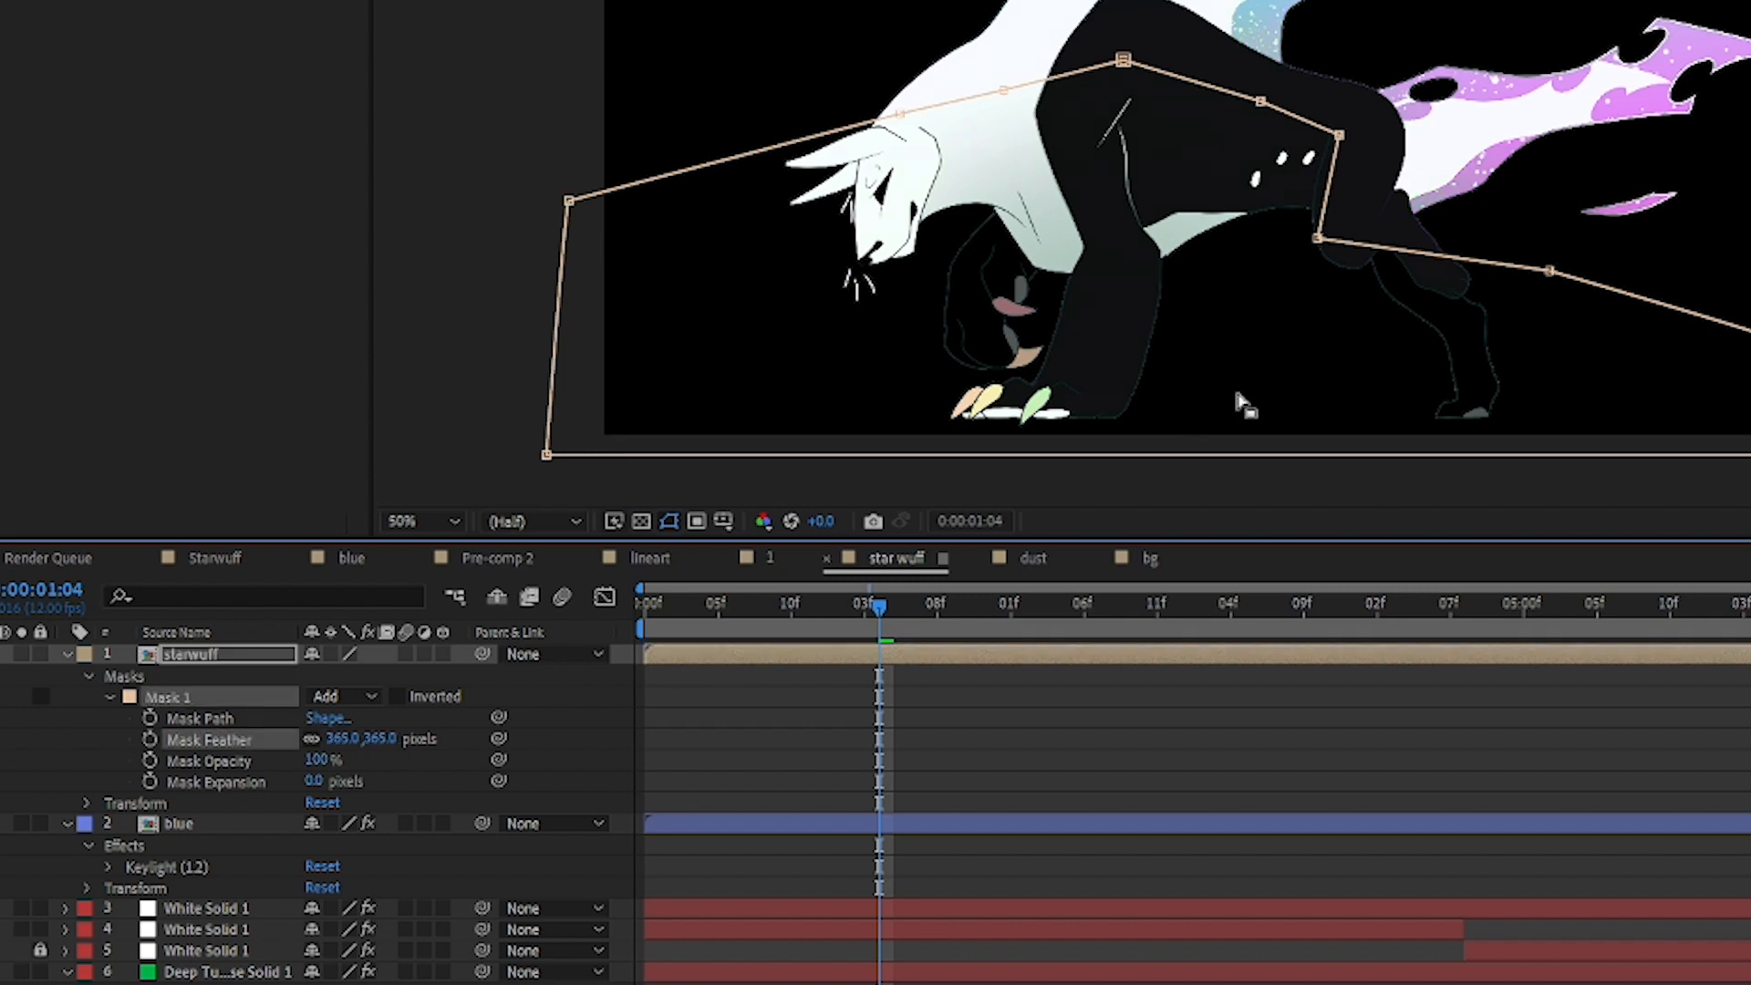
{"action": "key", "text": "ctrl+z"}
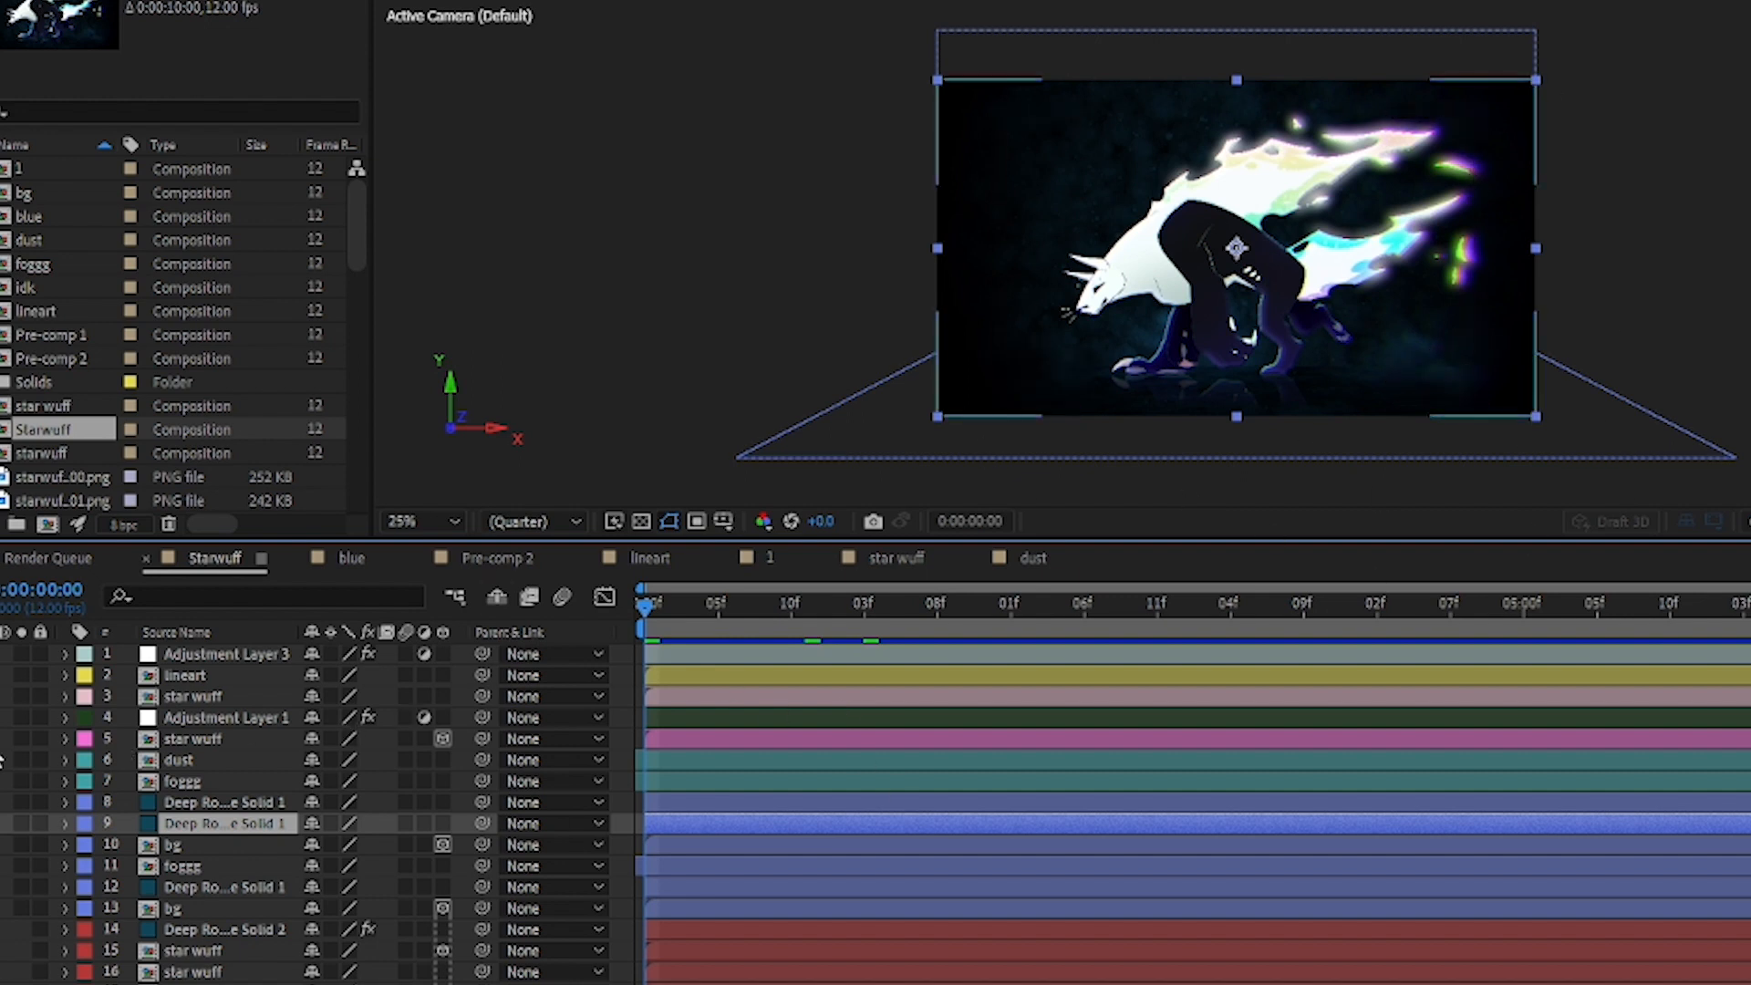
Step: Expand the layer styles of the star wuff layer on layer 3 and examine the Bevel and Emboss settings
{"action": "left_click", "coordinate": [211, 695]}
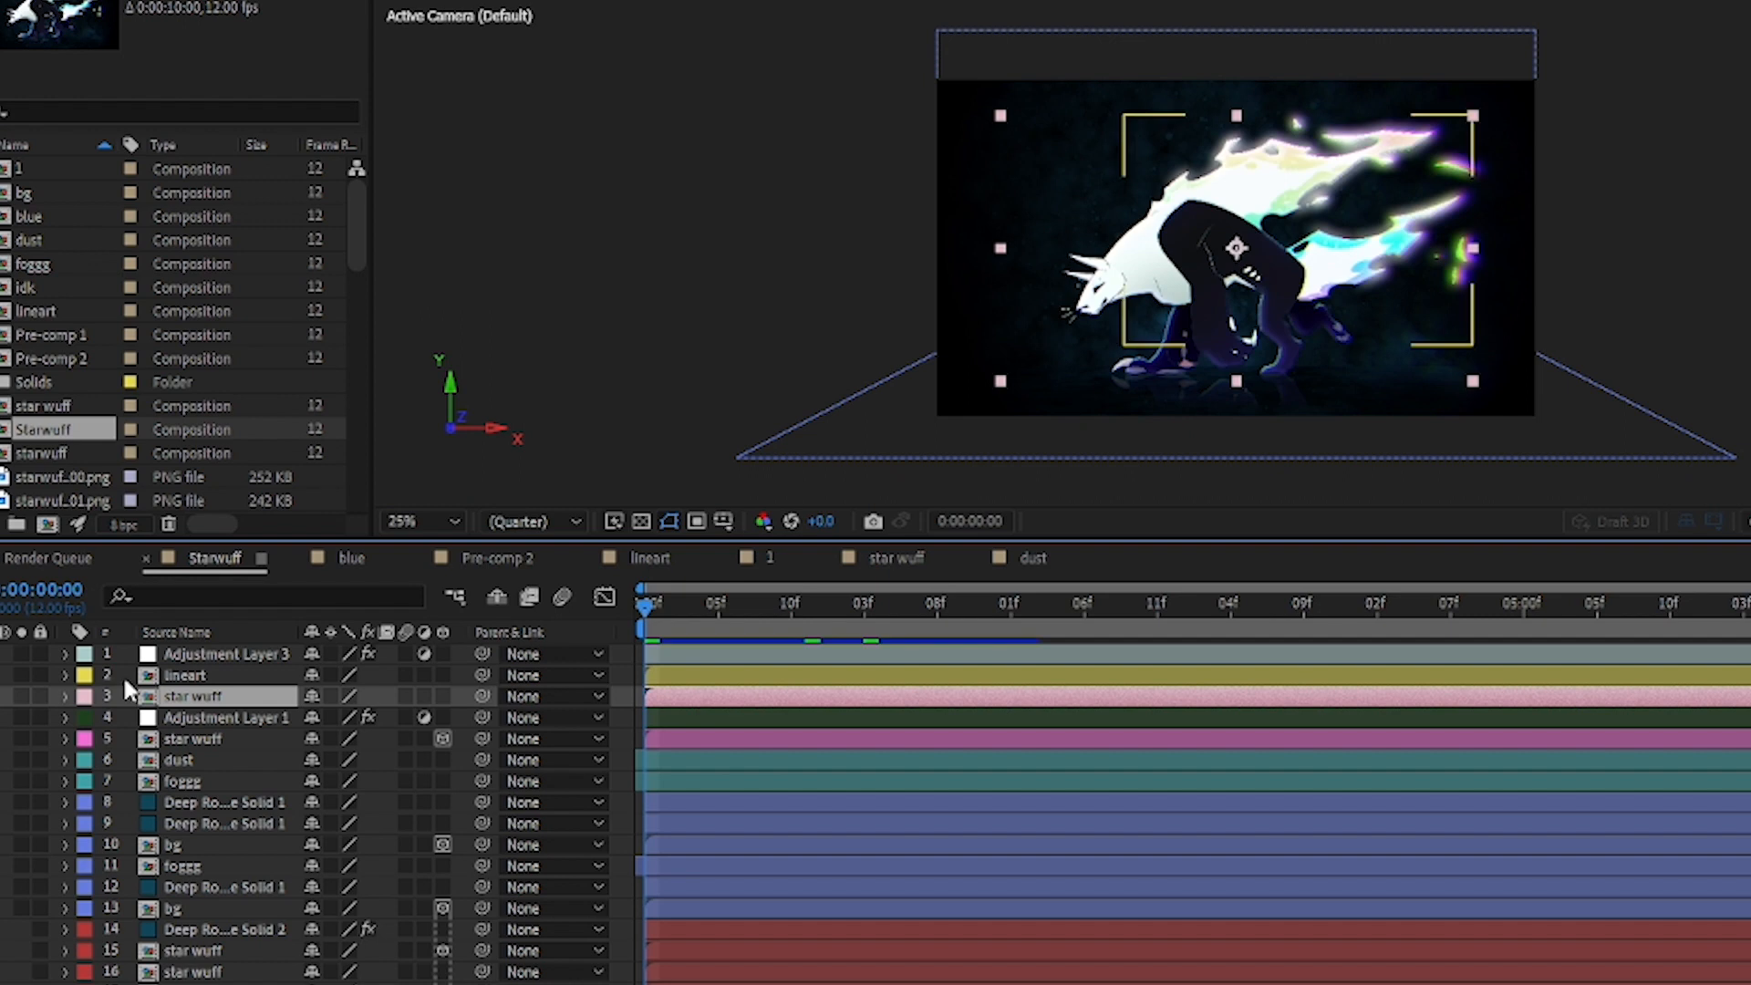
{"action": "left_click", "coordinate": [64, 694]}
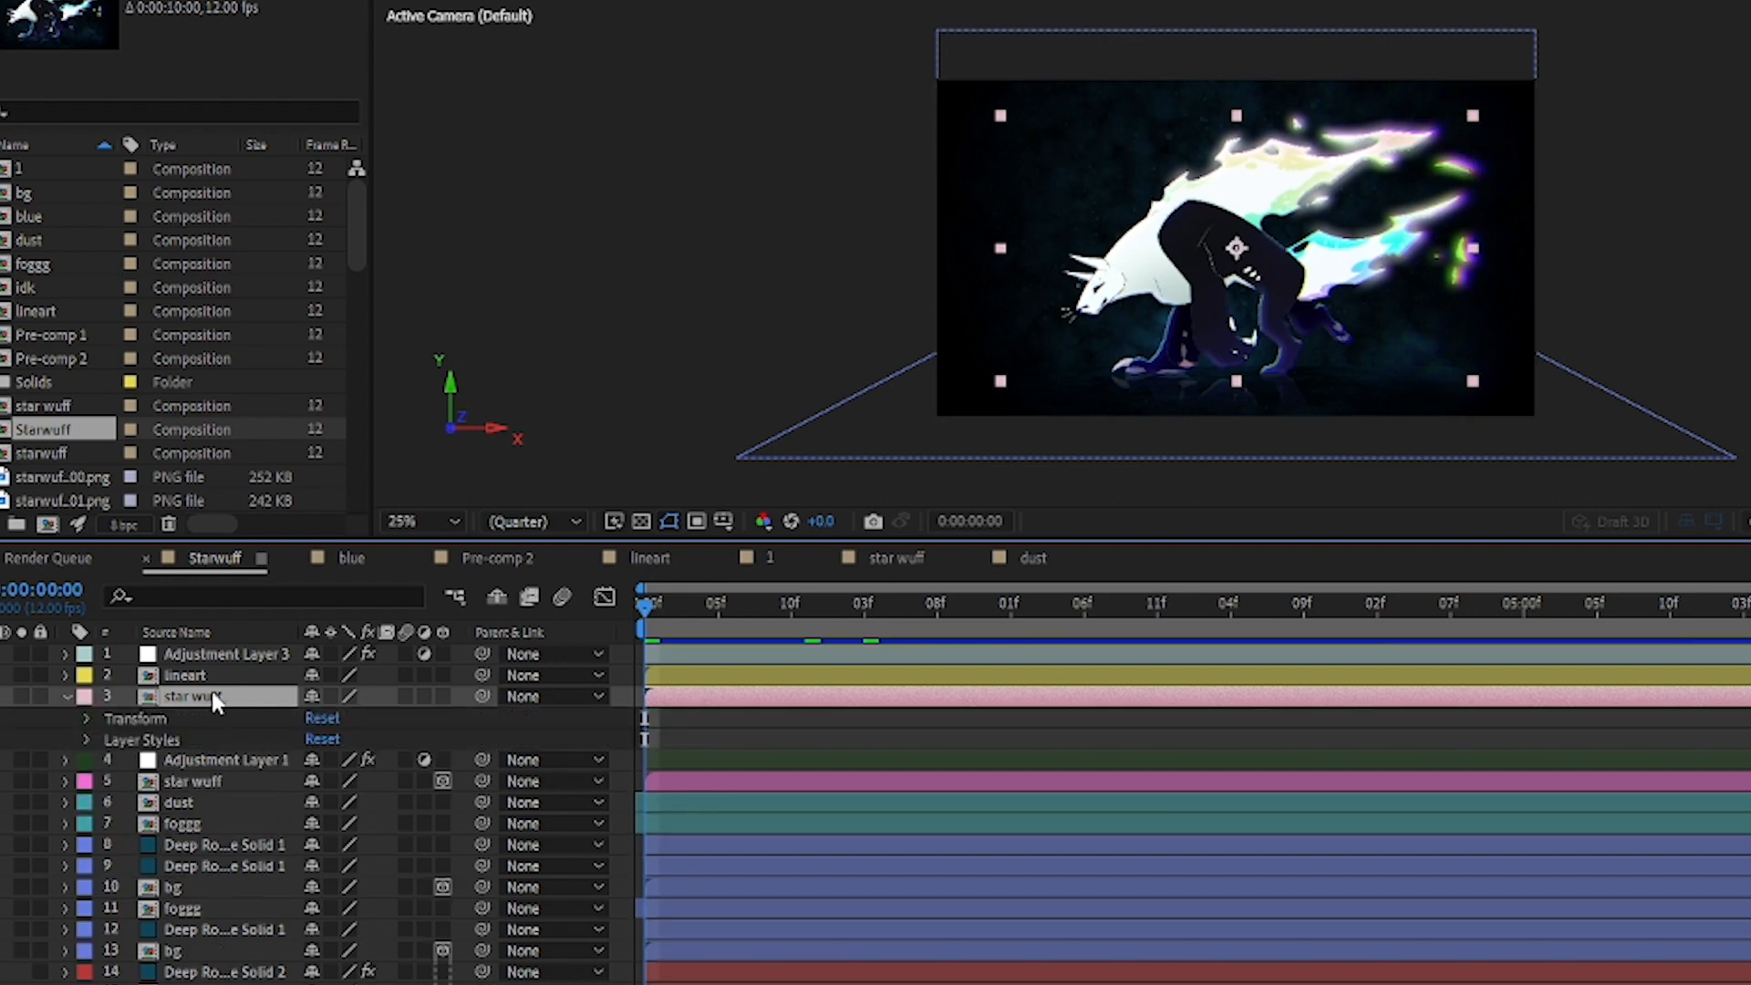
{"action": "left_click", "coordinate": [86, 740]}
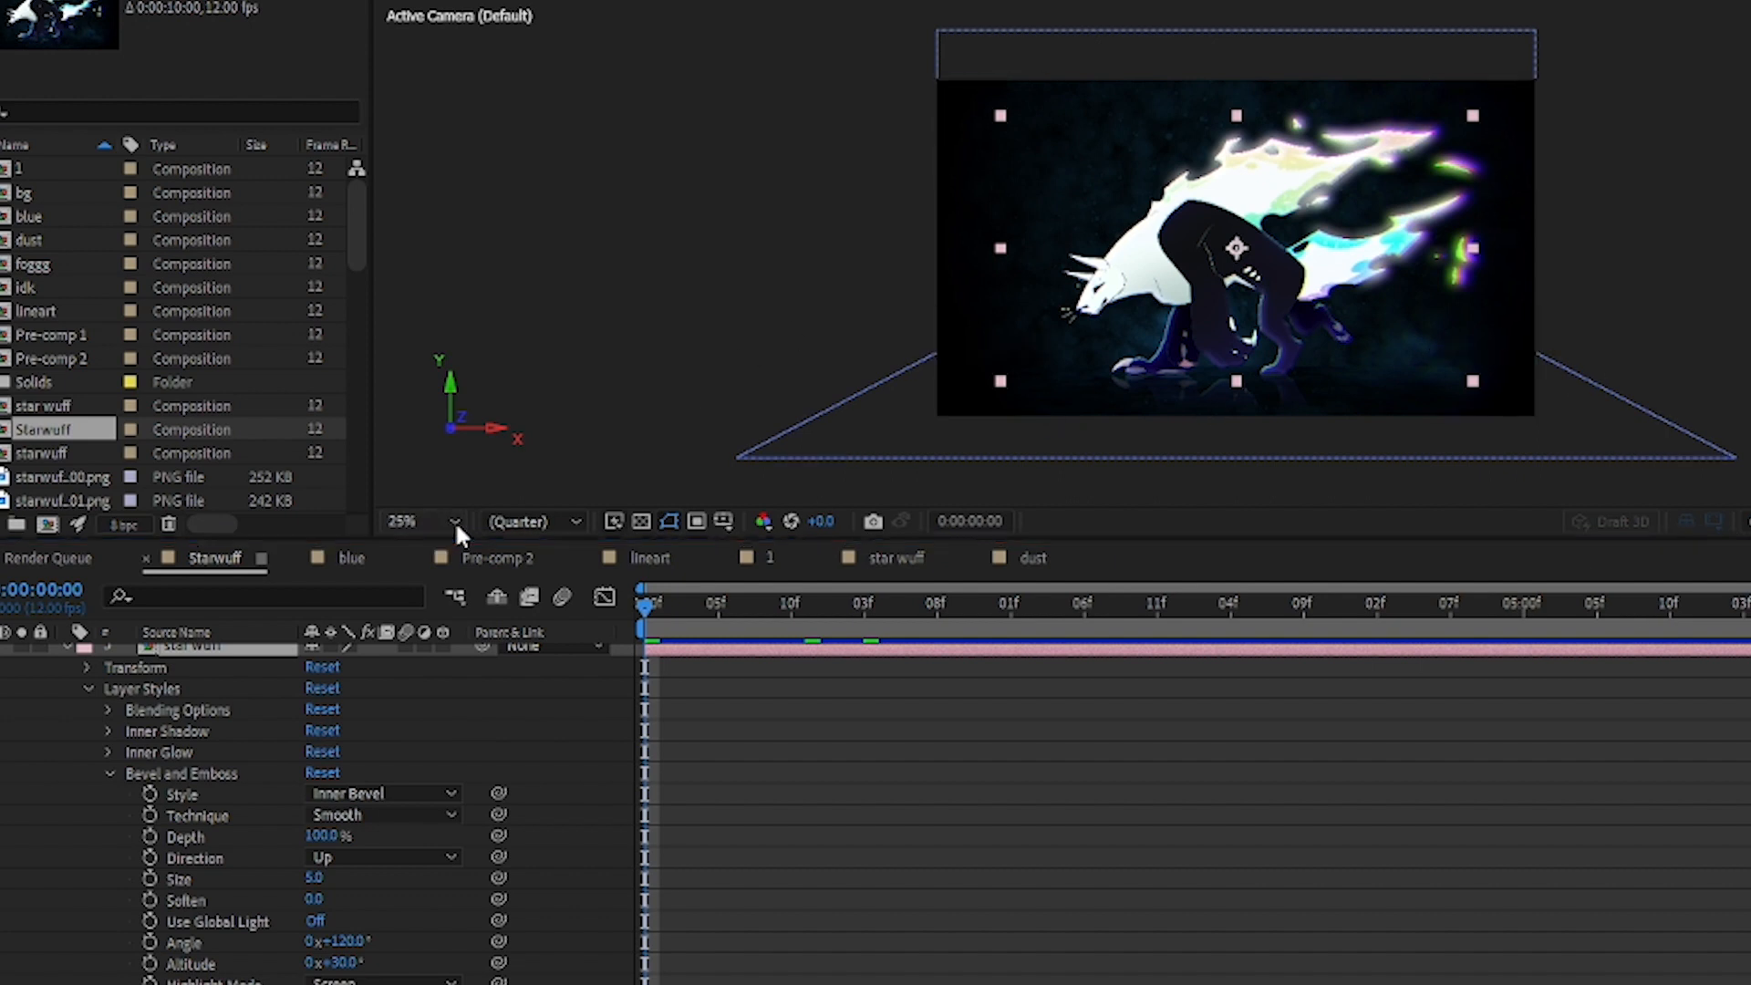
{"action": "key", "text": "period"}
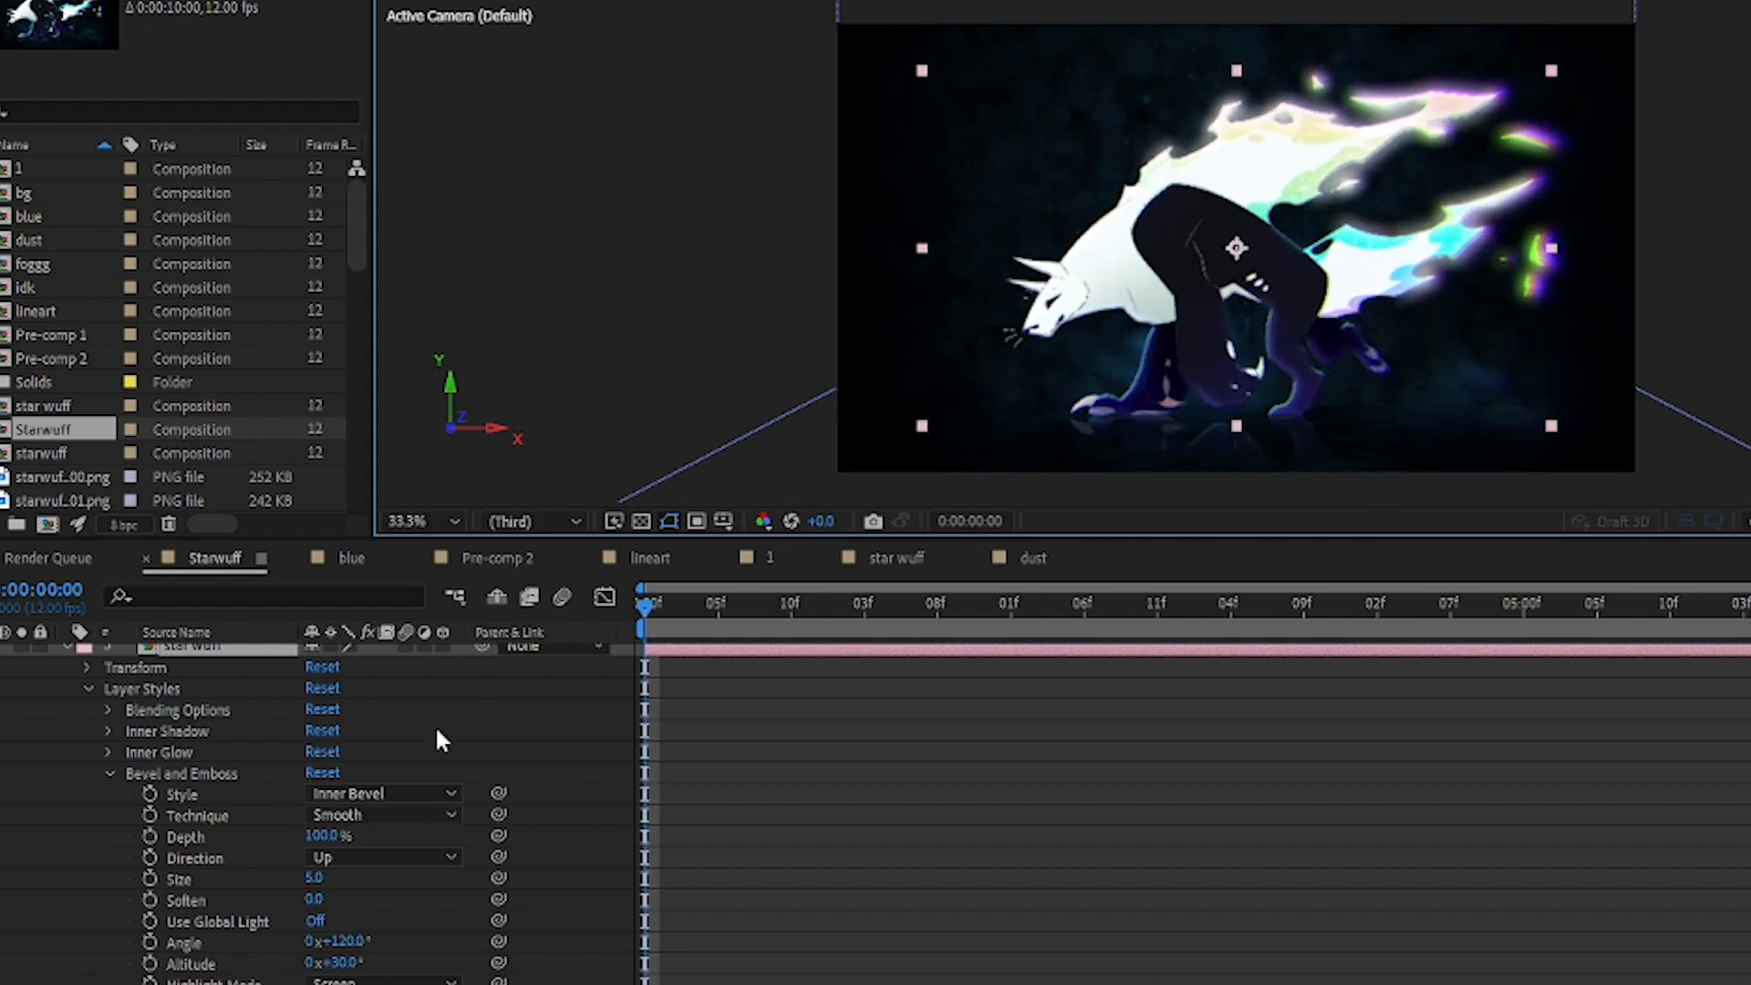
{"action": "left_click", "coordinate": [138, 773]}
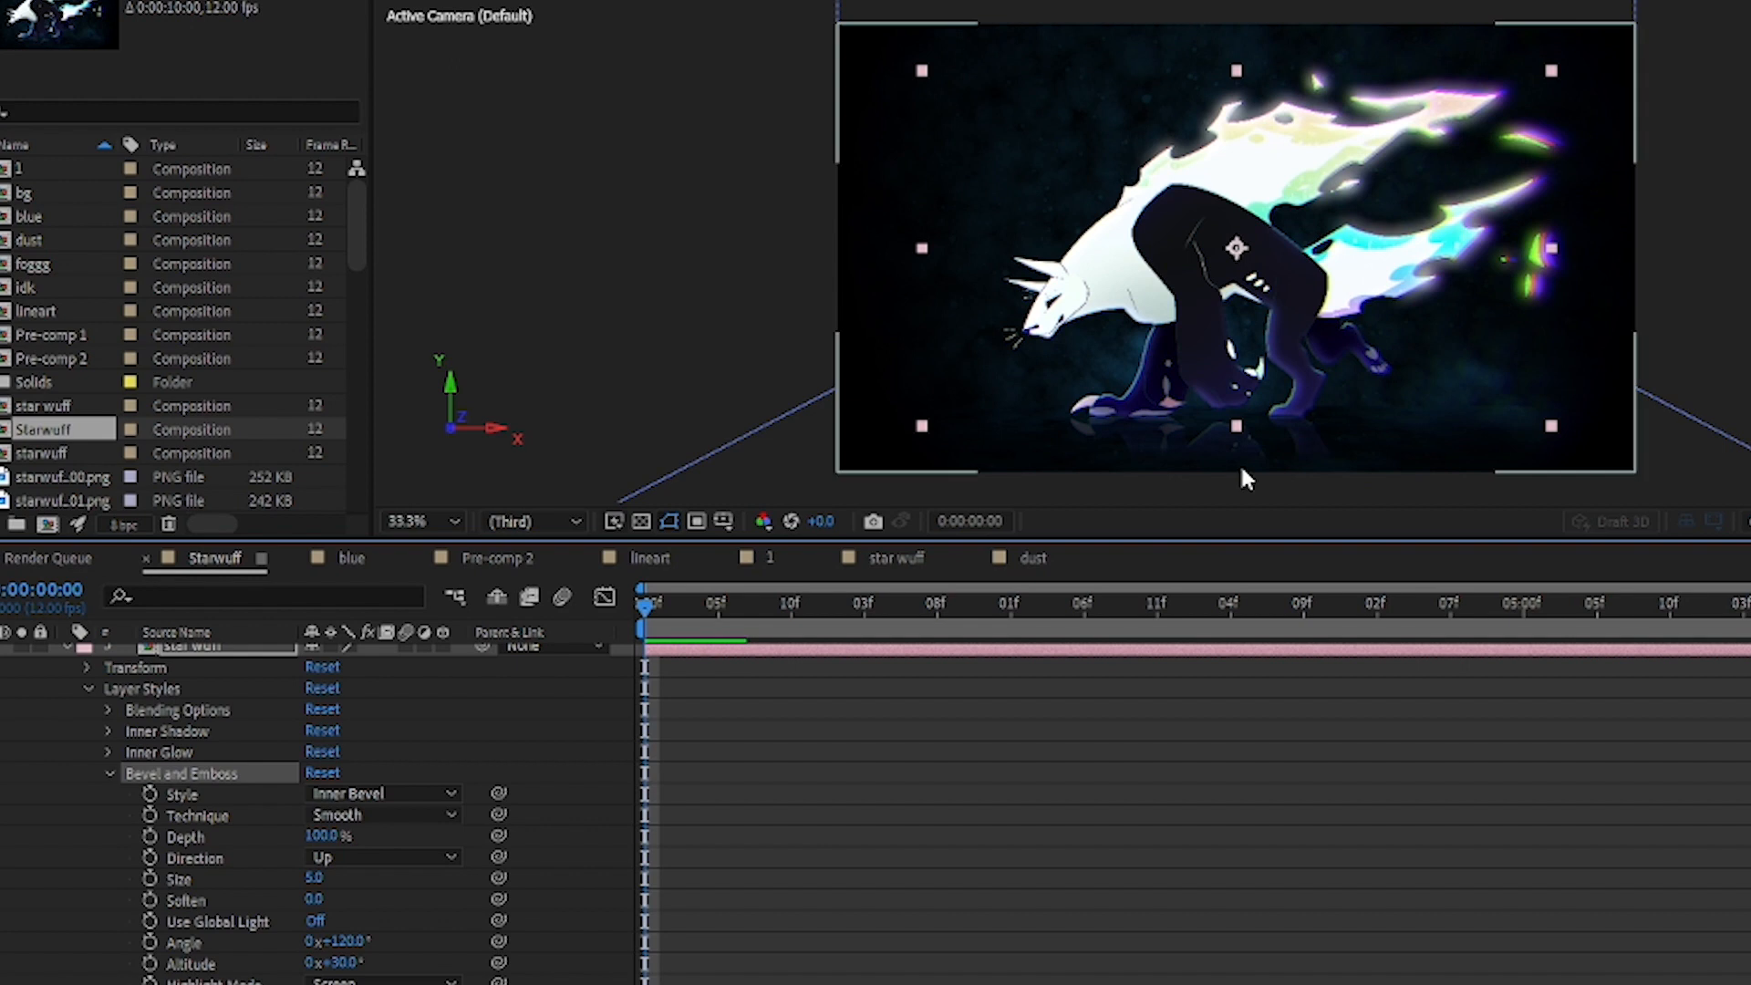
{"action": "left_click", "coordinate": [107, 768]}
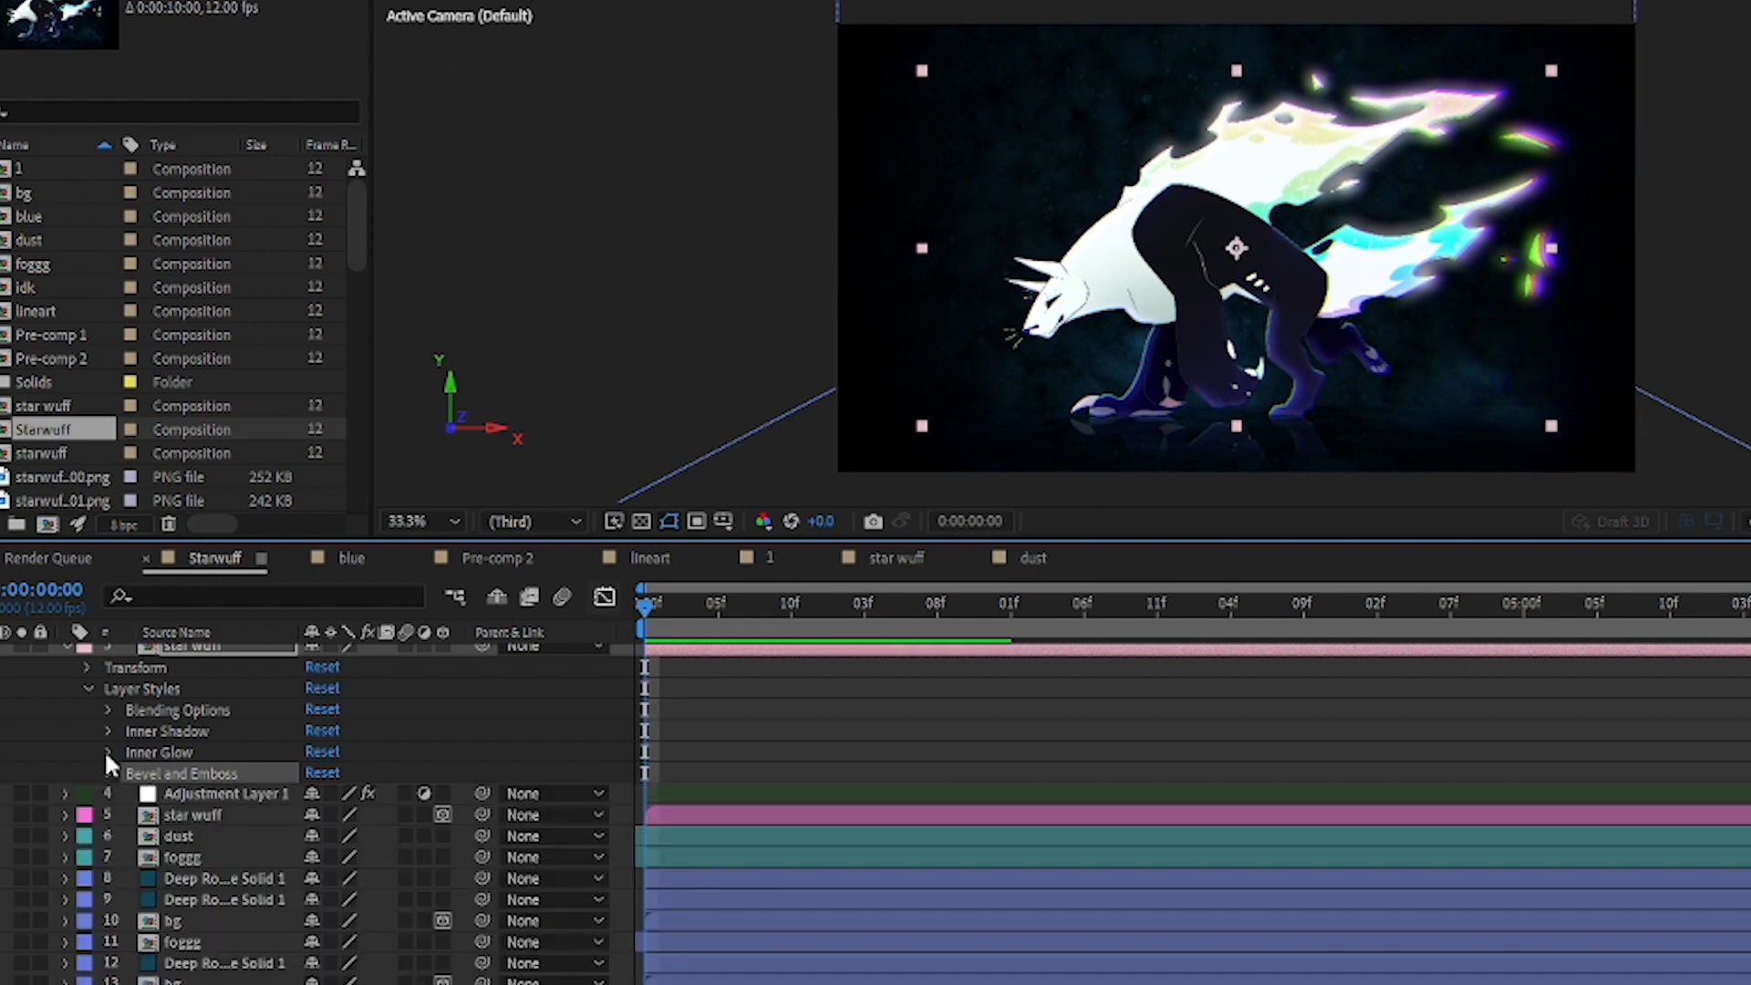
Step: Examine layer 3's Inner Glow settings, try Center as the glow source, and undo that change
{"action": "left_click", "coordinate": [106, 752]}
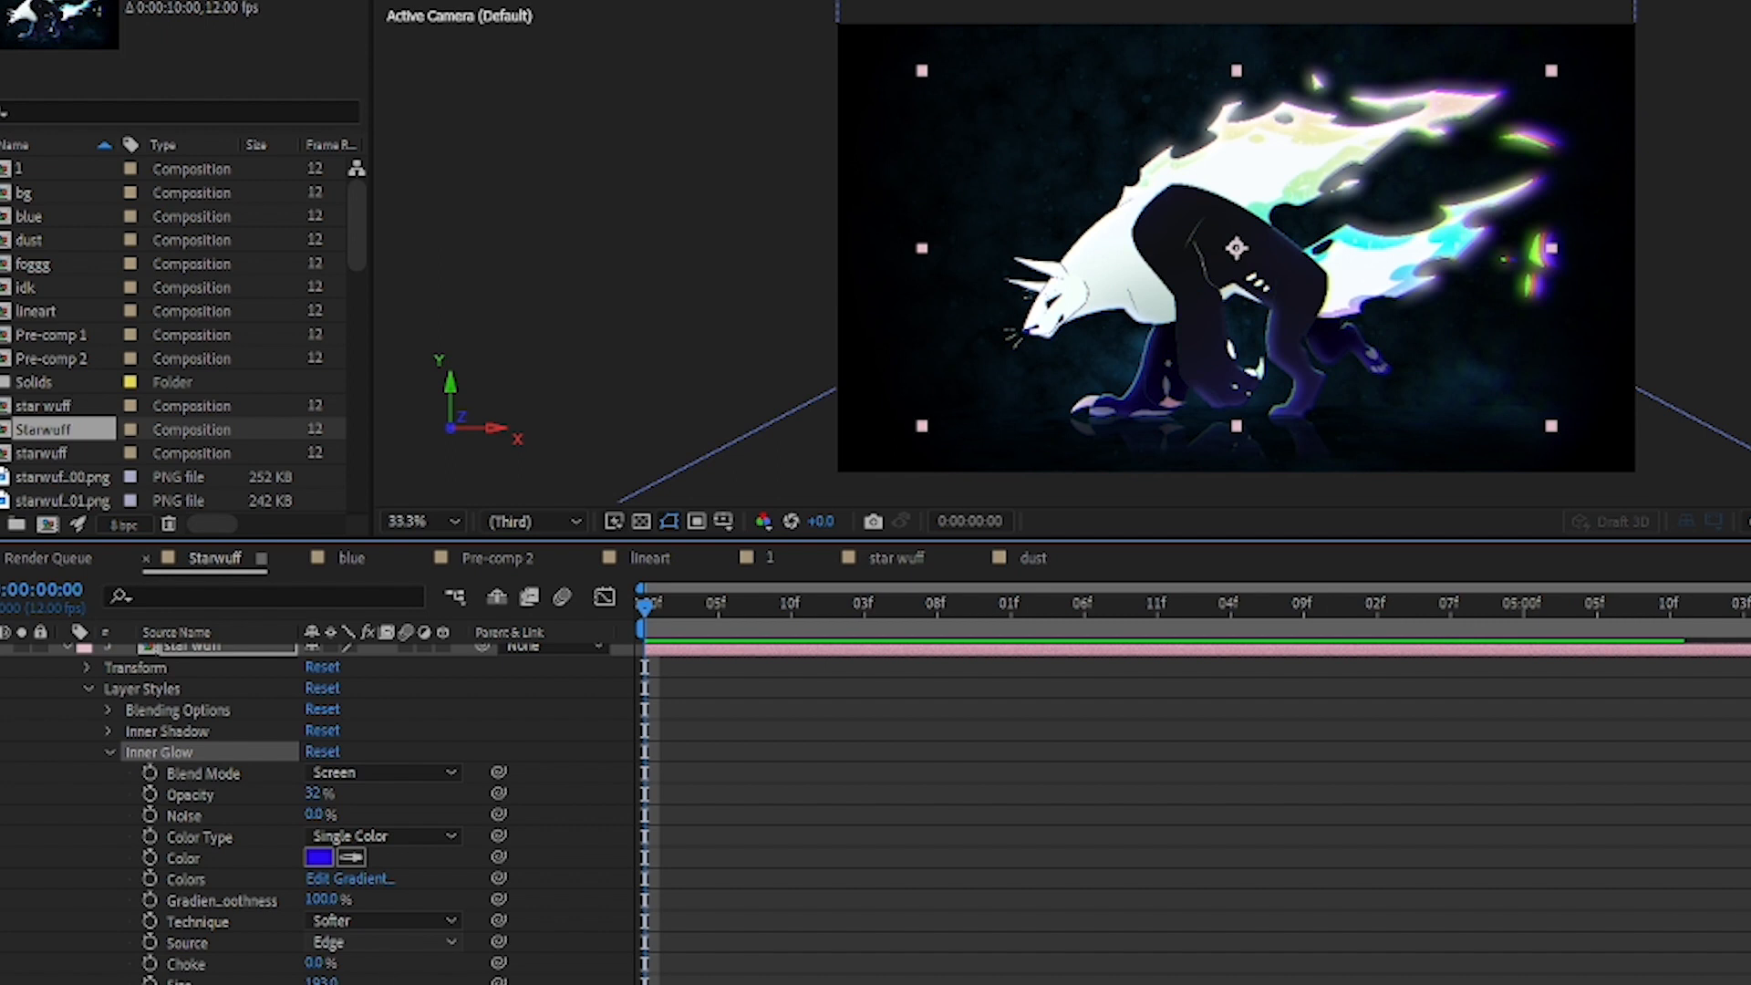
{"action": "left_click", "coordinate": [351, 963]}
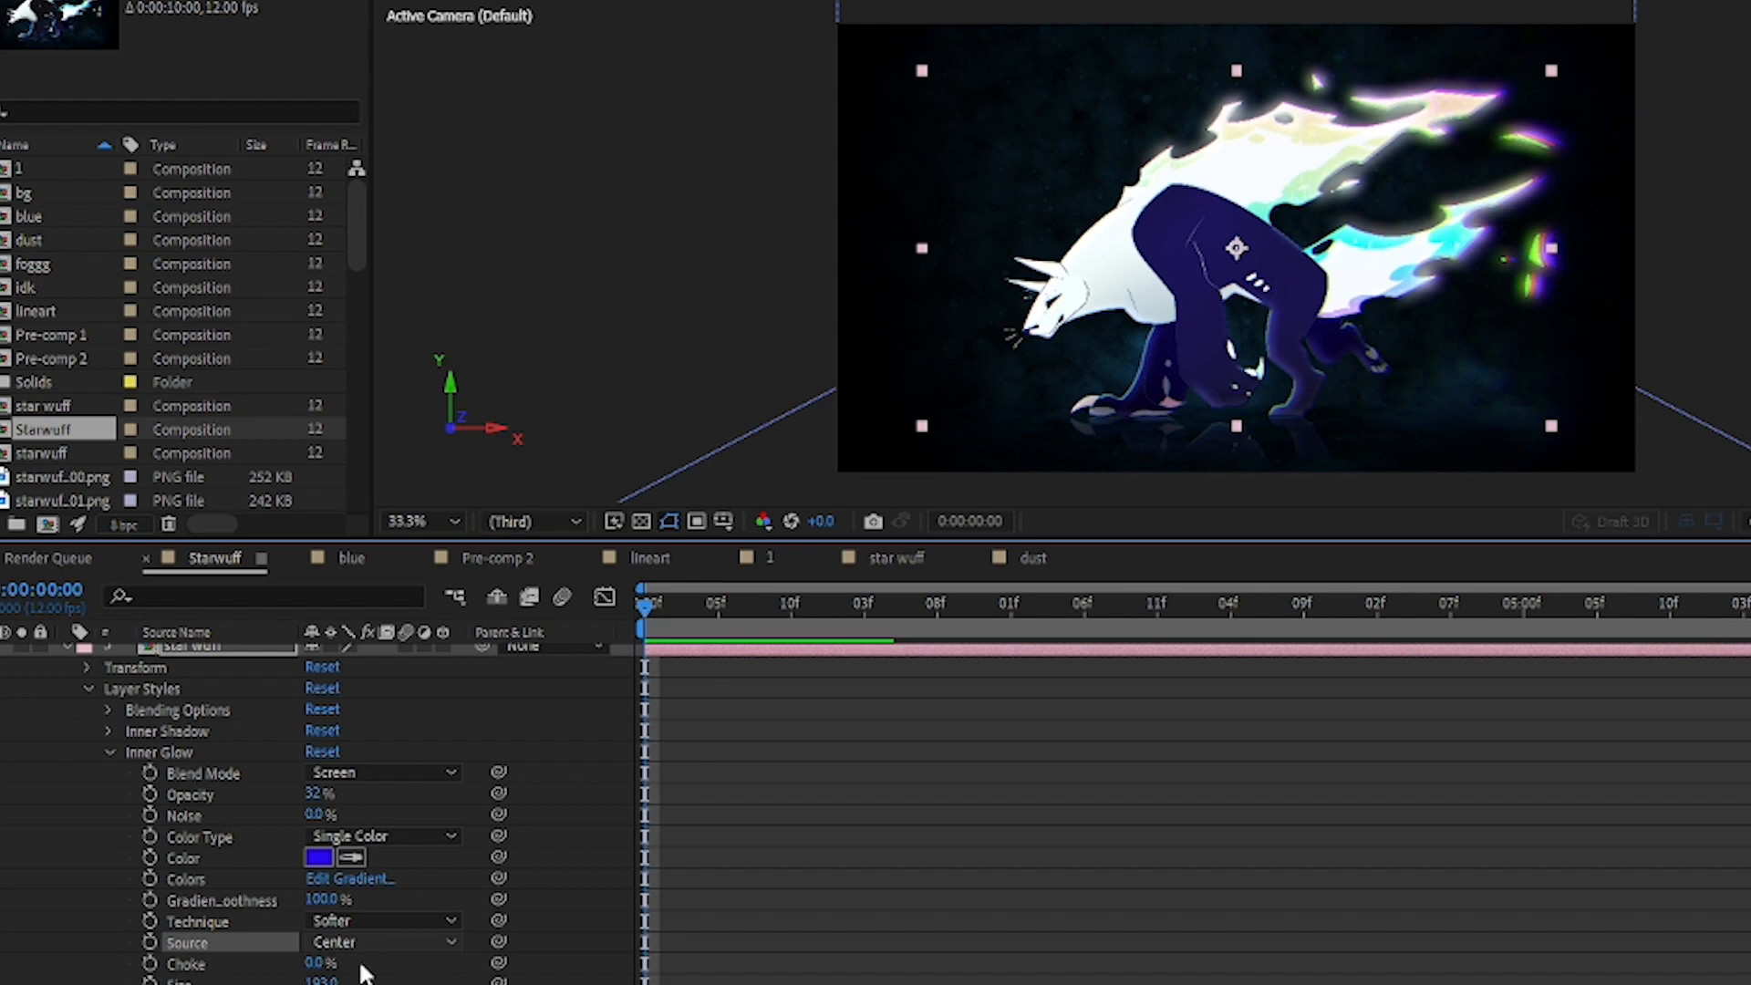
{"action": "key", "text": "ctrl+z"}
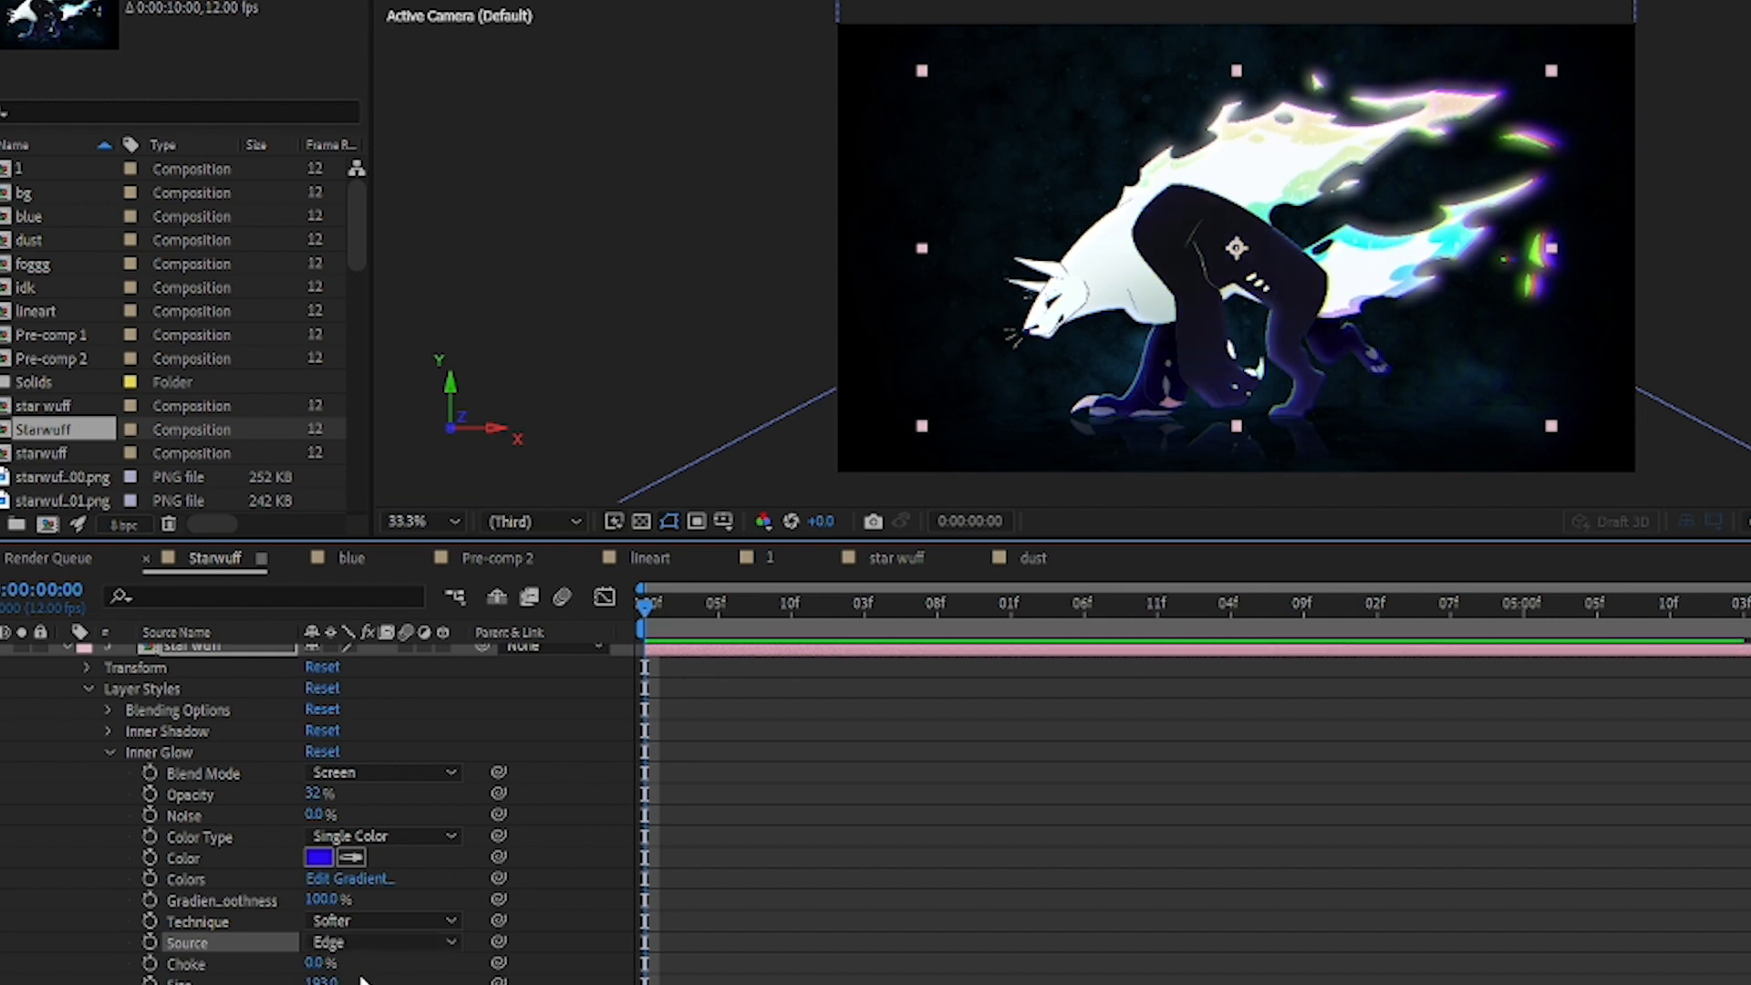
{"action": "left_click", "coordinate": [109, 752]}
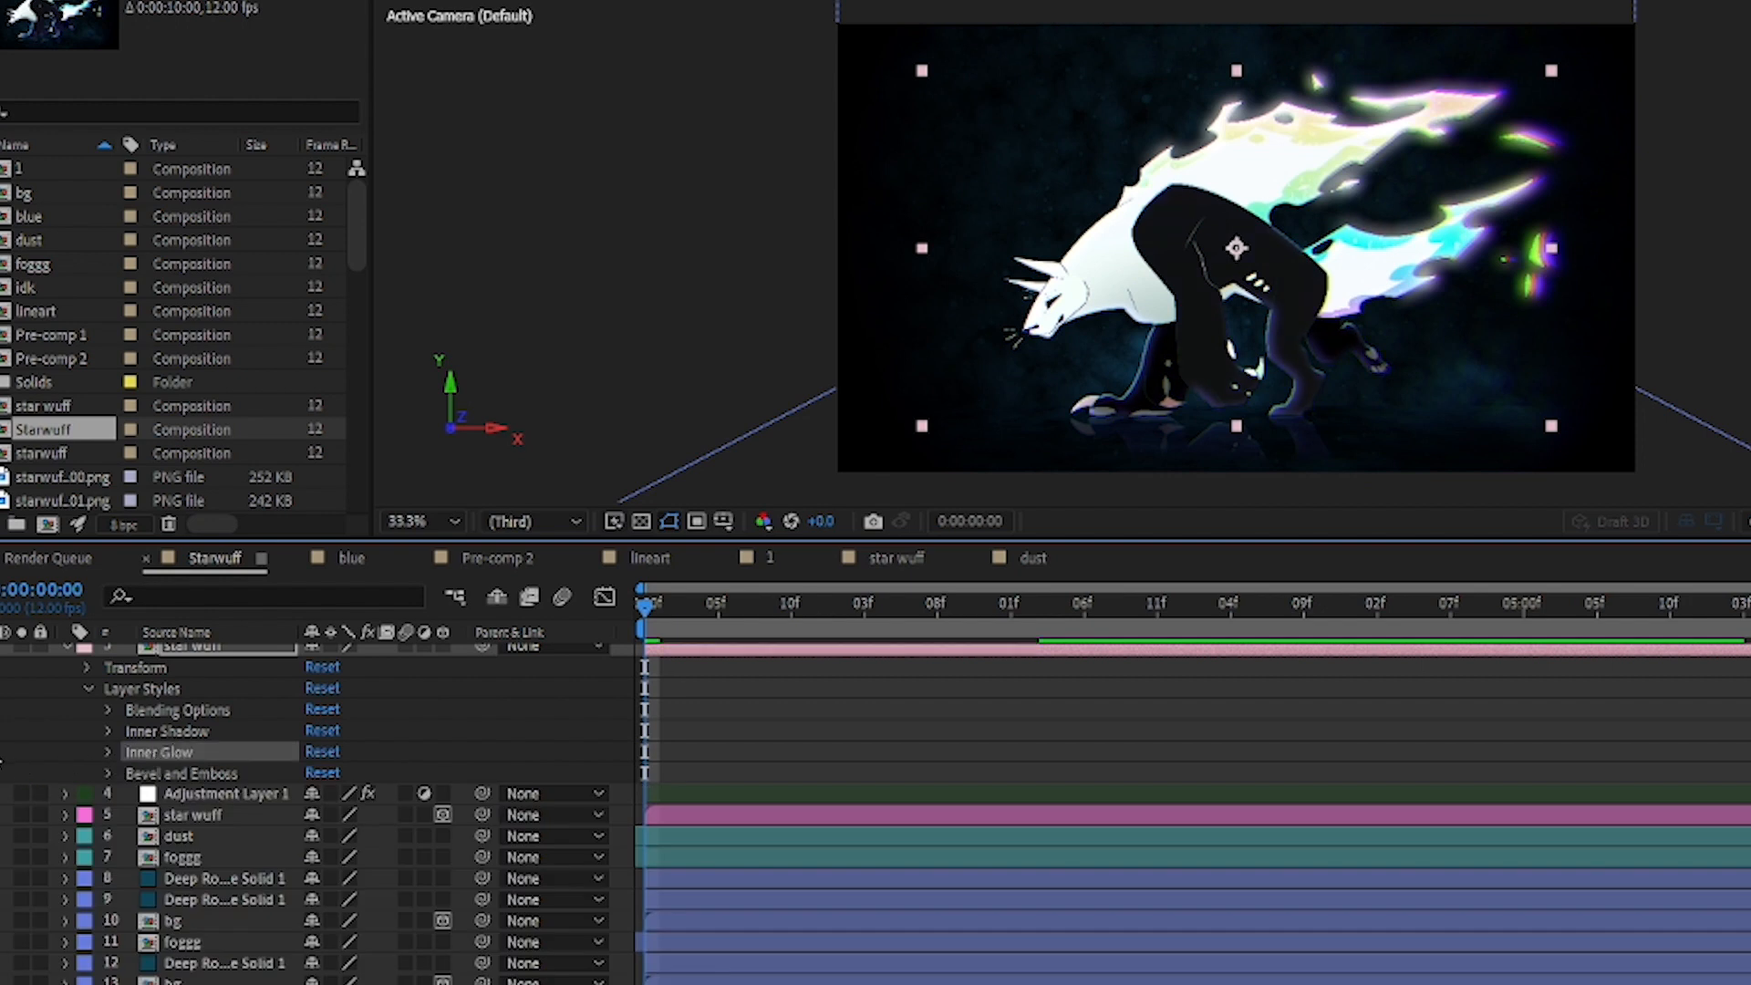
Step: Expand layer 3's Inner Shadow and set its distance to 51 and its angle to 1x+15°
{"action": "left_click", "coordinate": [109, 731]}
{"action": "left_click", "coordinate": [165, 735]}
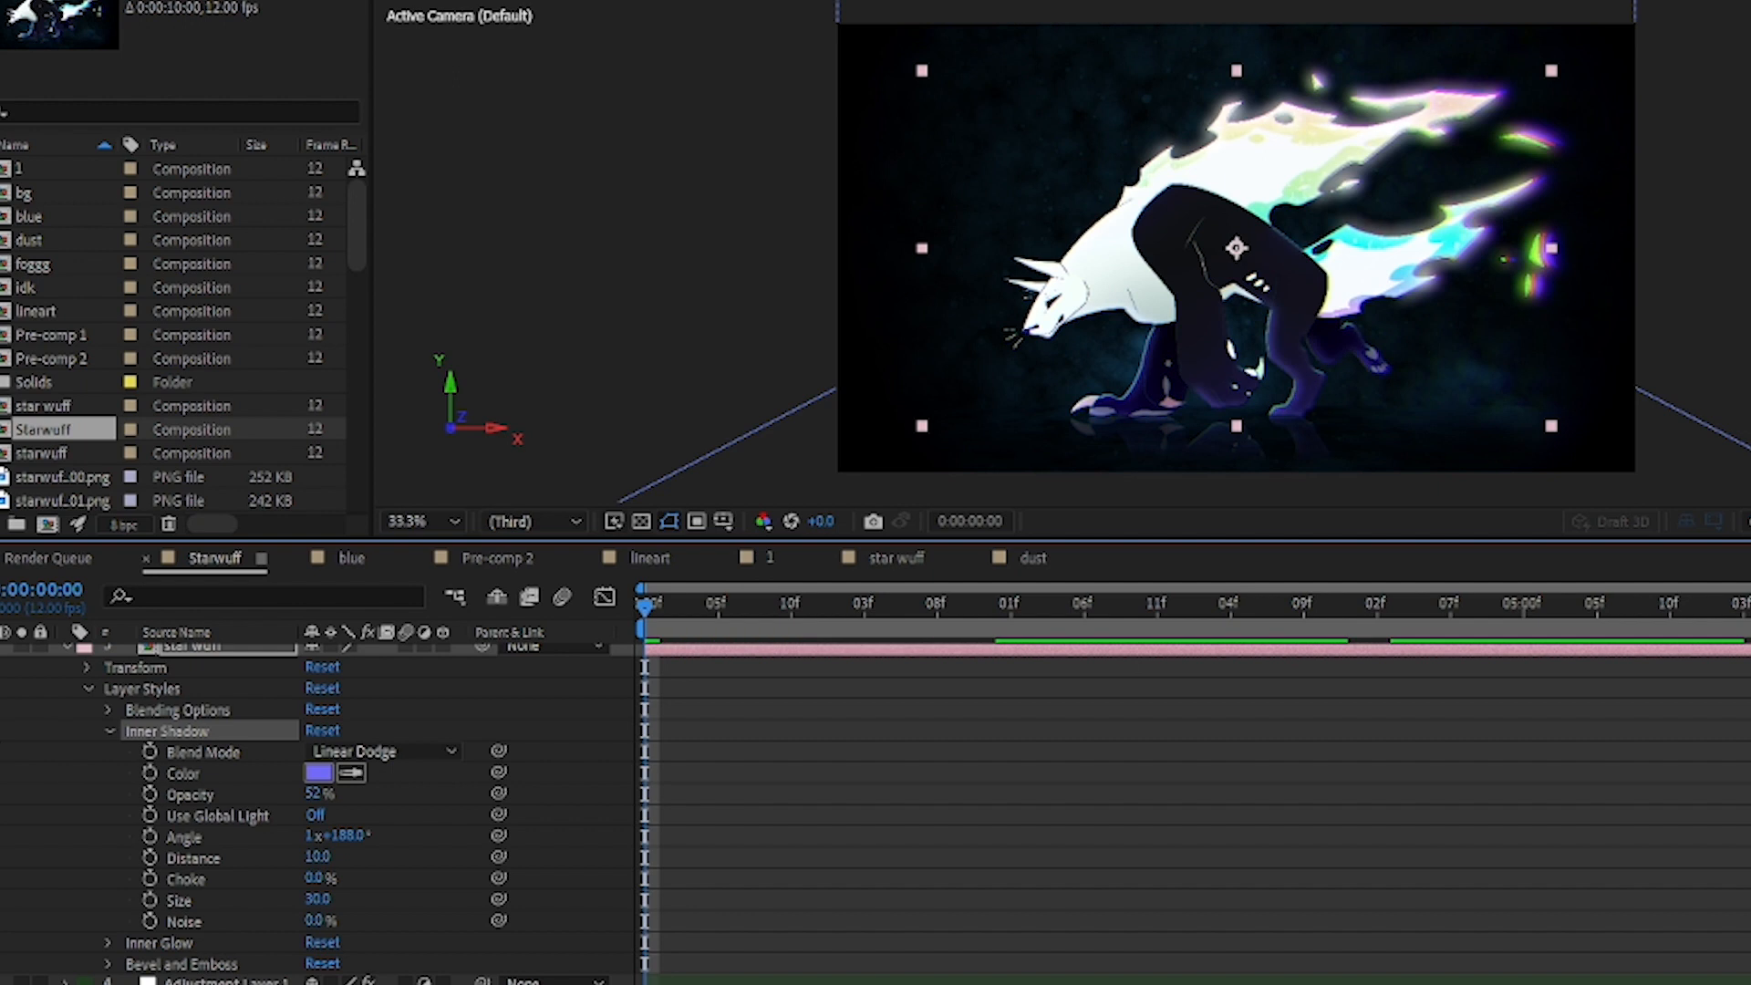
{"action": "left_click_drag", "start_coordinate": [329, 865], "coordinate": [368, 852]}
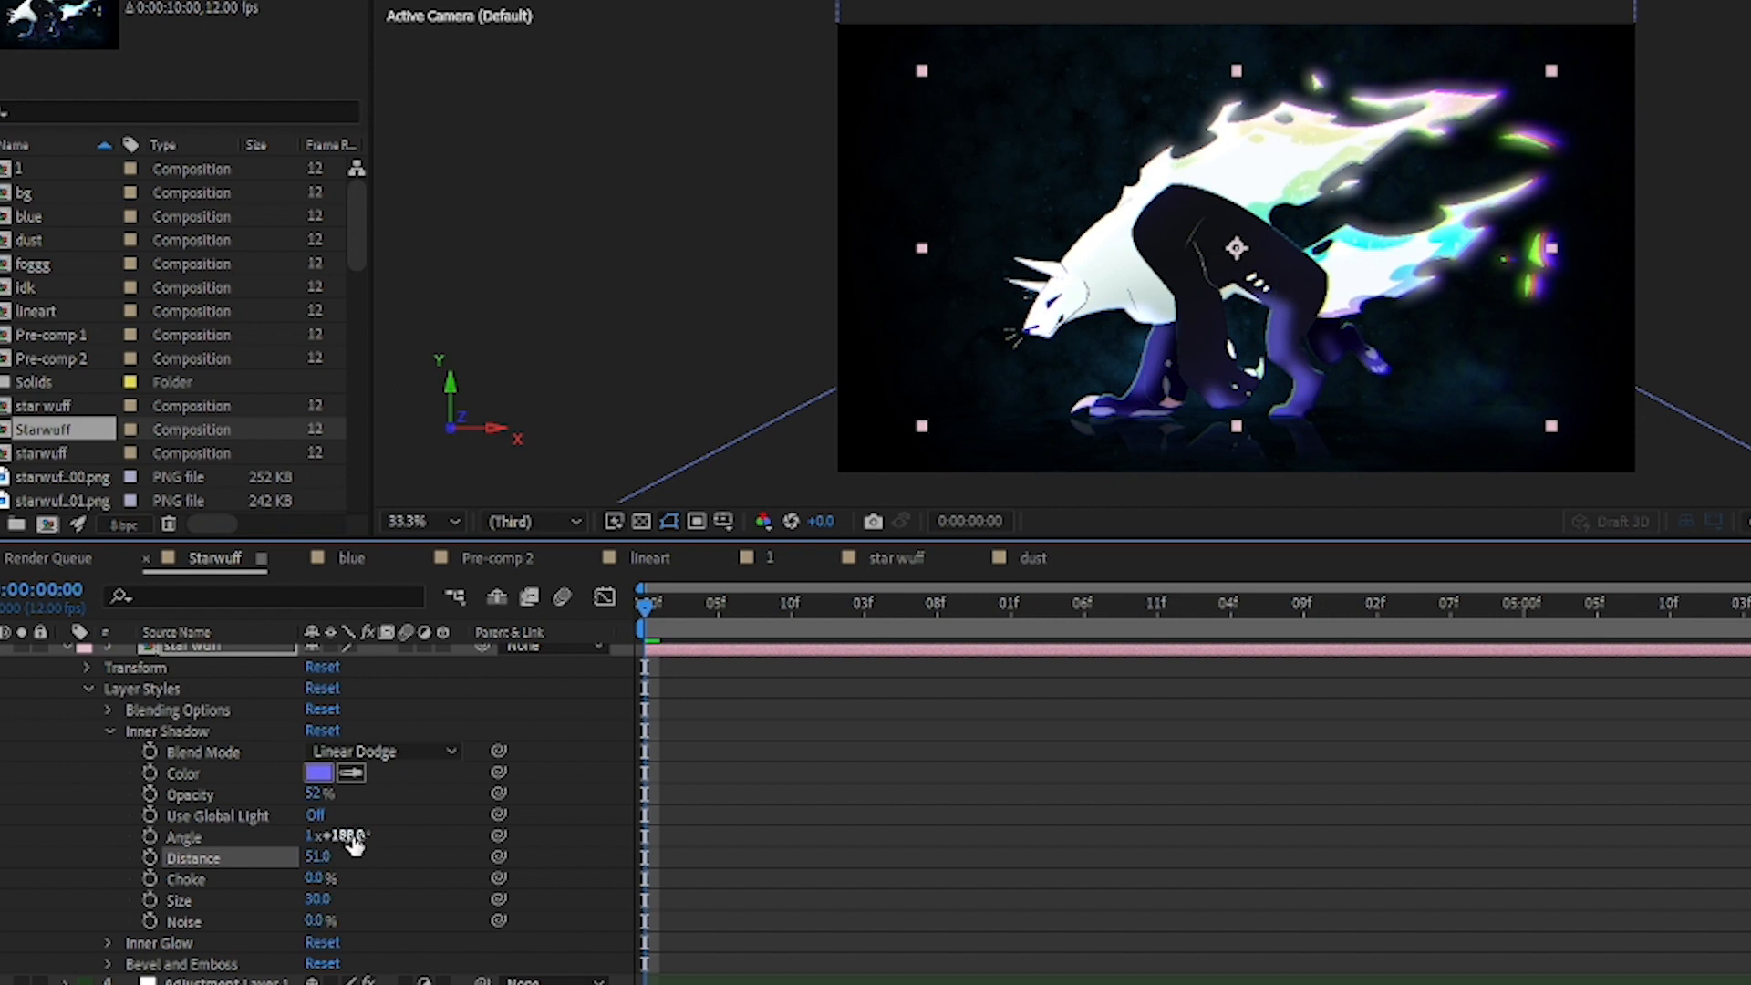
{"action": "left_click_drag", "start_coordinate": [354, 841], "coordinate": [156, 857]}
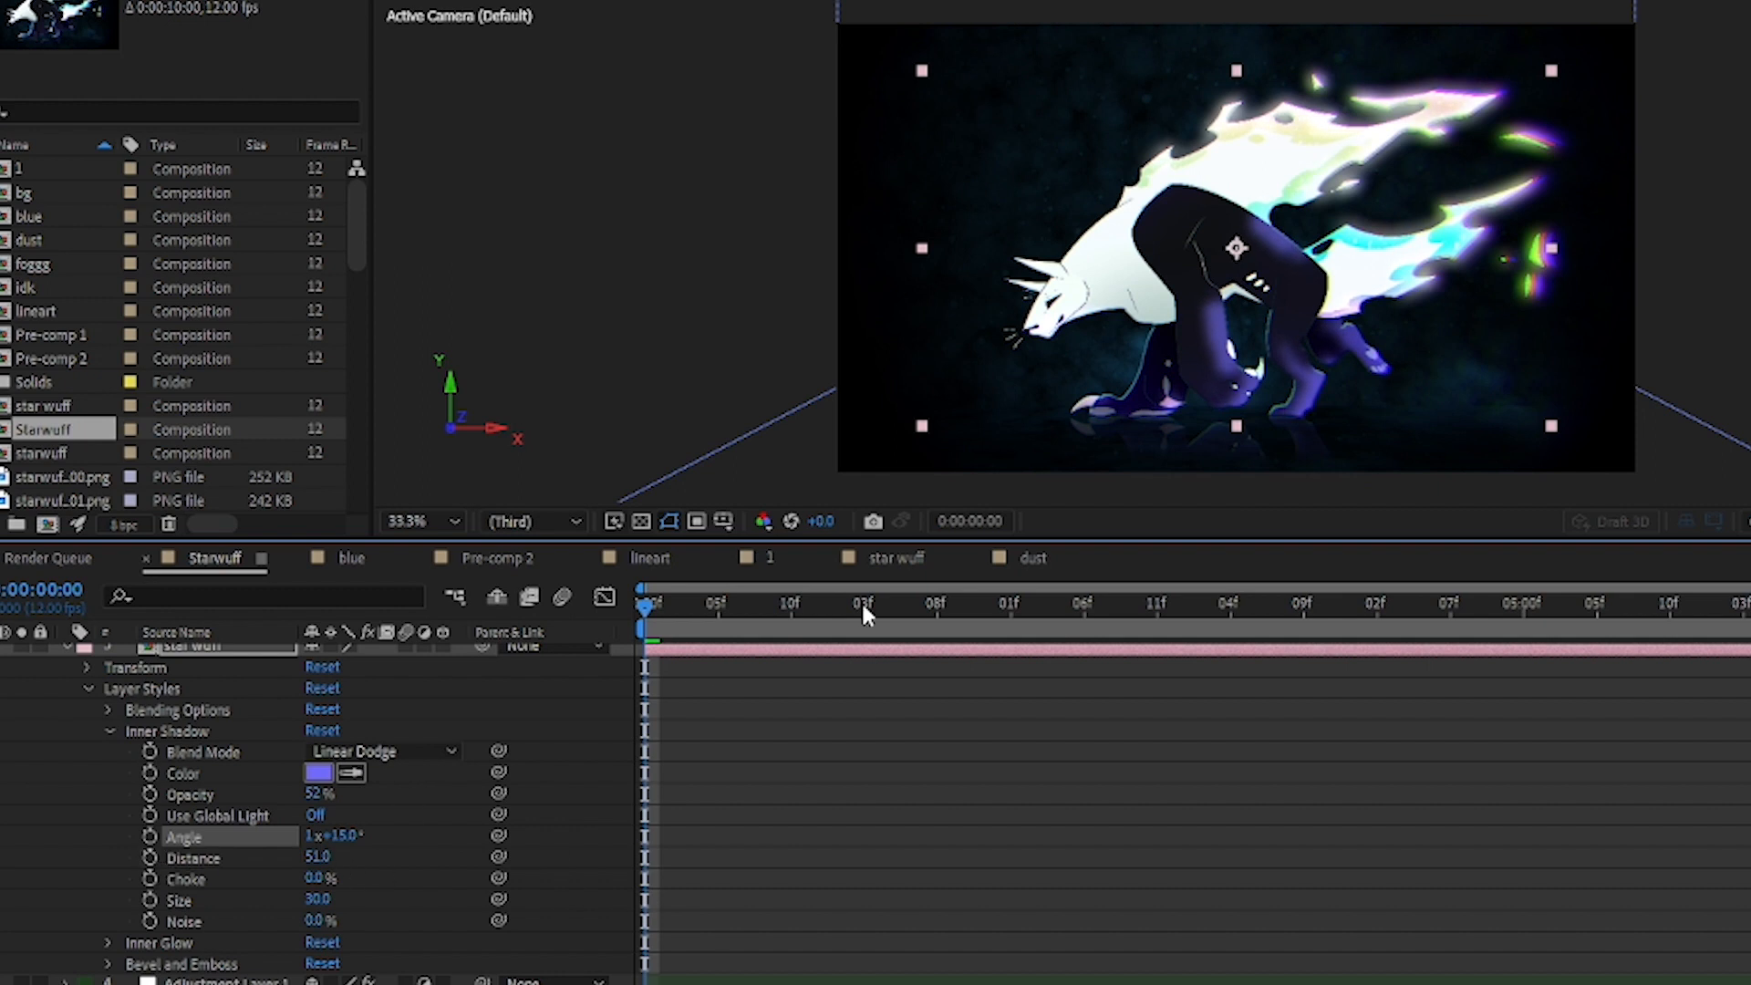
Step: Preview the animation up to 0:00:02:08 and set the inner shadow's size to 1
{"action": "key", "text": "space"}
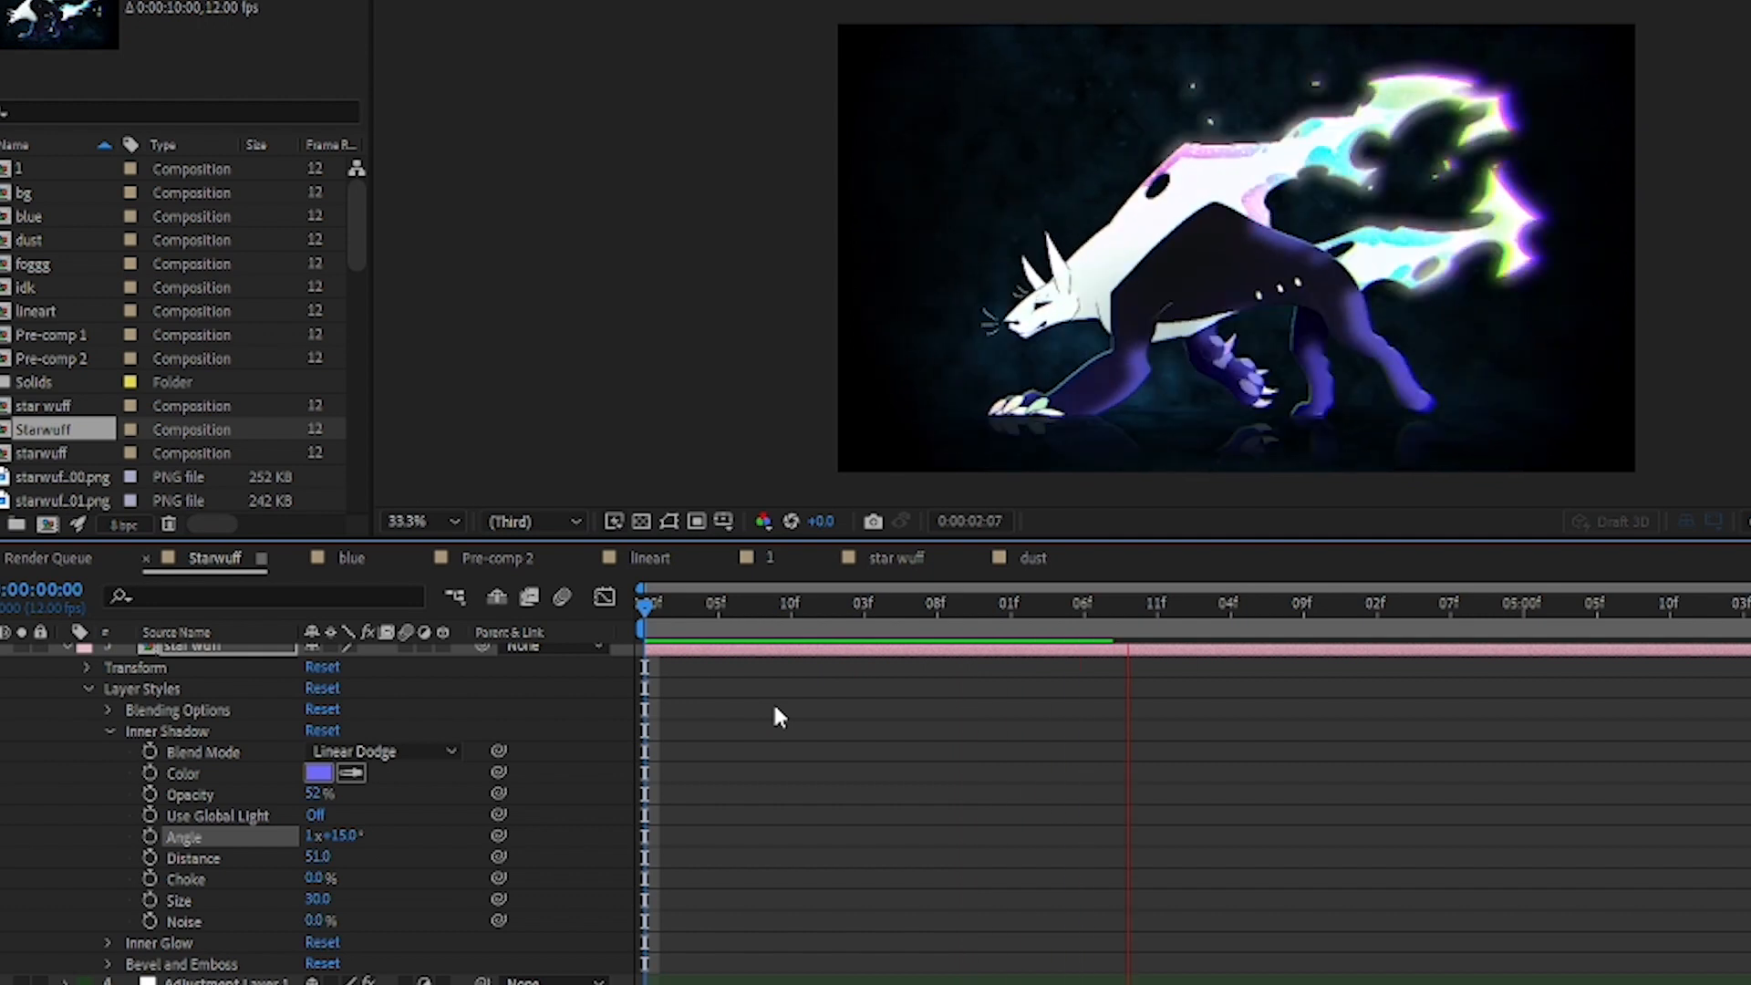
{"action": "key", "text": "space"}
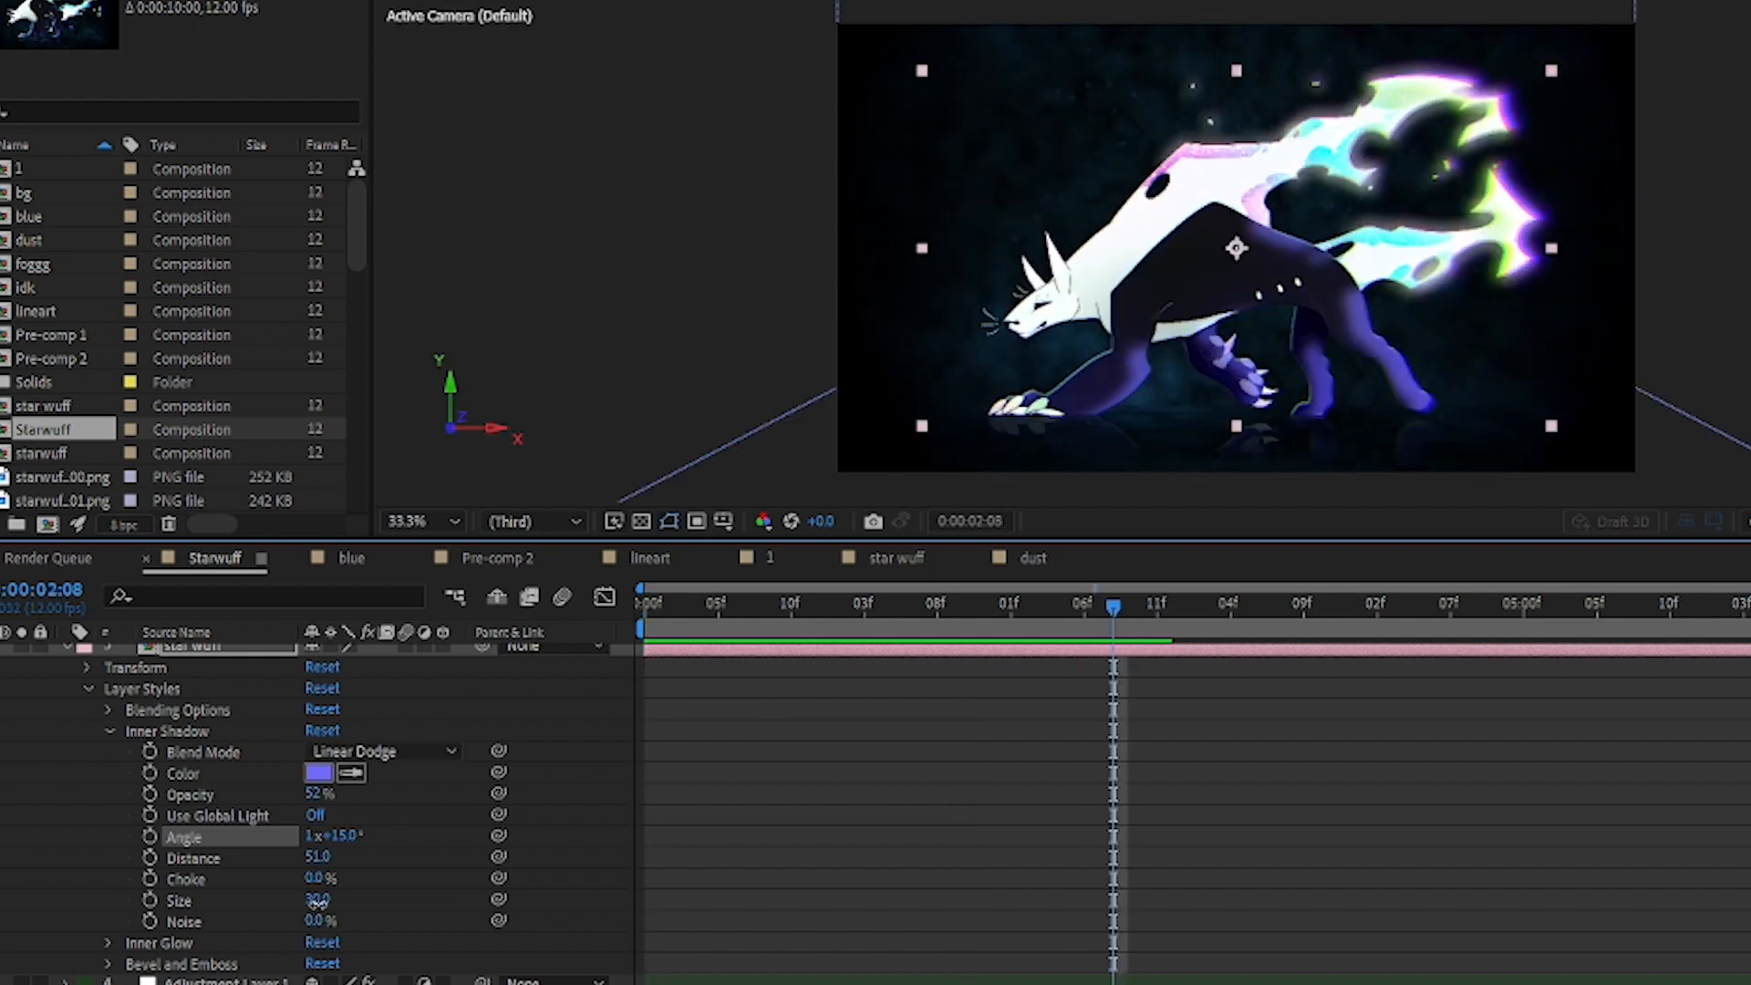
{"action": "left_click_drag", "start_coordinate": [315, 903], "coordinate": [244, 919]}
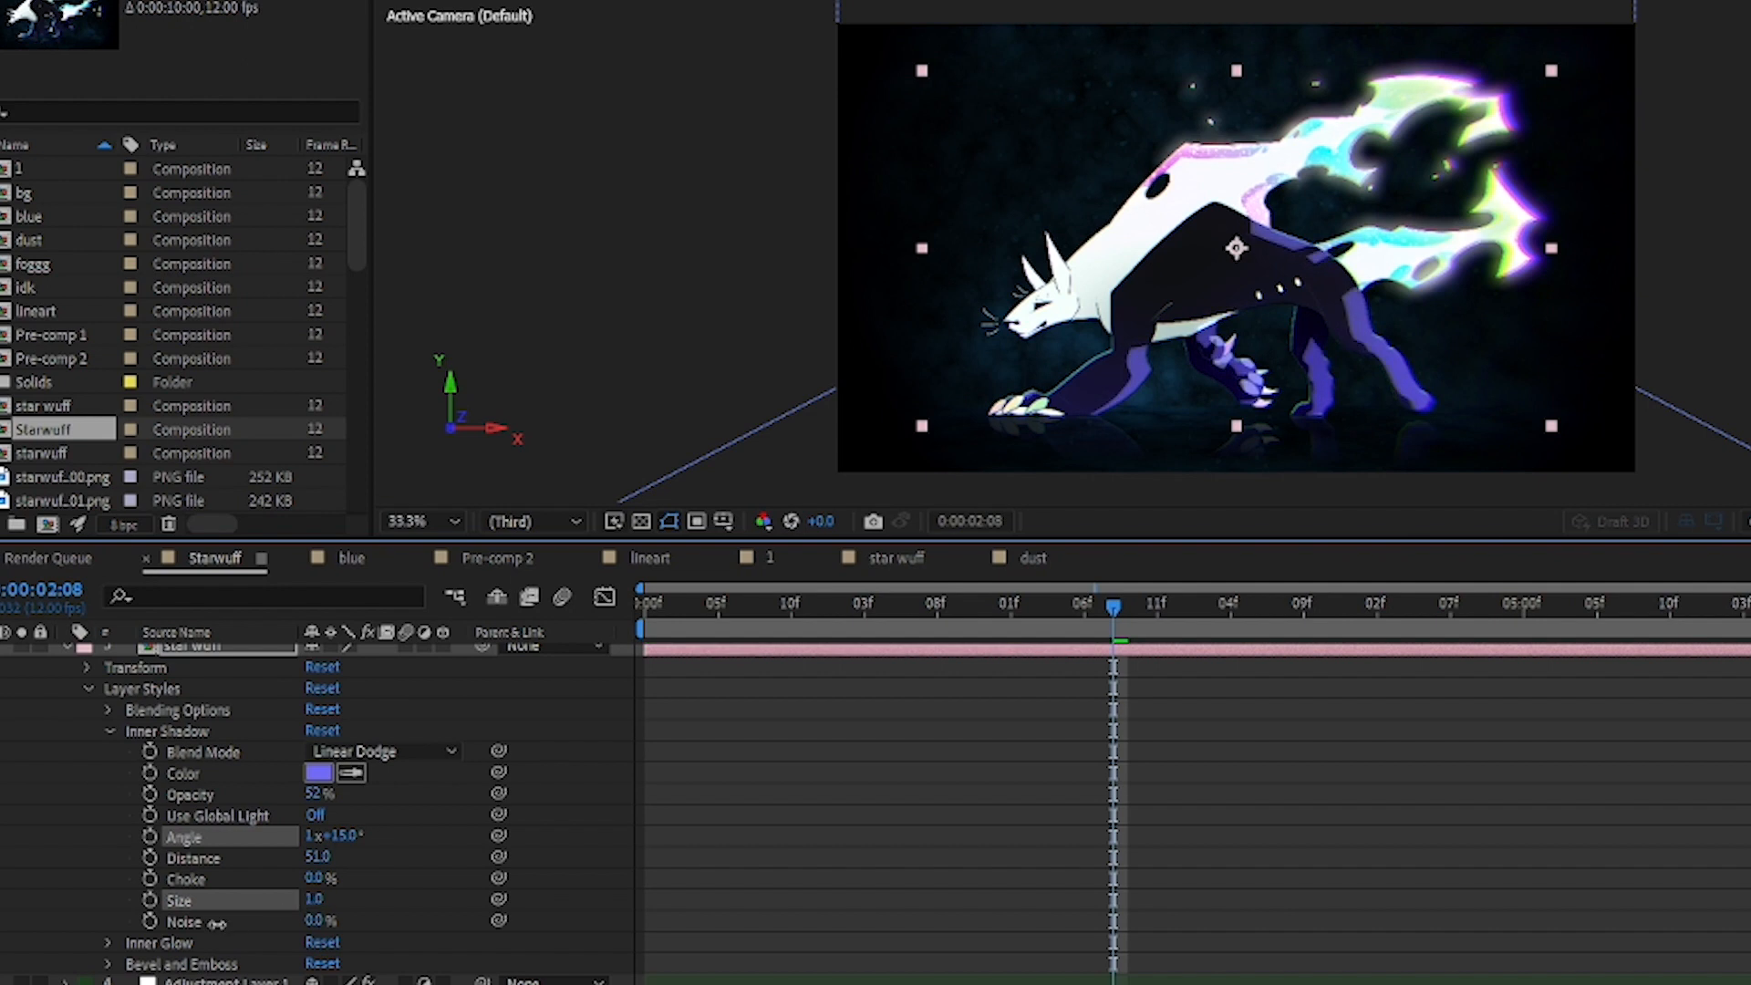
Step: Preview the animation up to 0:00:05:04, then try an inner shadow size of 32 and undo the size changes
{"action": "key", "text": "space"}
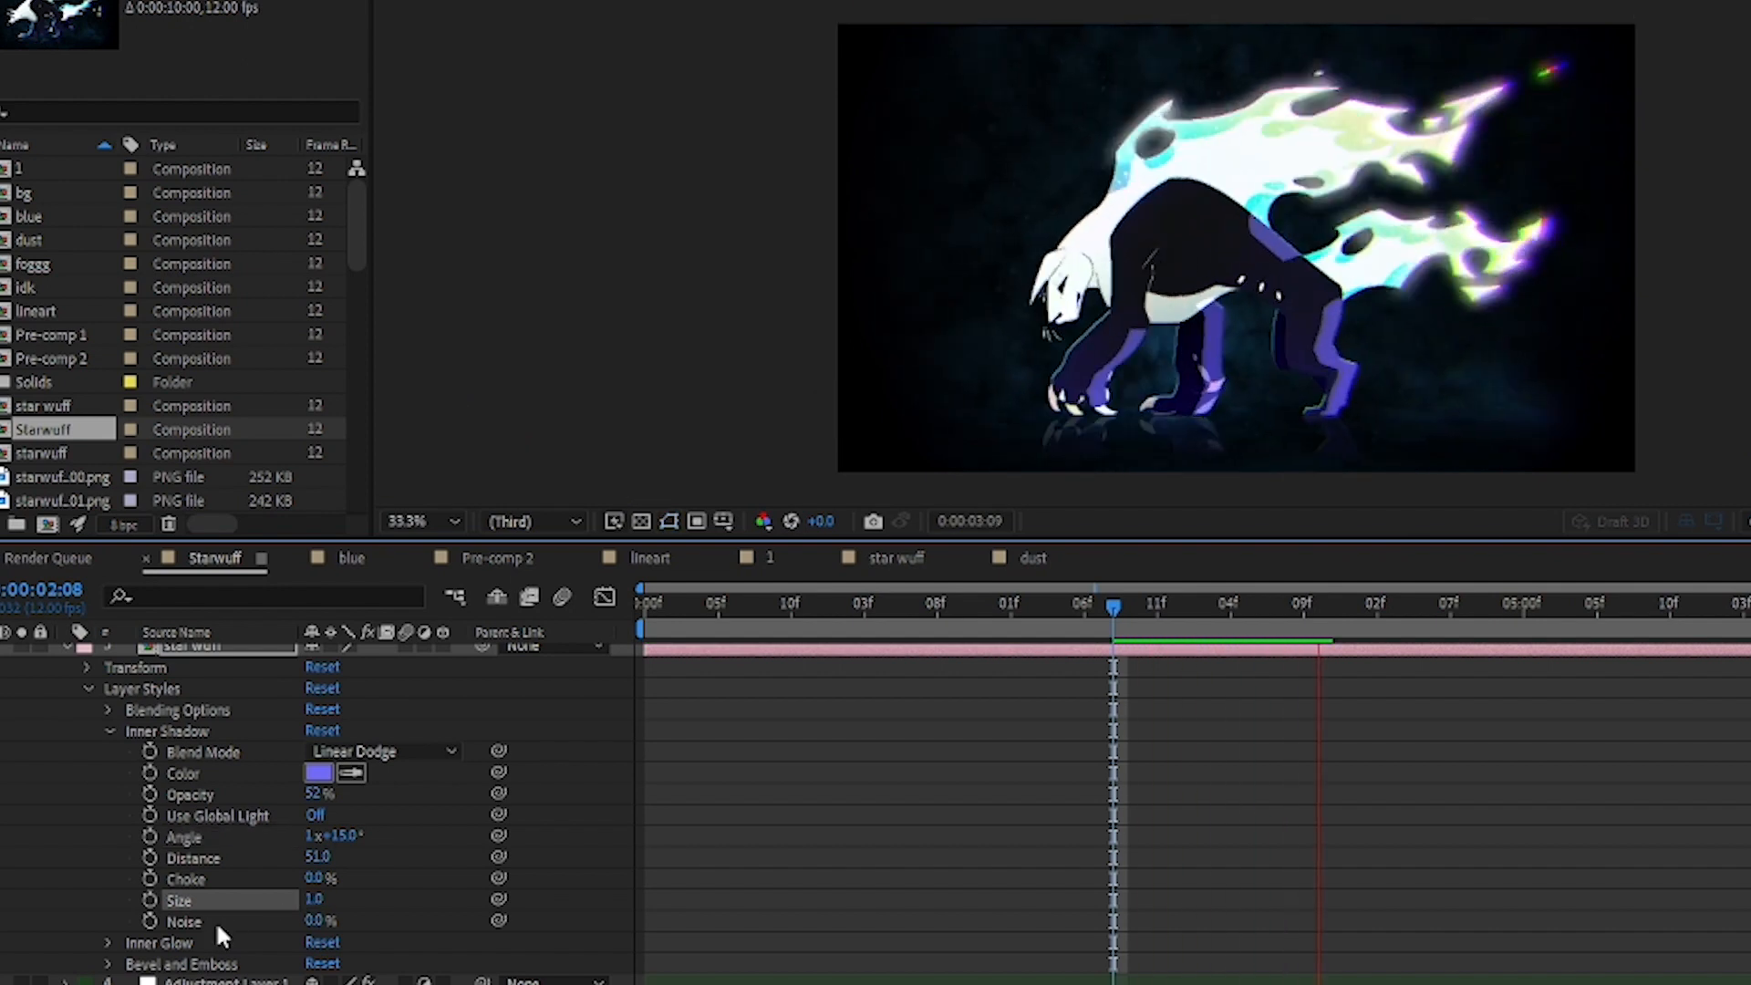
{"action": "key", "text": "space"}
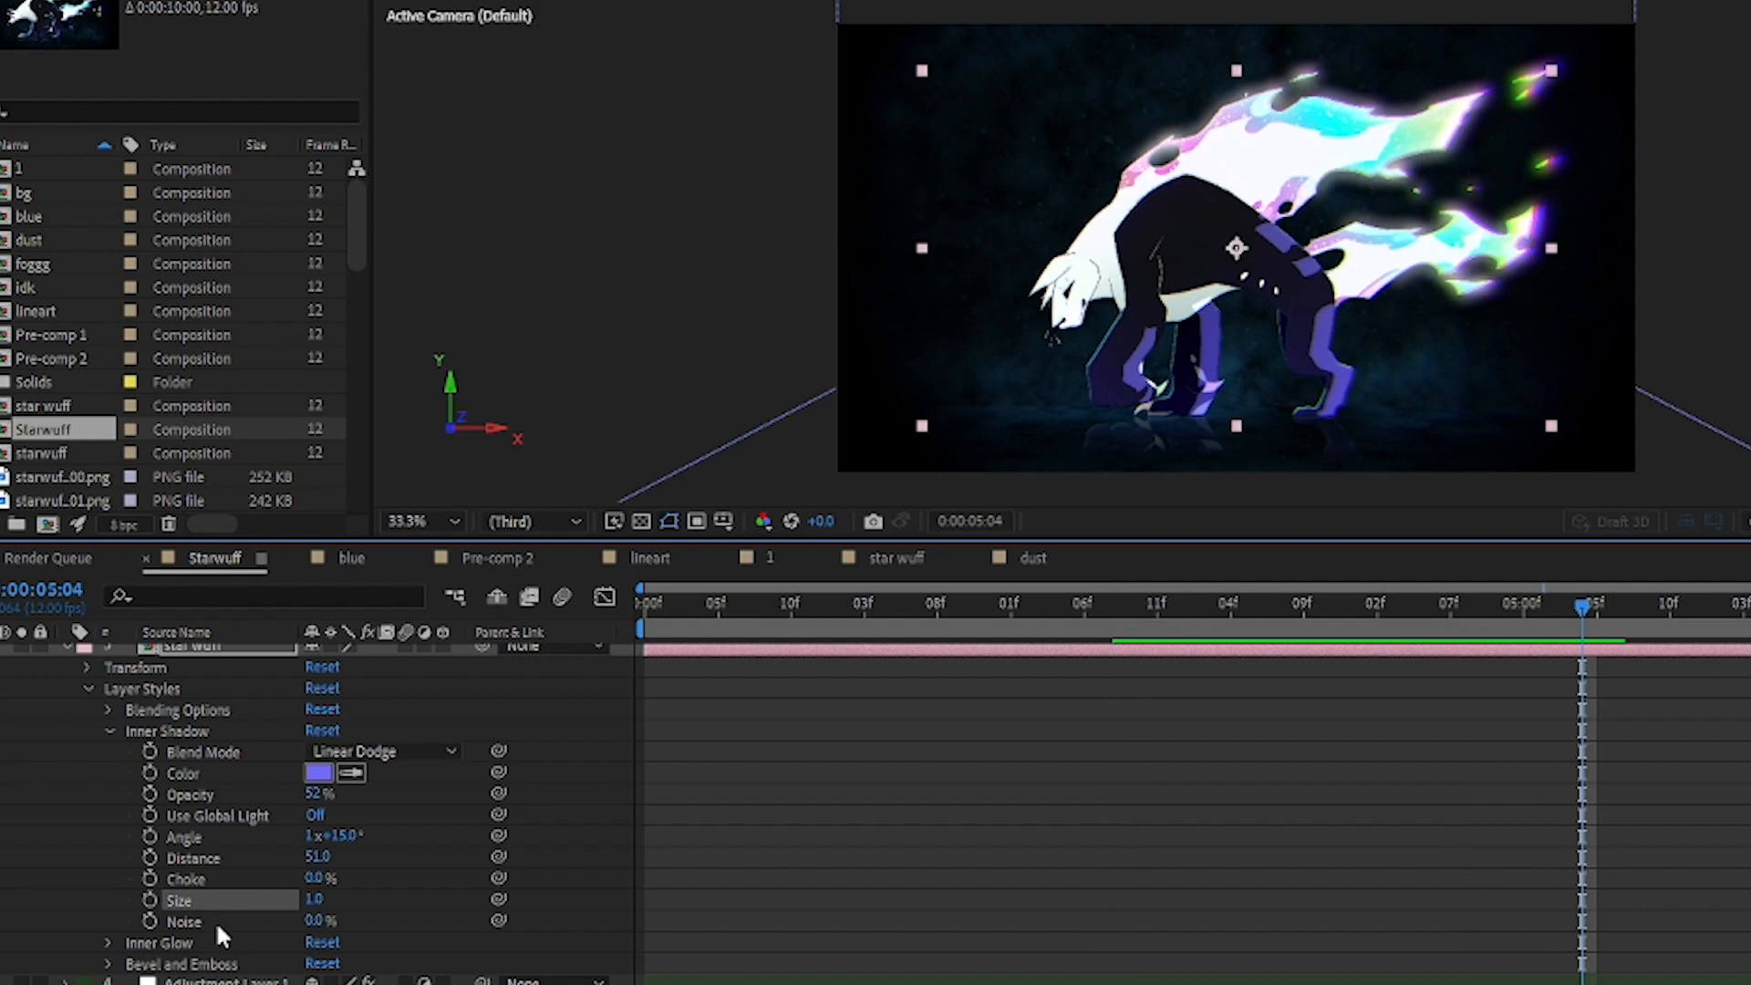
{"action": "left_click_drag", "start_coordinate": [311, 903], "coordinate": [351, 898]}
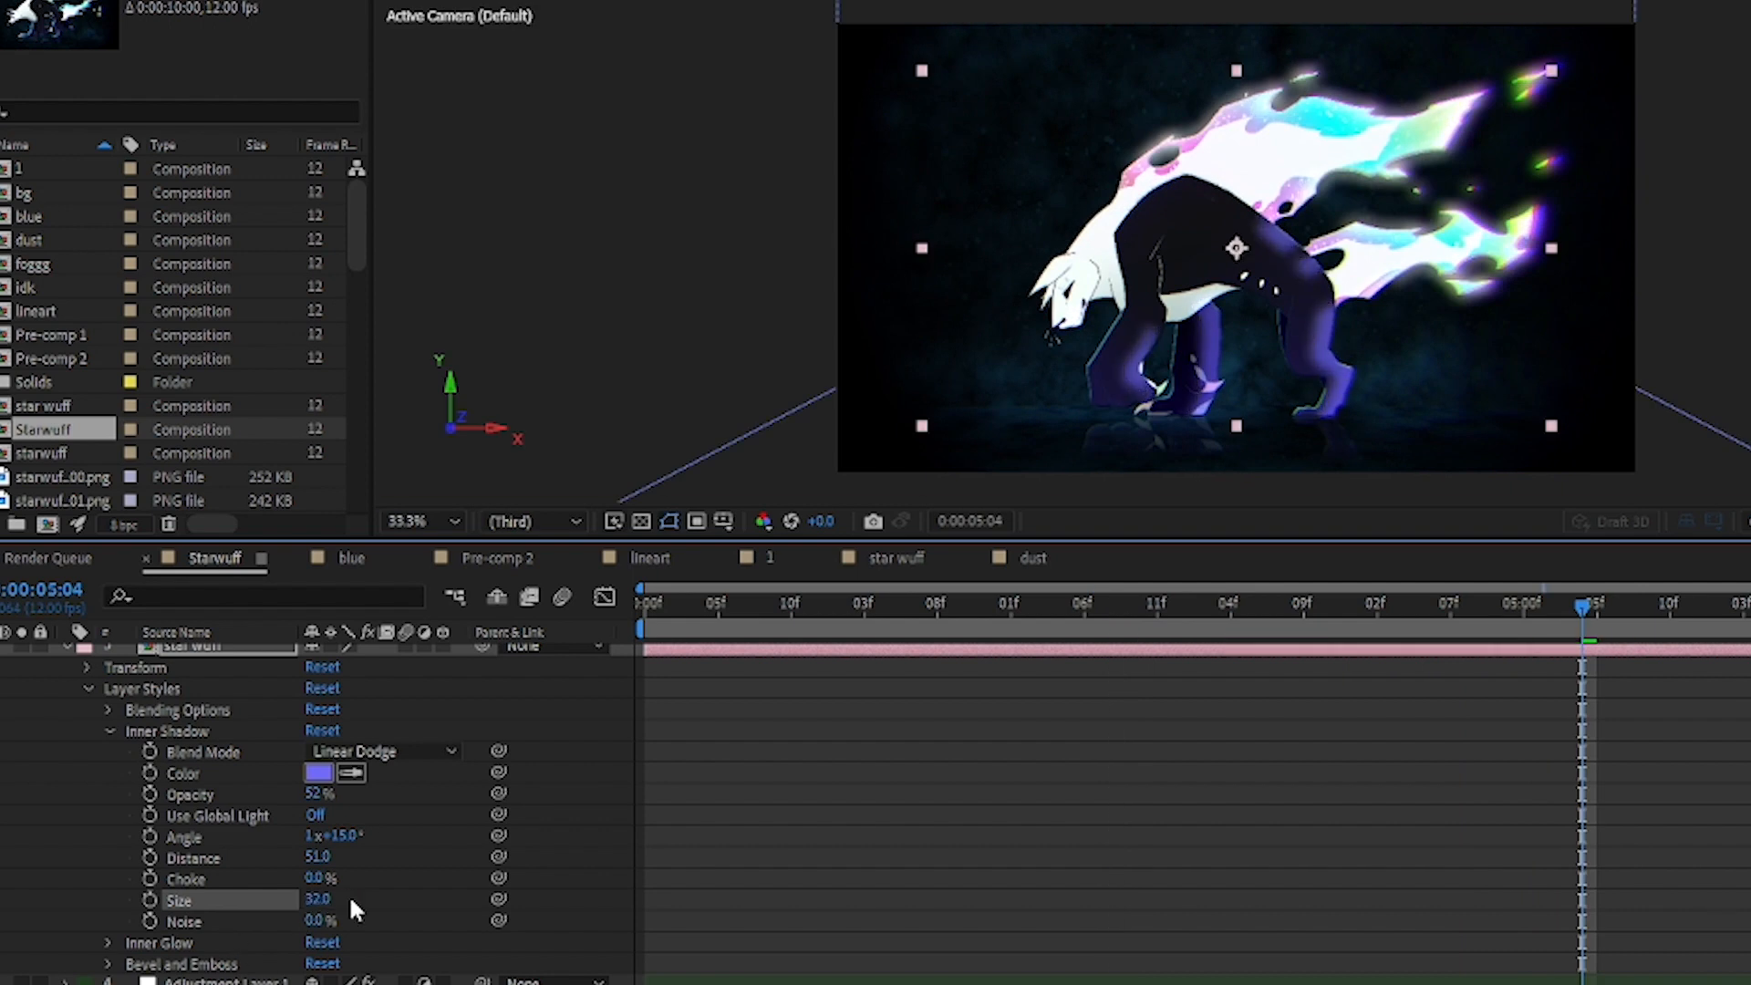
{"action": "key", "text": "ctrl+z"}
{"action": "key", "text": "ctrl+z"}
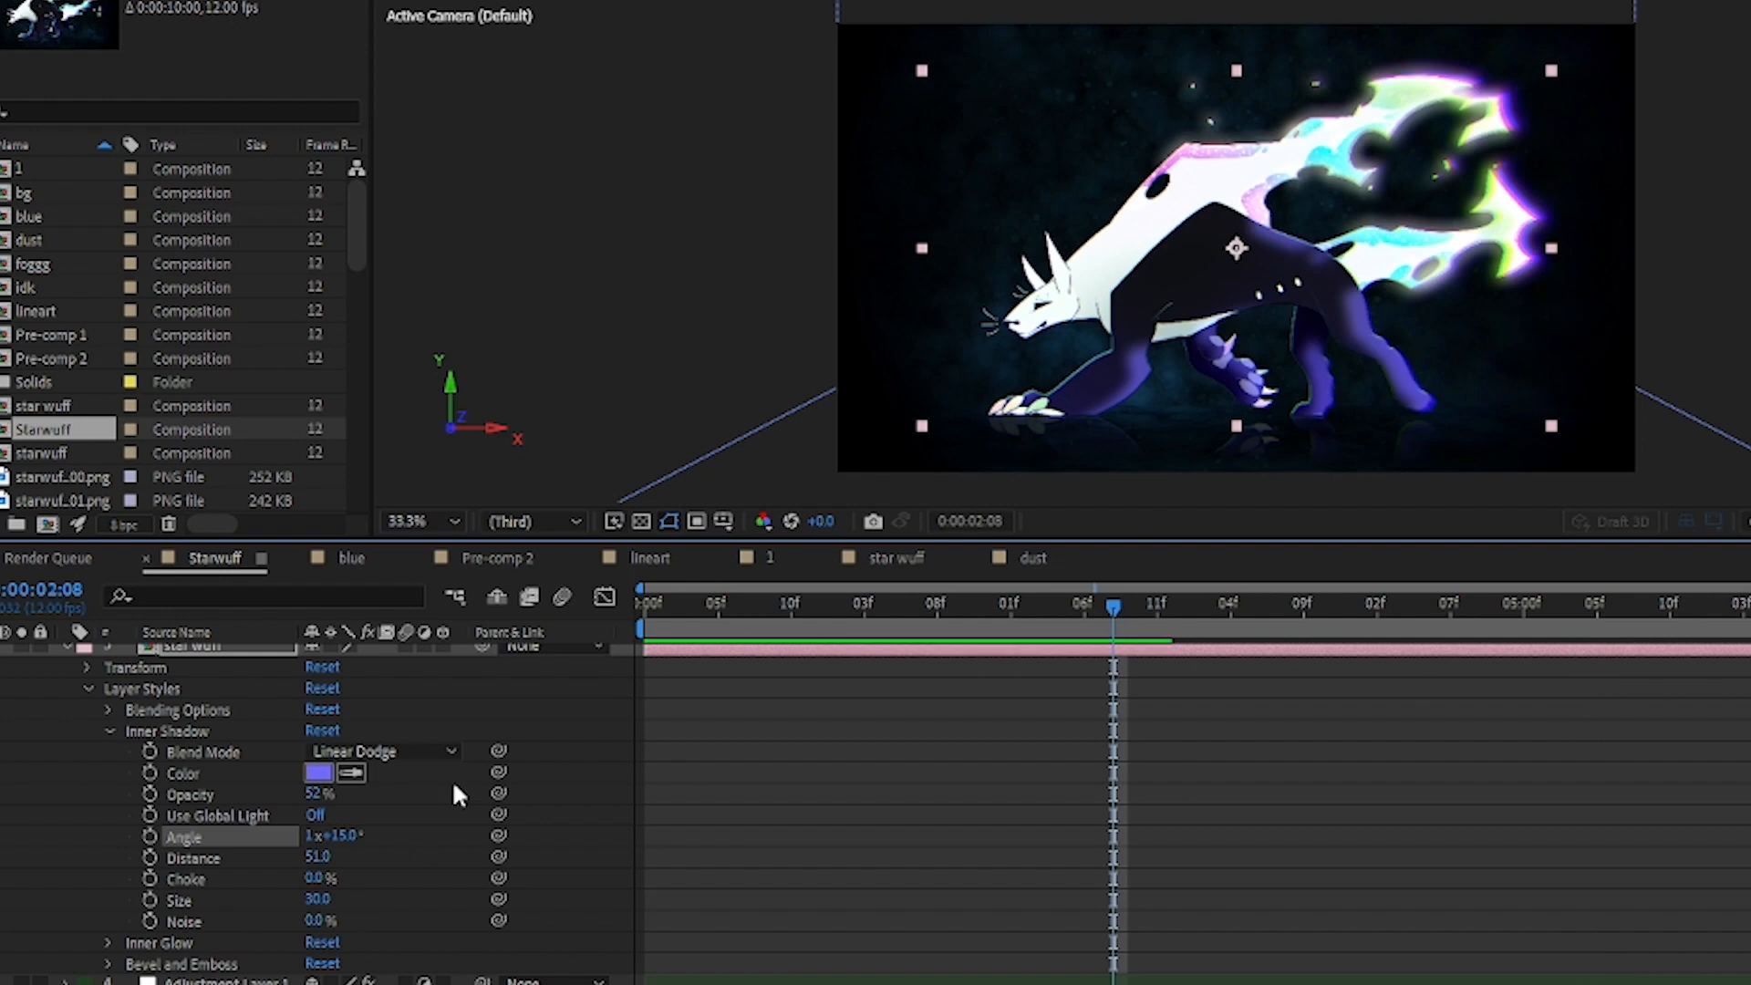
Step: Try the Color Dodge and Difference blend modes on layer 3's Inner Shadow and preview the animation up to 0:00:04:07
{"action": "left_click", "coordinate": [189, 726]}
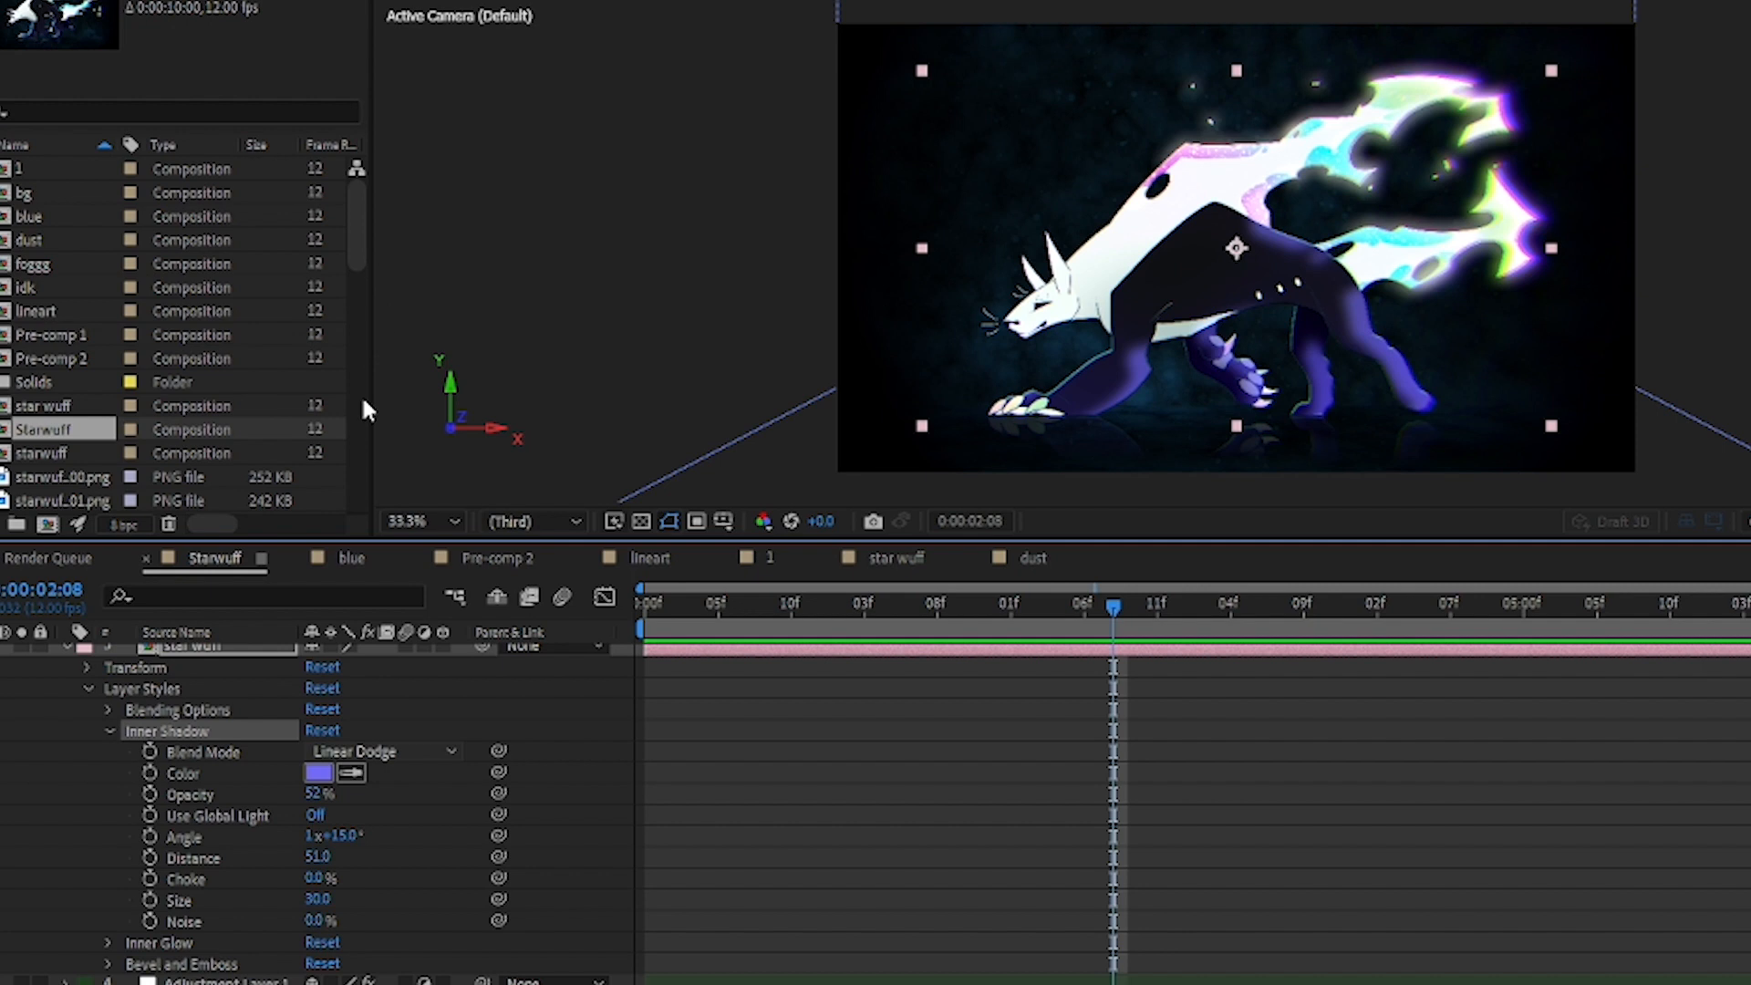
{"action": "left_click", "coordinate": [403, 215]}
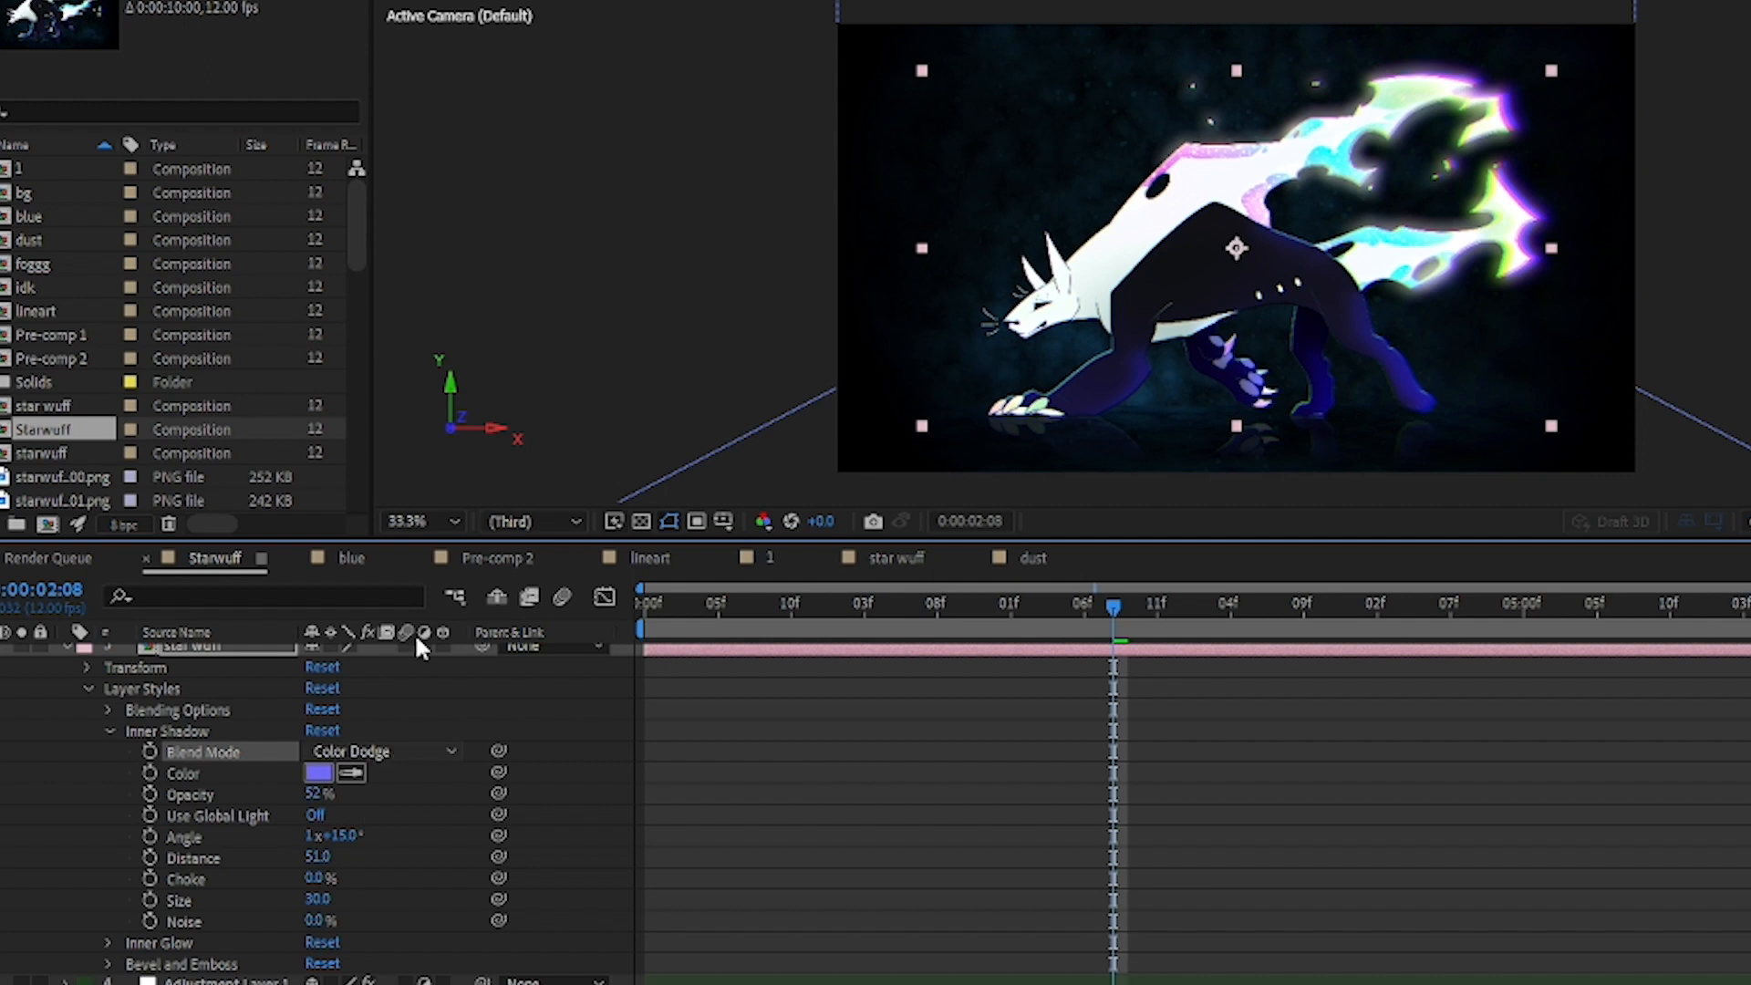
{"action": "left_click", "coordinate": [415, 511]}
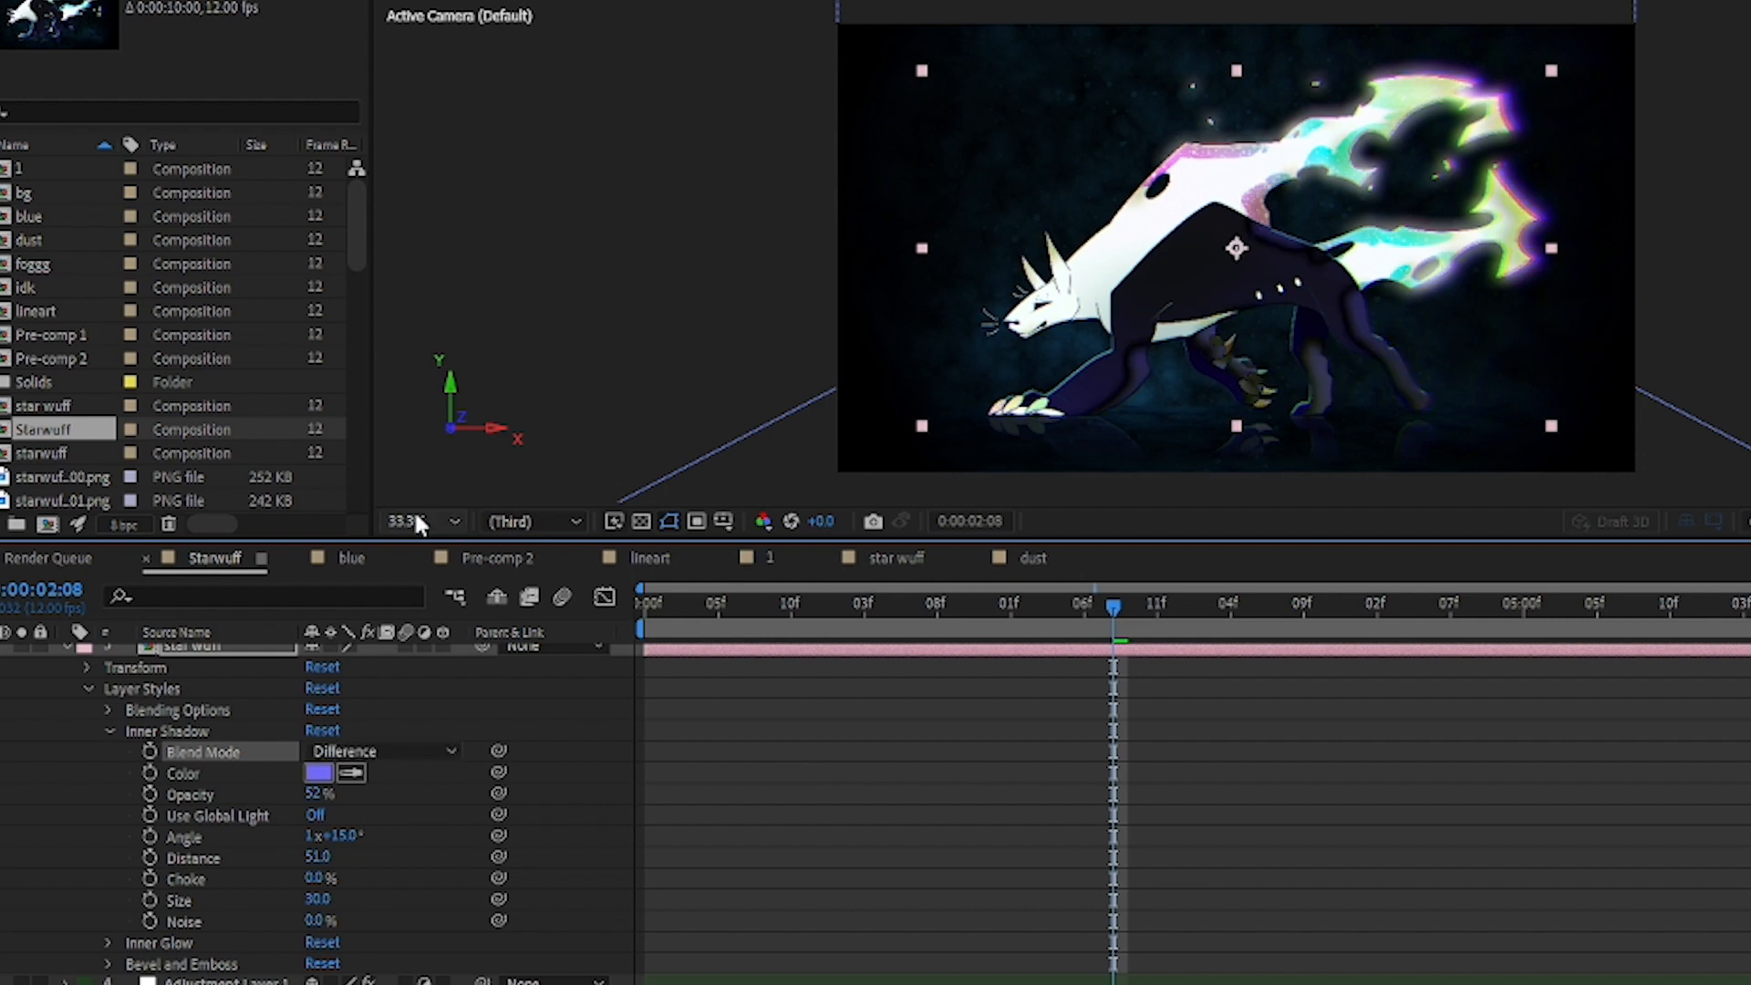
{"action": "key", "text": "space"}
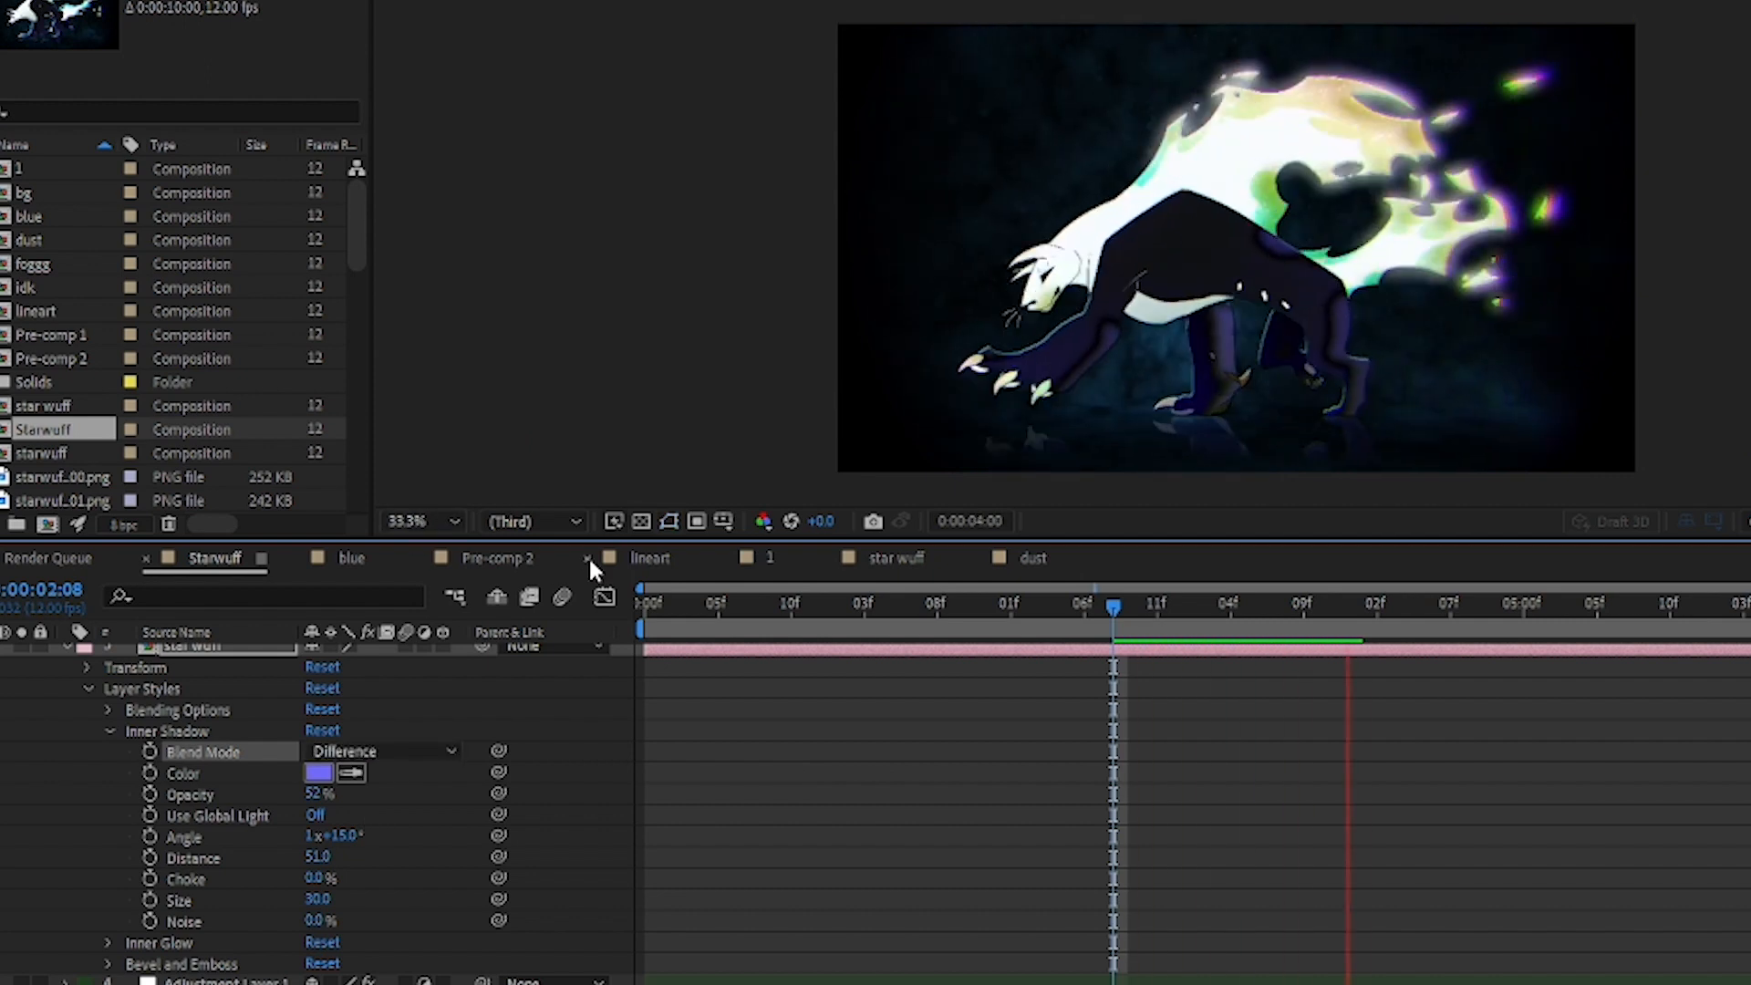
{"action": "key", "text": "space"}
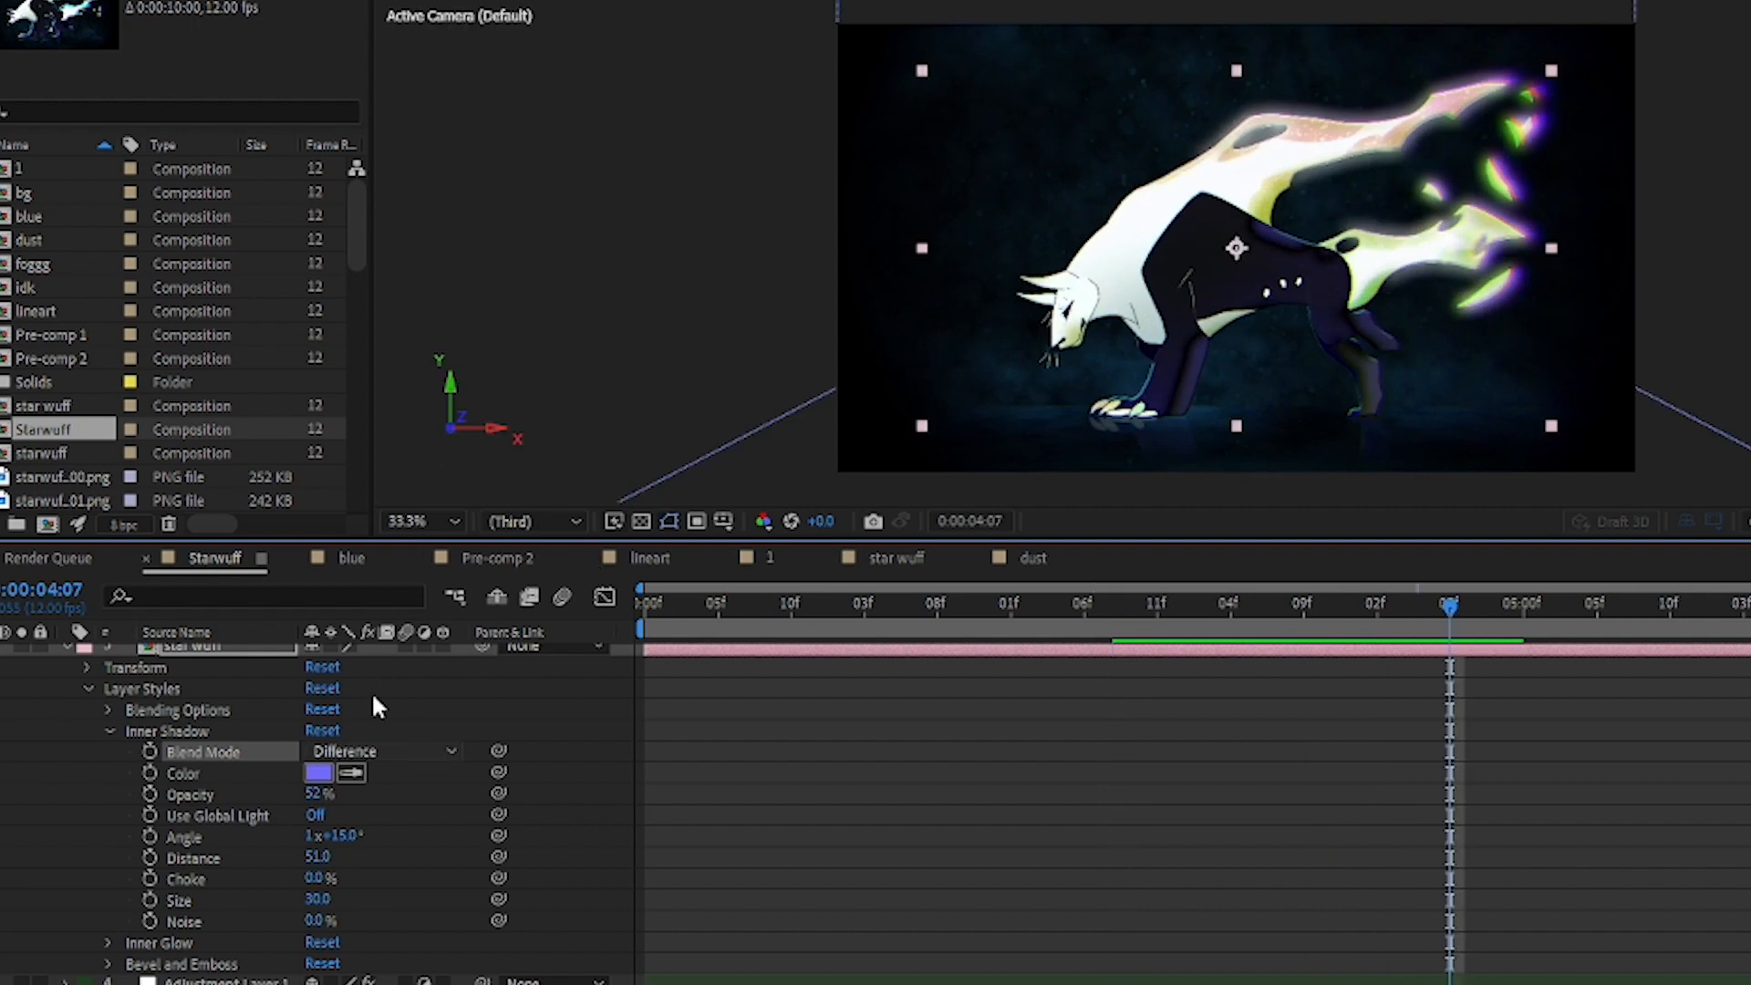
Step: Try the Divide and Luminosity blend modes on the Inner Shadow and preview the animation up to 0:00:06:04
{"action": "left_click", "coordinate": [370, 735]}
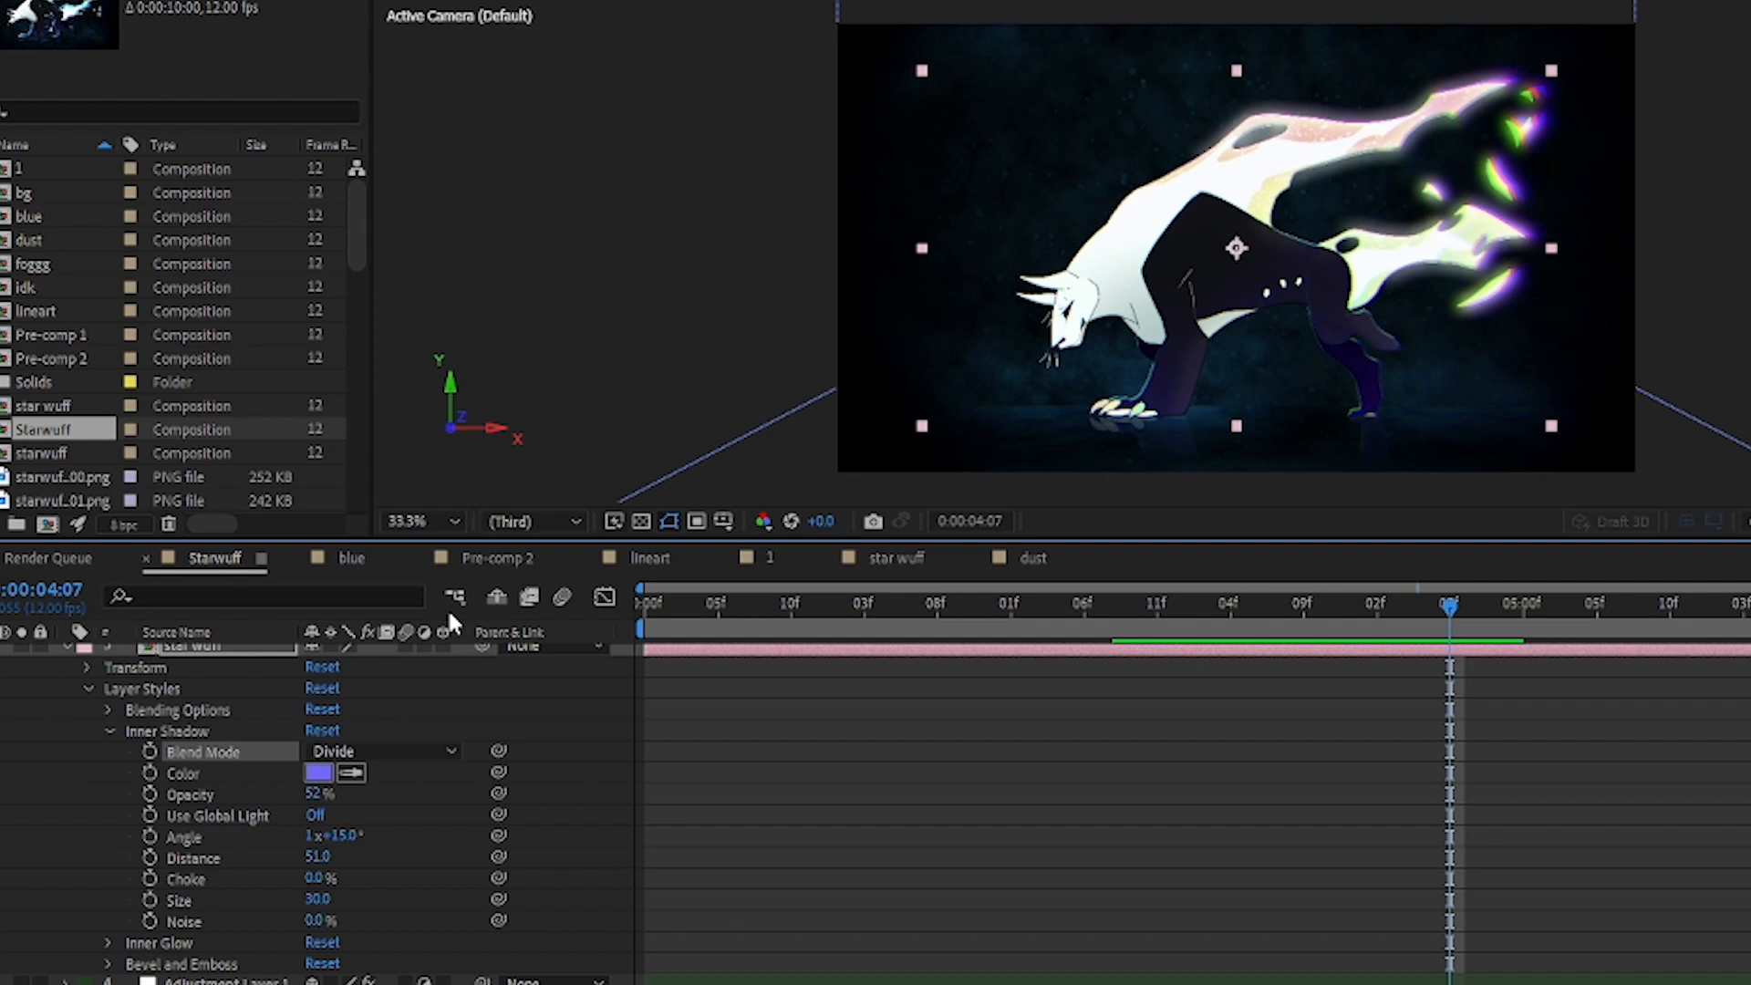
{"action": "left_click", "coordinate": [414, 656]}
{"action": "key", "text": "space"}
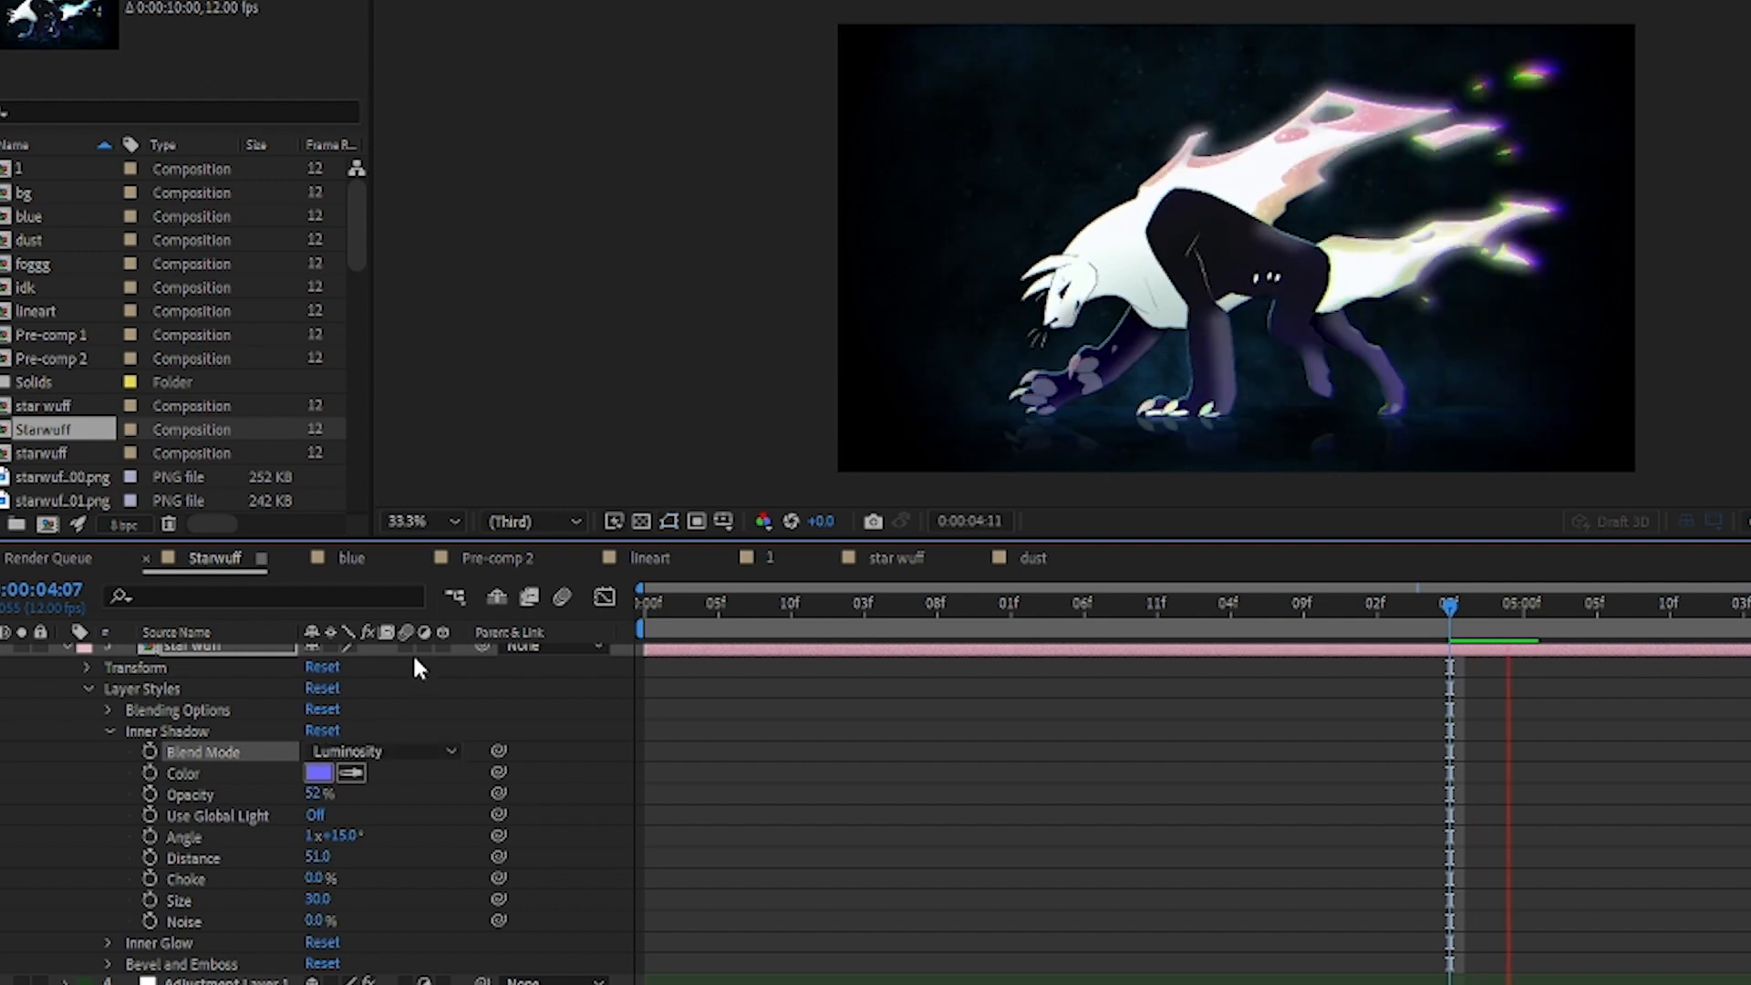
{"action": "key", "text": "space"}
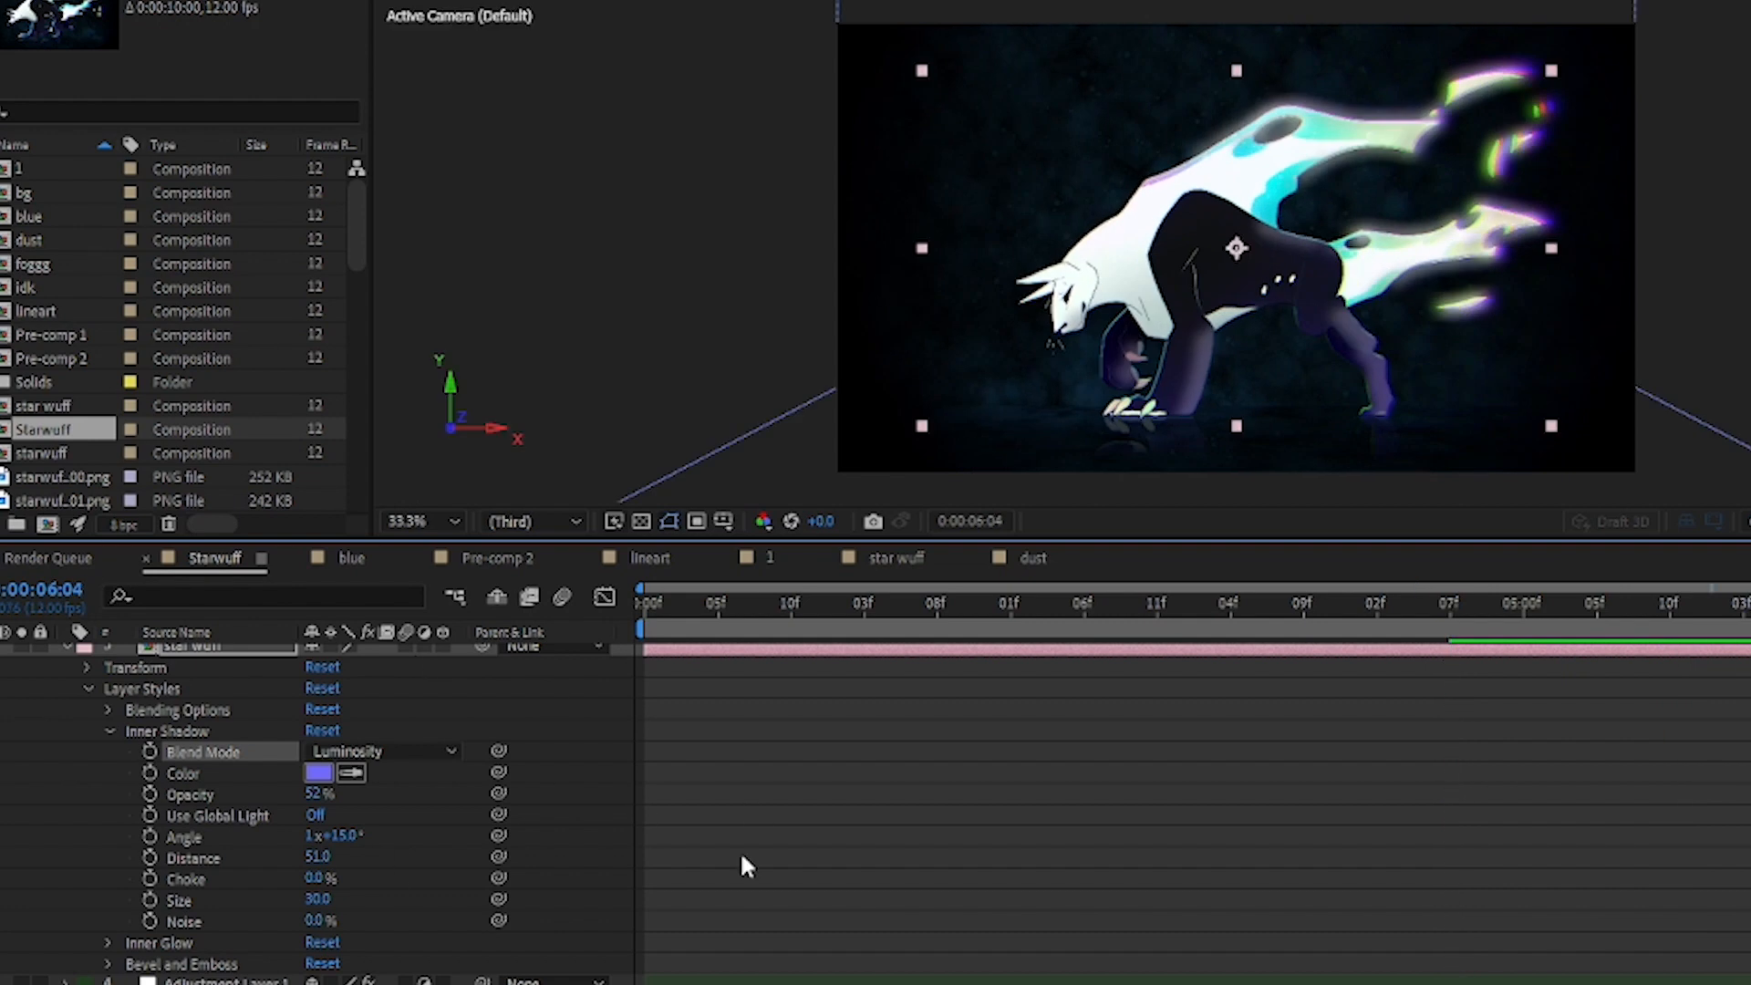
Step: Undo the blend mode, angle and distance changes made to layer 3's Inner Shadow
{"action": "left_click", "coordinate": [661, 824]}
{"action": "key", "text": "ctrl+z"}
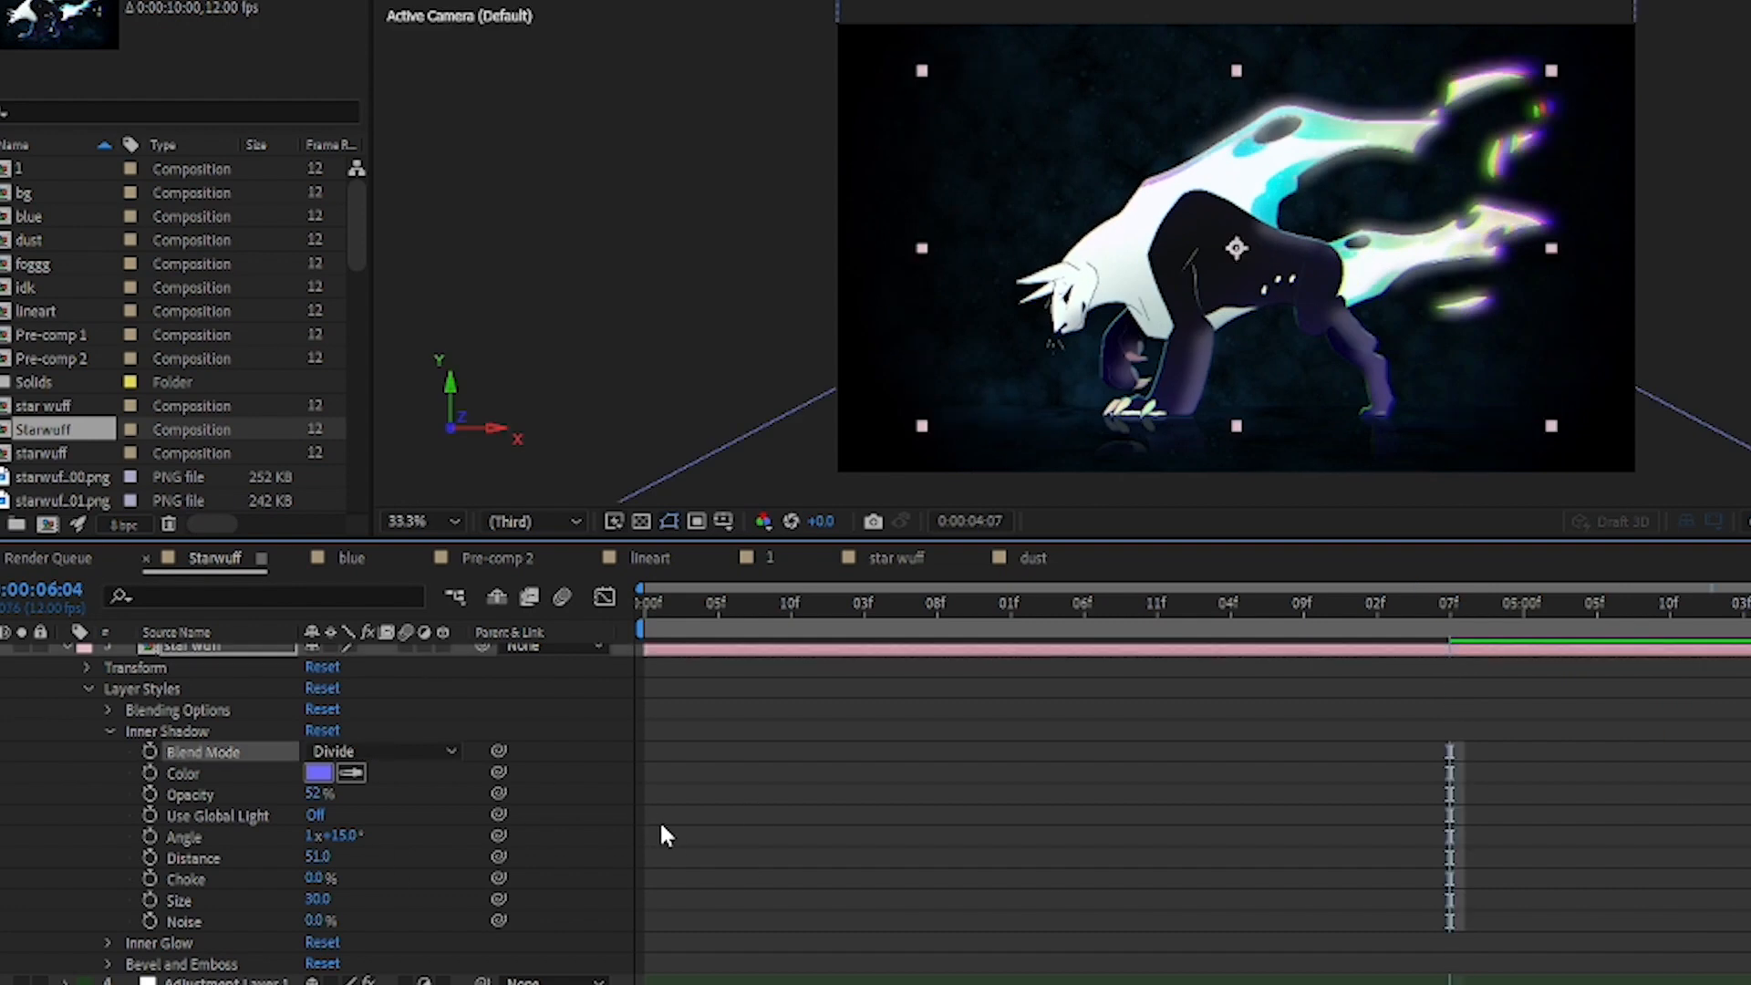
{"action": "key", "text": "ctrl+z"}
{"action": "key", "text": "ctrl+z"}
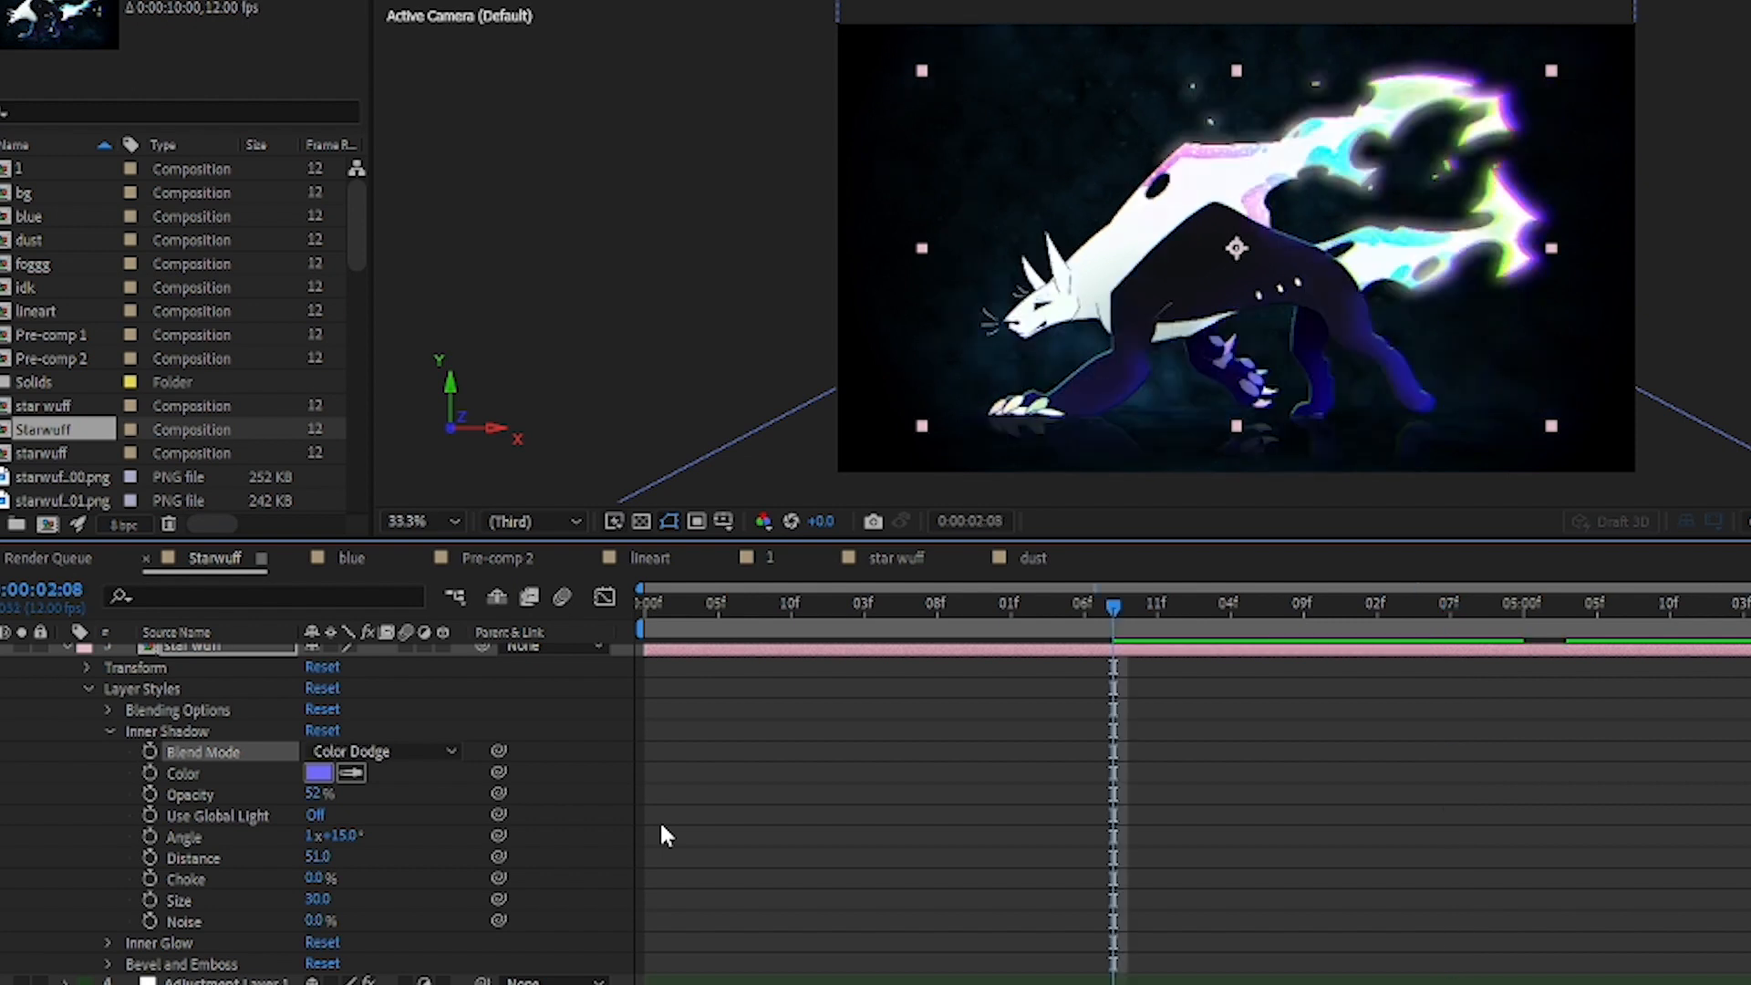
{"action": "key", "text": "ctrl+z"}
{"action": "key", "text": "ctrl+z"}
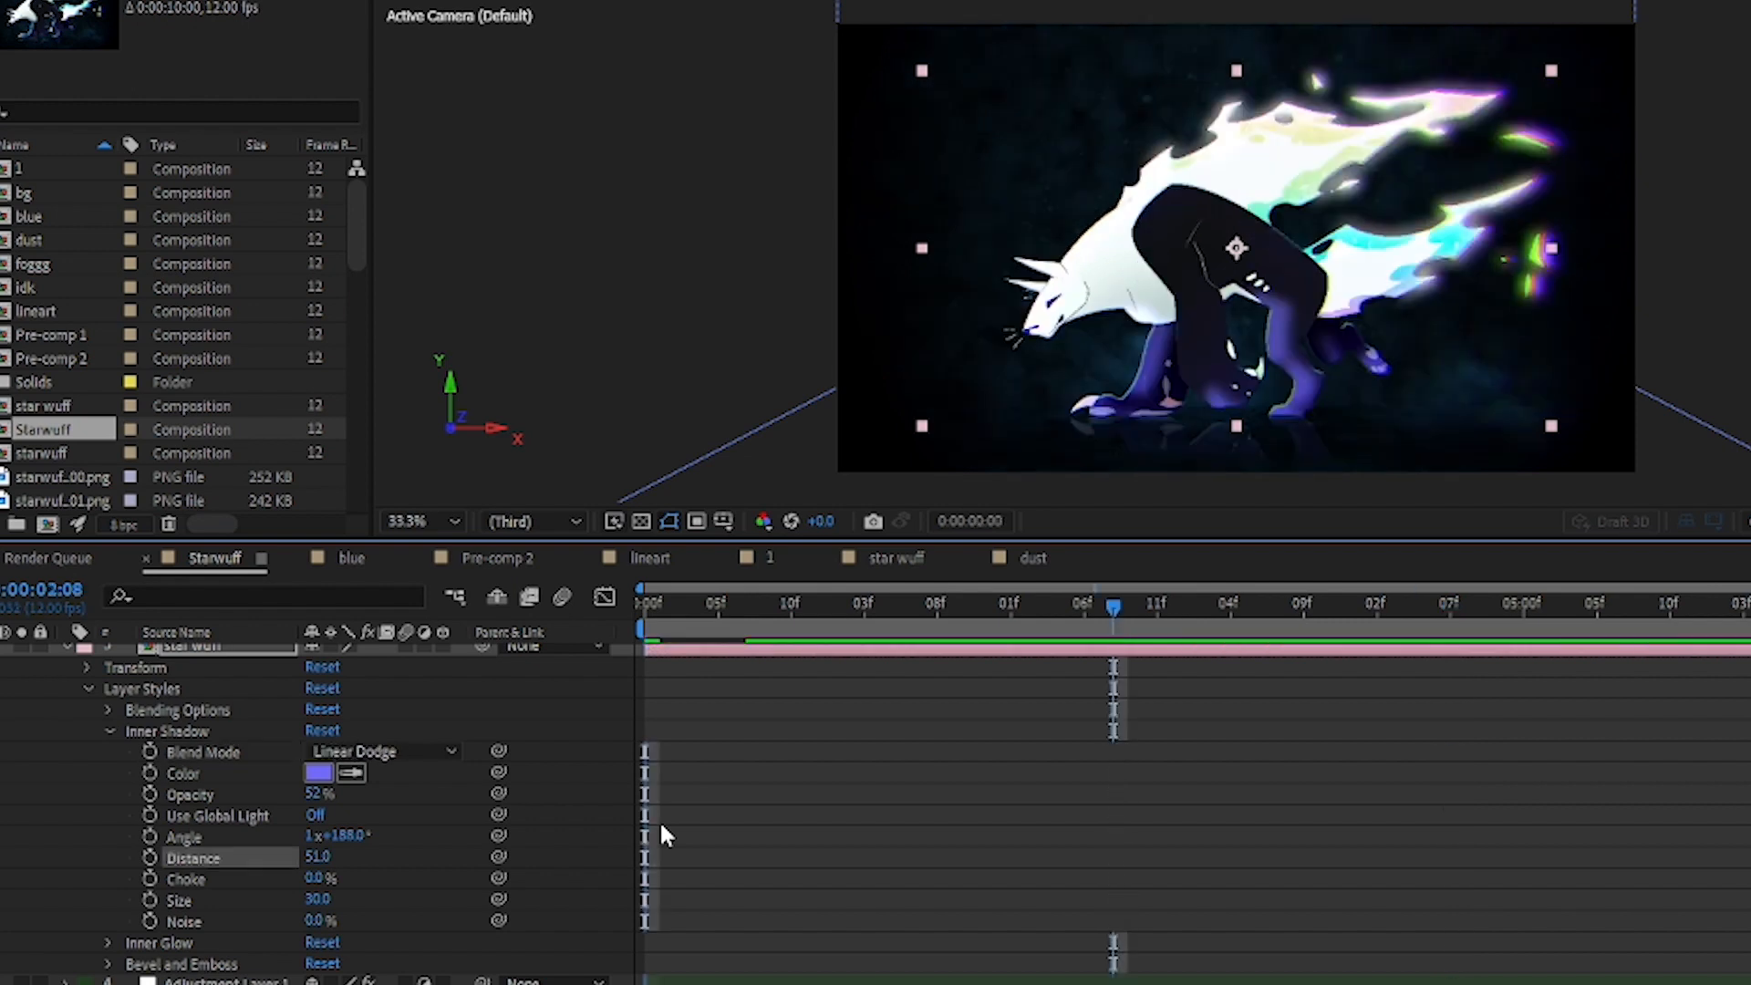
{"action": "key", "text": "ctrl+z"}
{"action": "key", "text": "ctrl+z"}
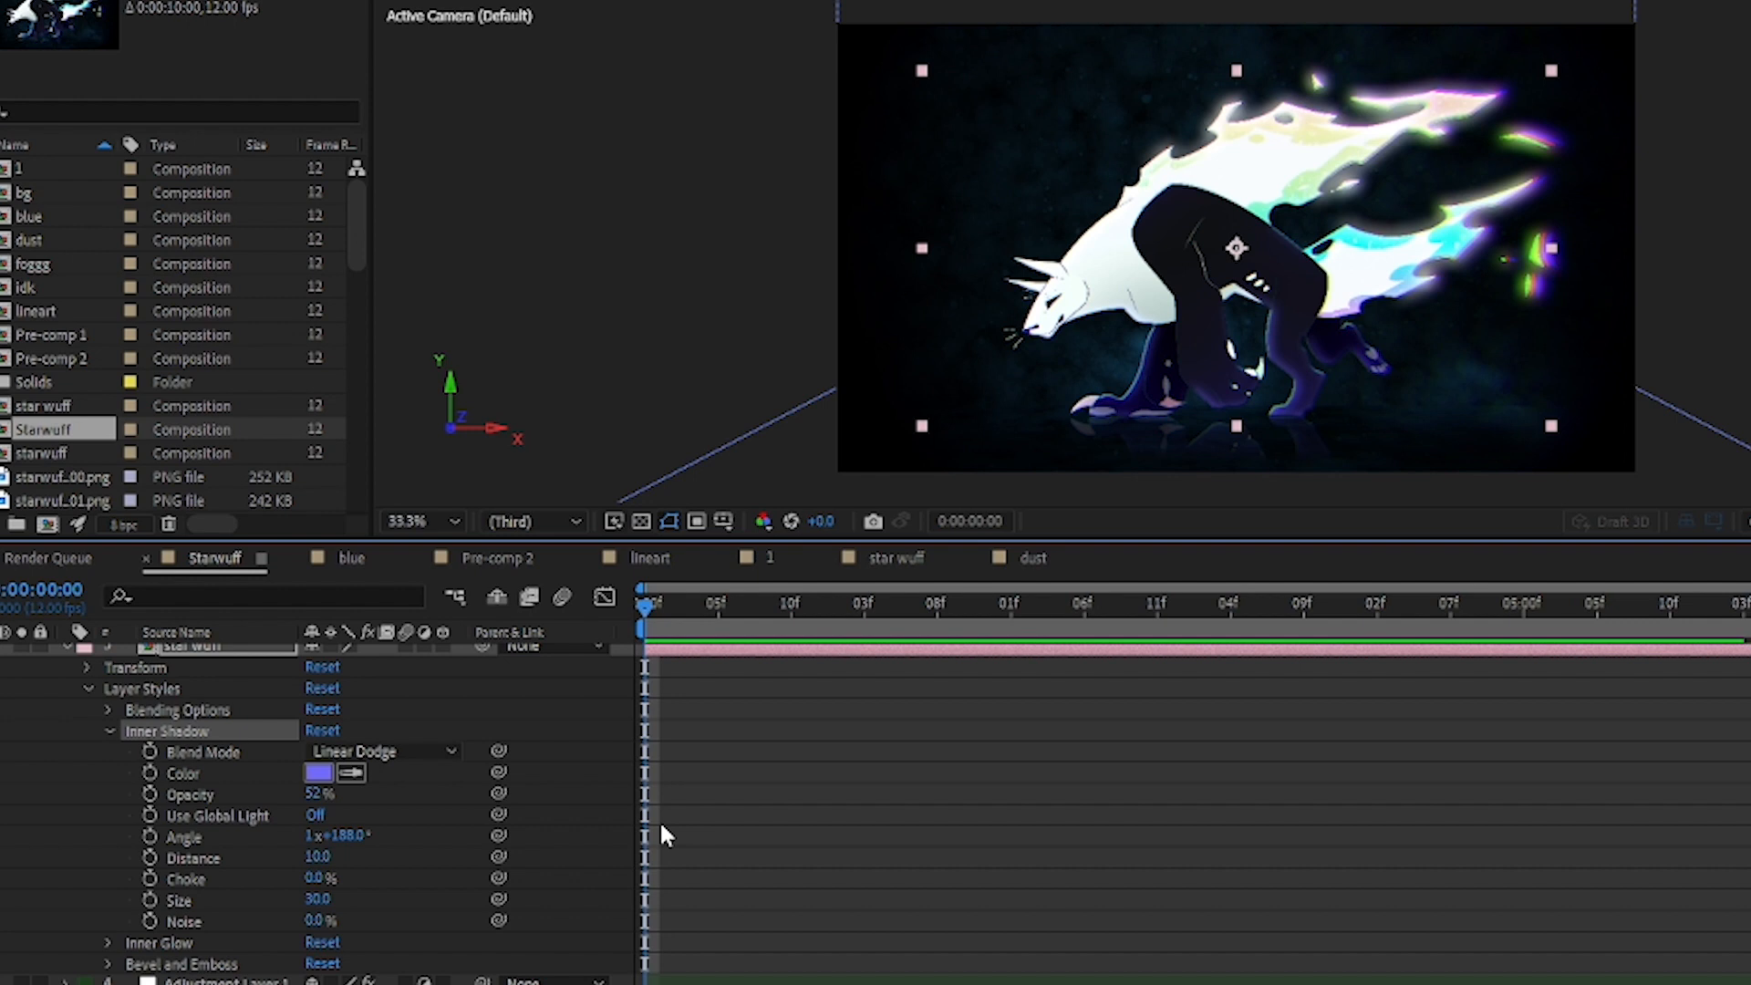
Step: Play the animation to 0:00:00:07, try pink and red as the Inner Shadow color, and cancel the color change
{"action": "key", "text": "space"}
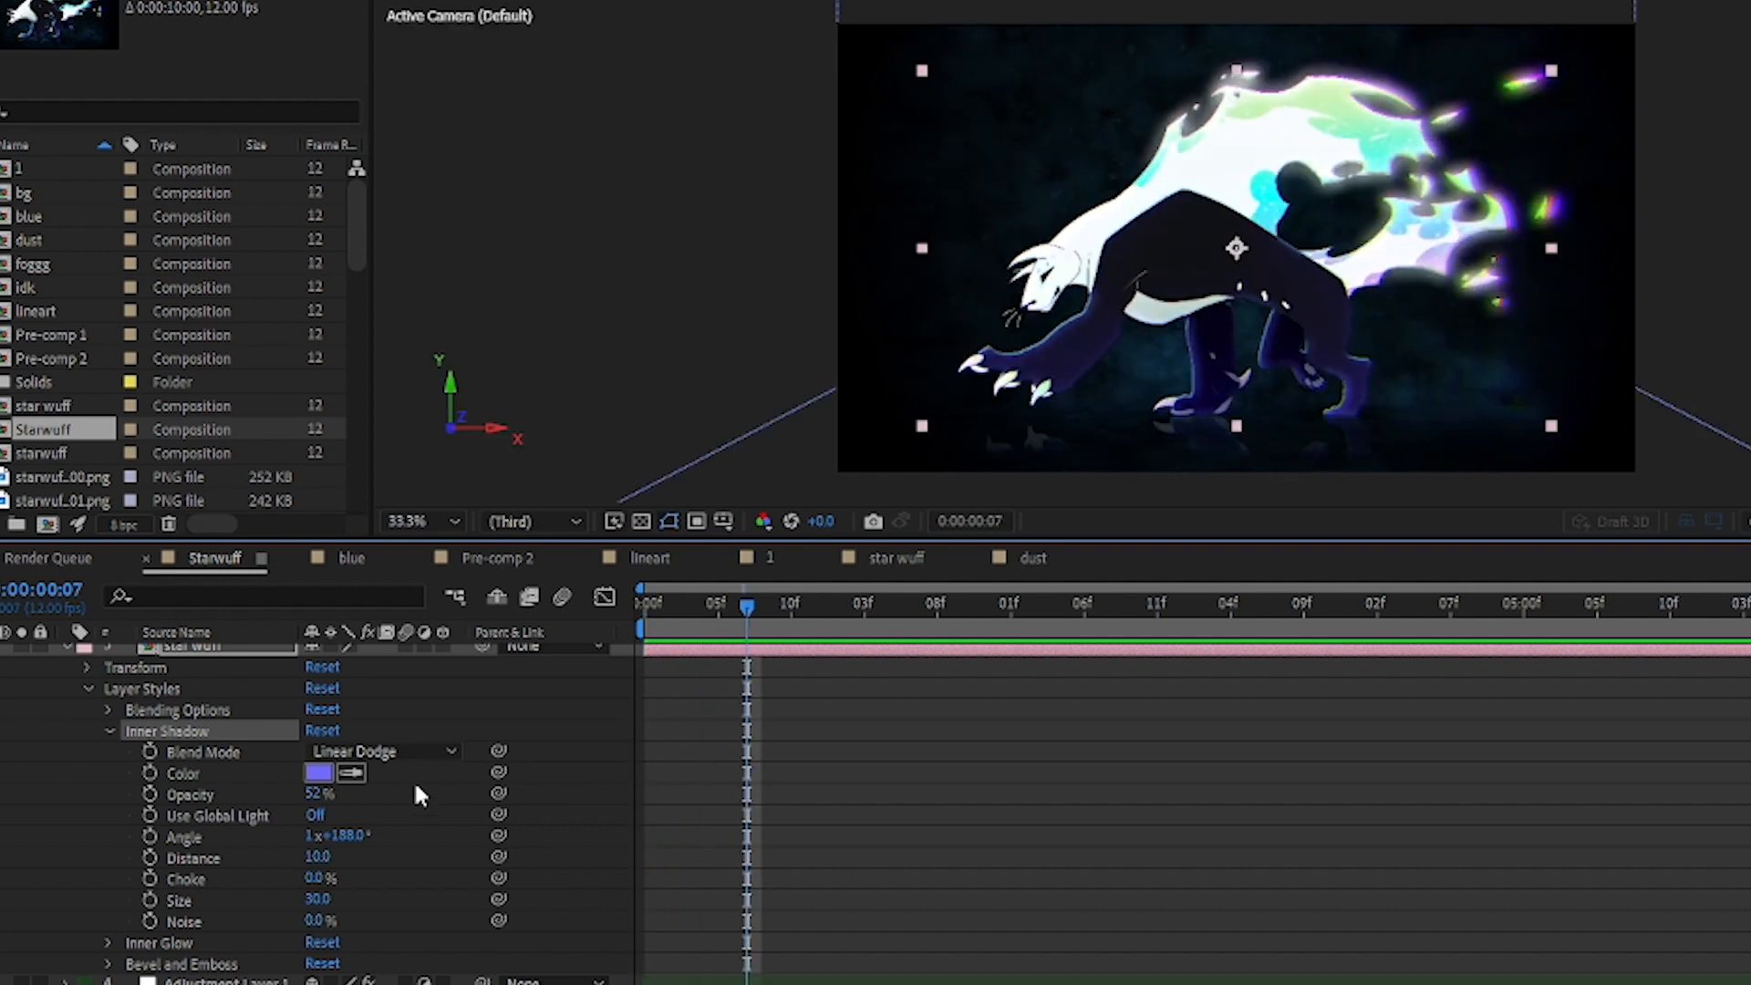
{"action": "left_click", "coordinate": [321, 777]}
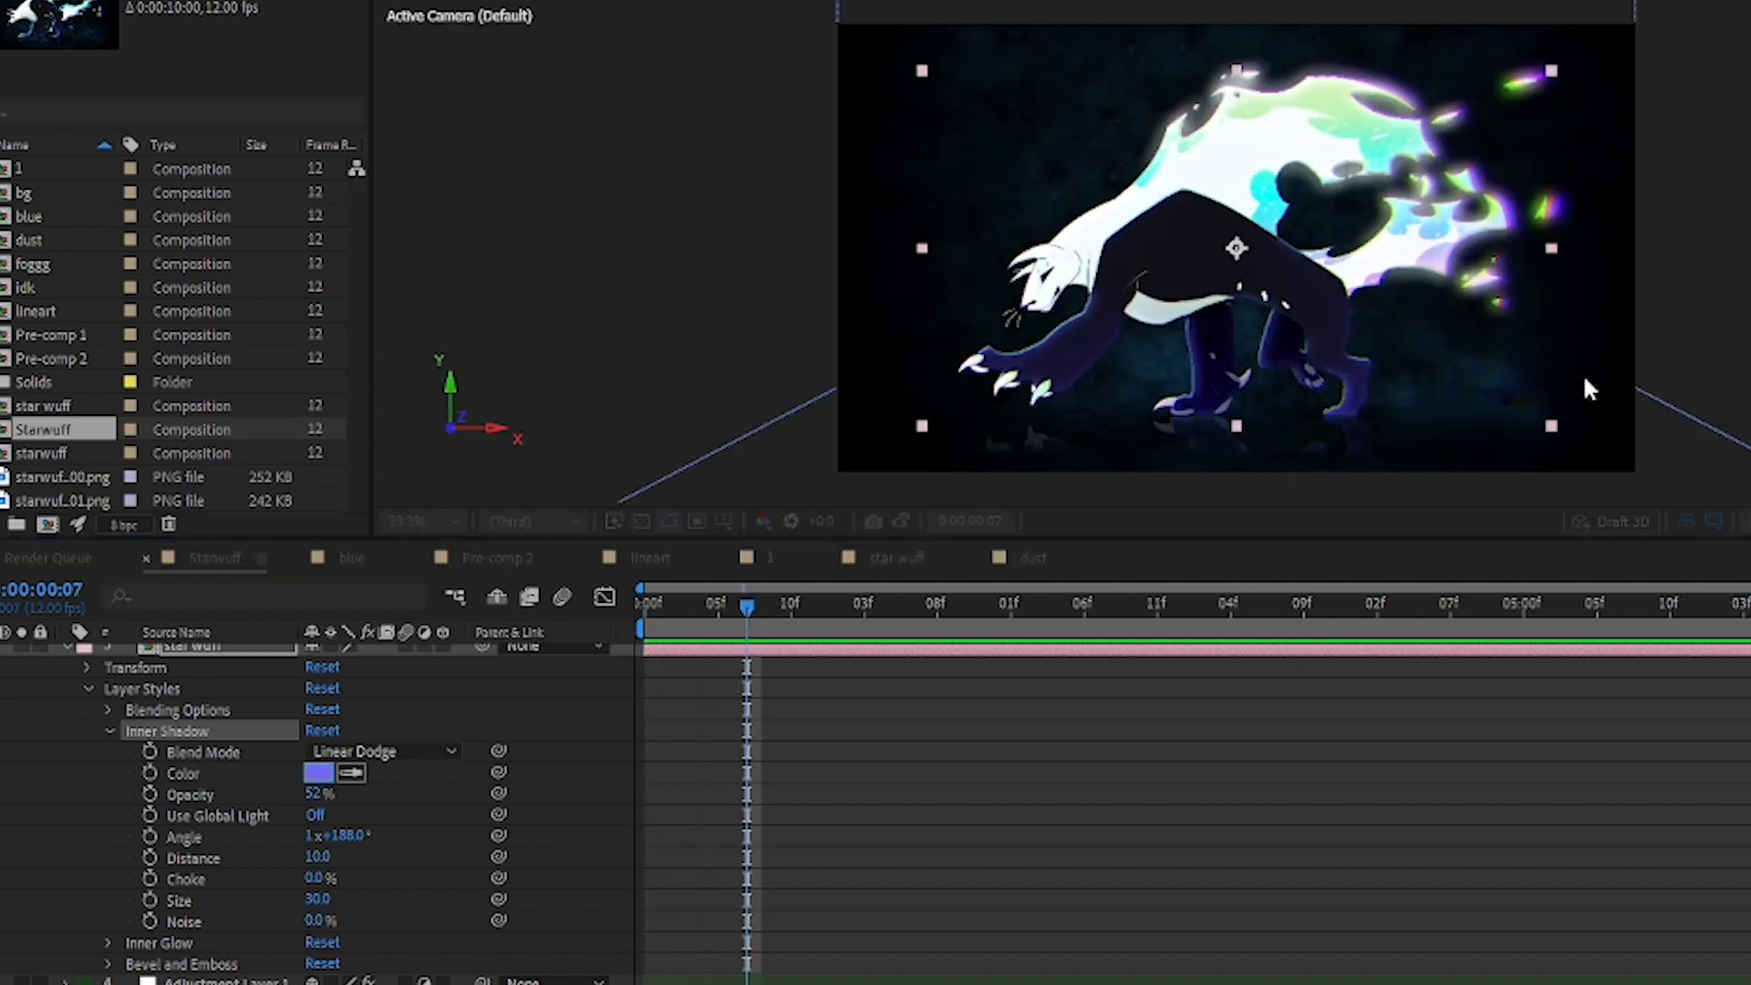
{"action": "key", "text": "Return"}
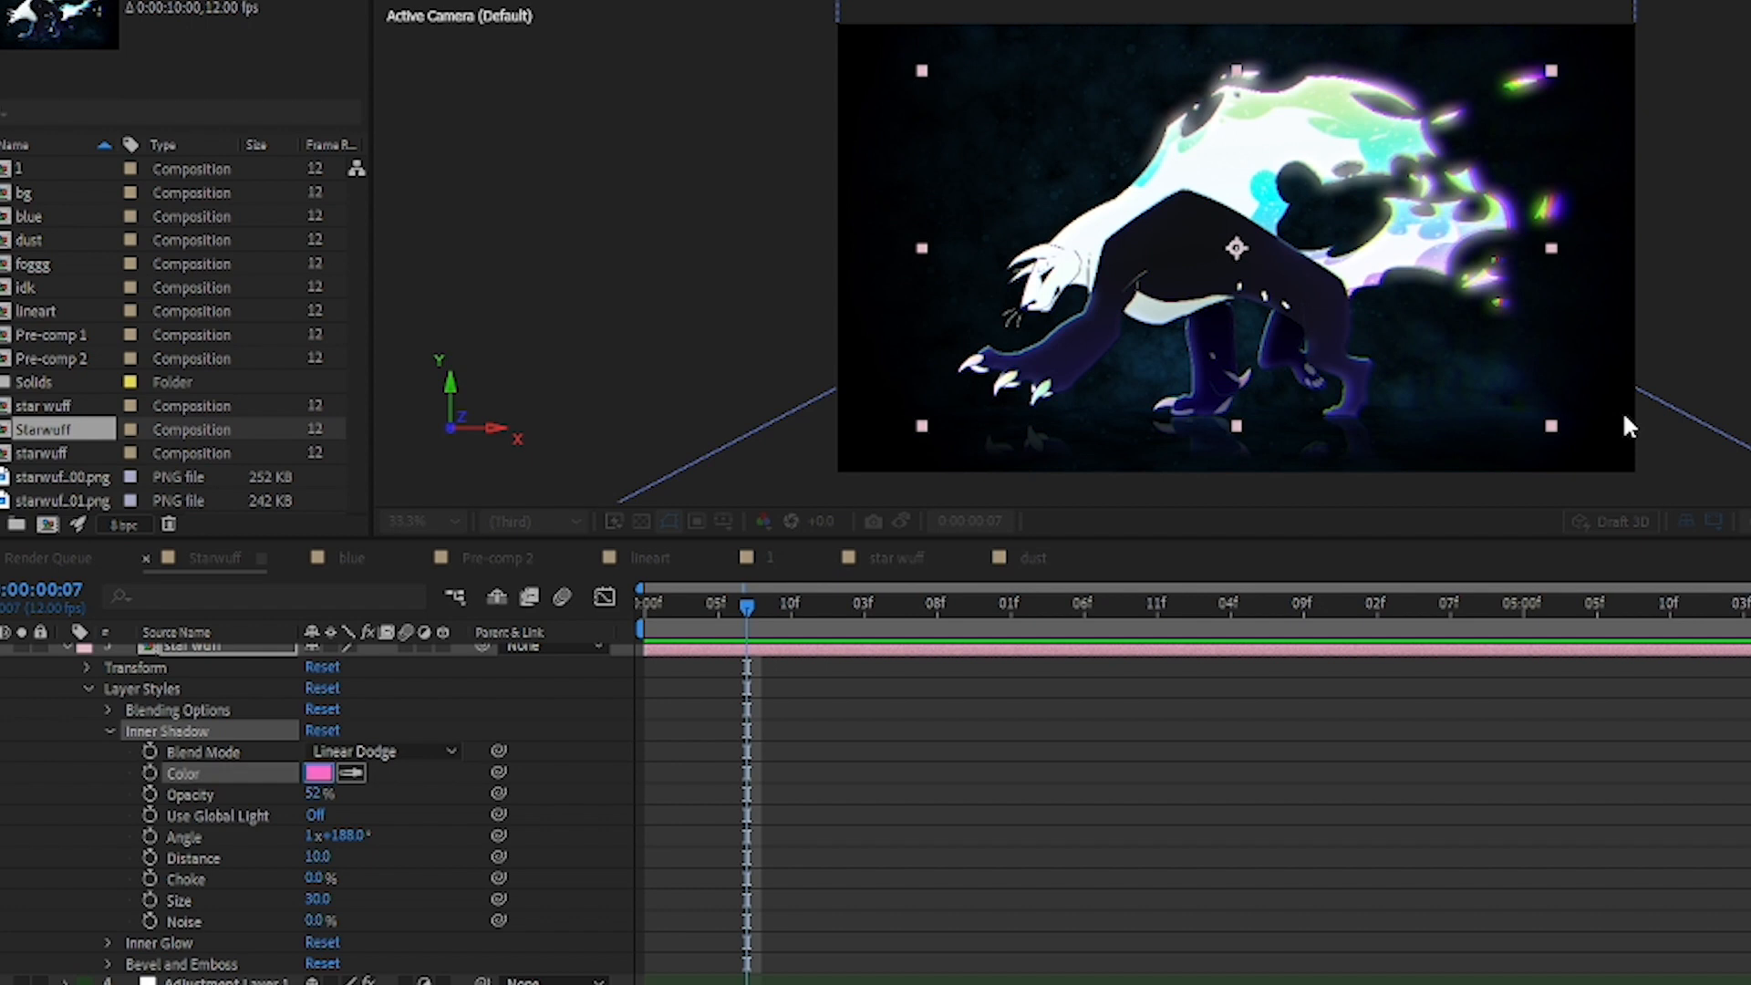
{"action": "left_click", "coordinate": [1621, 345]}
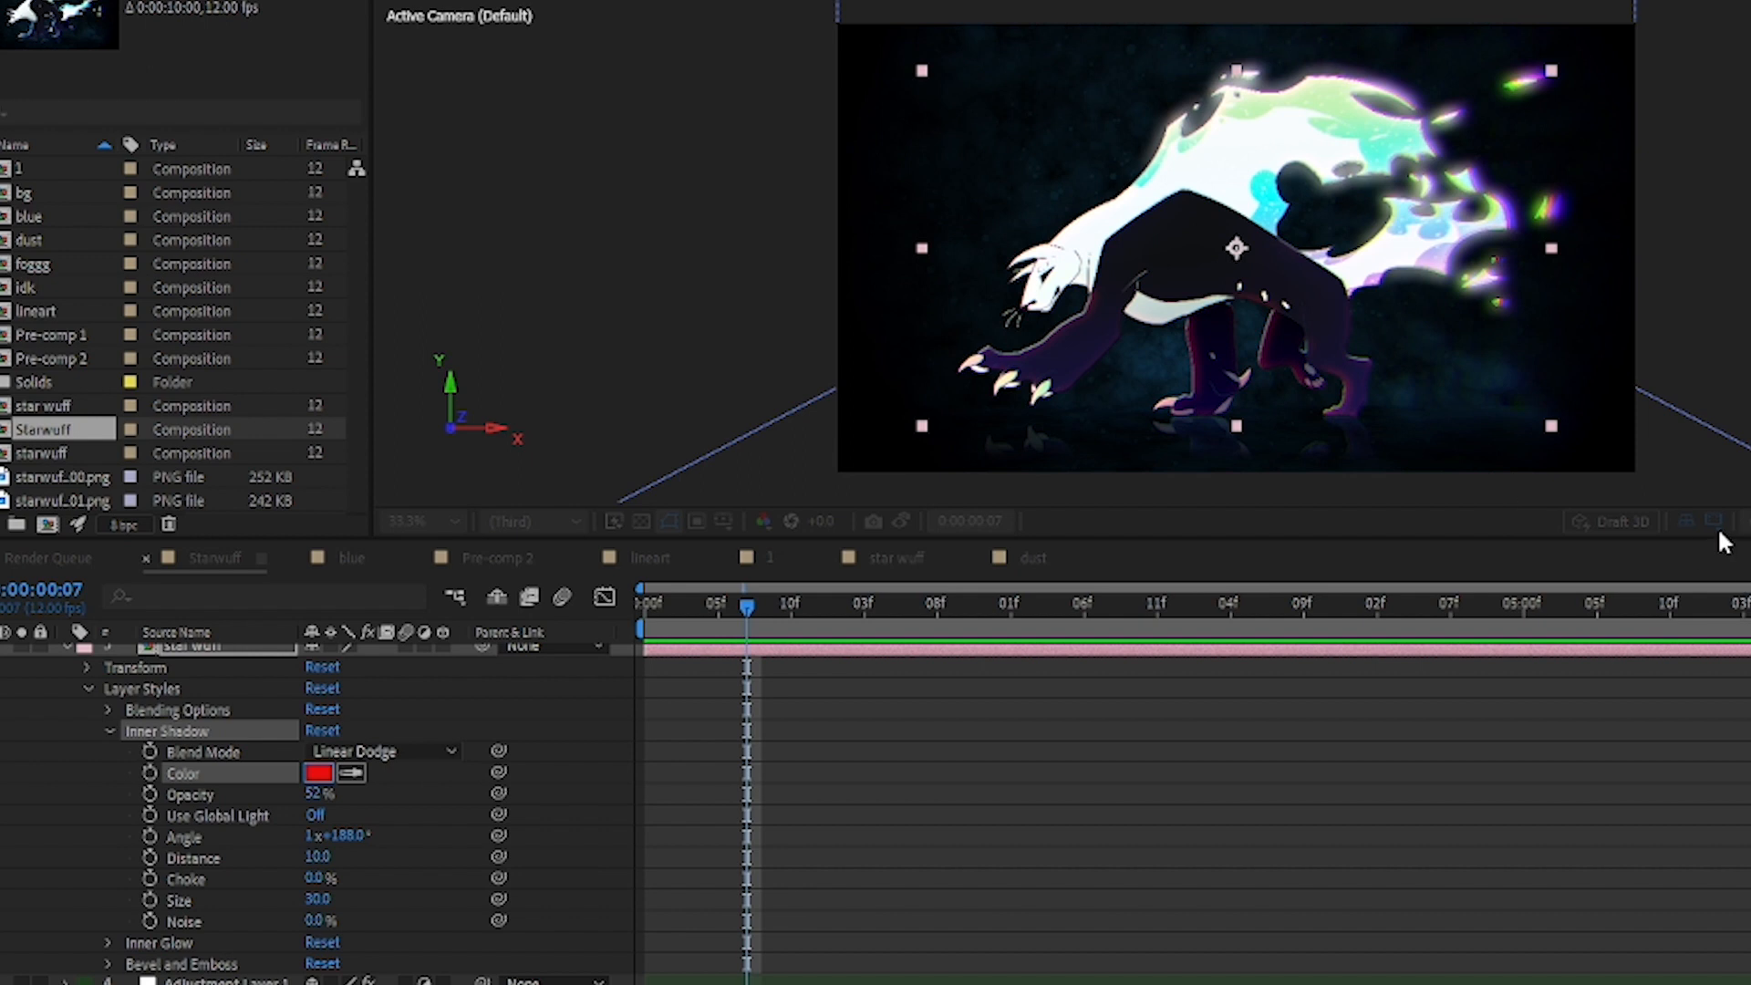
{"action": "left_click", "coordinate": [1715, 560]}
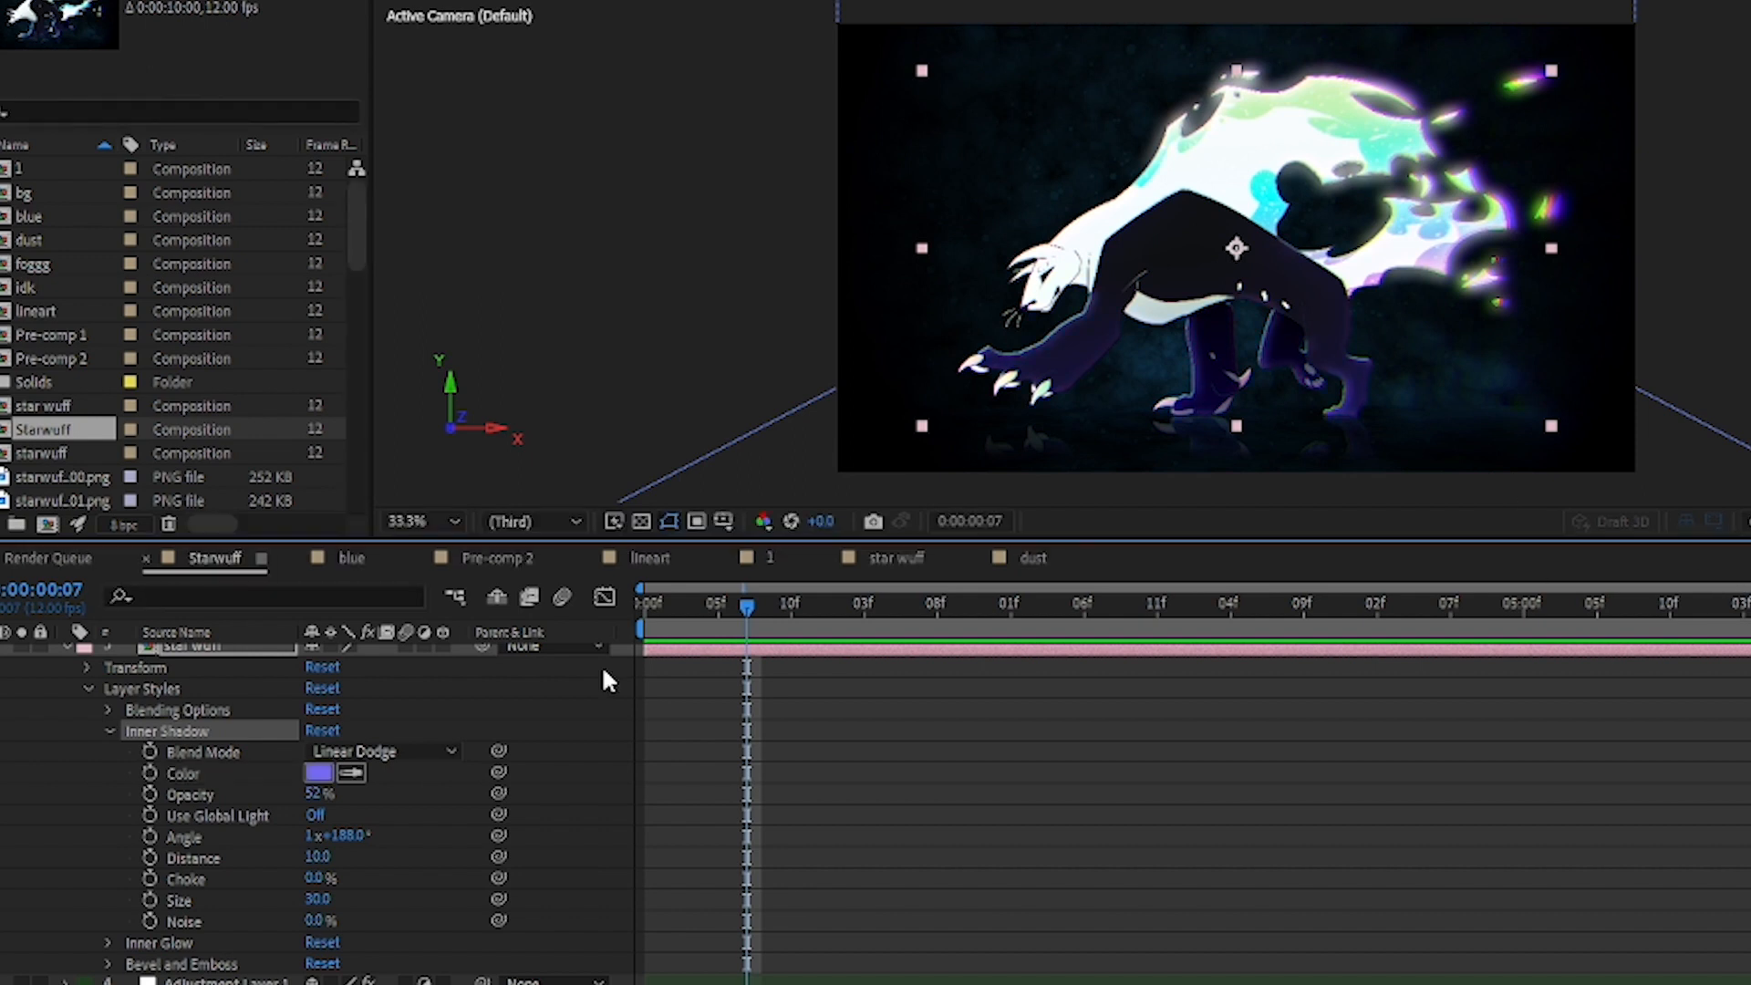